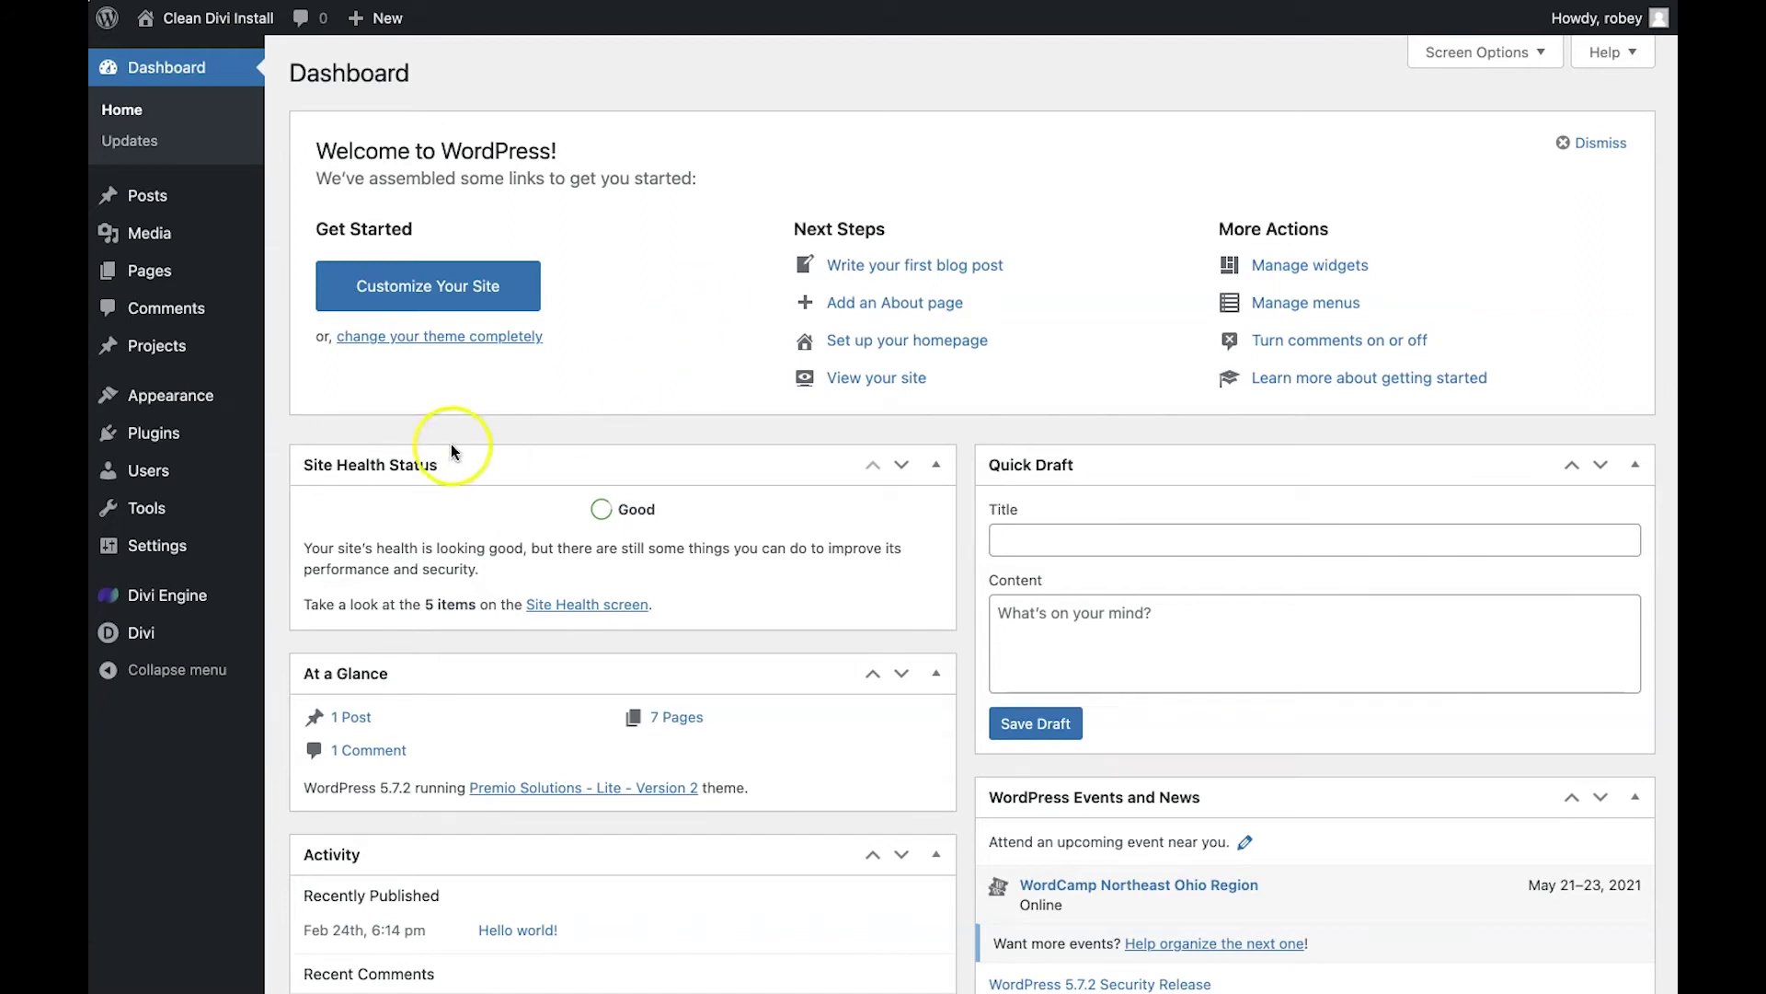
Add a new Divi mega menu and title it "Mega Menu Demo".
mouse_move(207, 598)
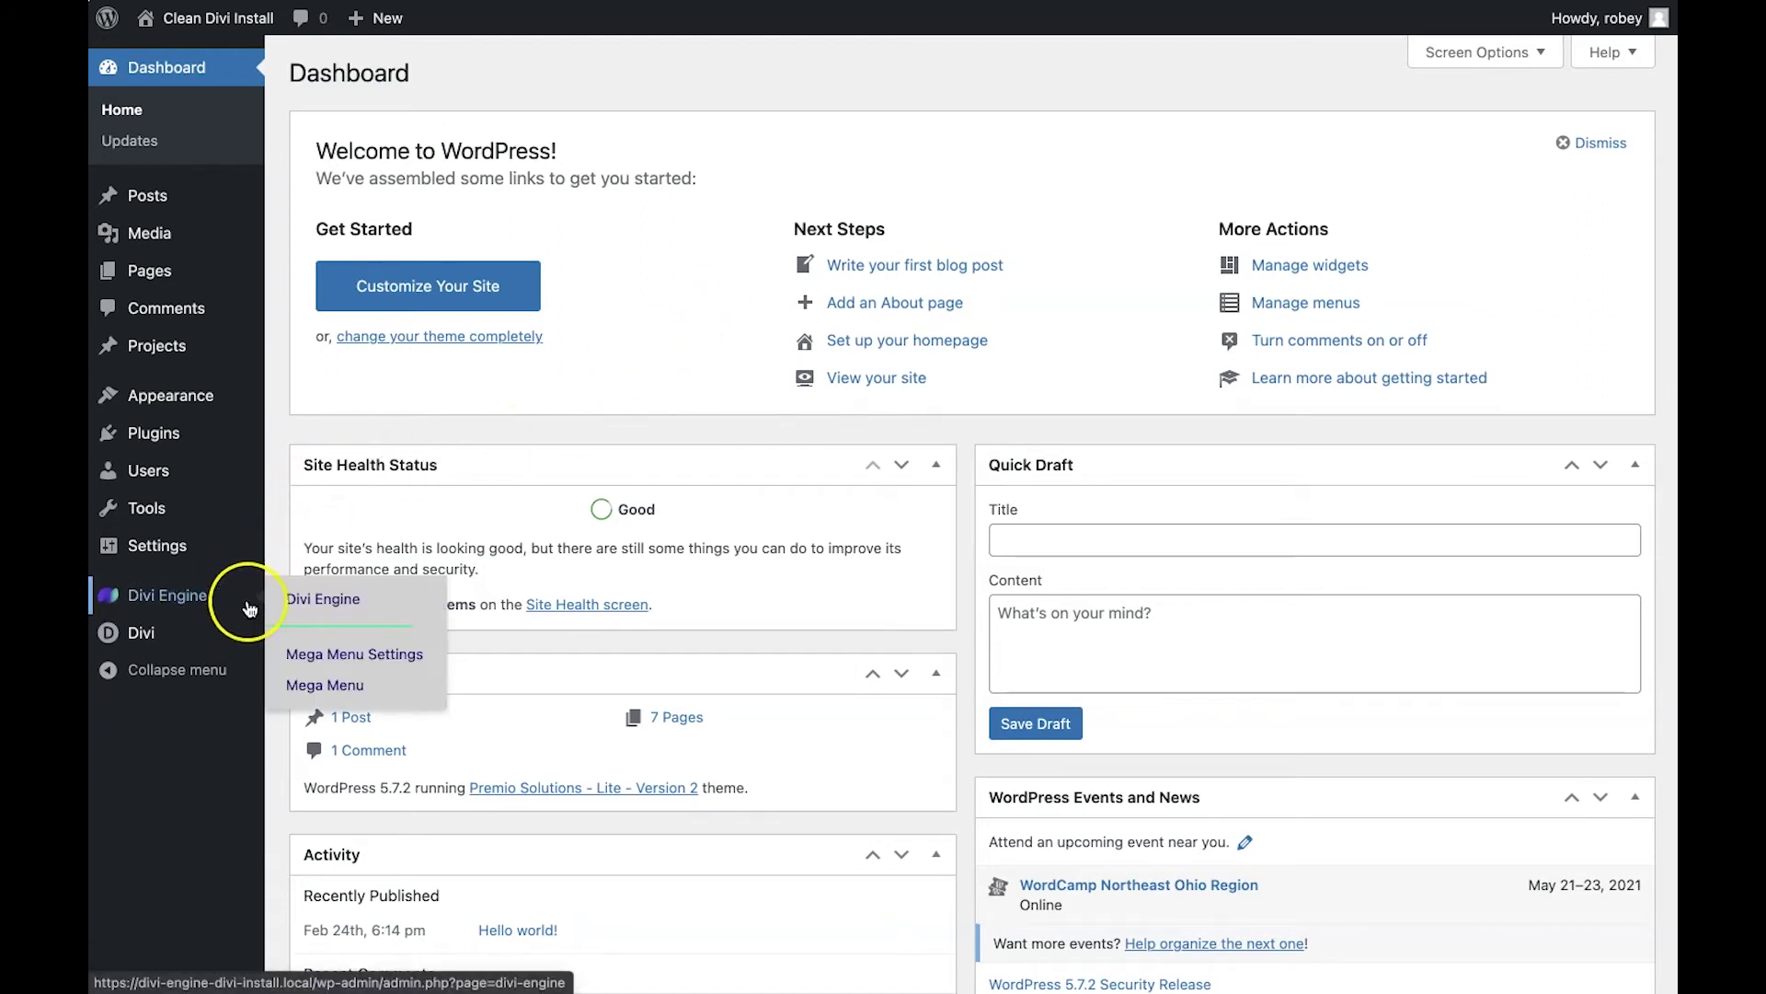
left_click(319, 685)
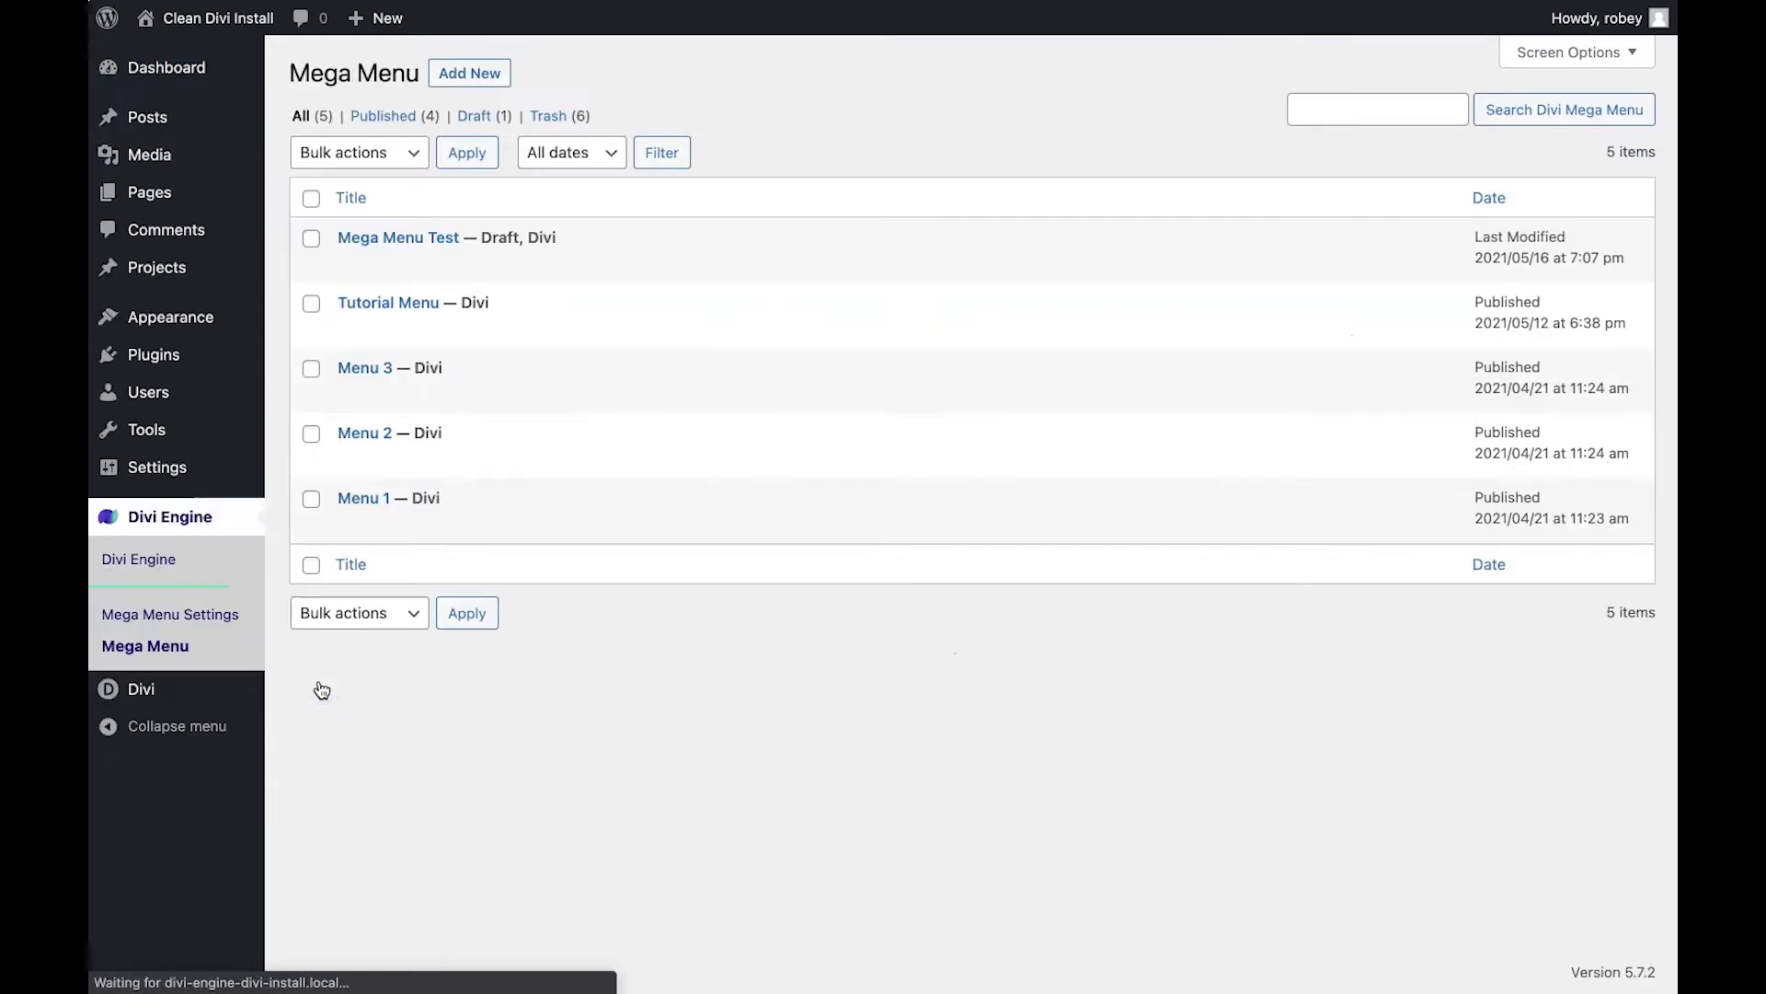
left_click(501, 80)
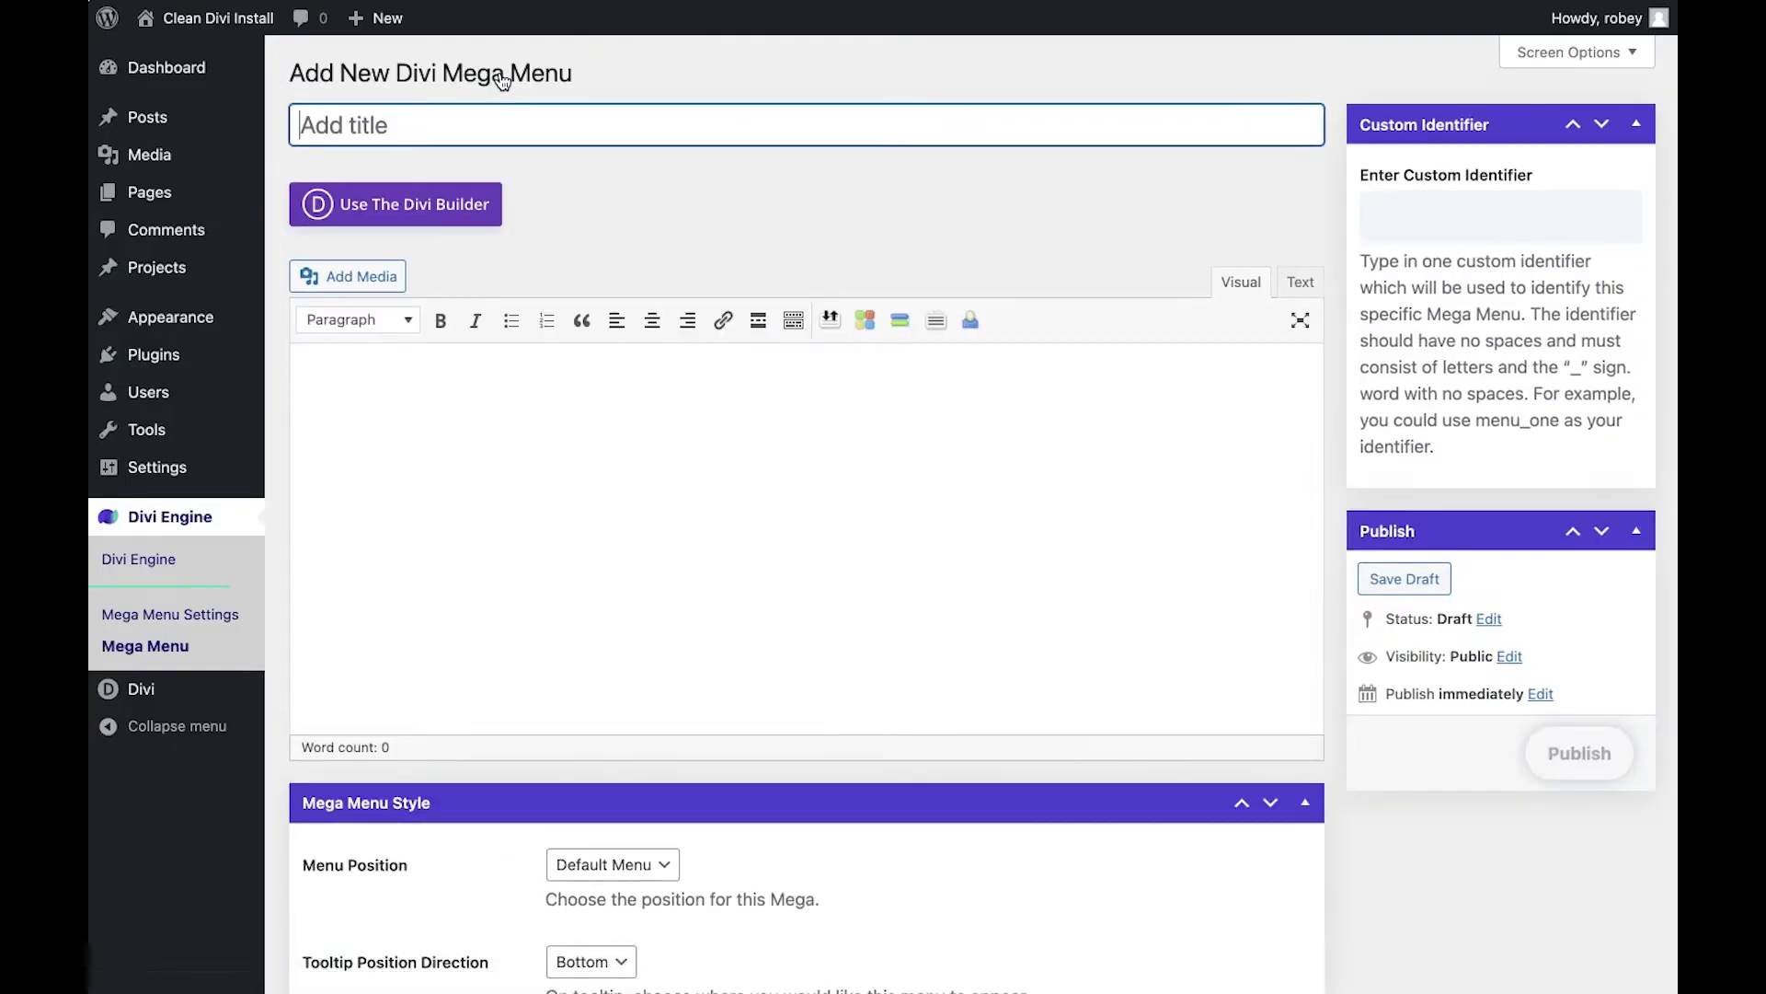
type("Mega MEnu")
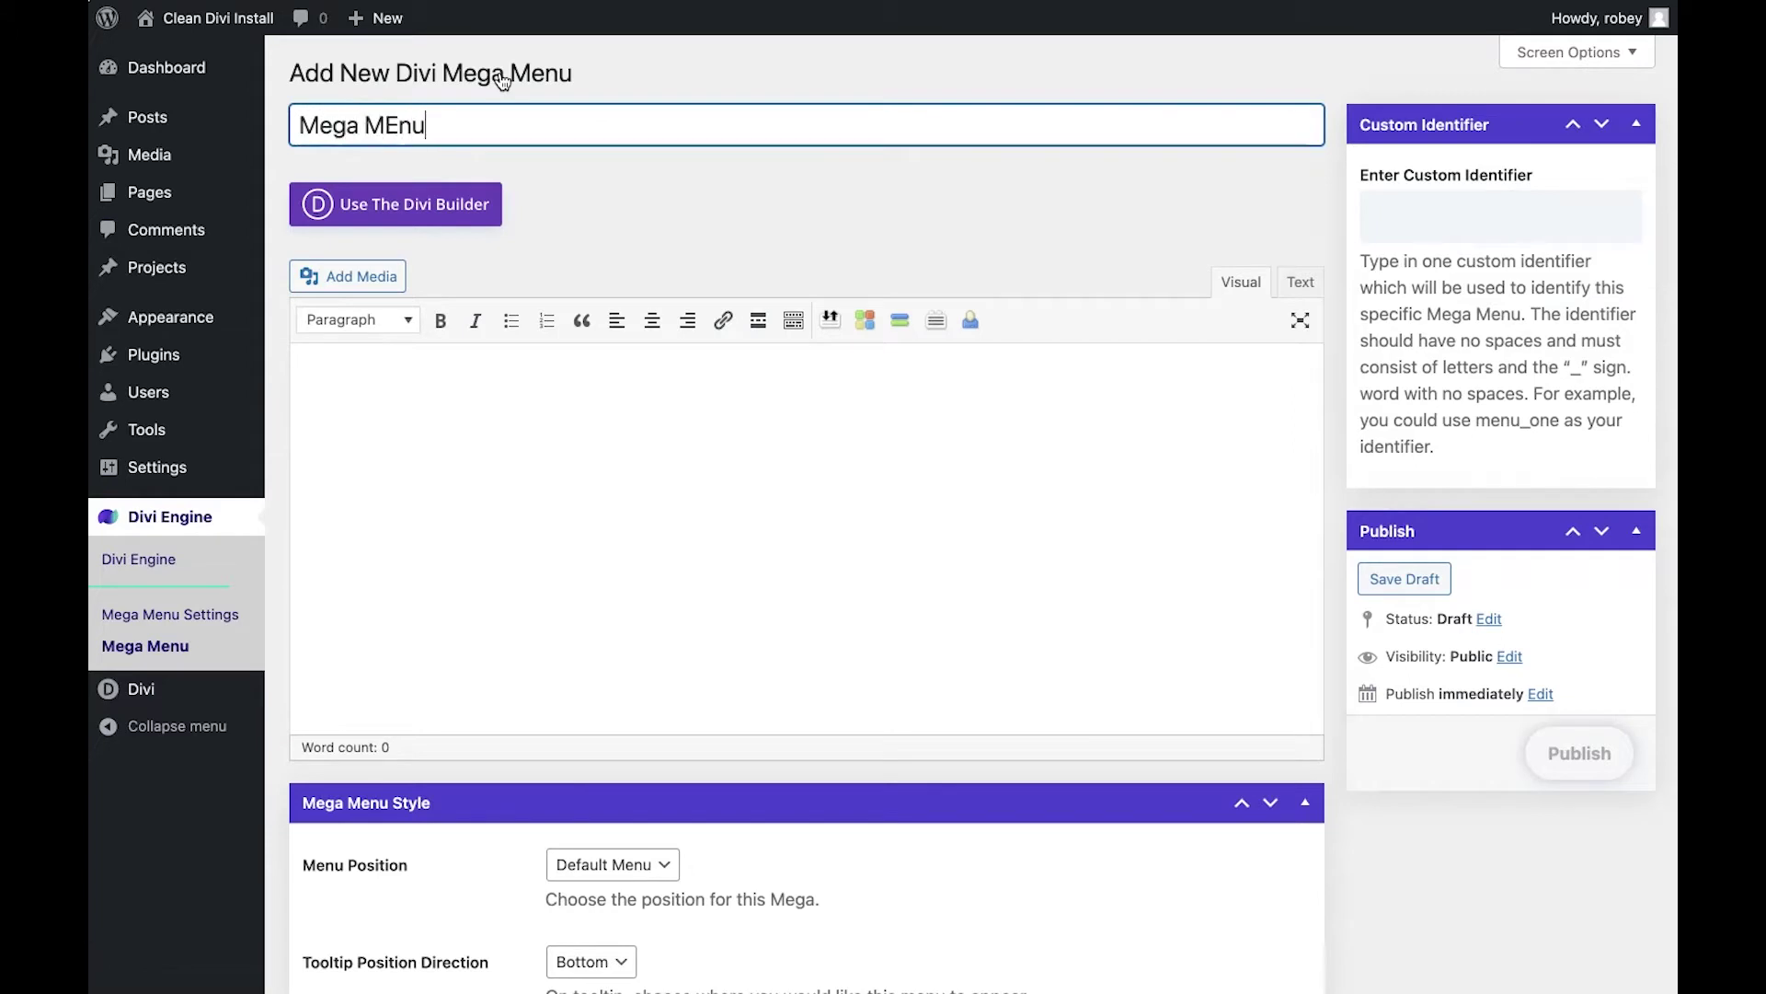
key("BackSpace")
key("BackSpace")
key("BackSpace")
type("enu Demo")
Prefix the menu's custom identifier so that it reads dmm_mega_menu_demo.
left_click(625, 174)
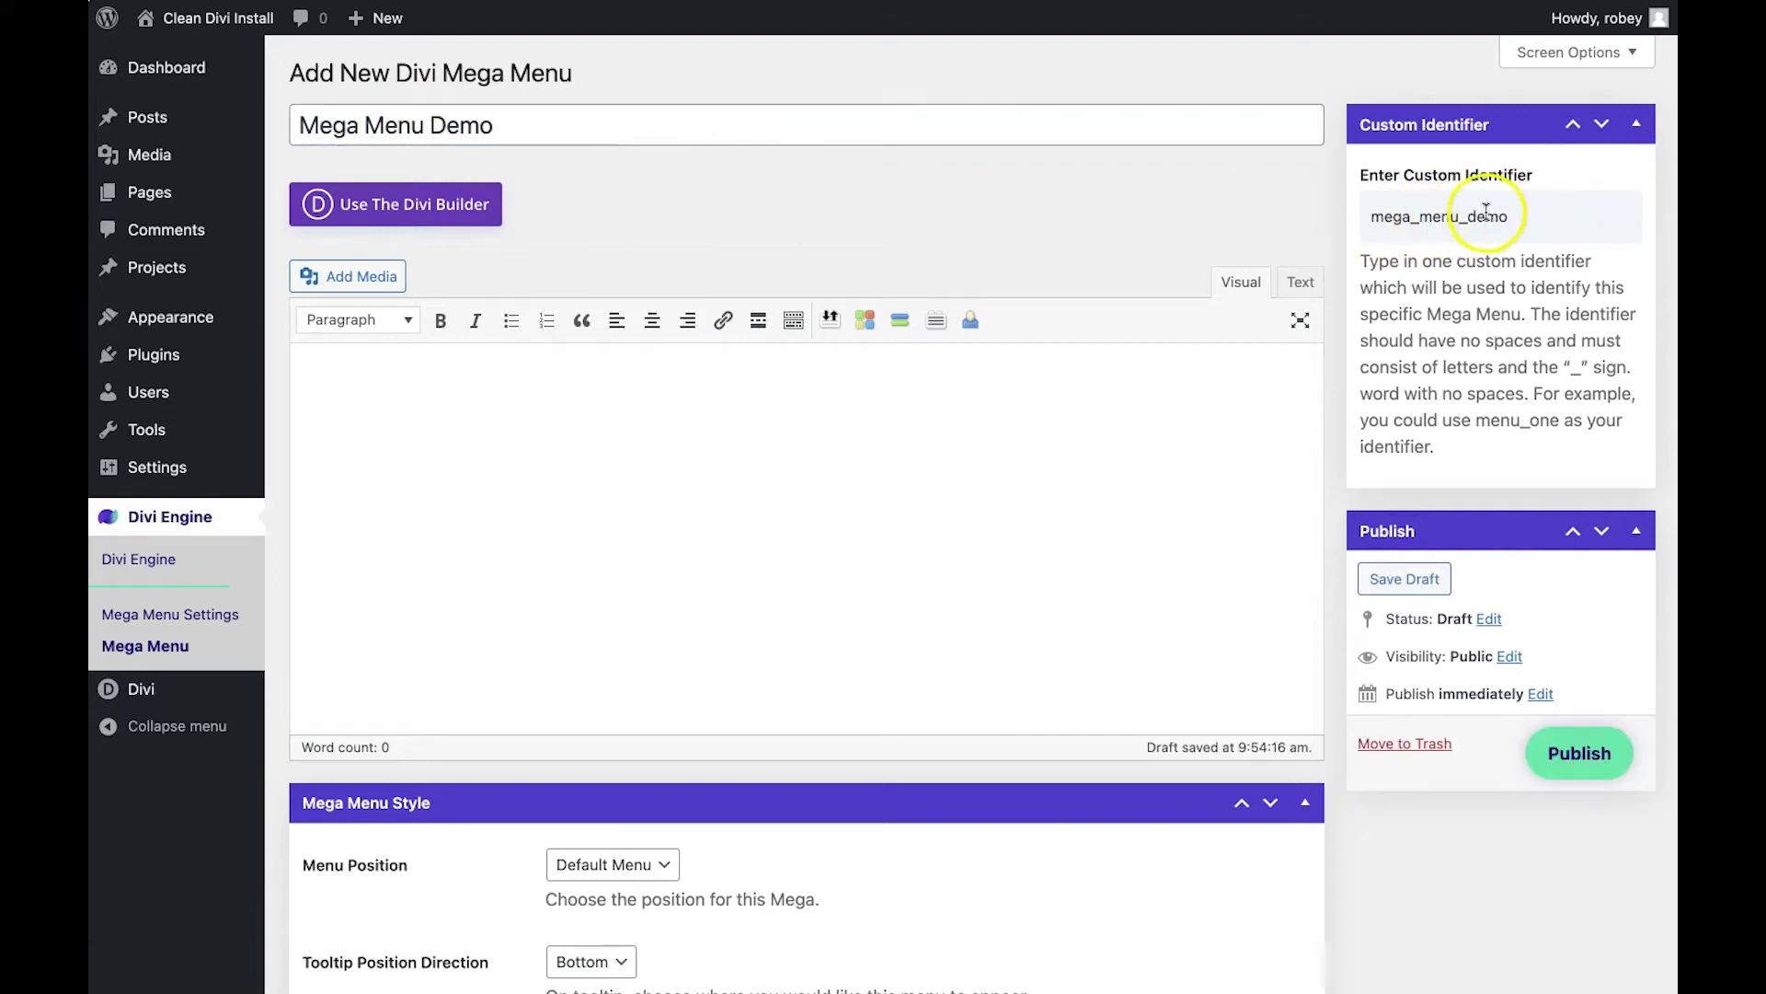
left_click(1375, 217)
type("mm_")
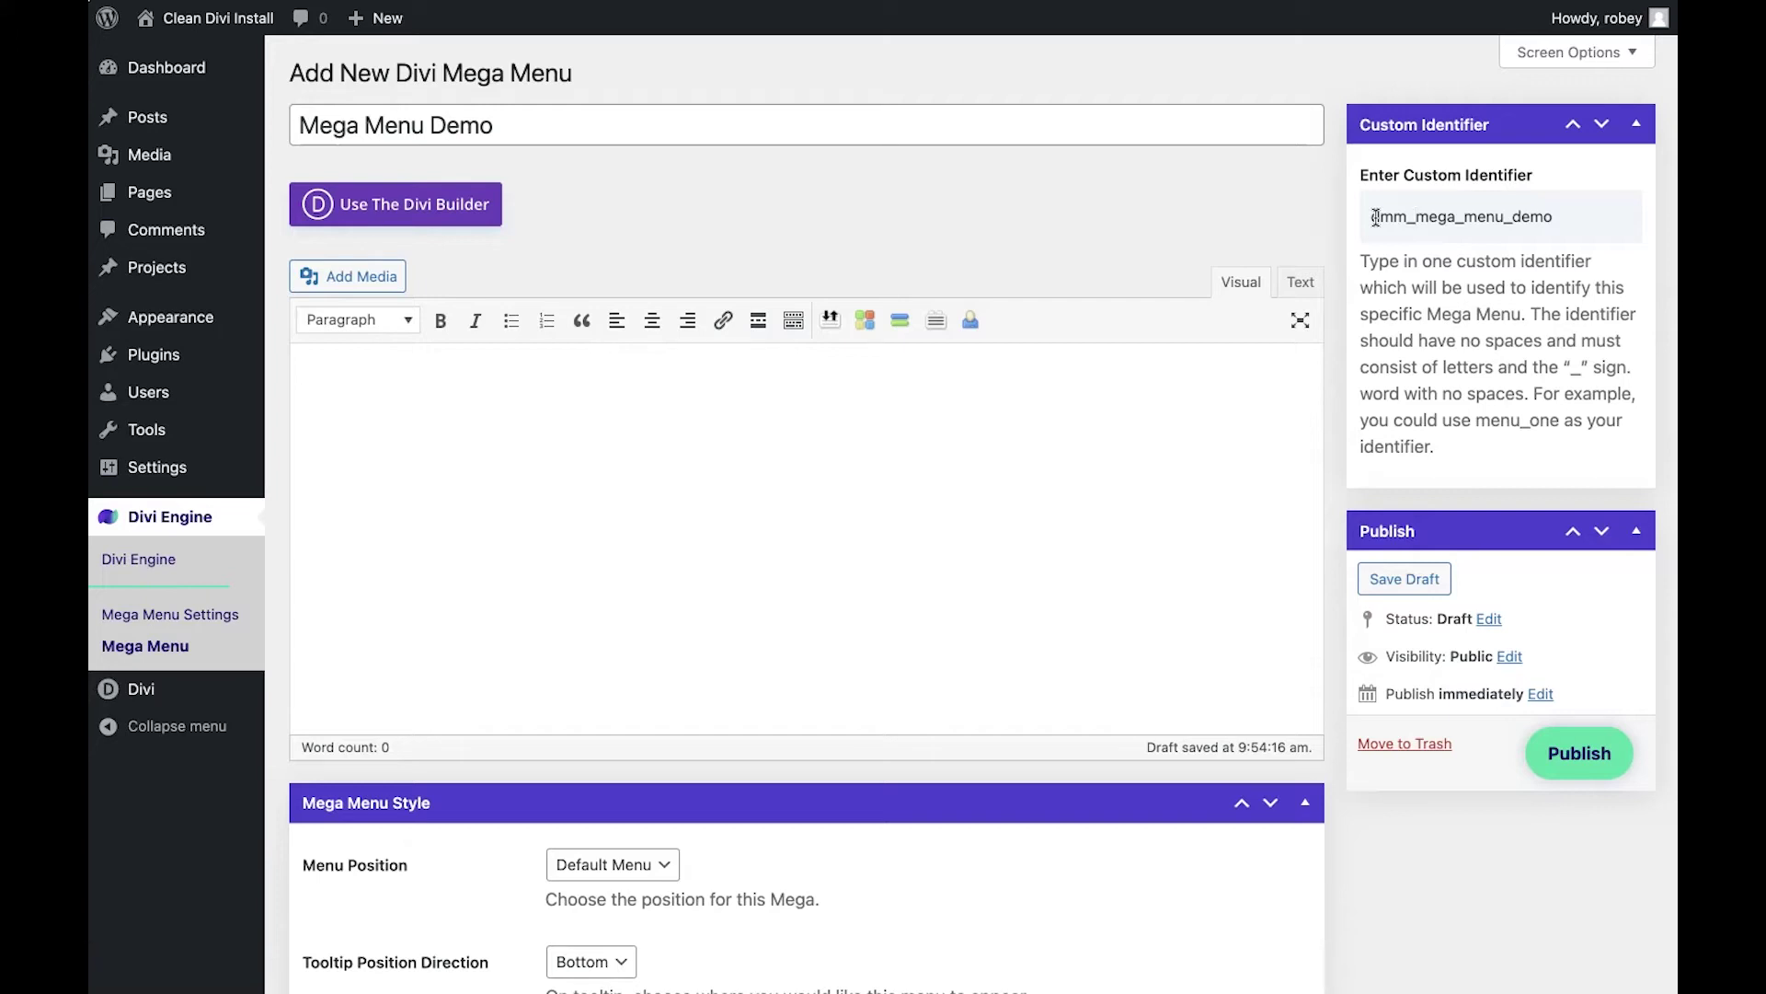
Start a Divi Builder layout from scratch and insert a row with three equal columns.
left_click(442, 206)
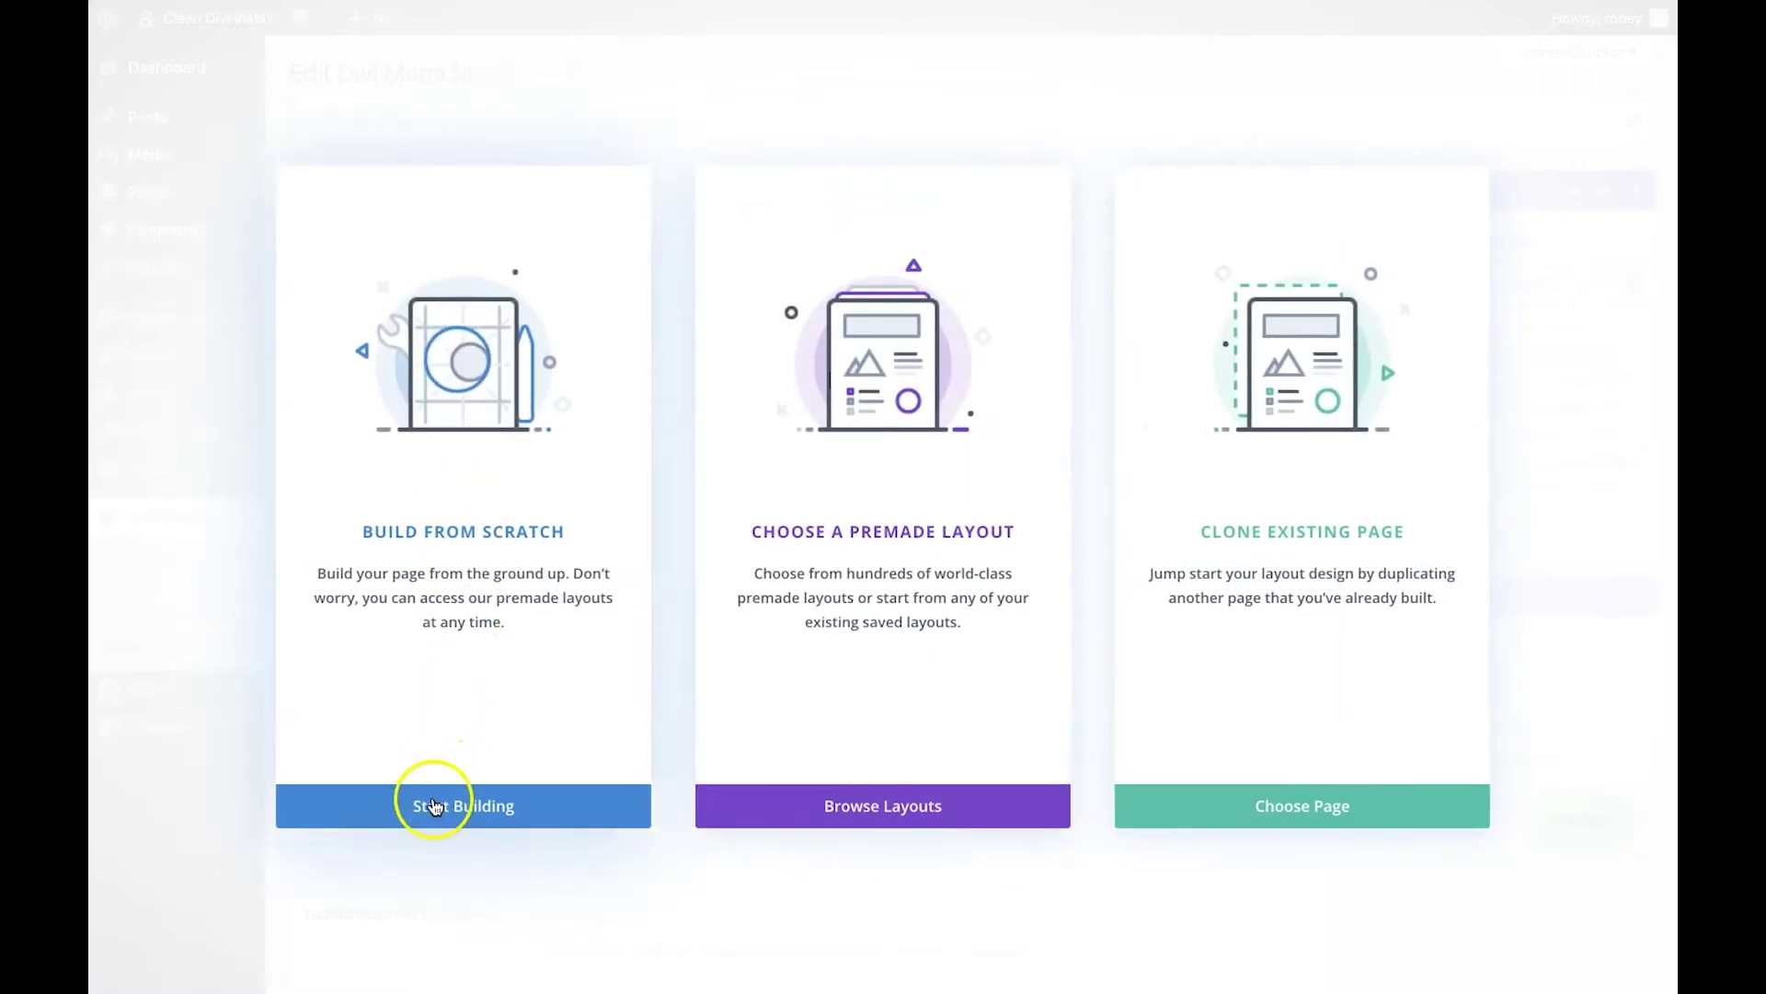
left_click(434, 805)
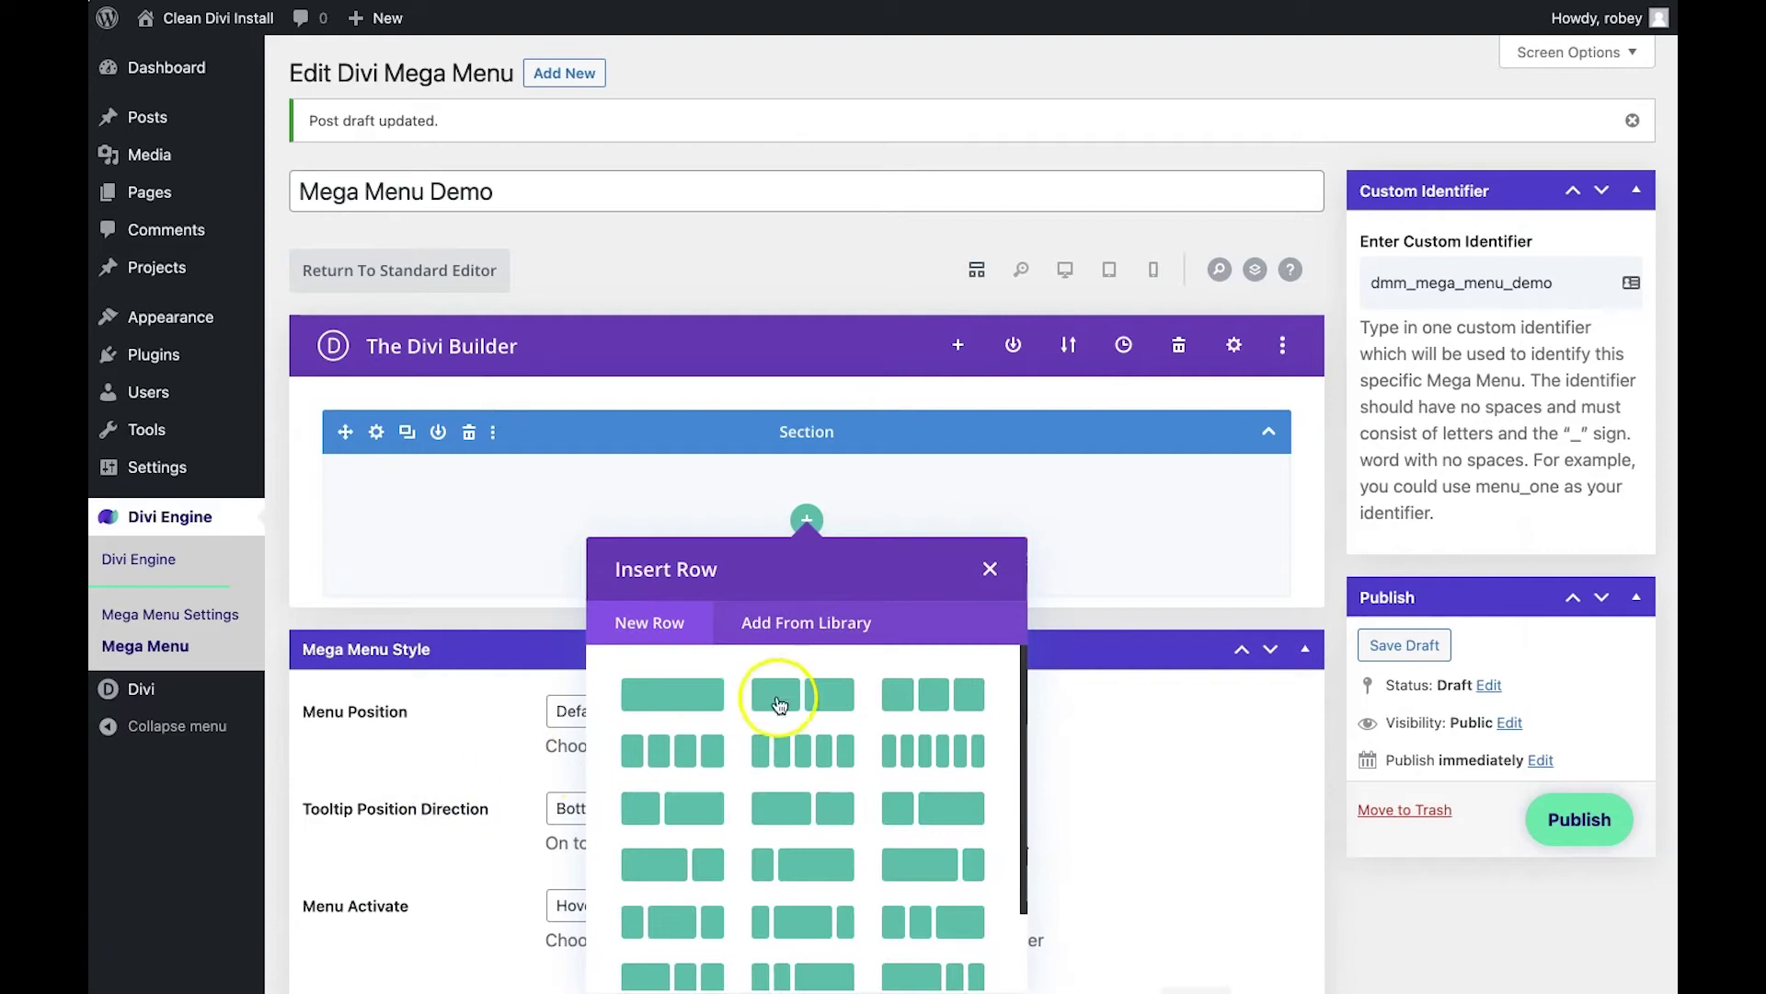
scroll(1068, 609, "down", 2)
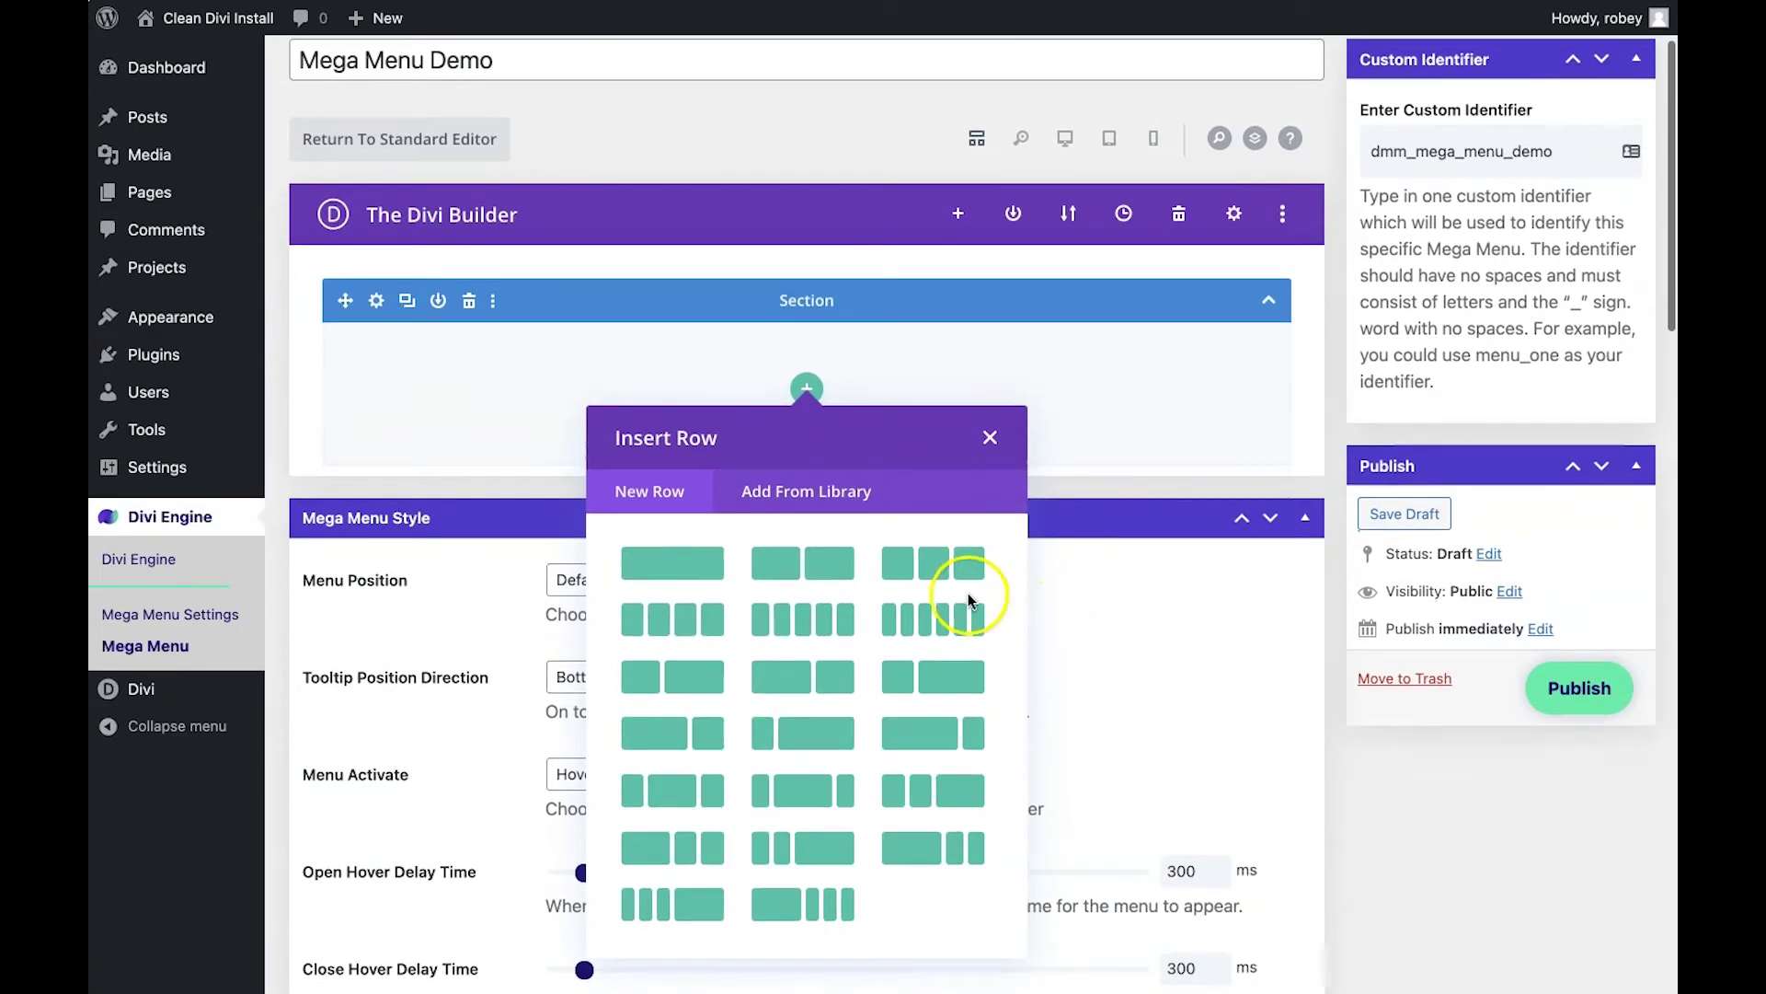
left_click(945, 579)
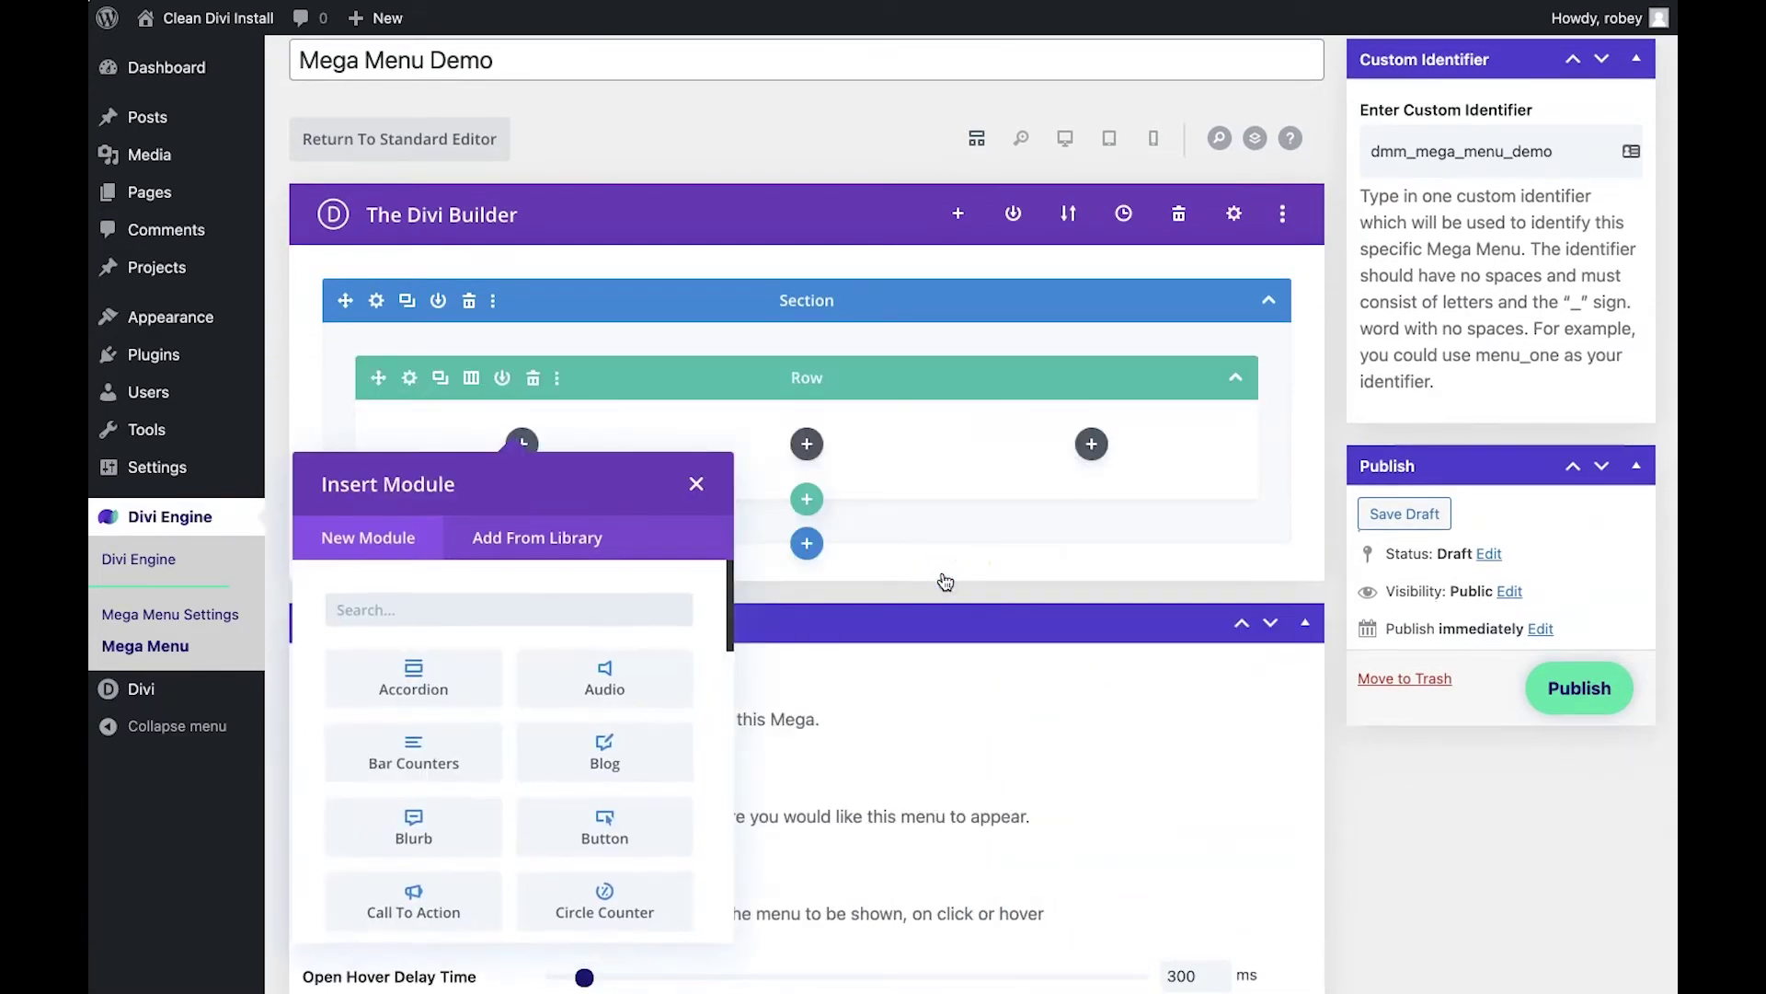
Add a Blurb module titled "Phones" to the row's first column and show the layout in desktop view.
type("blurb")
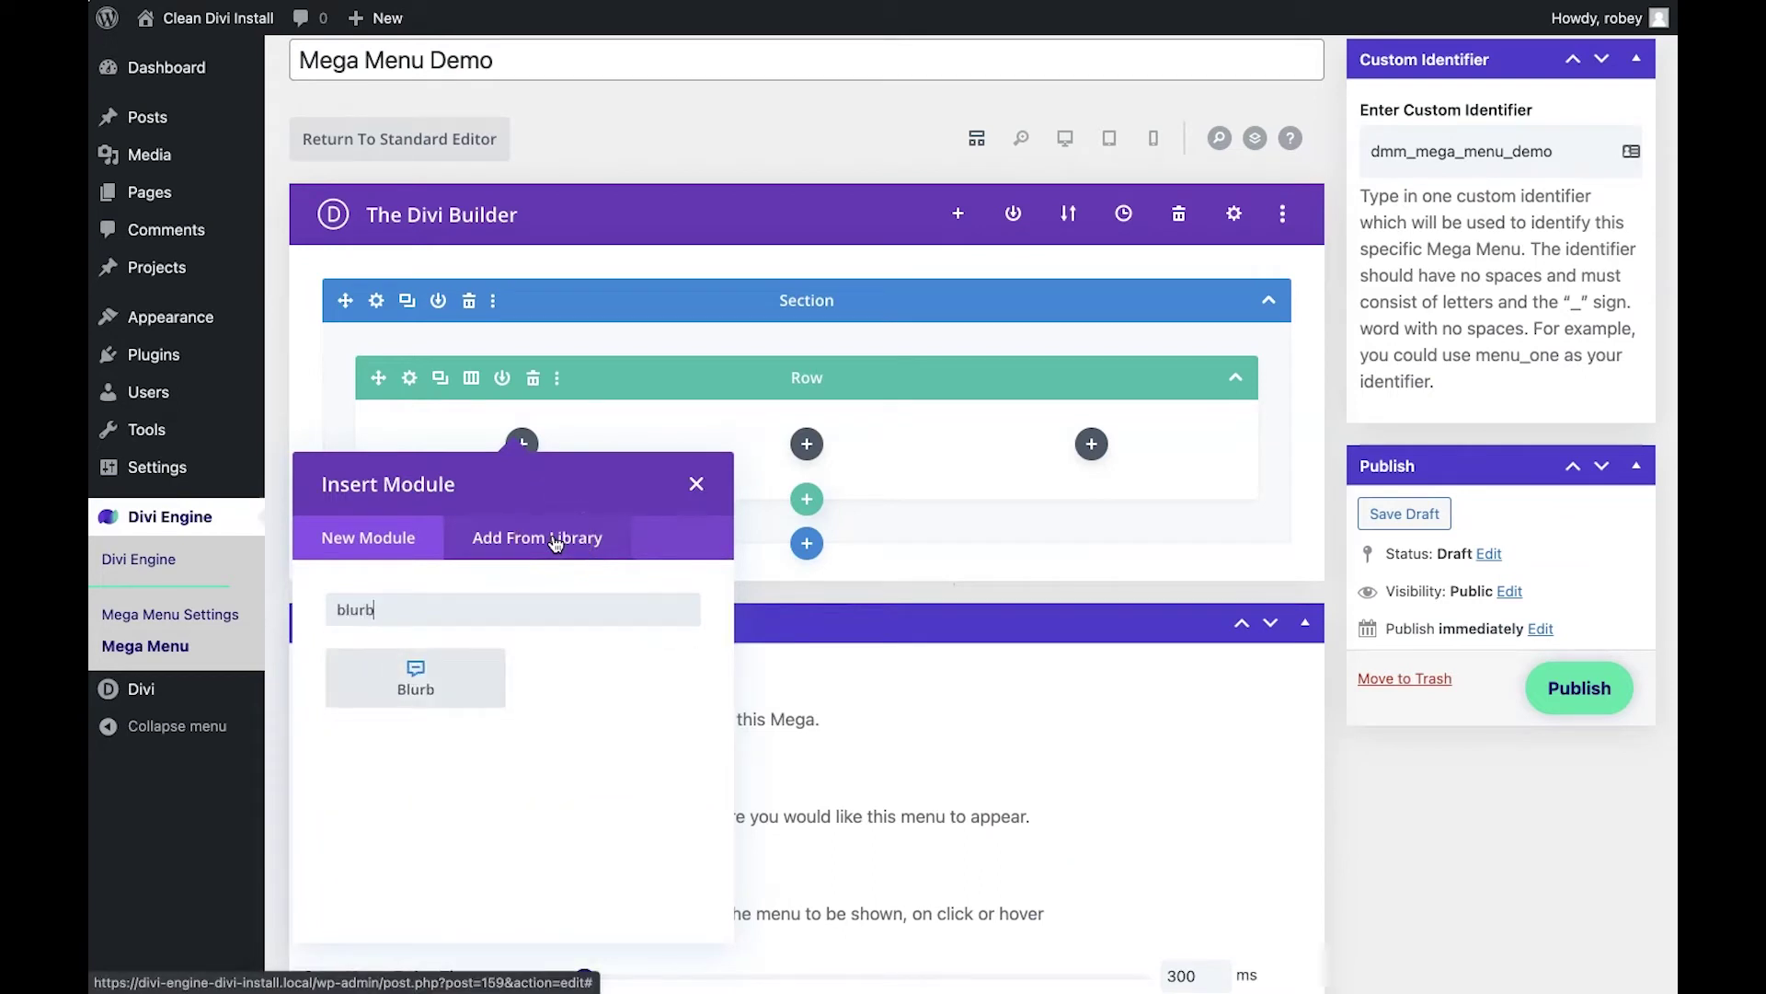
left_click(415, 676)
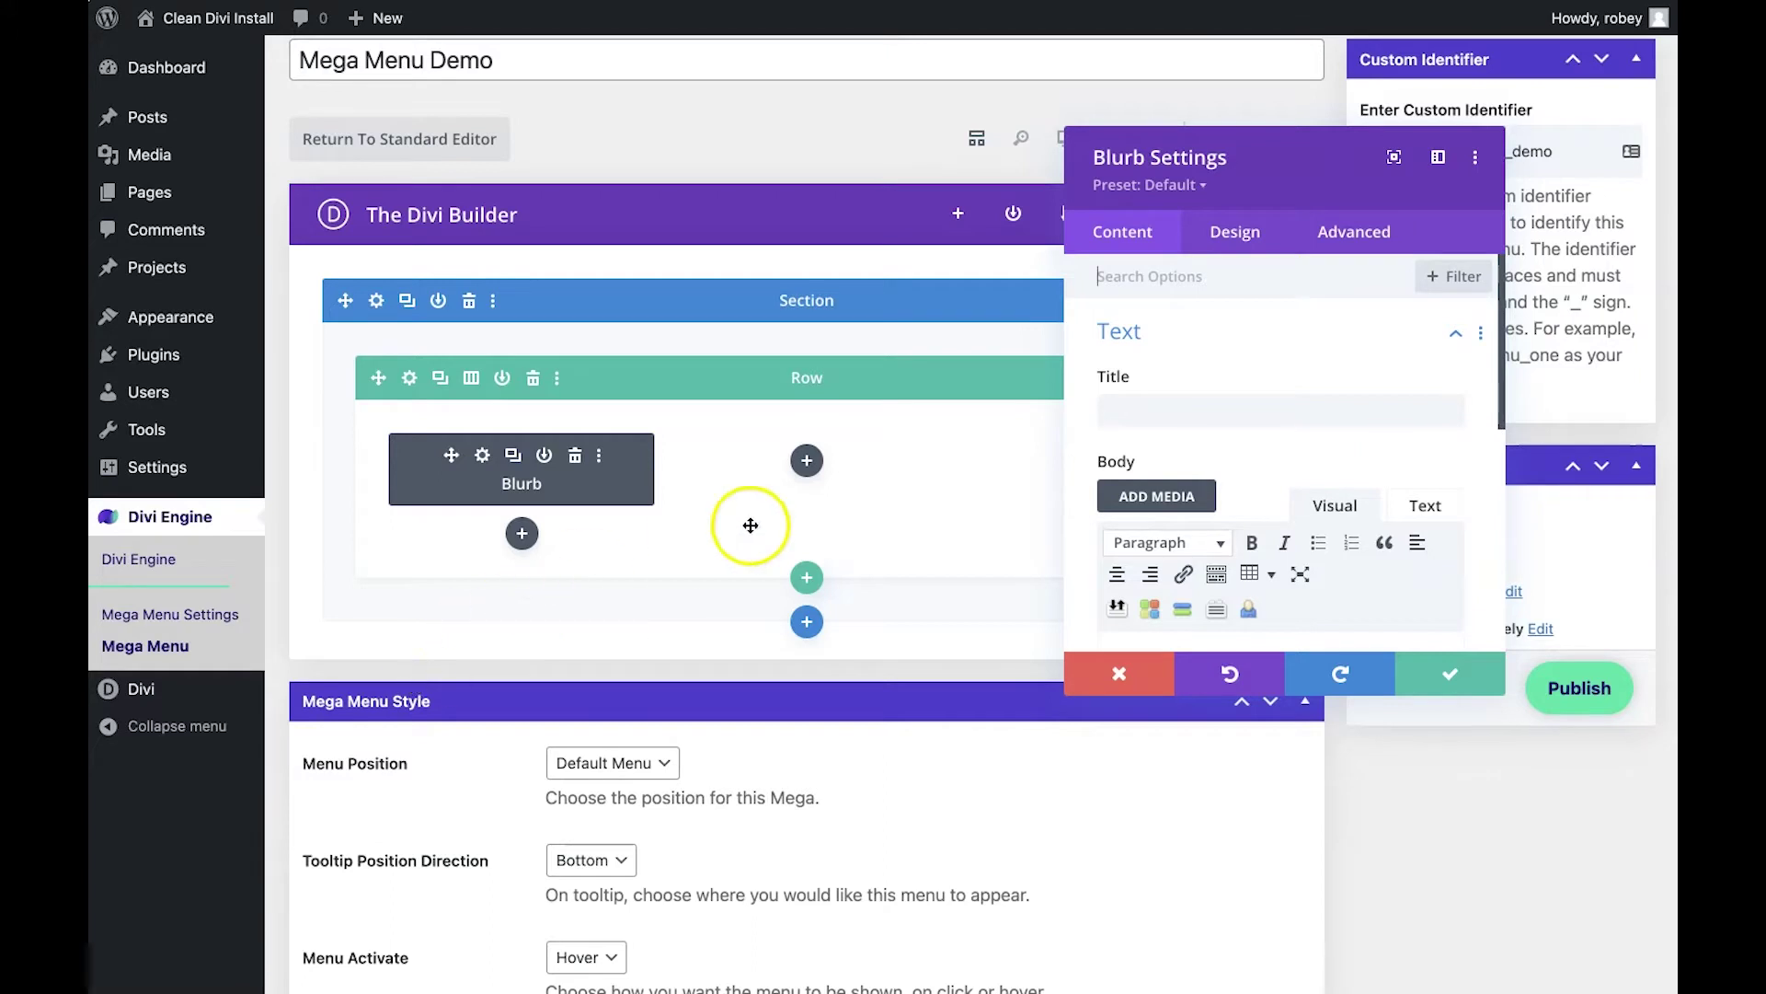
left_click(1126, 420)
type("Phones")
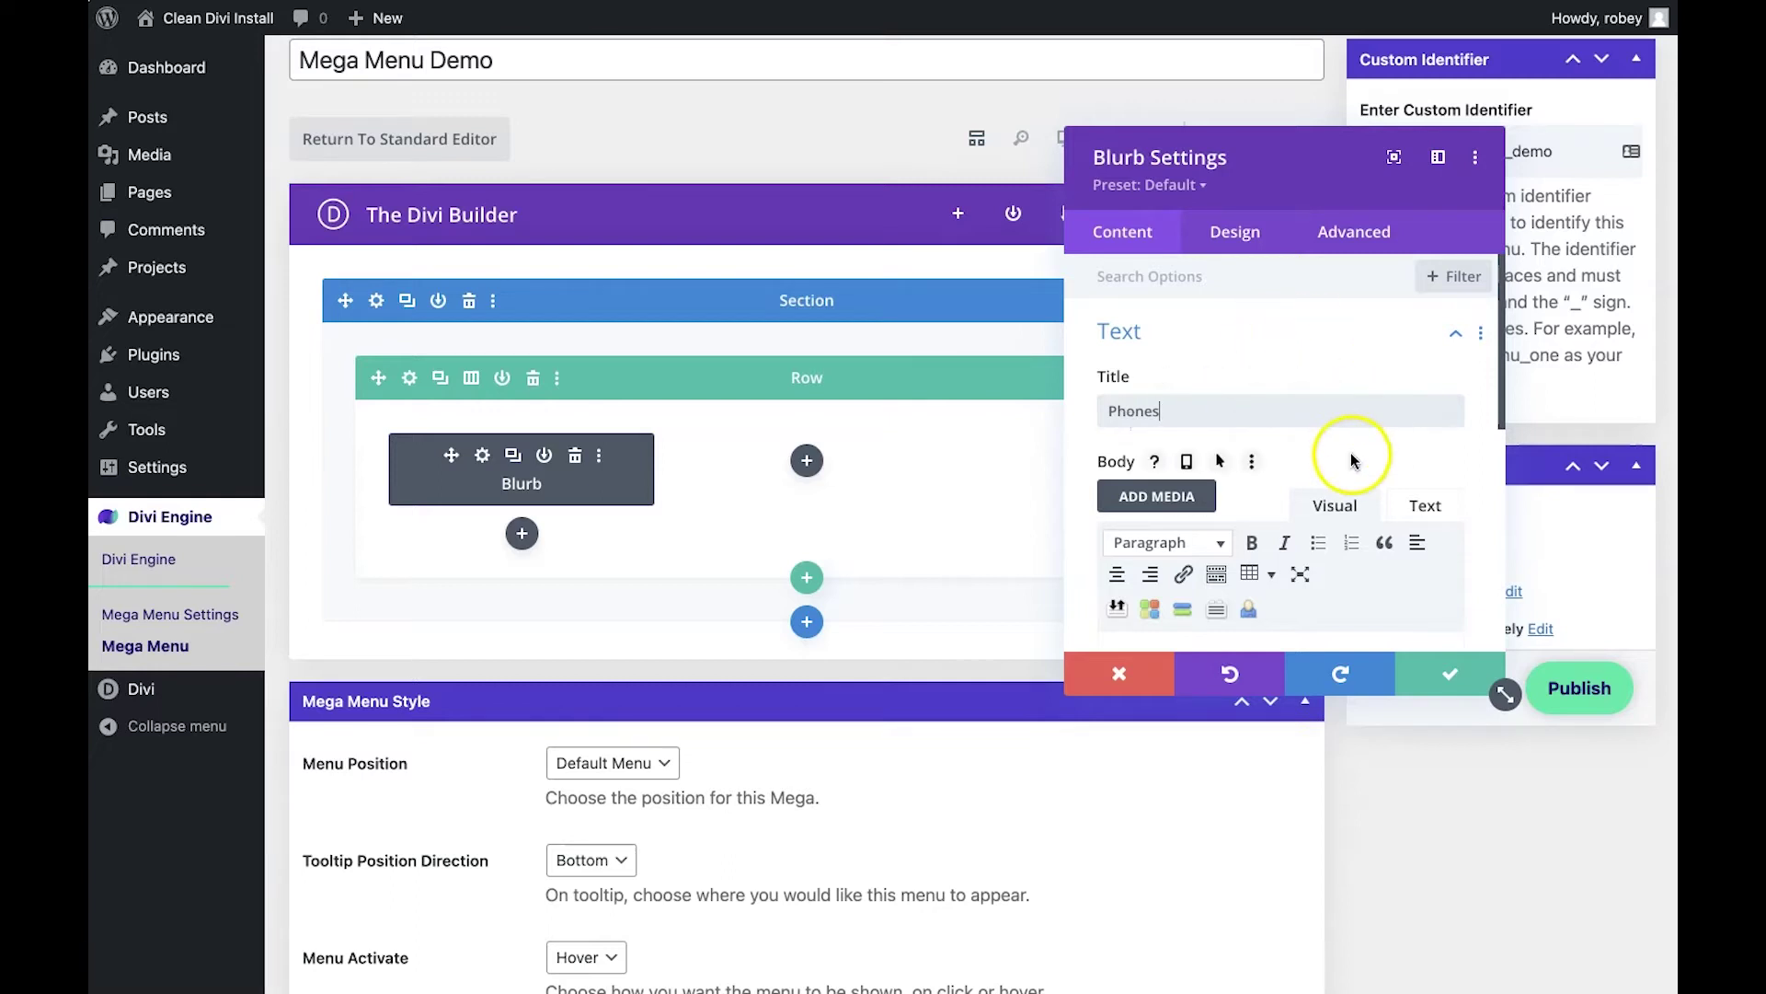
left_click_drag(1106, 137, 1186, 137)
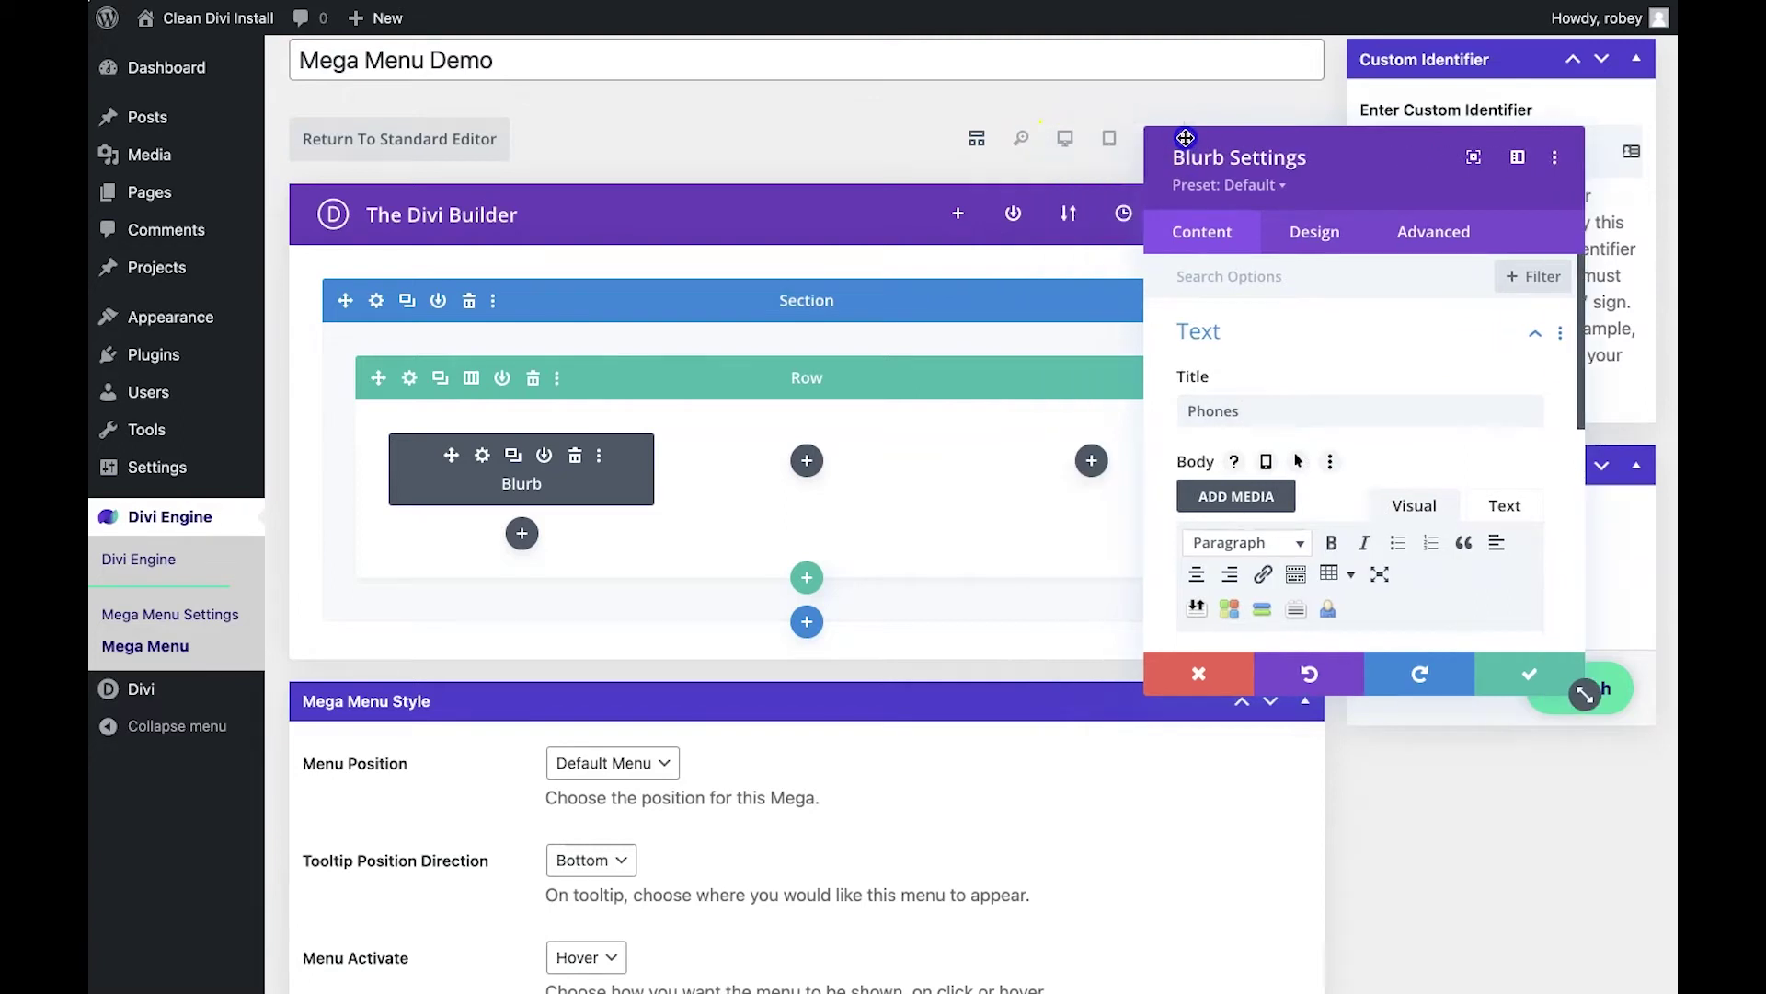
left_click(1060, 140)
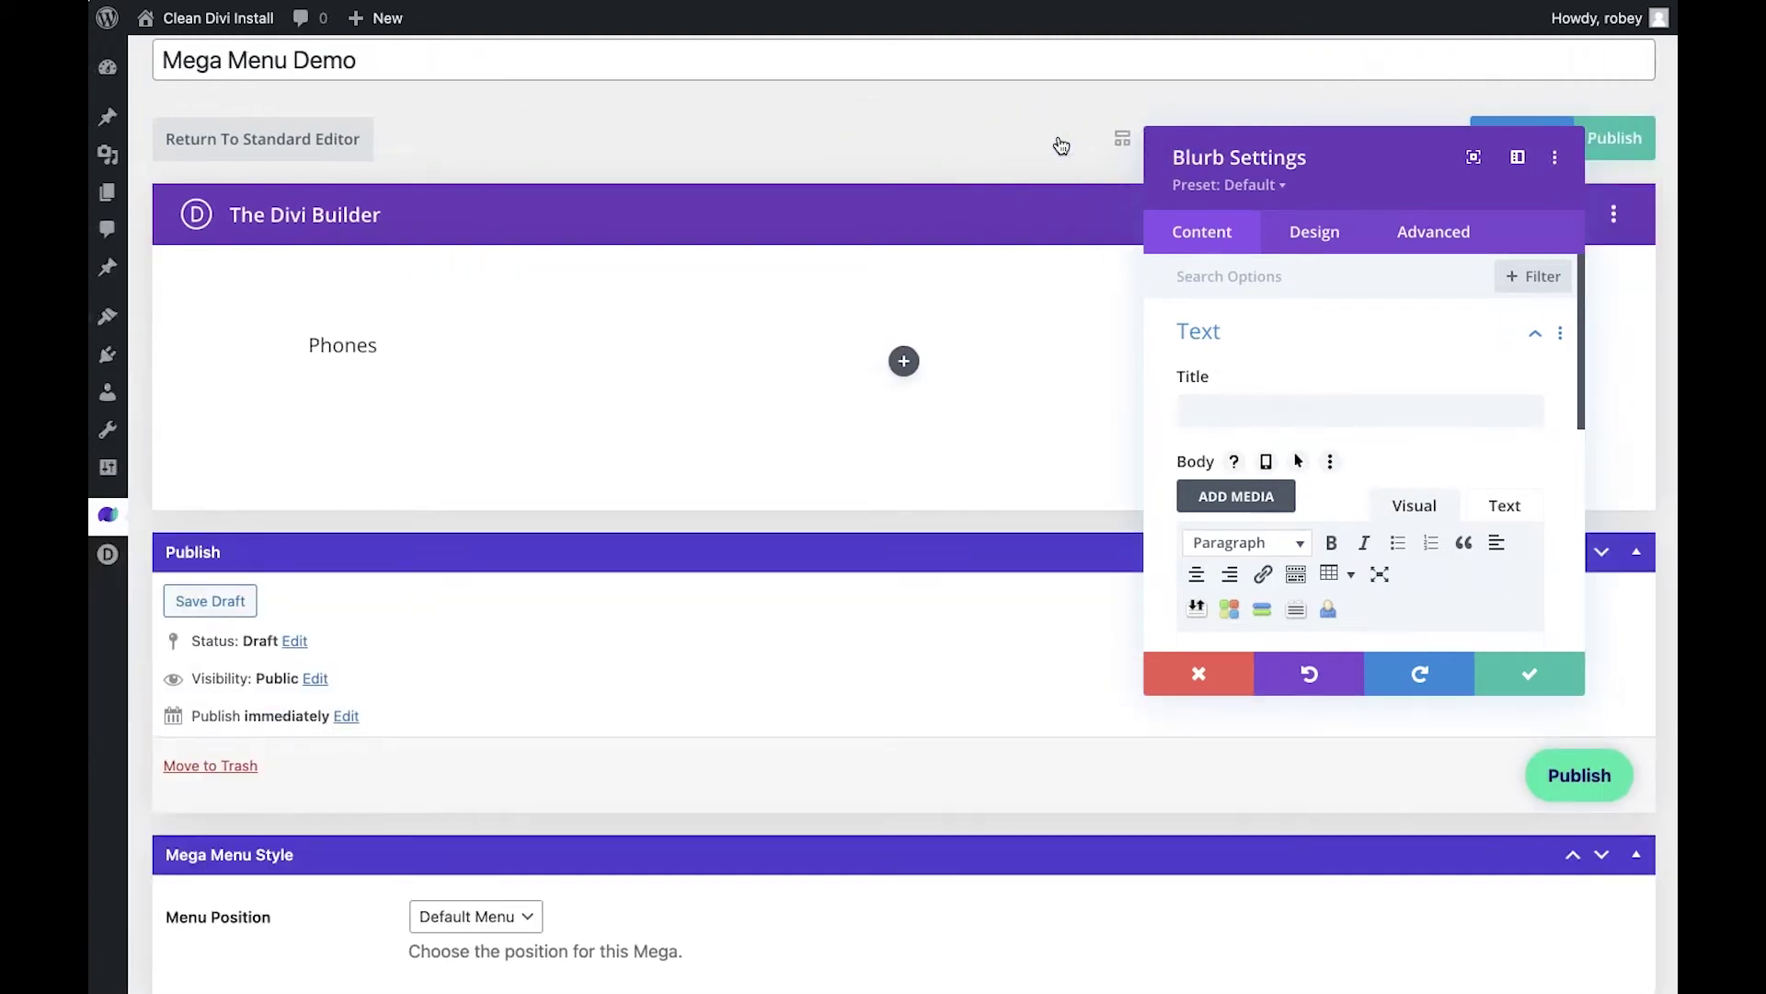
Enable an icon for the Phones blurb and choose the mobile phone icon.
scroll(1337, 389, "down", 10)
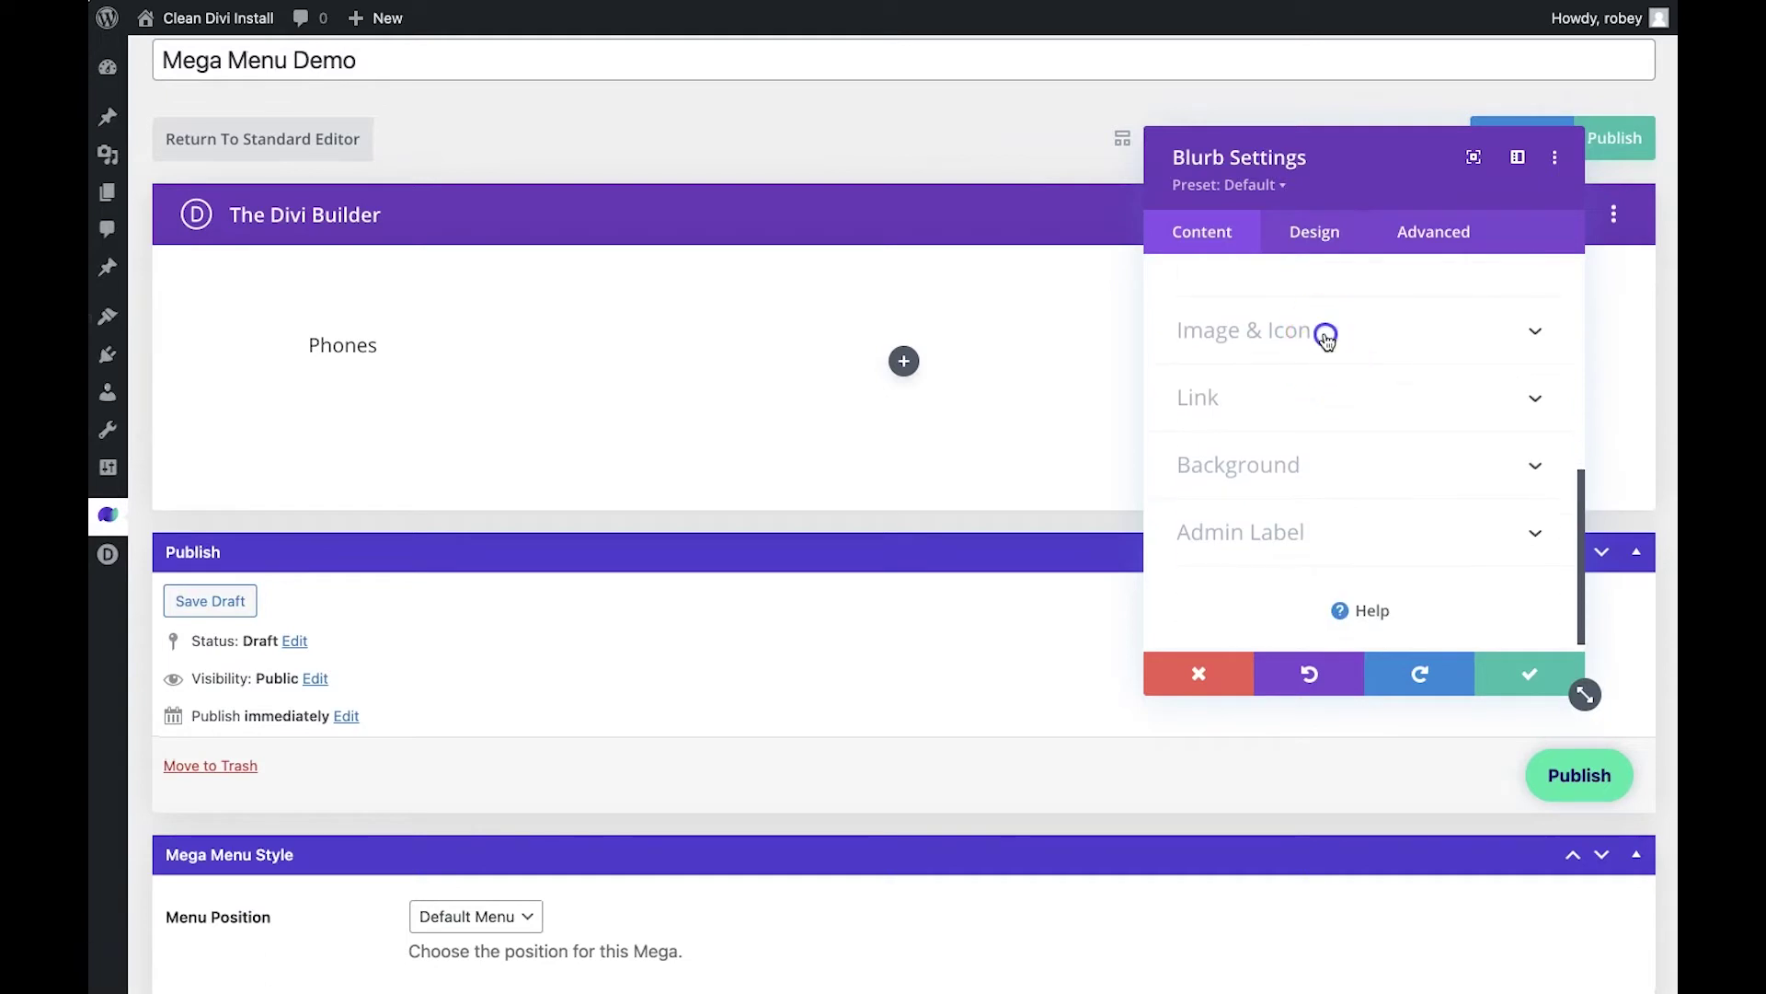
left_click(1325, 335)
left_click(1233, 368)
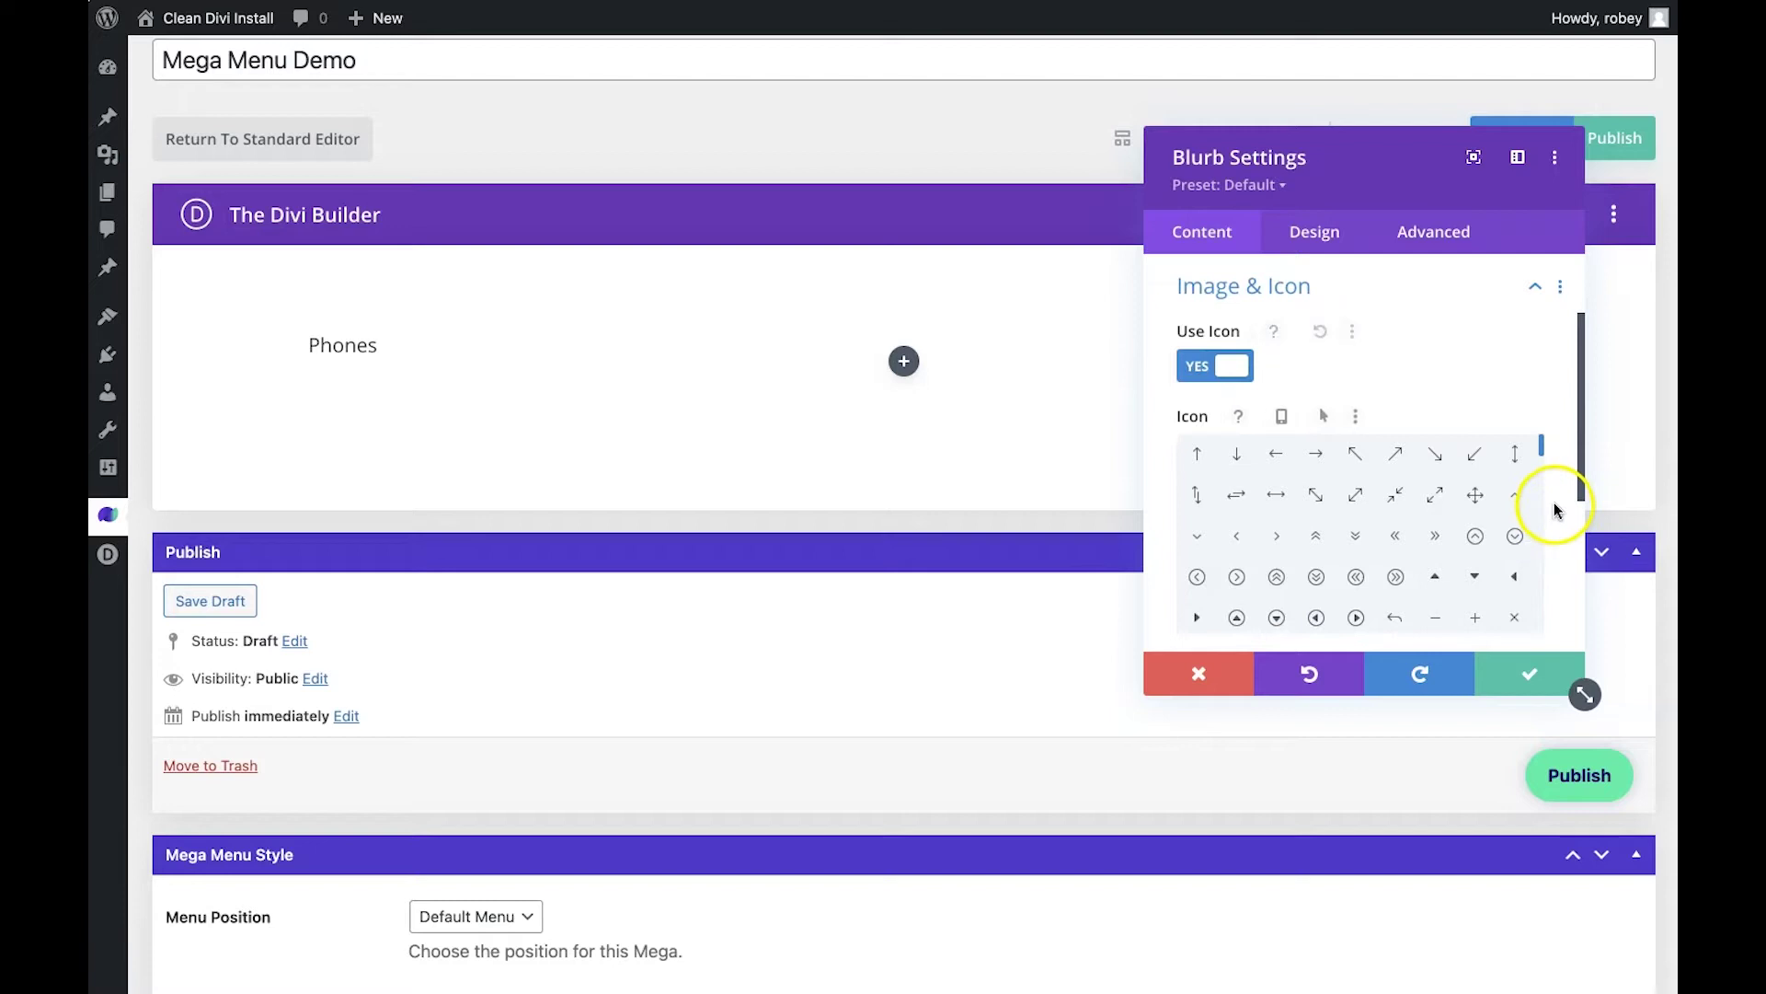
scroll(1557, 508, "down", 1)
left_click_drag(1543, 372, 1546, 410)
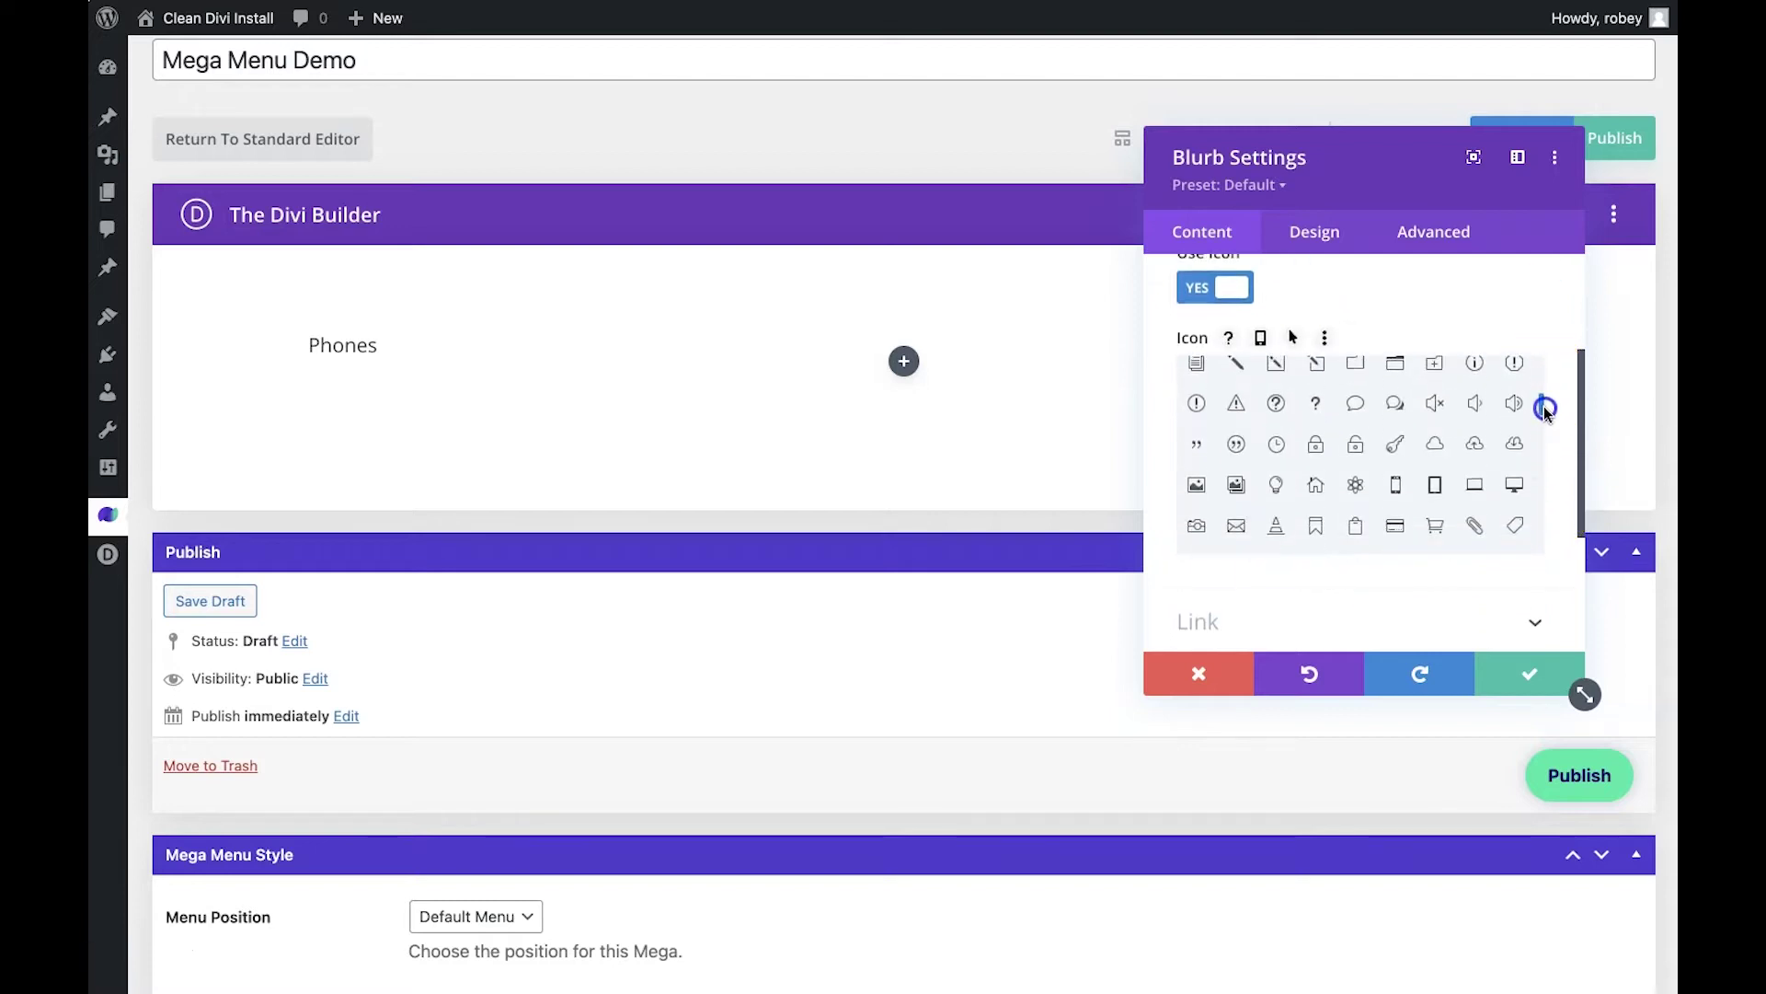
left_click(1397, 486)
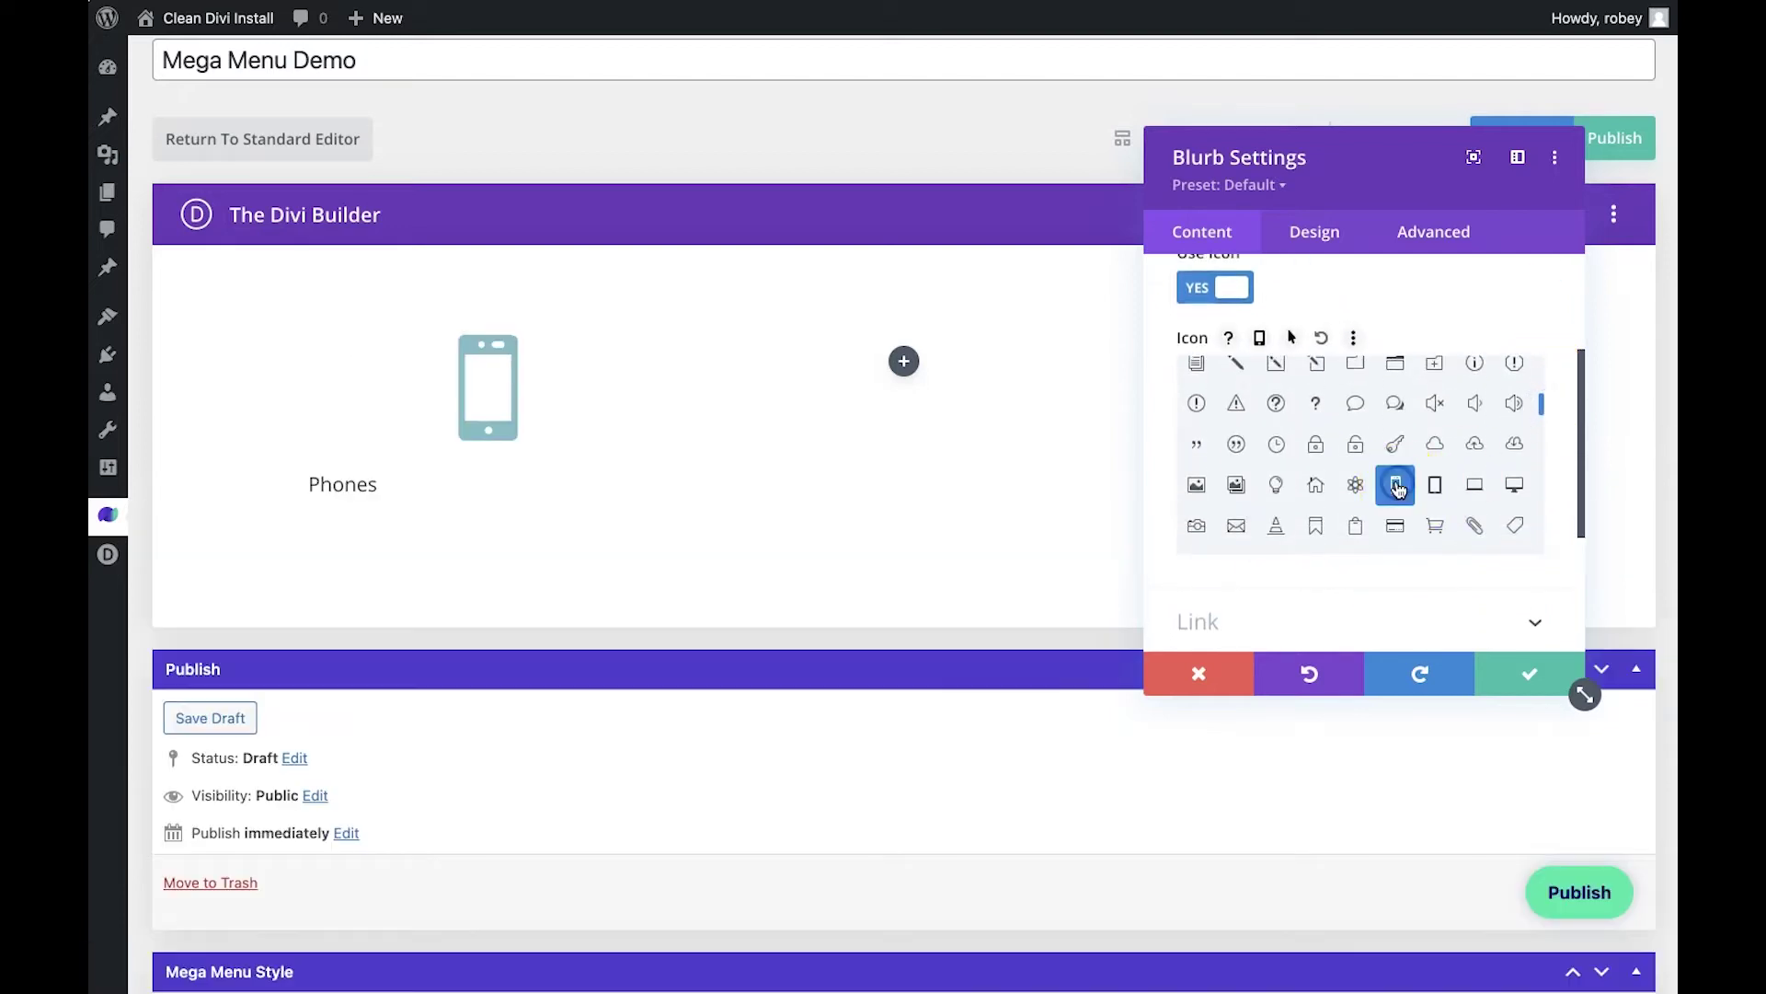
Examine the Phones blurb's link options for the title URL and the module URL.
scroll(1534, 570, "down", 2)
left_click(1534, 565)
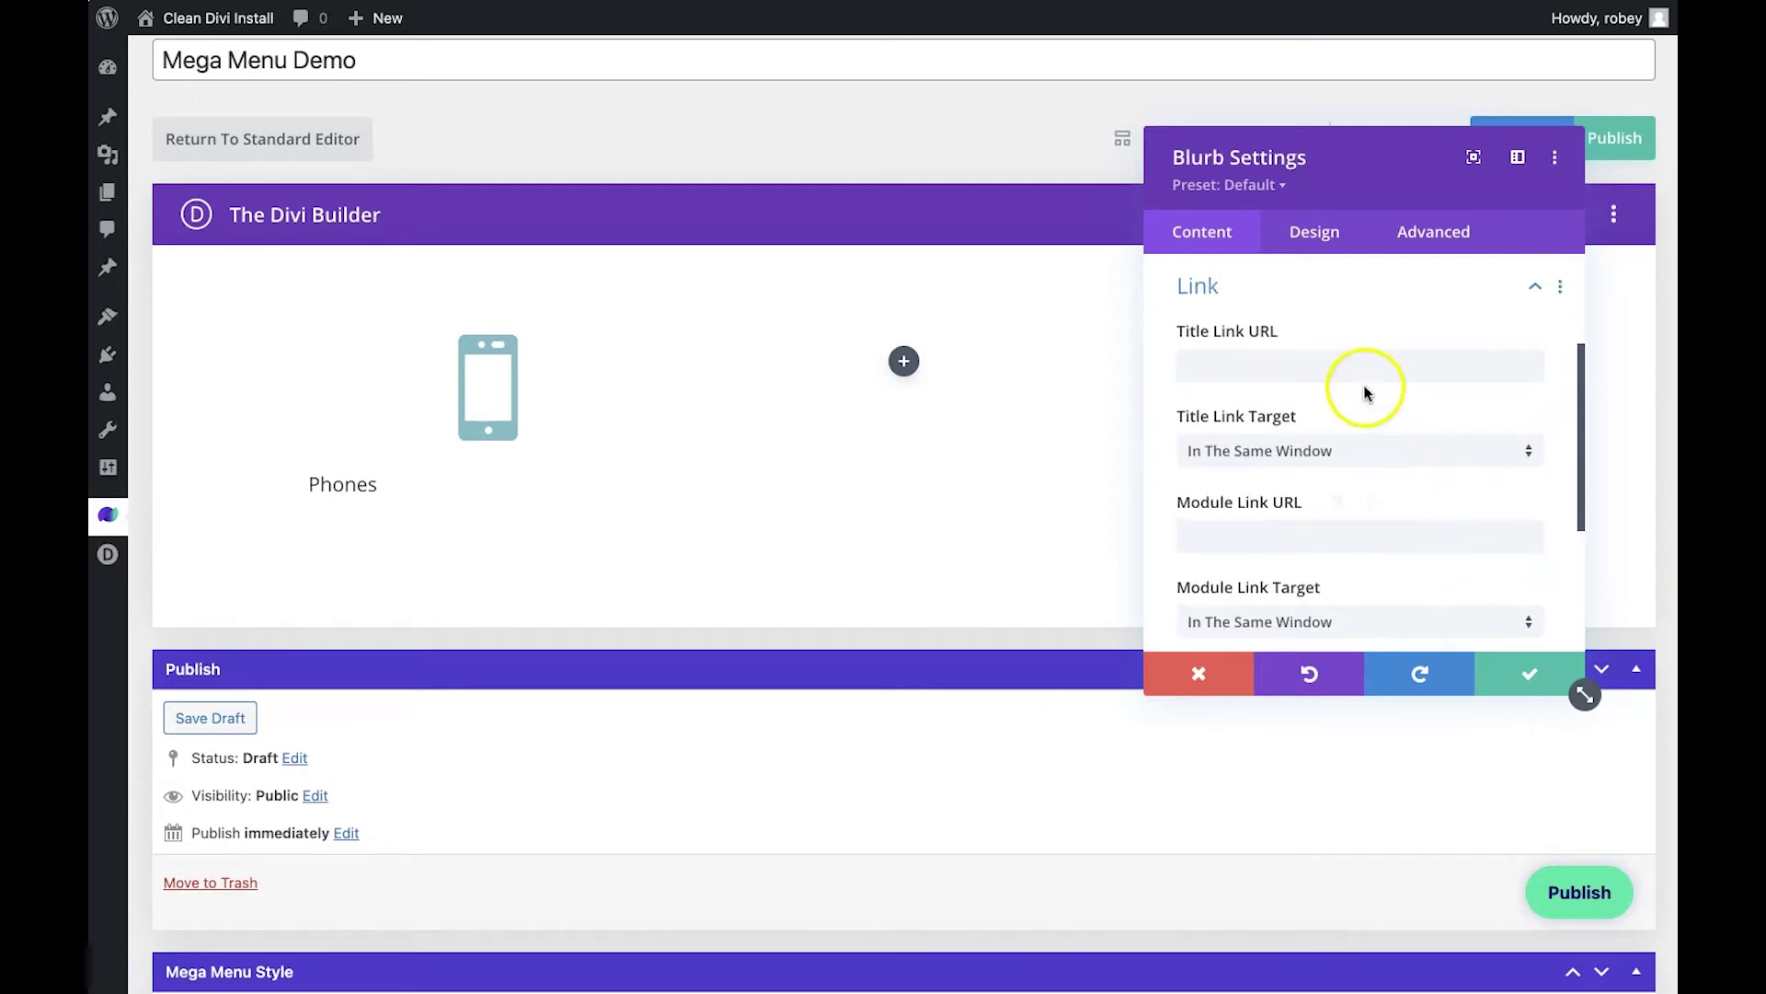
left_click(1337, 368)
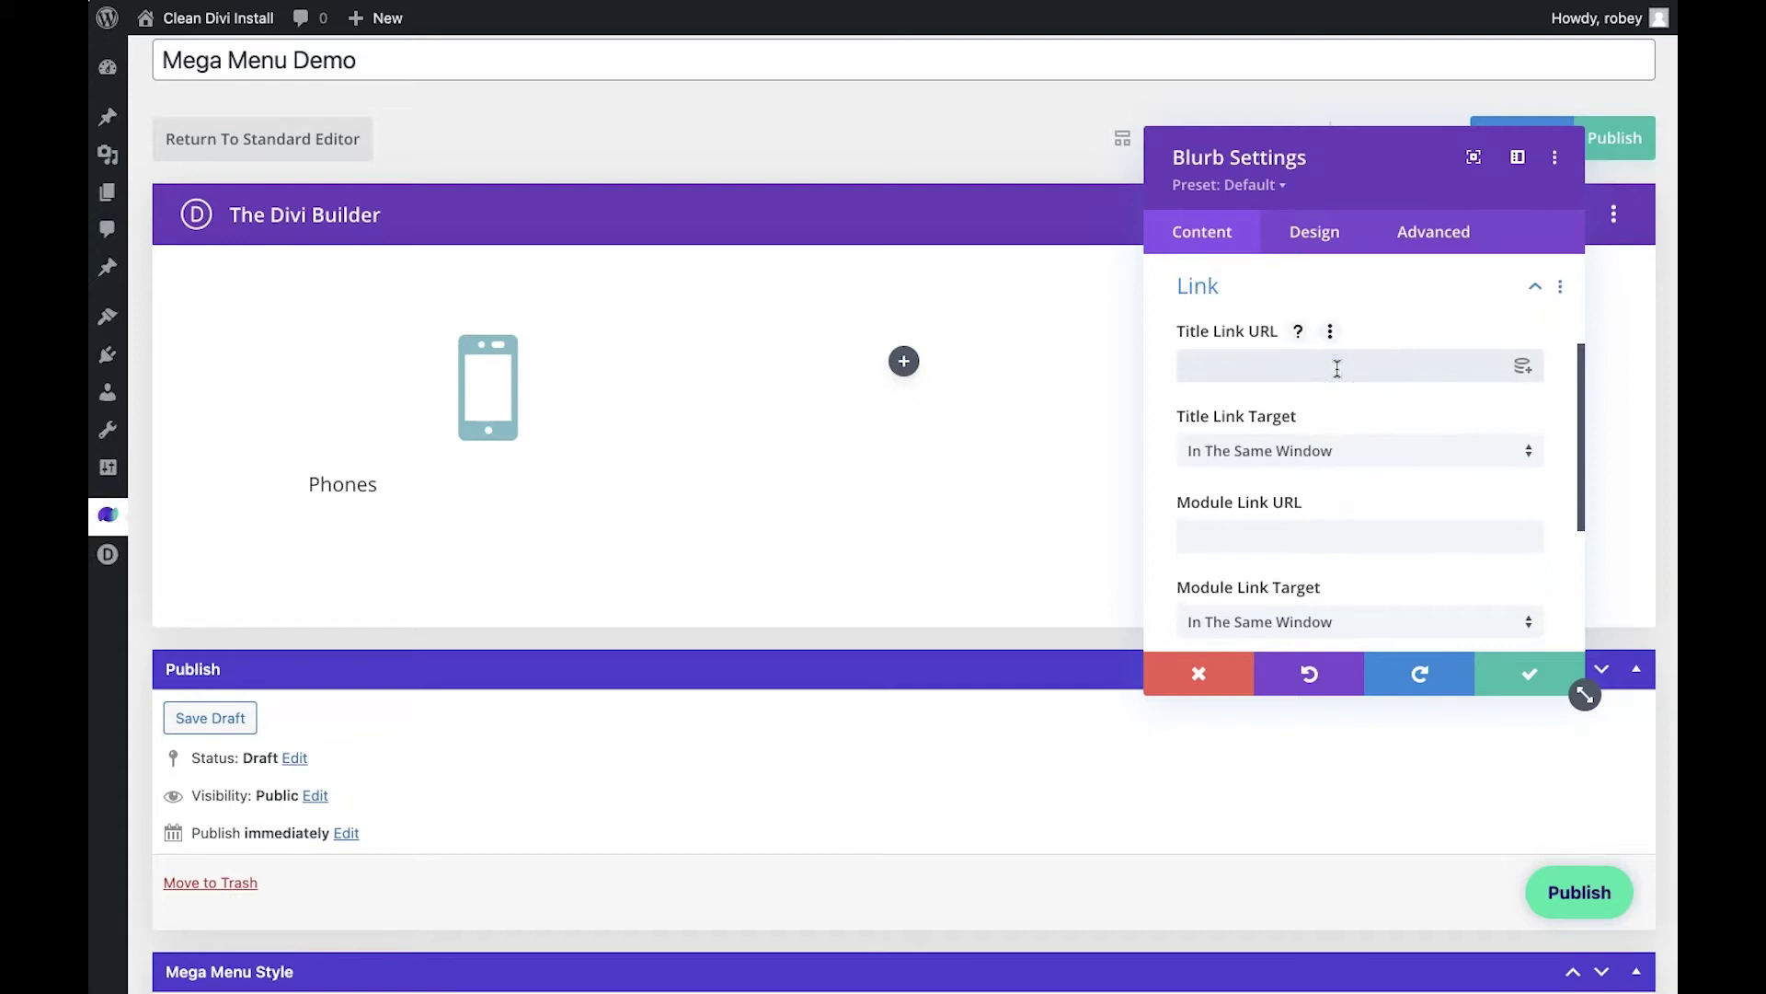
left_click(1254, 526)
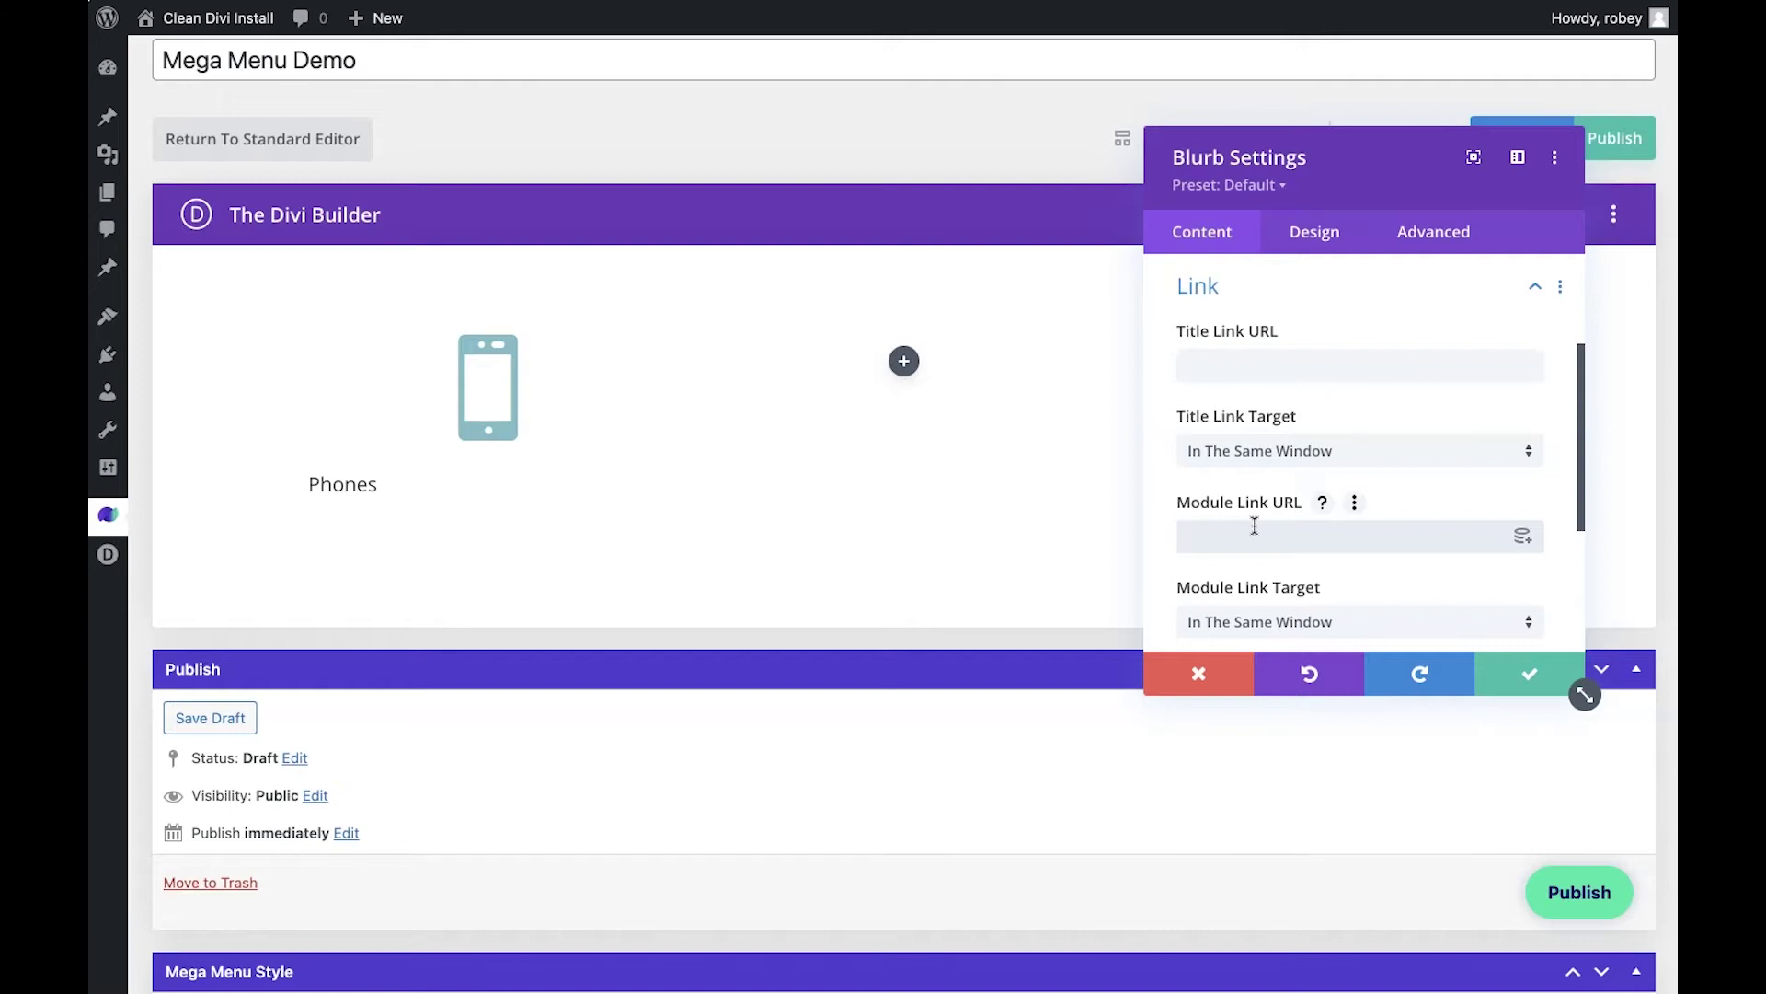
Set the blurb's title font to Poppins and center the title text.
left_click(1318, 235)
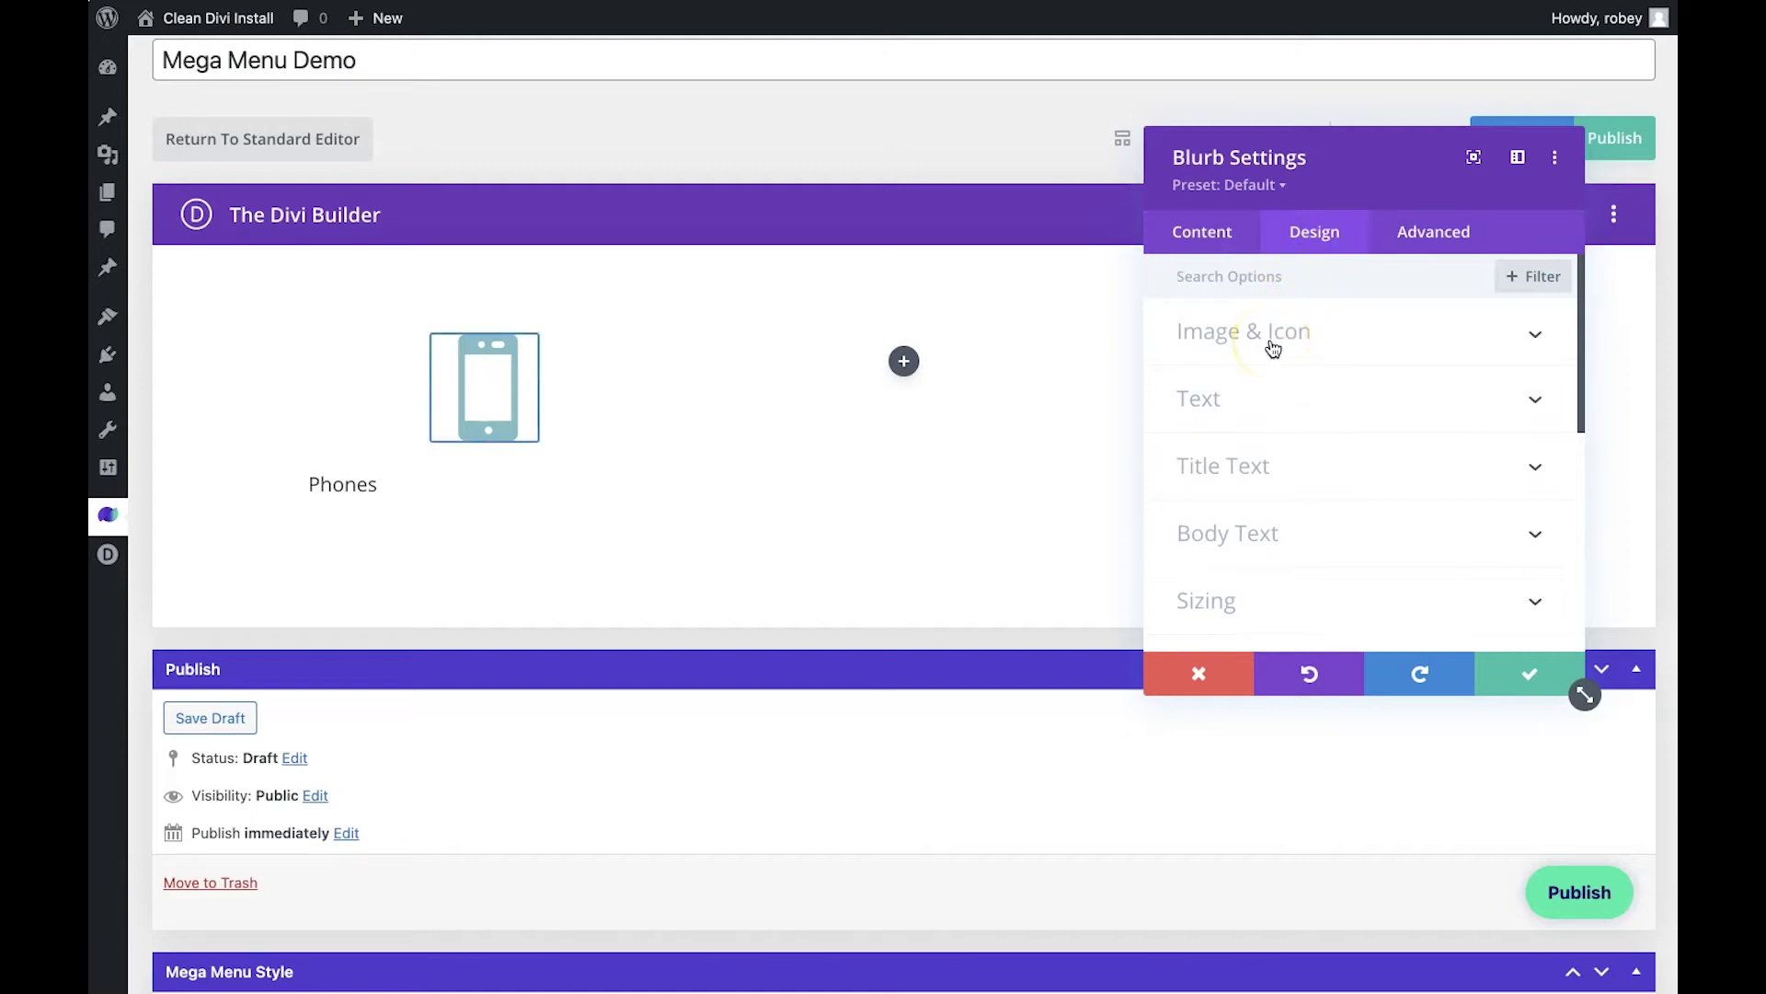
left_click(1223, 462)
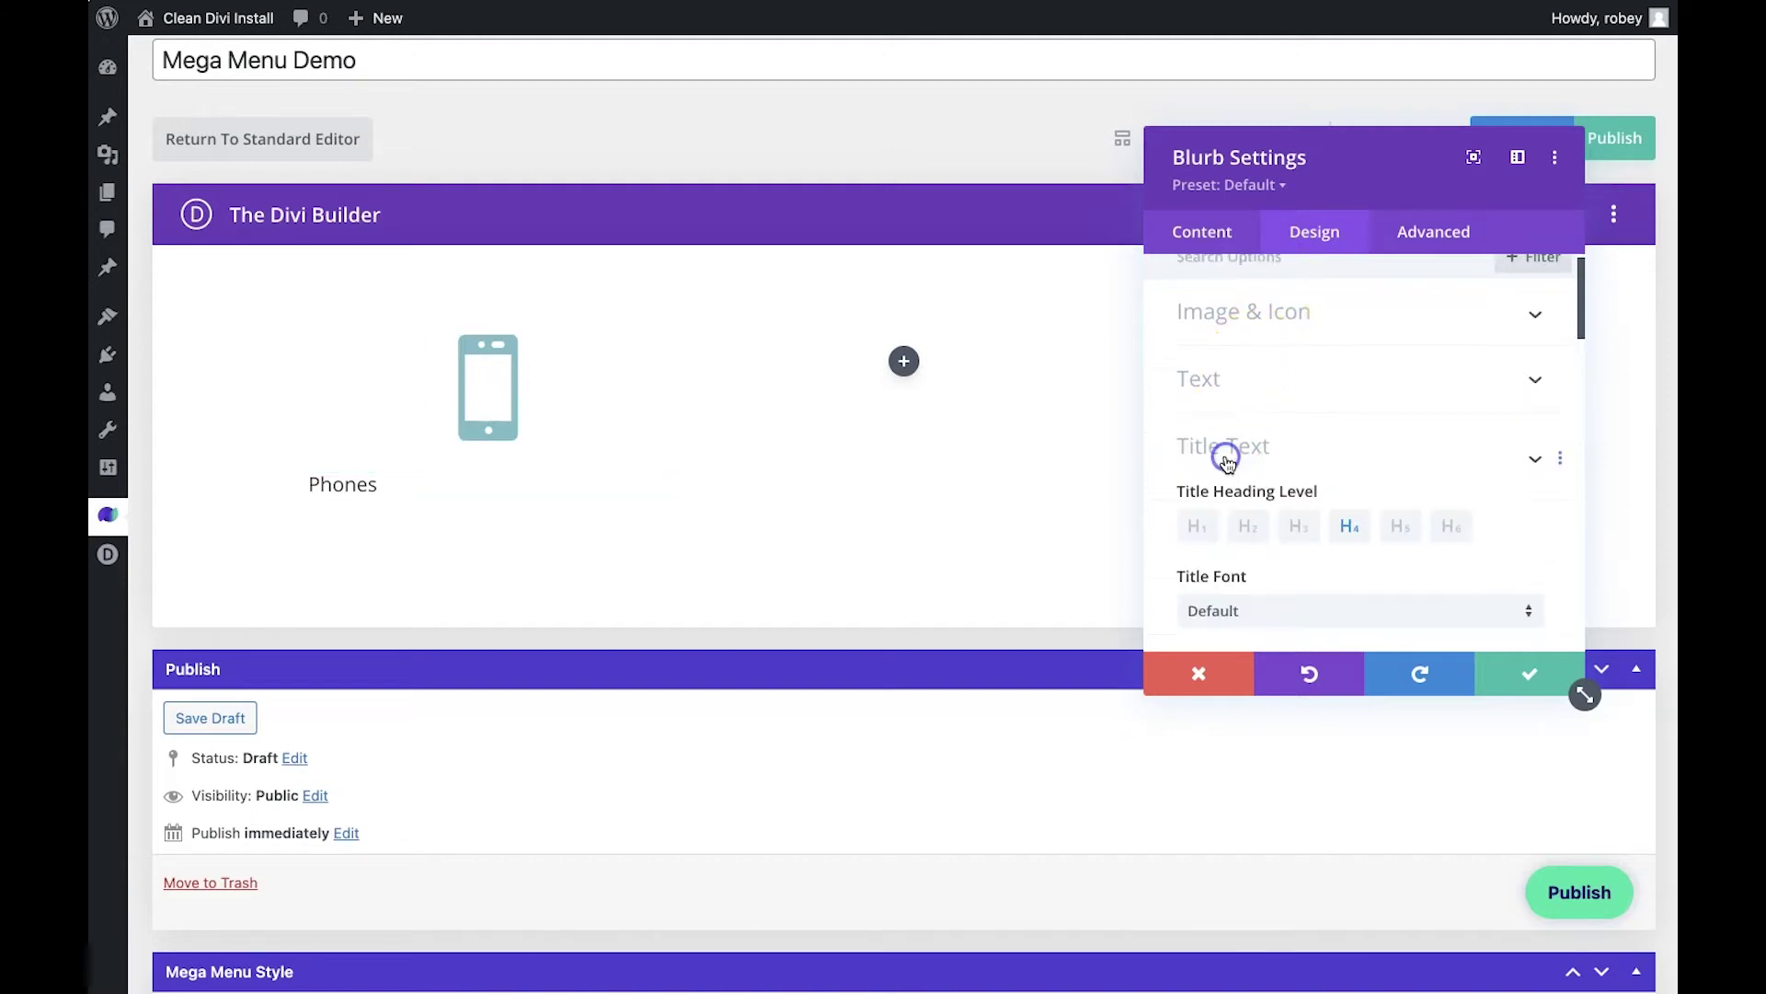
left_click(1233, 453)
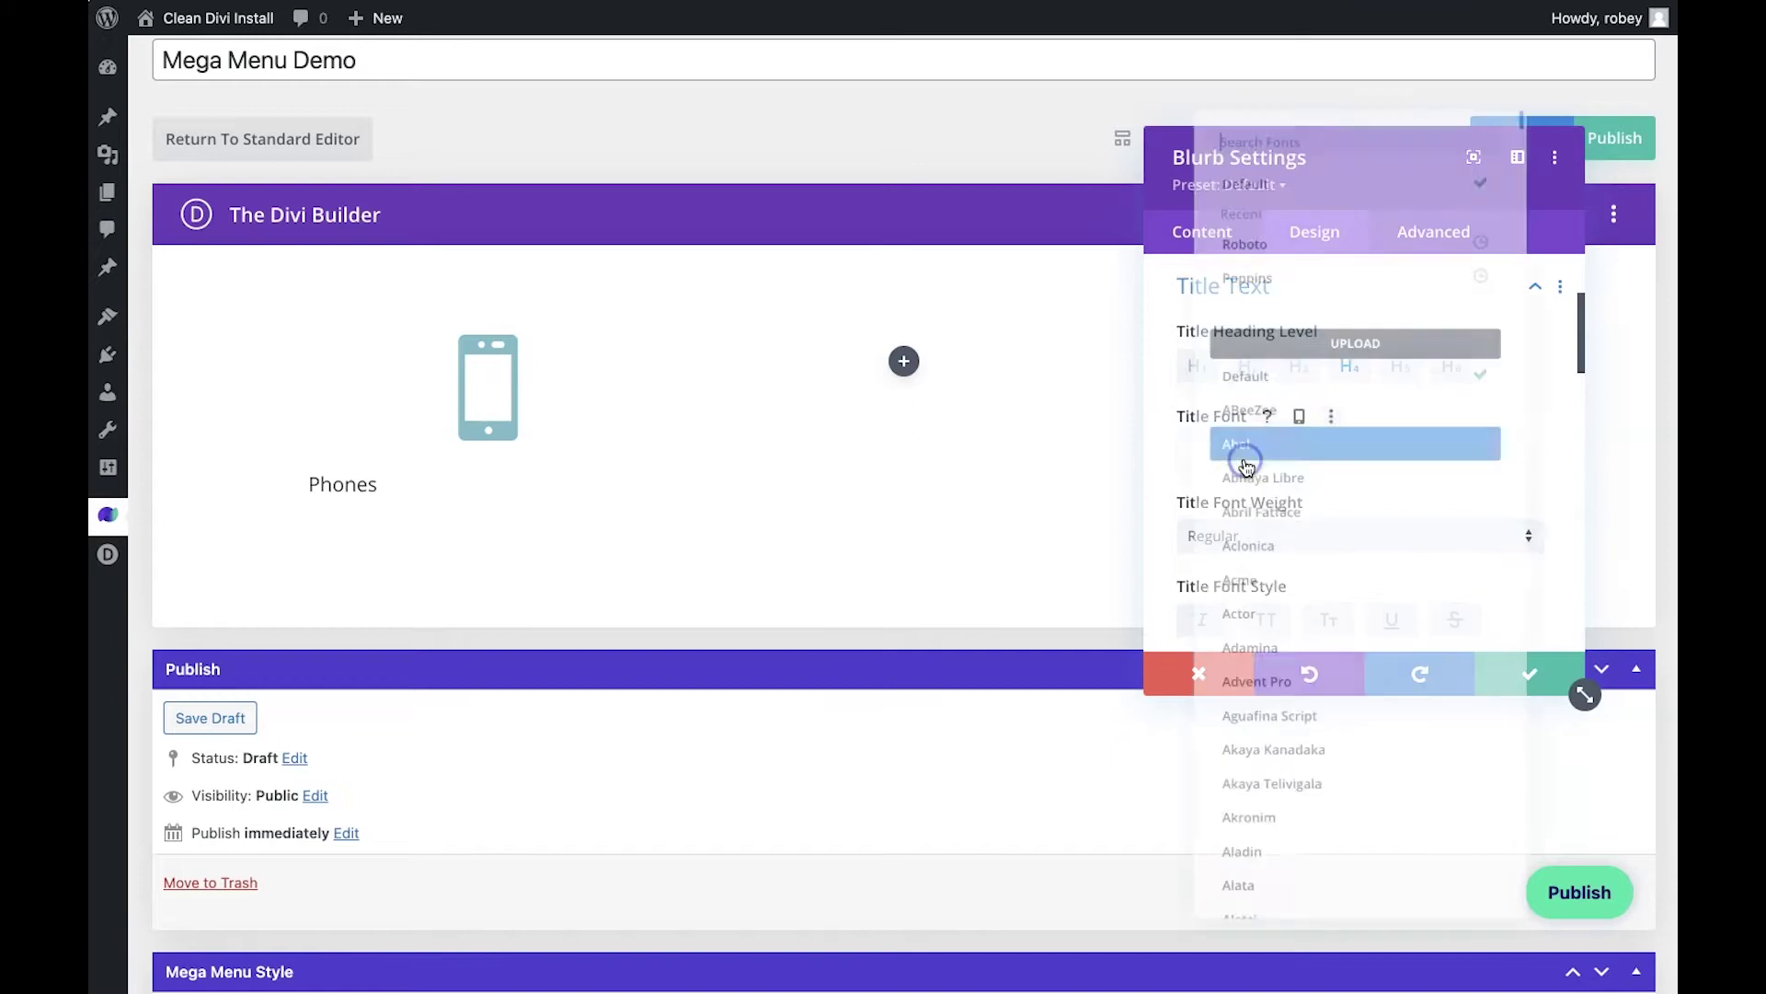
left_click(1267, 269)
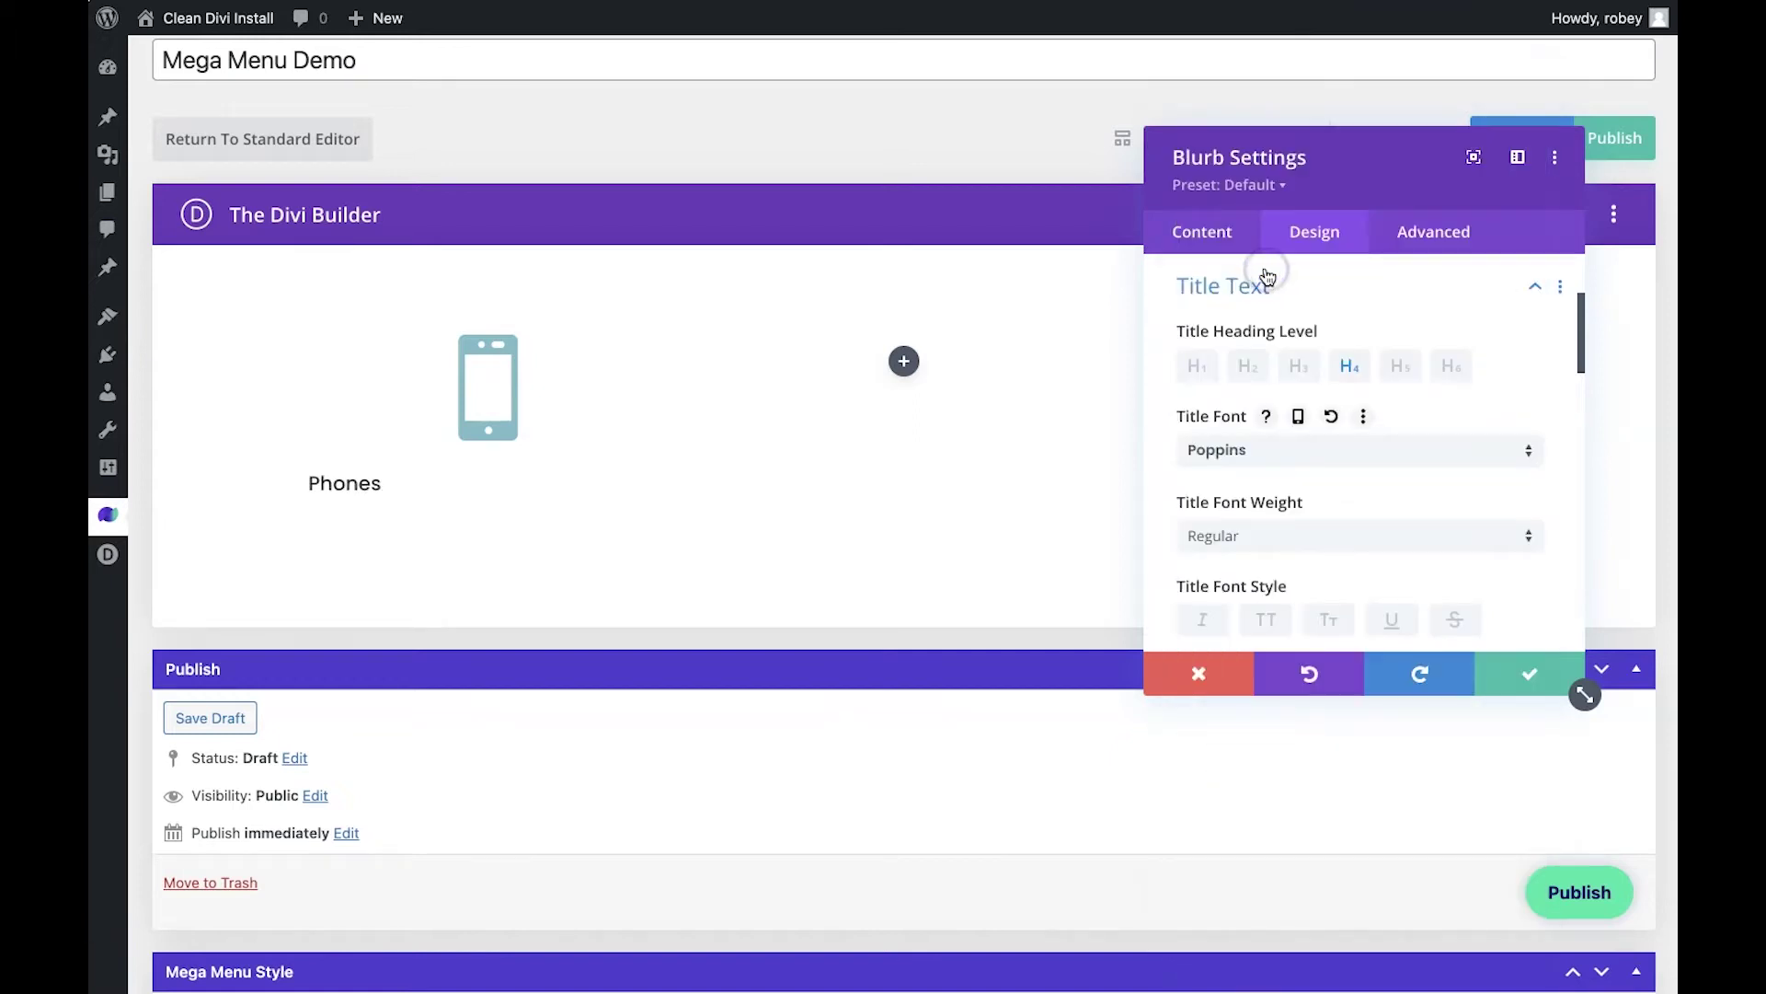
scroll(1307, 556, "down", 2)
scroll(1306, 557, "down", 1)
left_click(1312, 526)
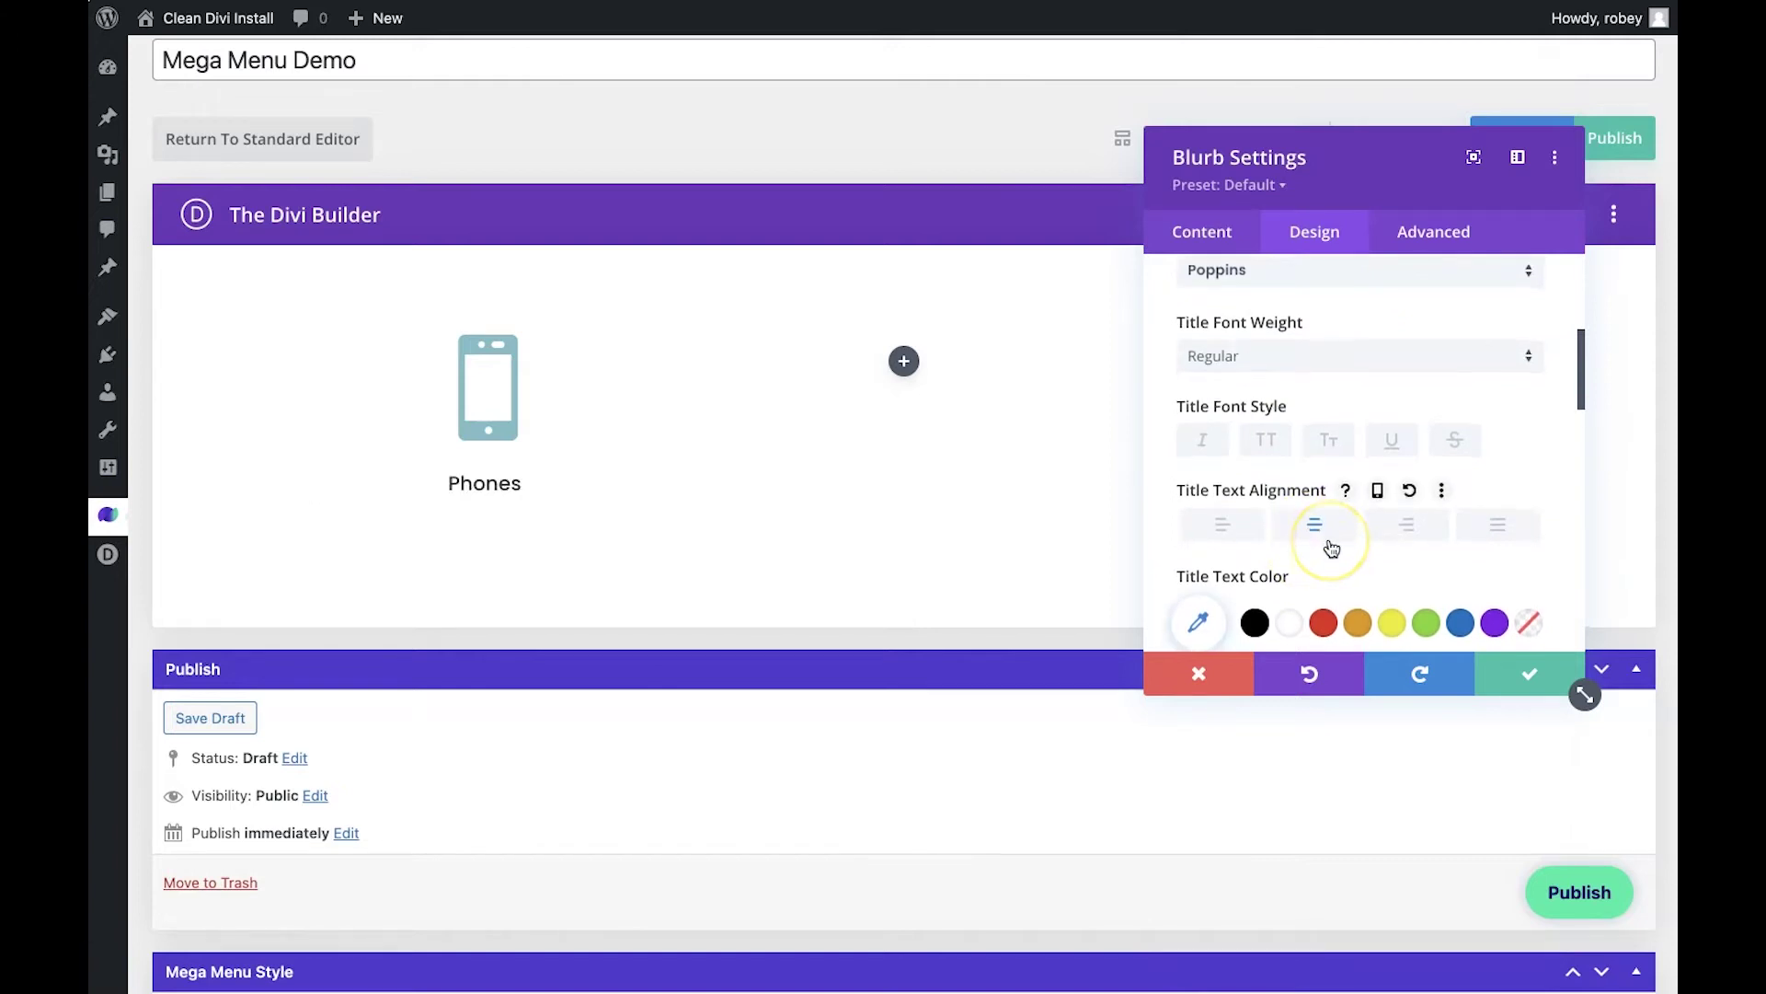
Color the blurb's title text with the purple from the recently used colors.
scroll(1328, 546, "down", 2)
left_click(1441, 571)
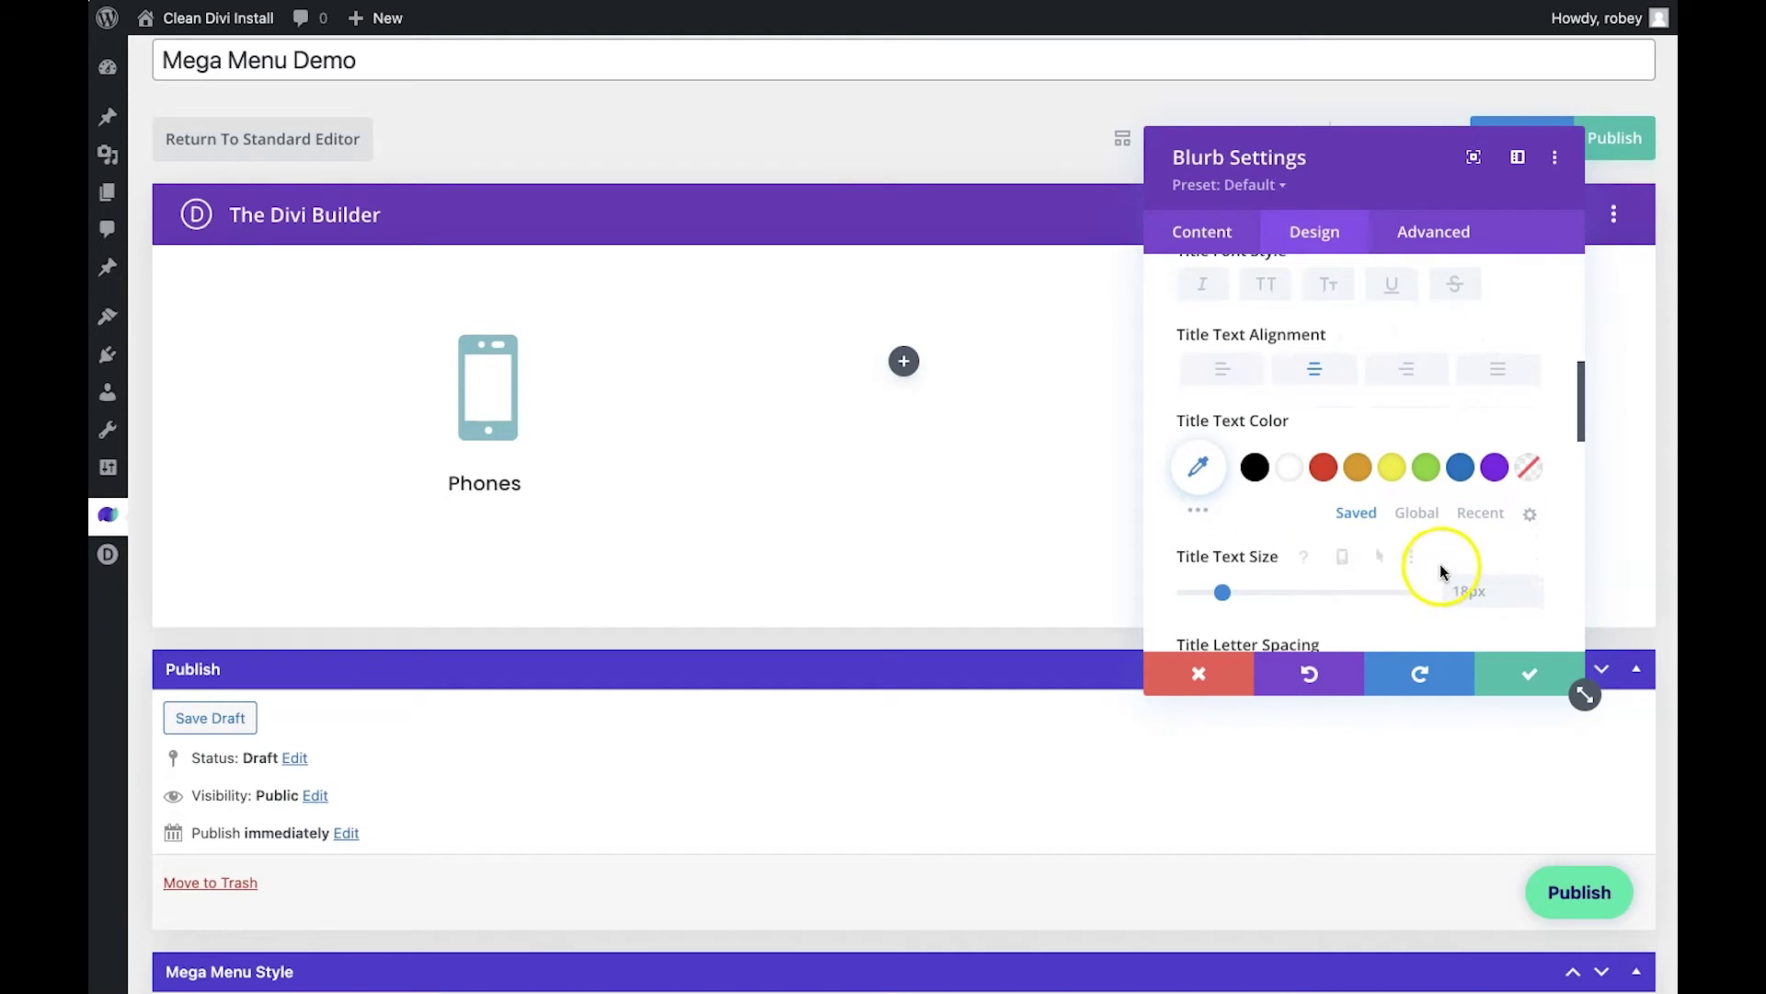
left_click(1472, 521)
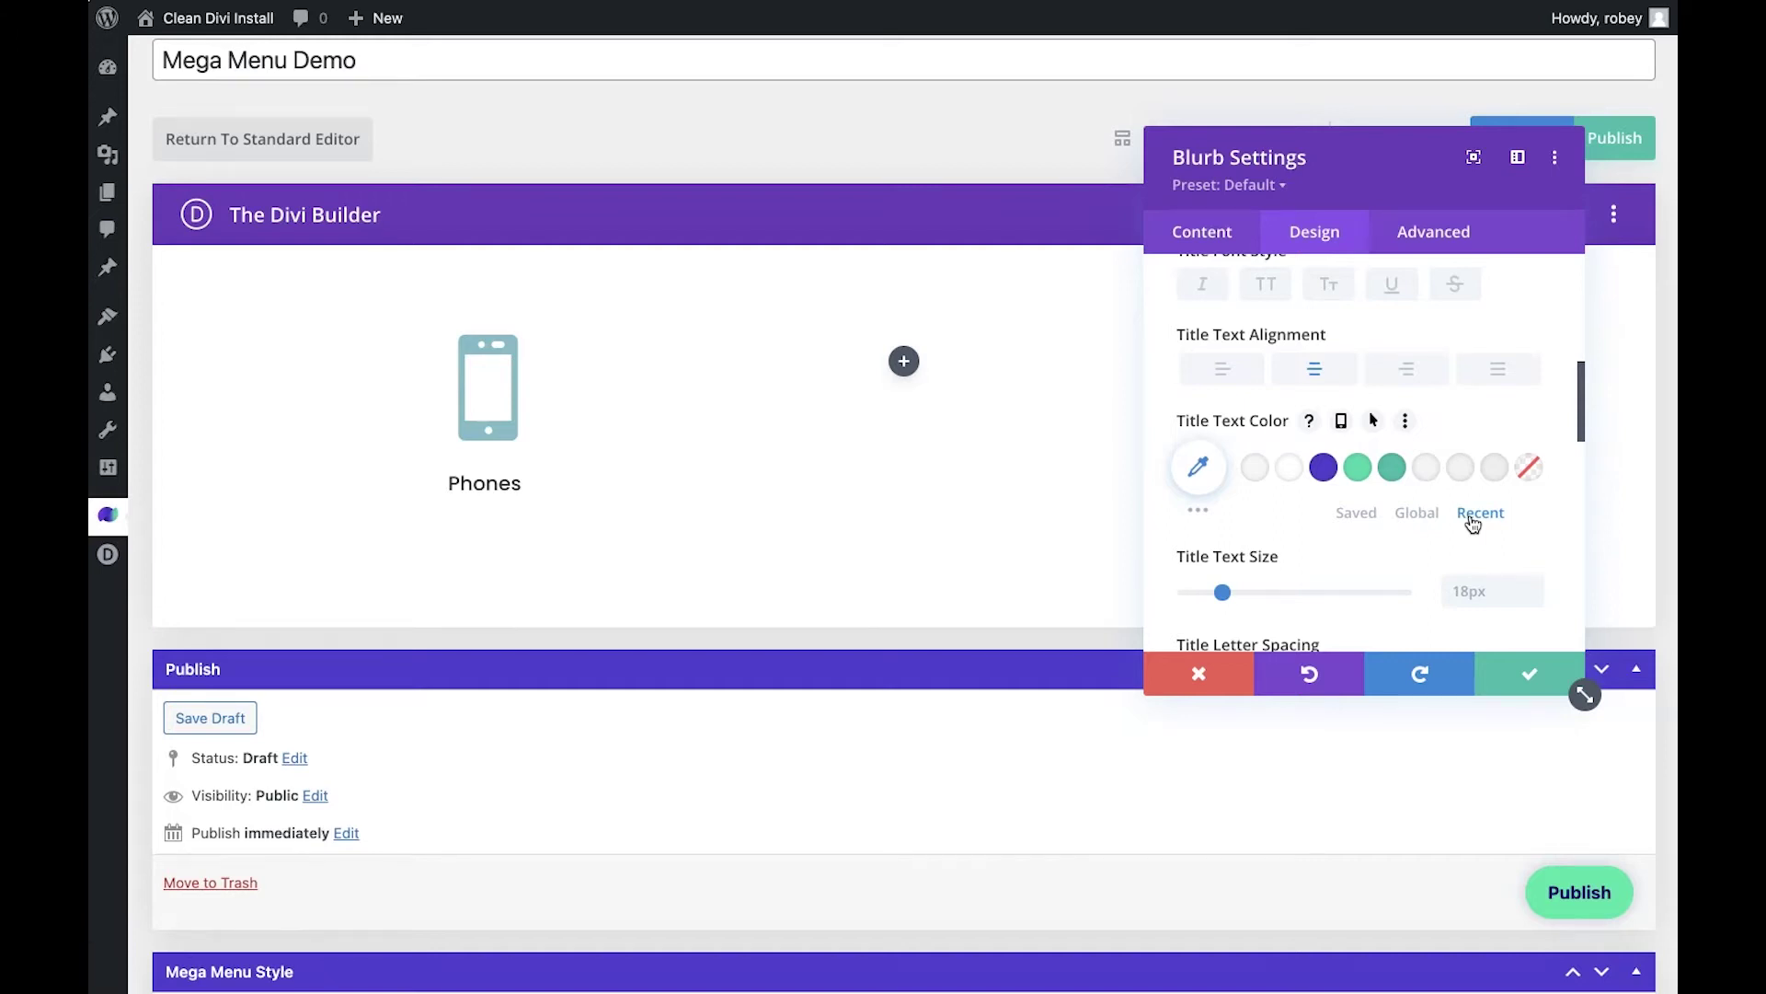
left_click(1323, 471)
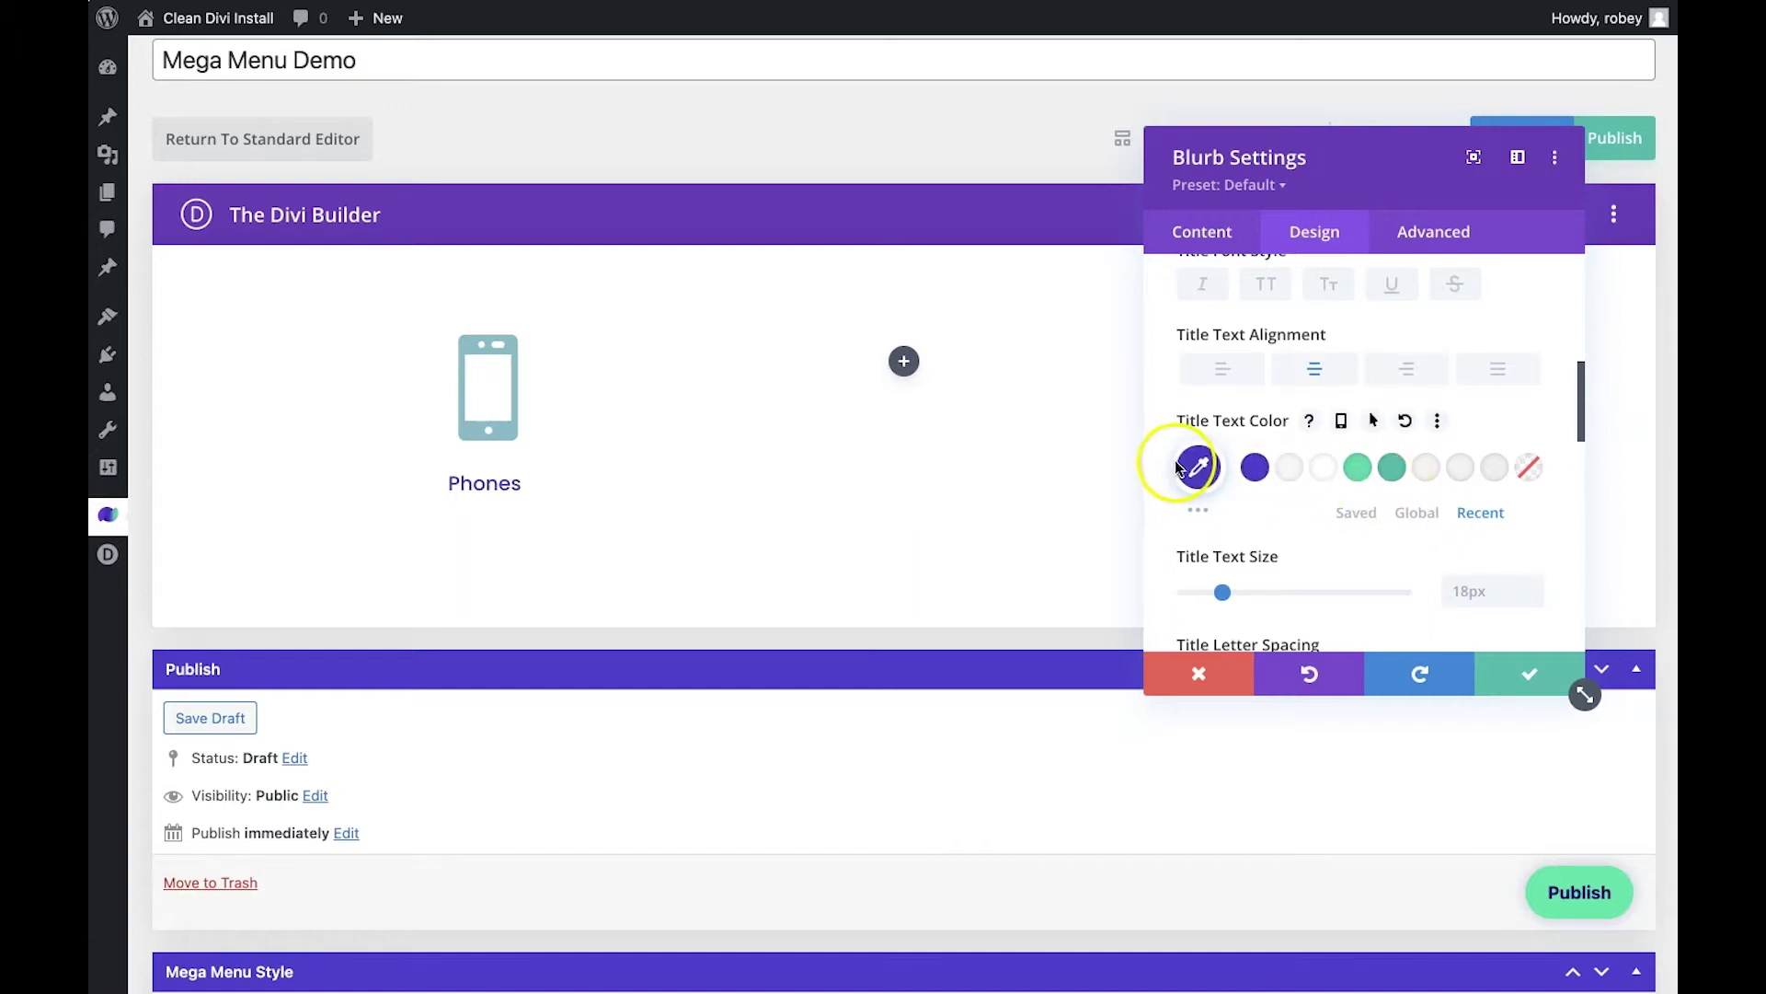
Set the blurb's icon color to white (#ffffff).
scroll(1403, 462, "up", 5)
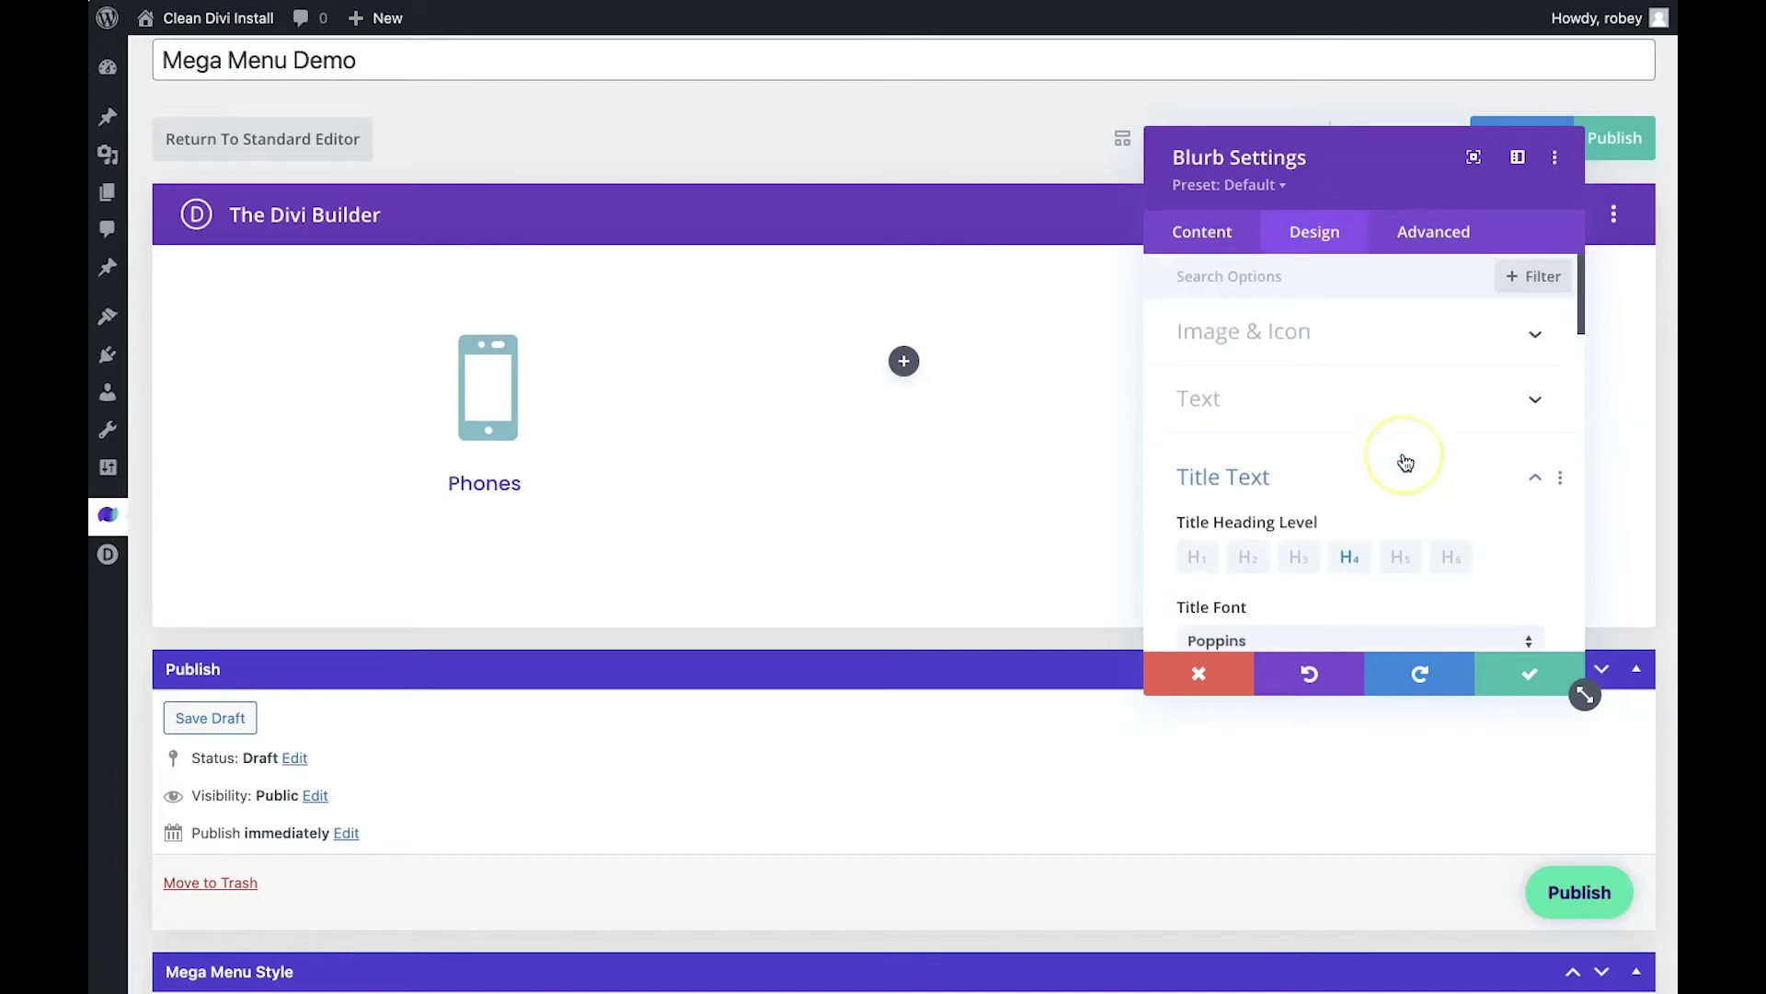
left_click(1527, 340)
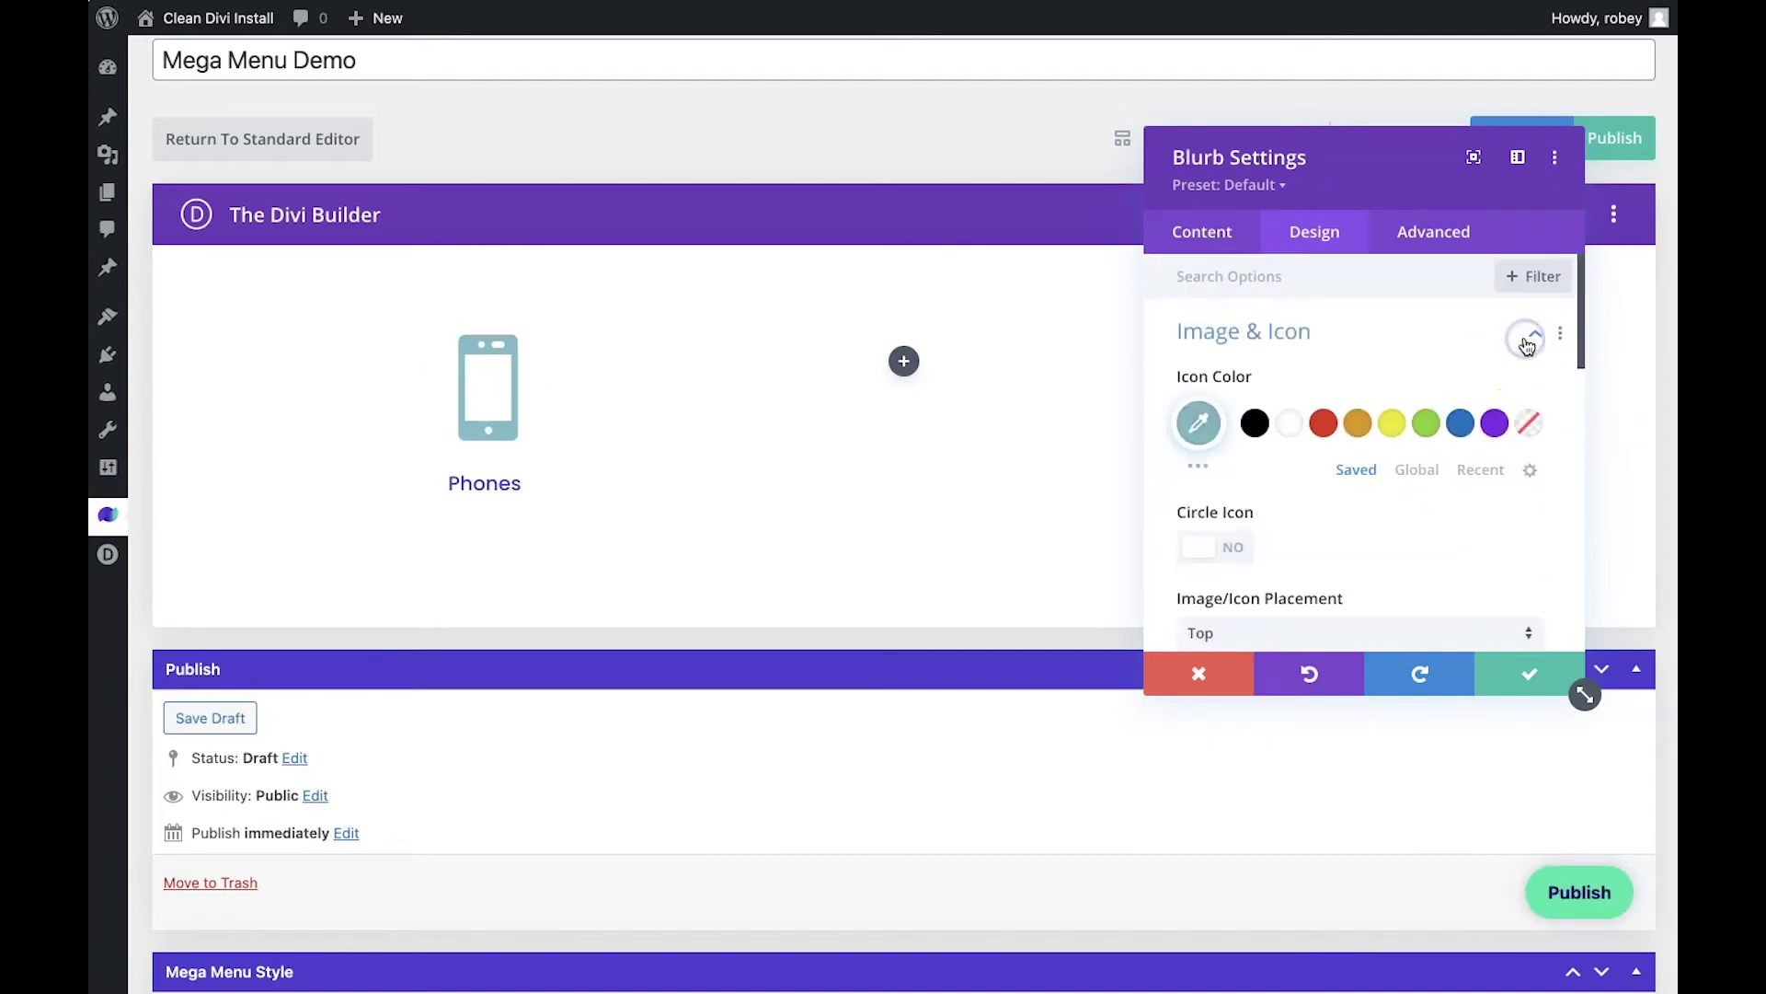
left_click(1198, 422)
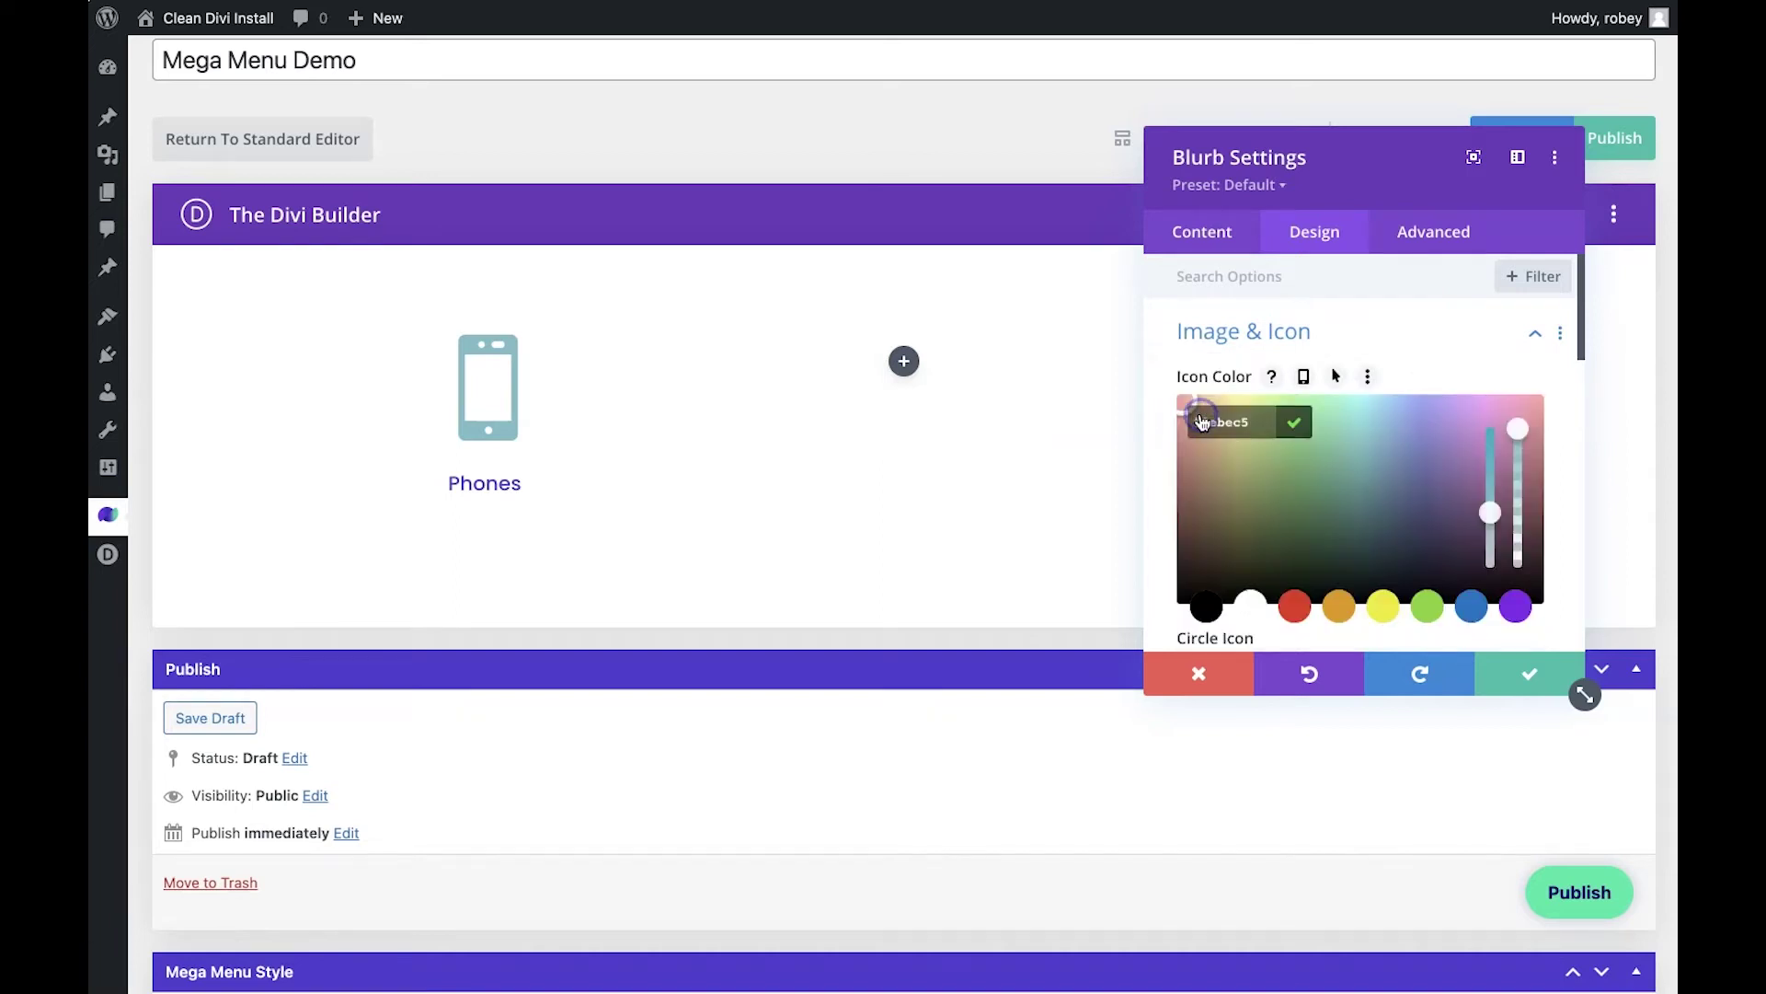
left_click(1256, 606)
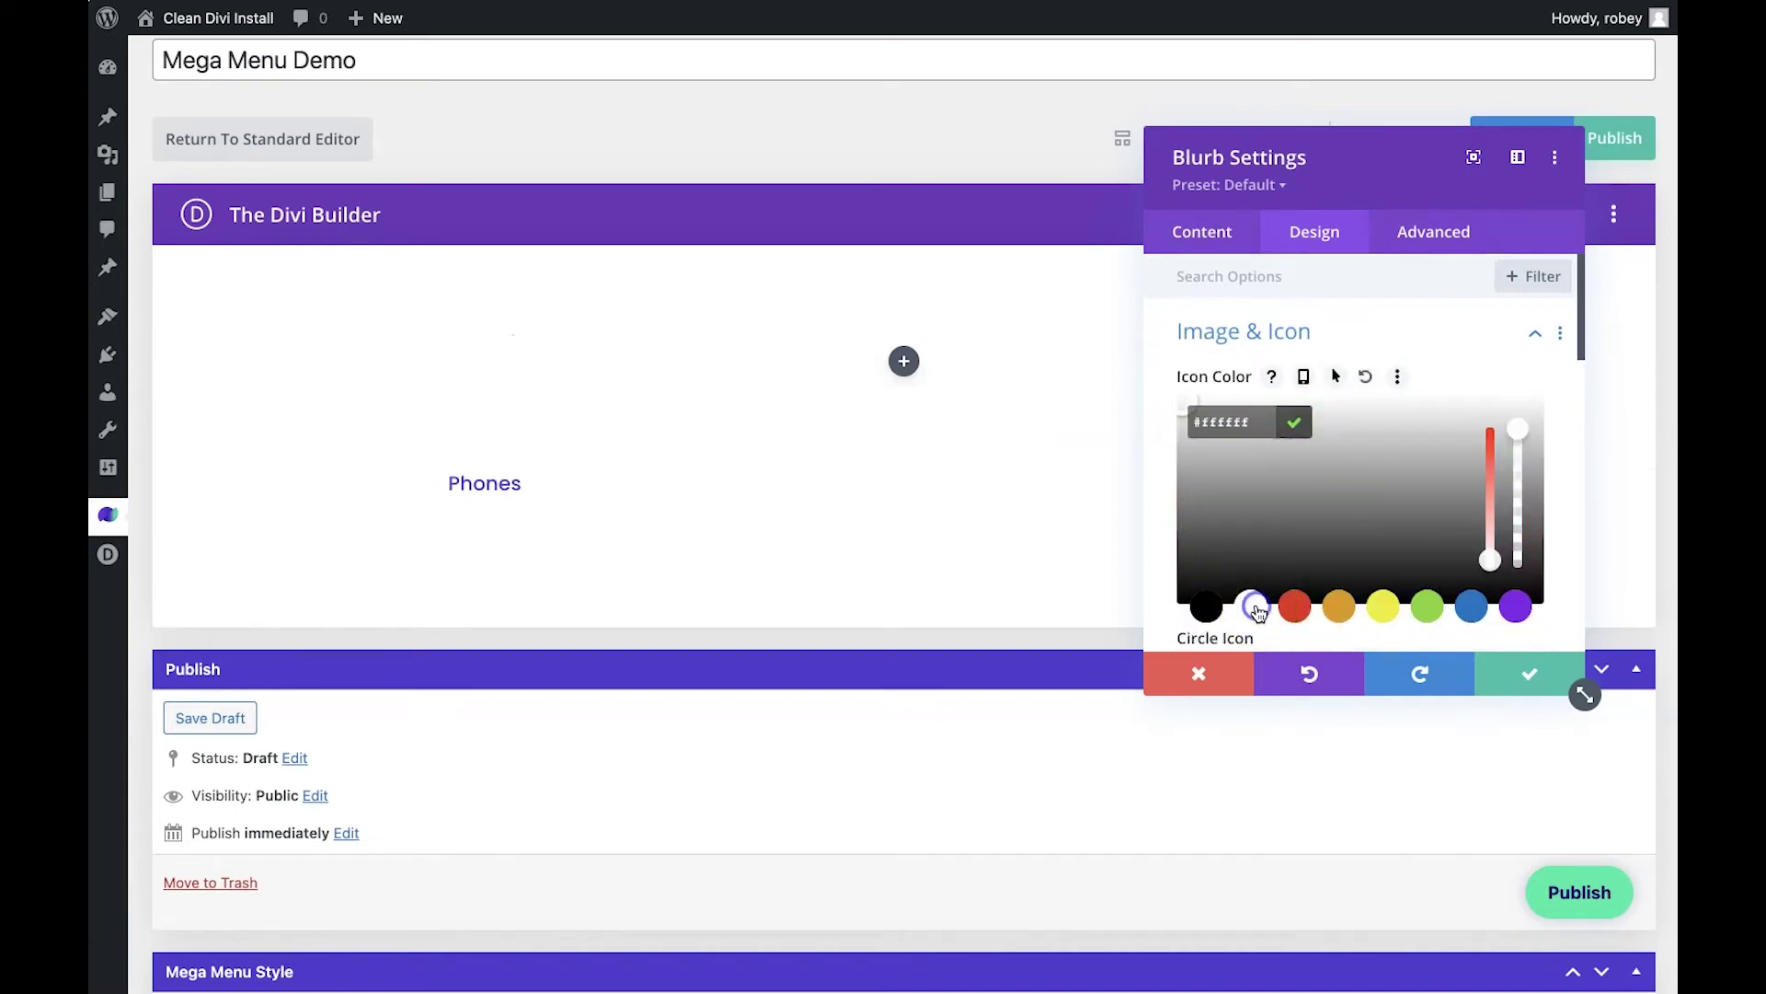
scroll(1361, 446, "down", 5)
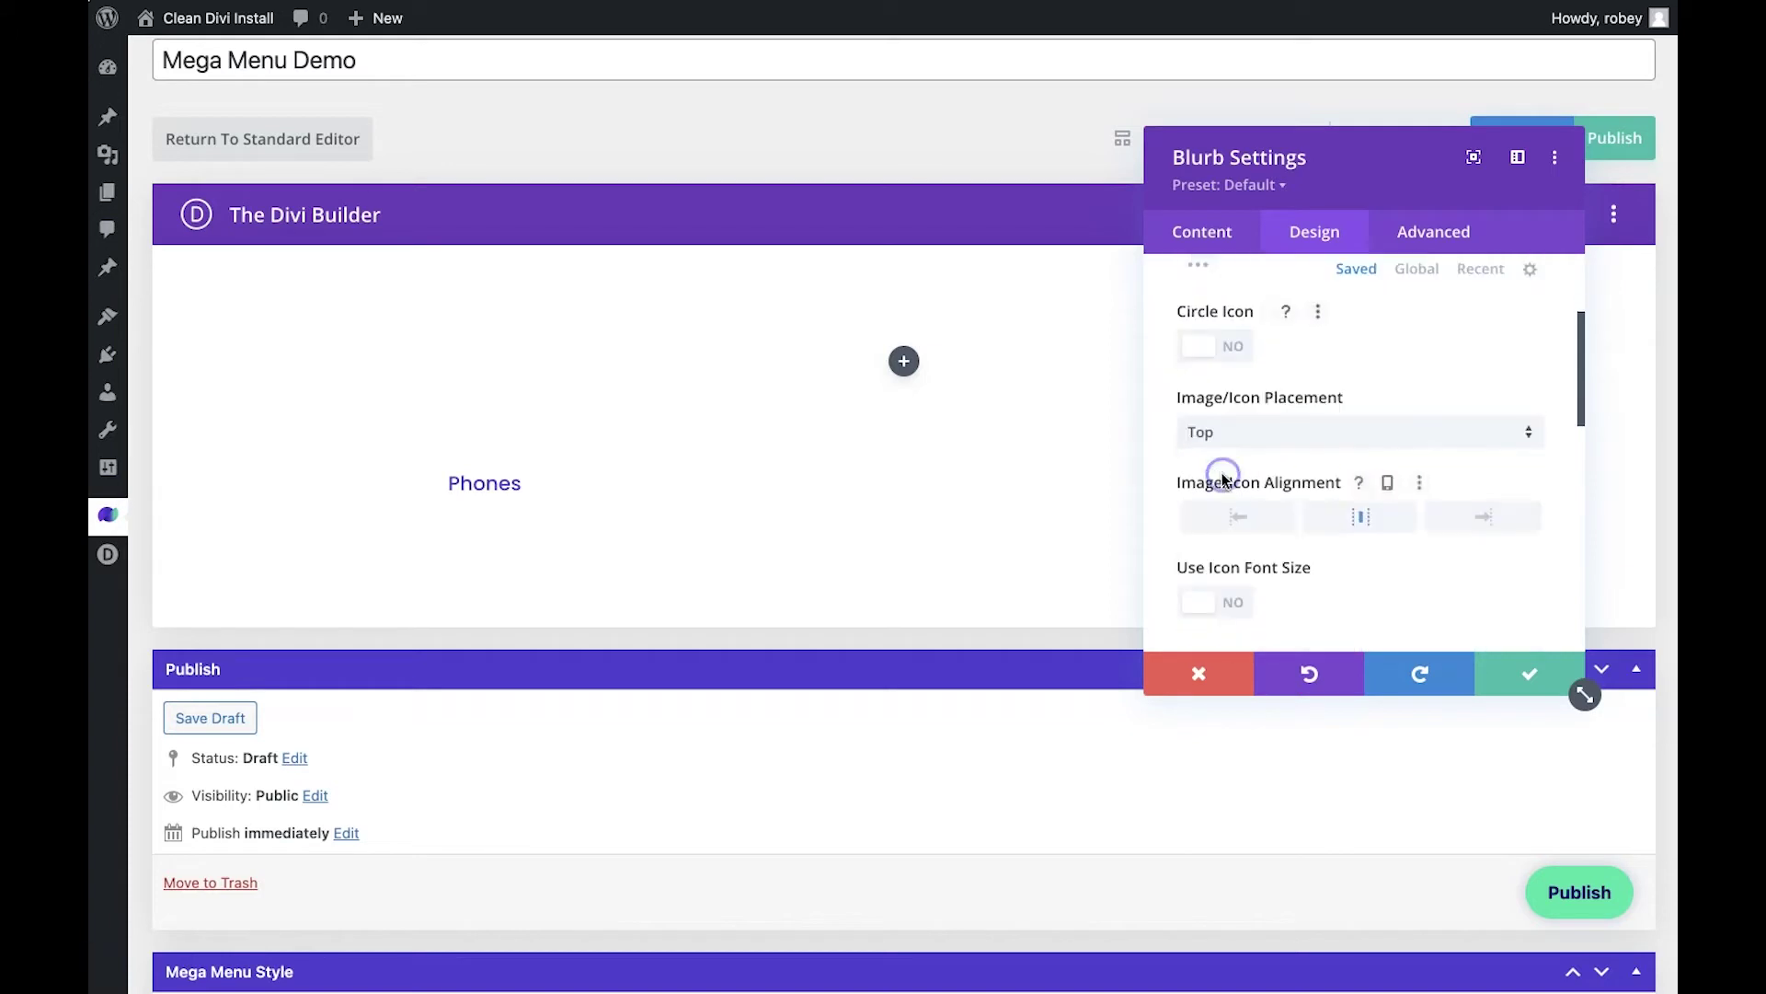
Enable the circle around the blurb's icon and color it with the purple from the recently used colors.
left_click(1208, 346)
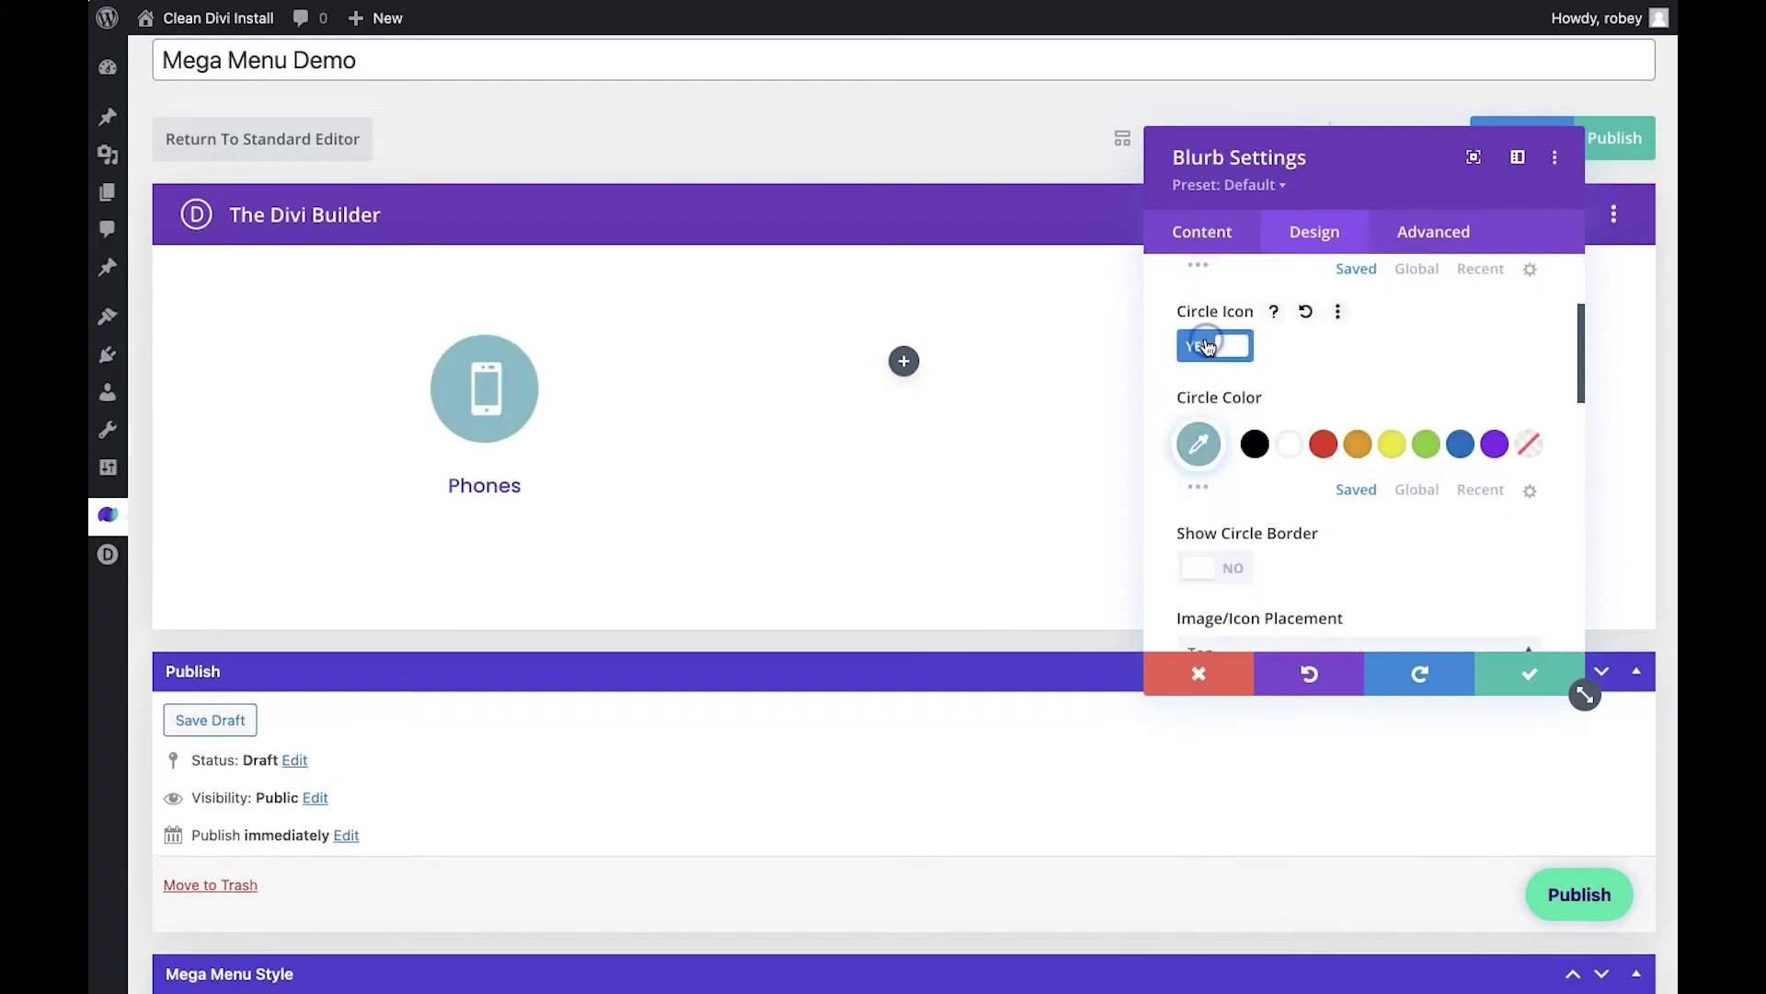
left_click(1470, 486)
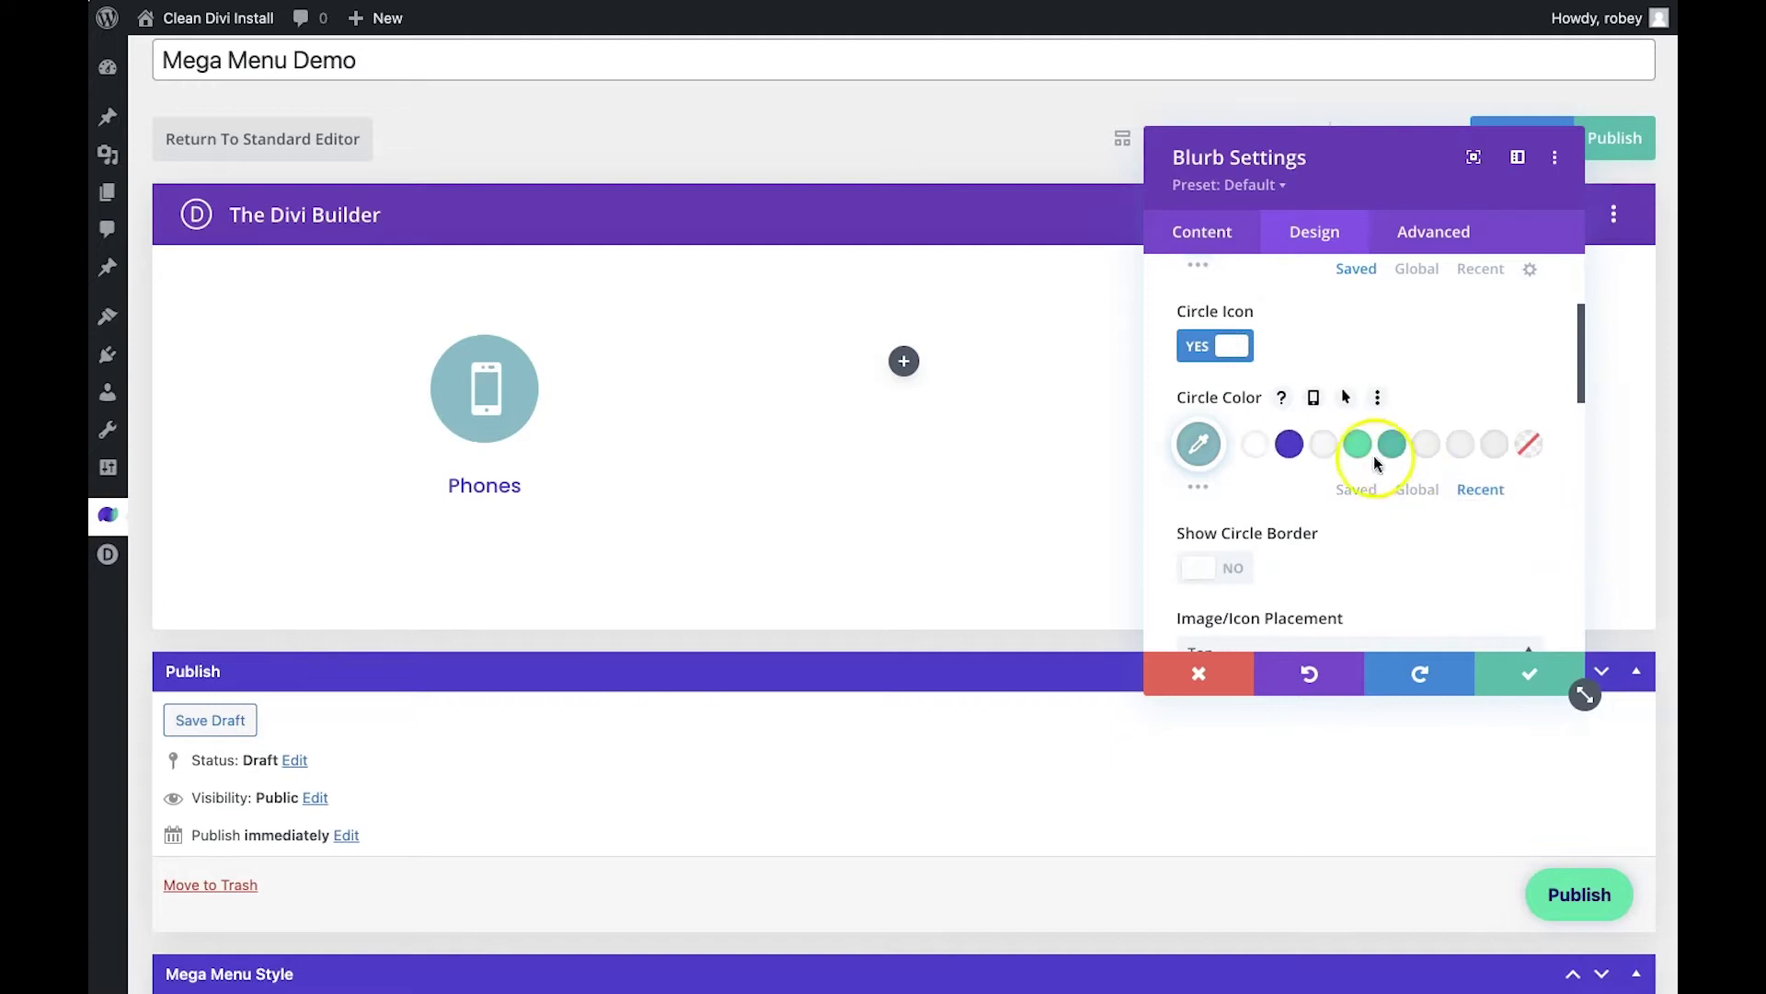
left_click(1289, 445)
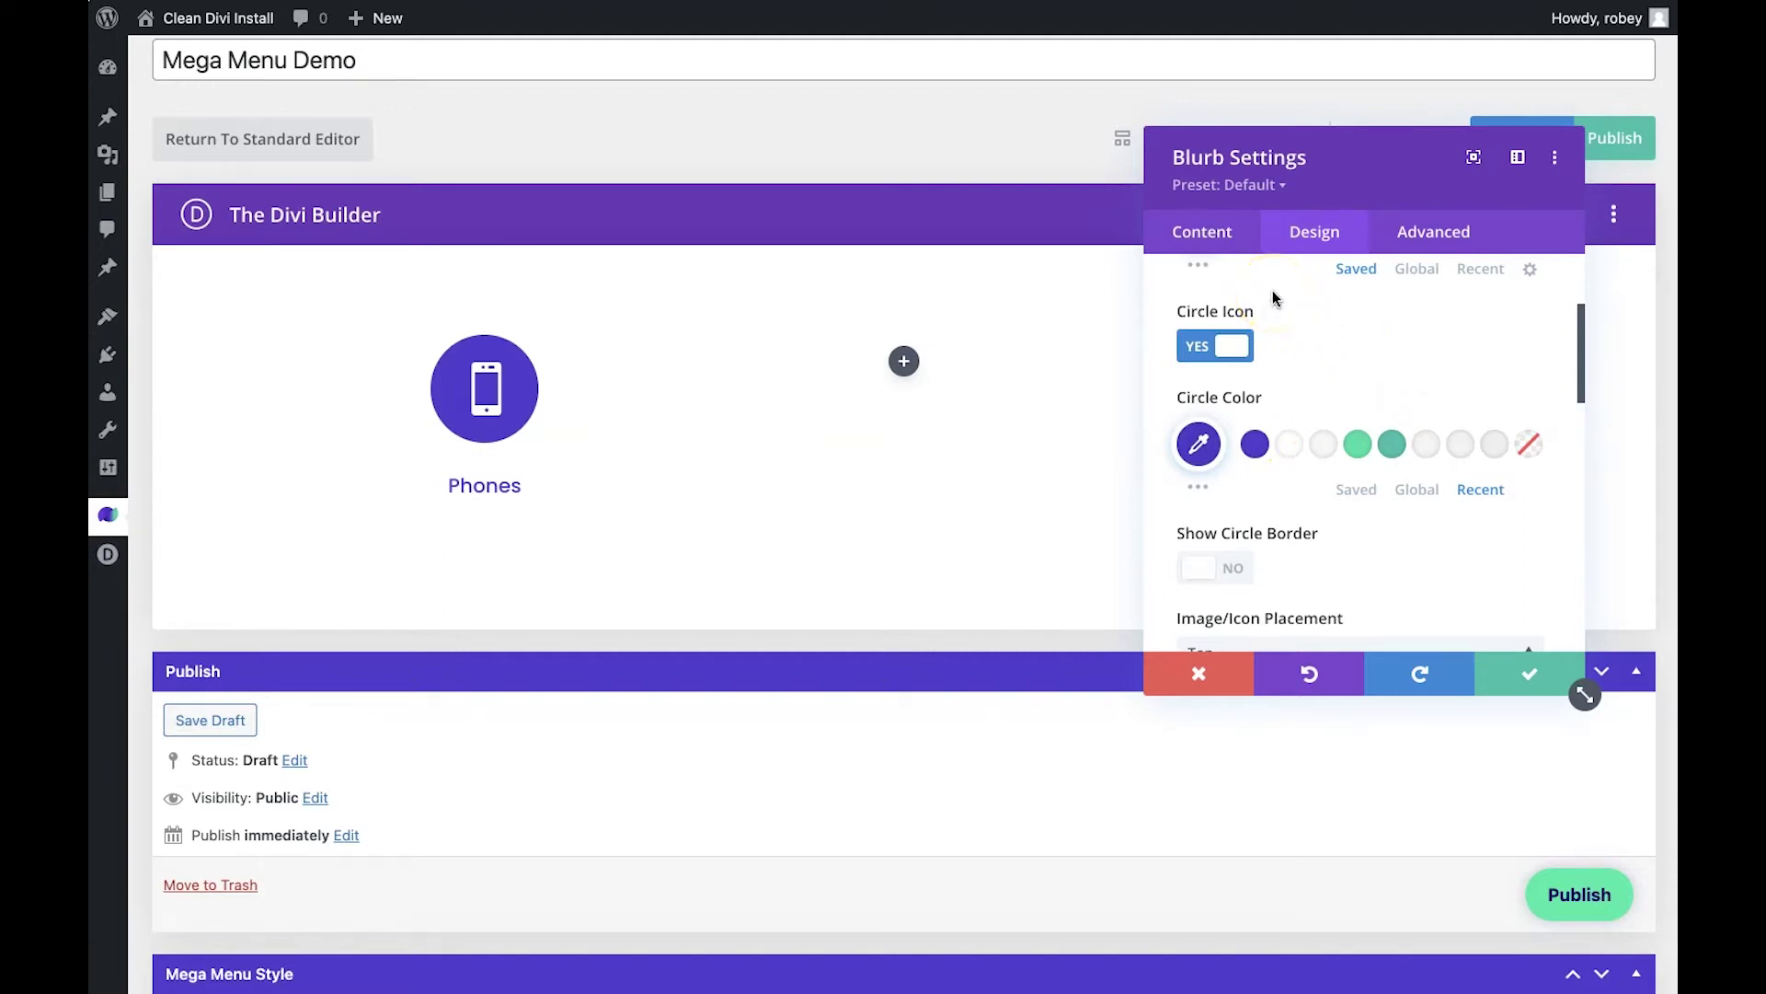
Set the blurb's hover background color to the light green (#0fe5a8) from the recently used colors.
left_click(1220, 235)
left_click(1347, 460)
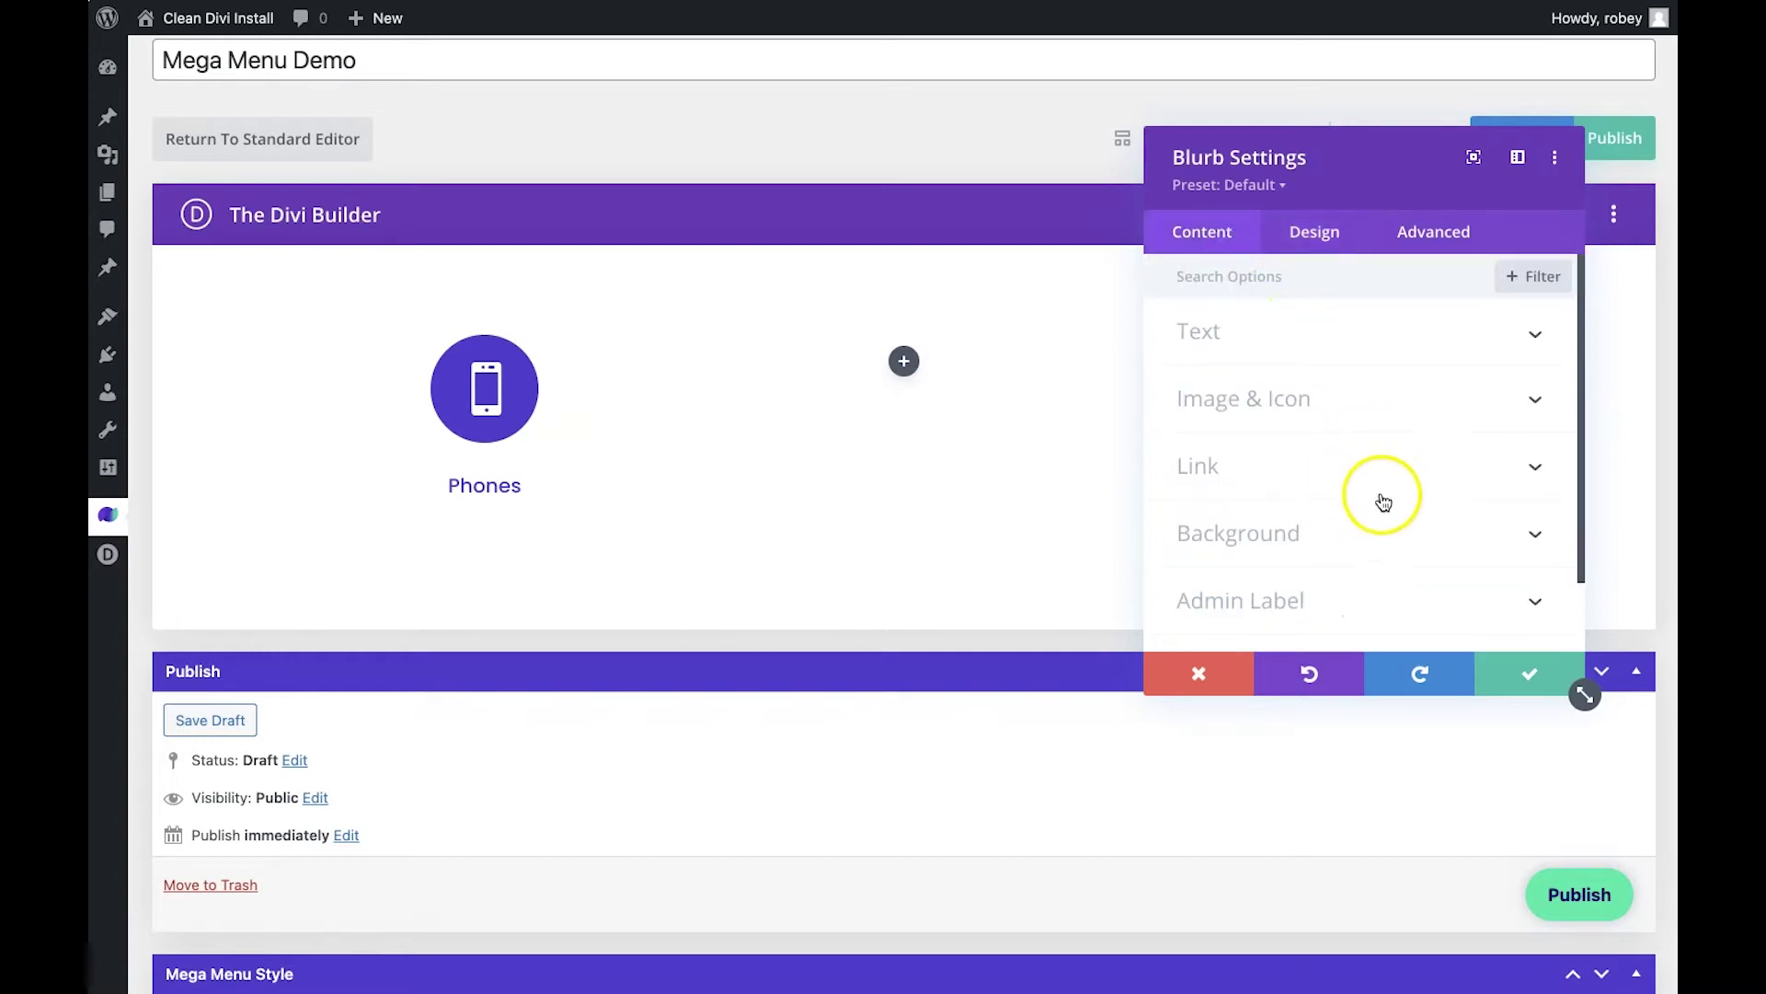
left_click(1373, 527)
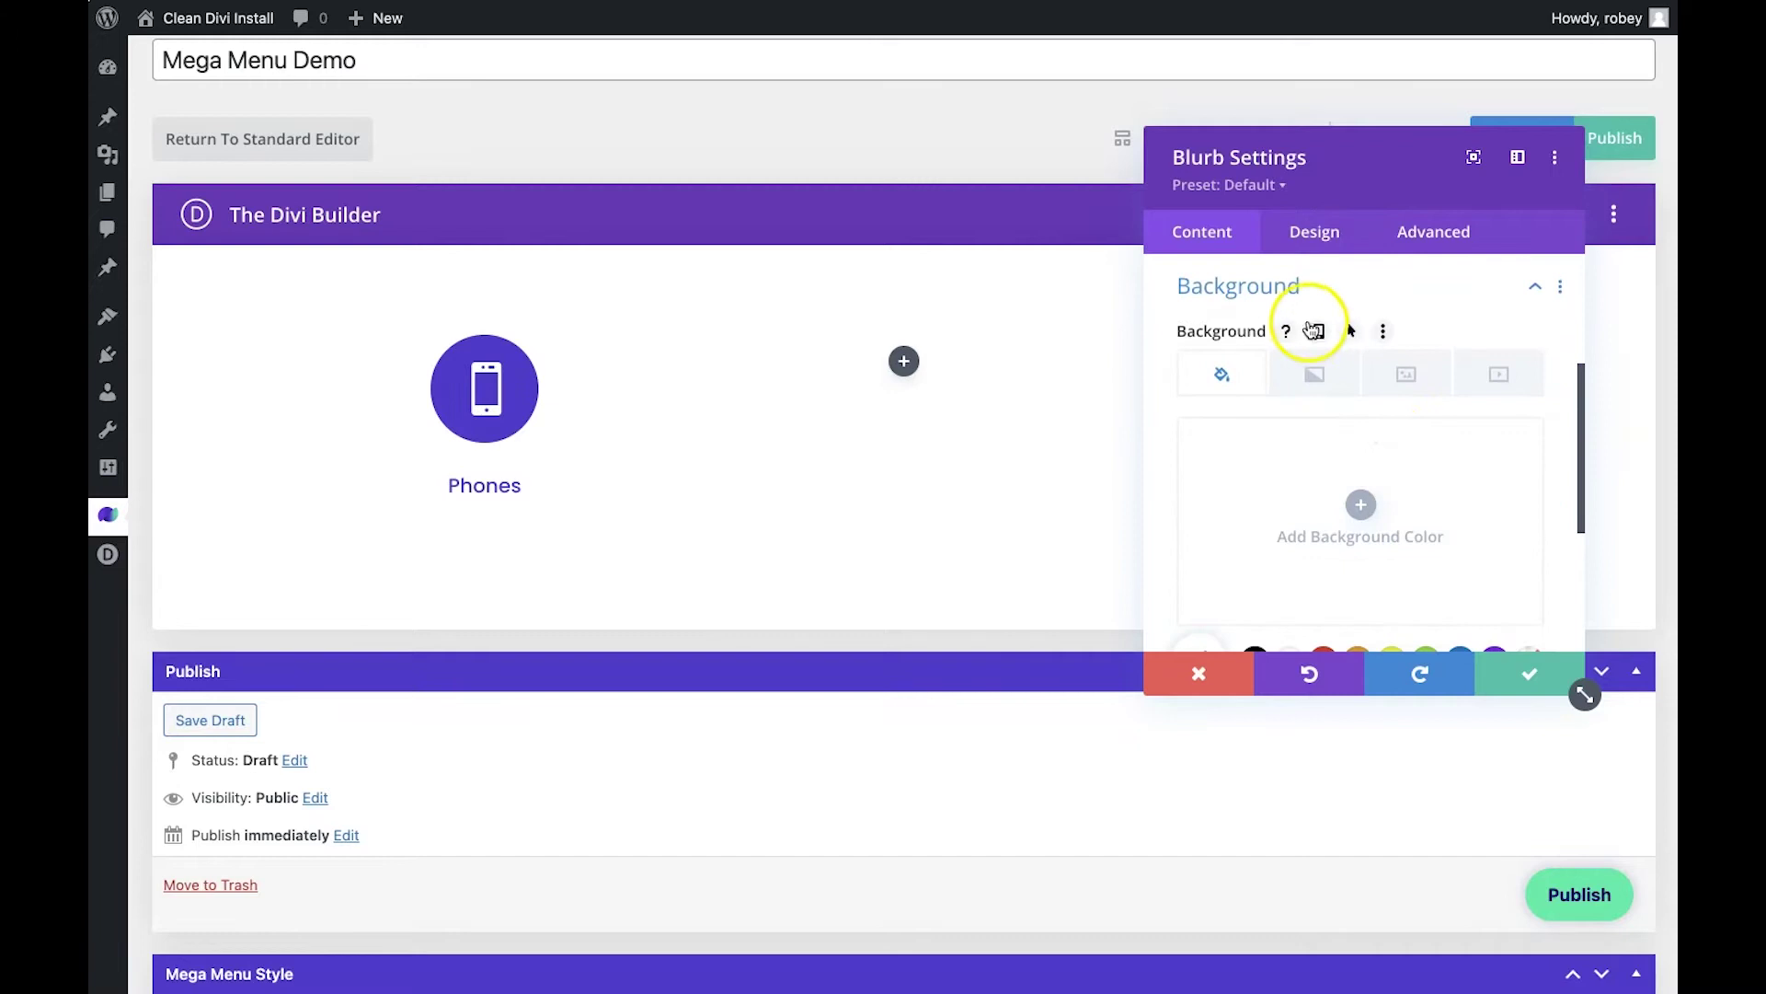
left_click(1345, 333)
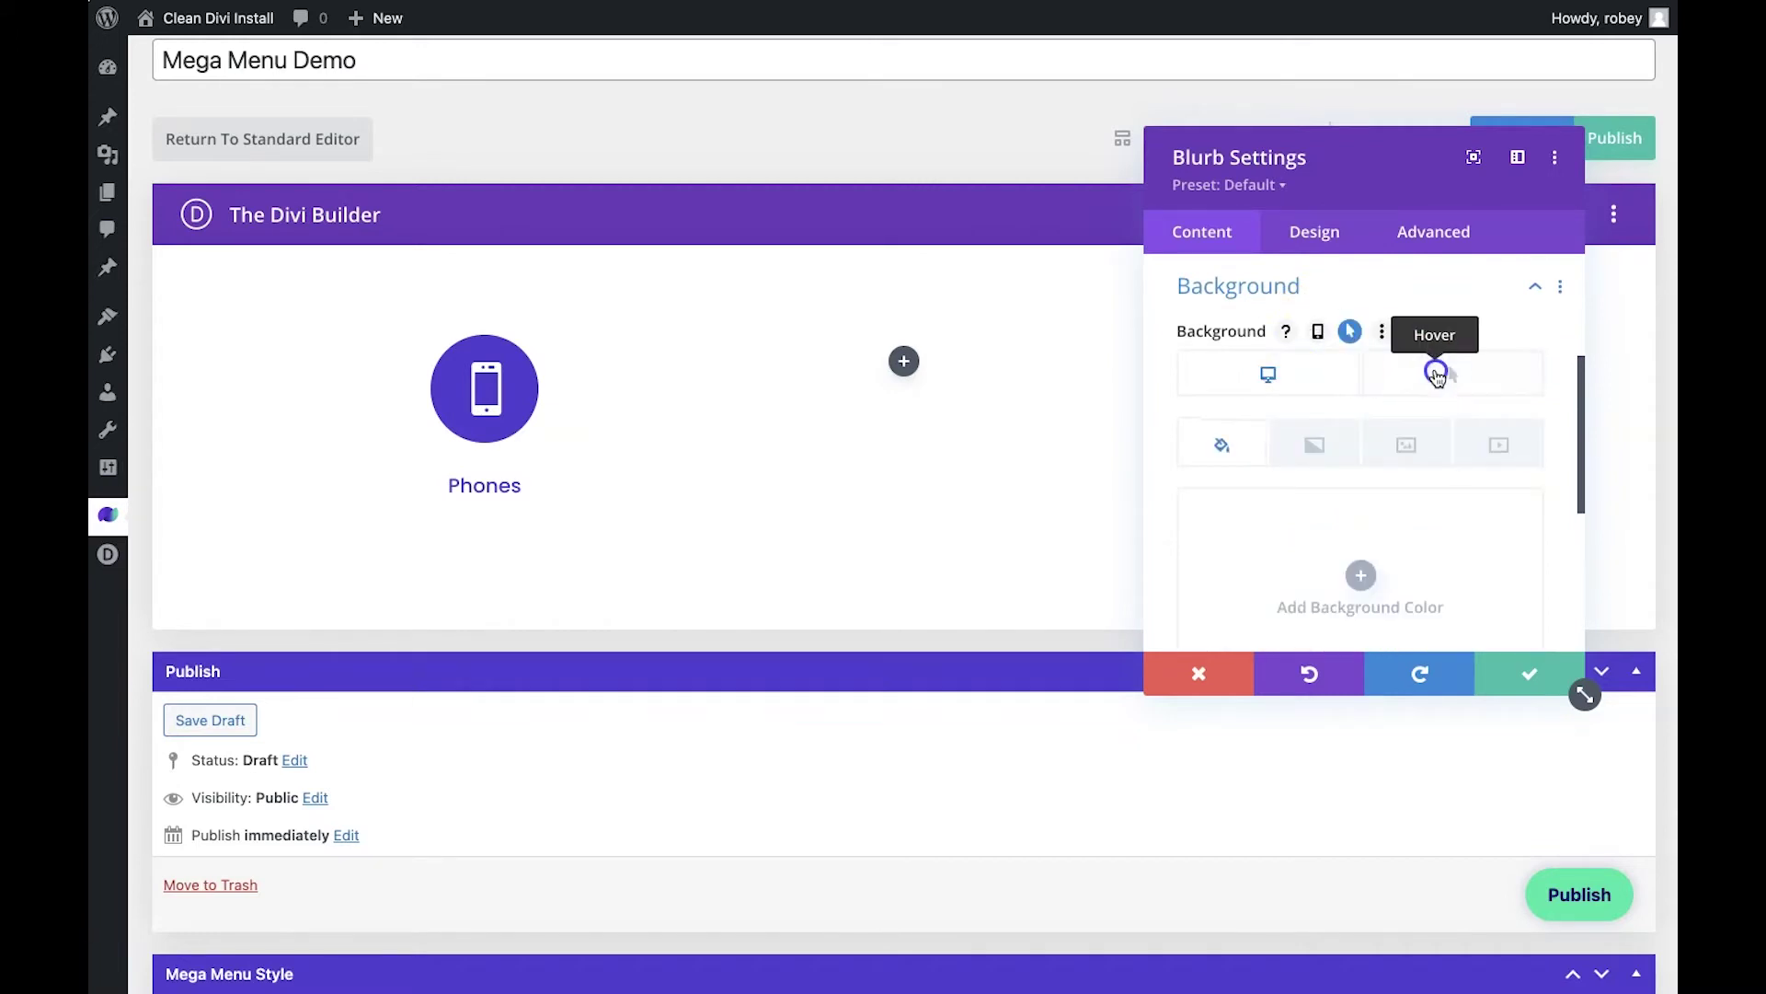
left_click(1437, 376)
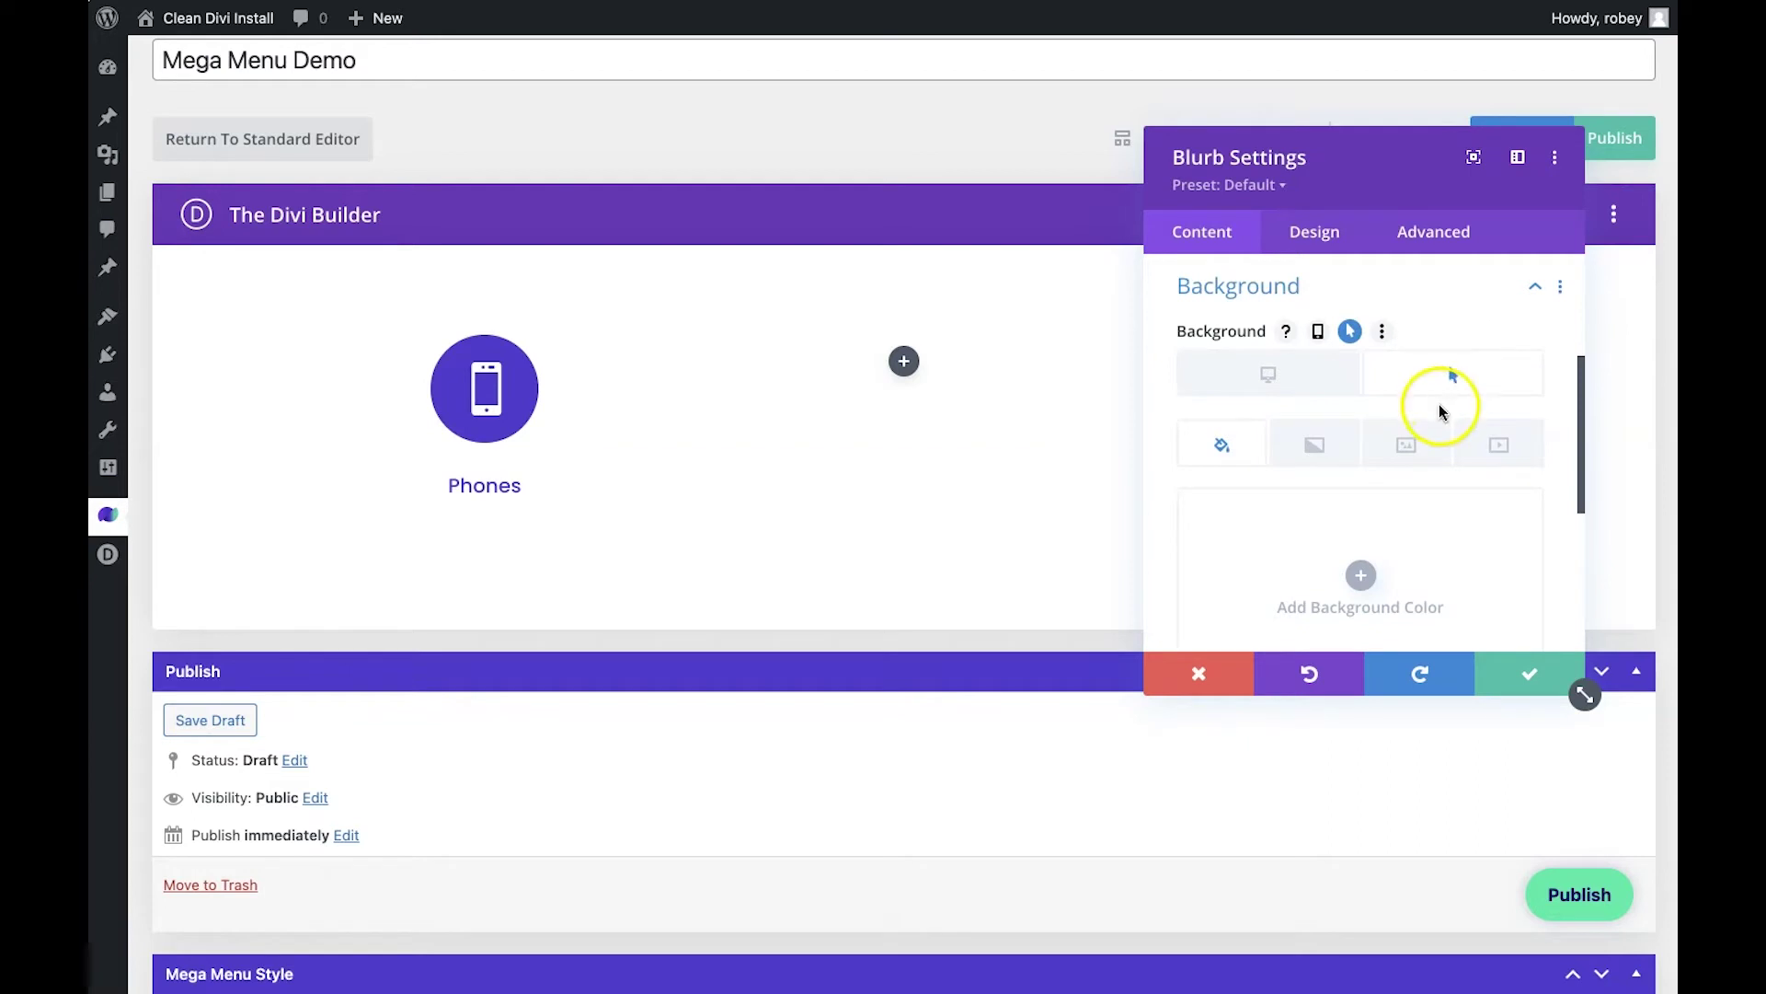
scroll(1439, 405, "down", 2)
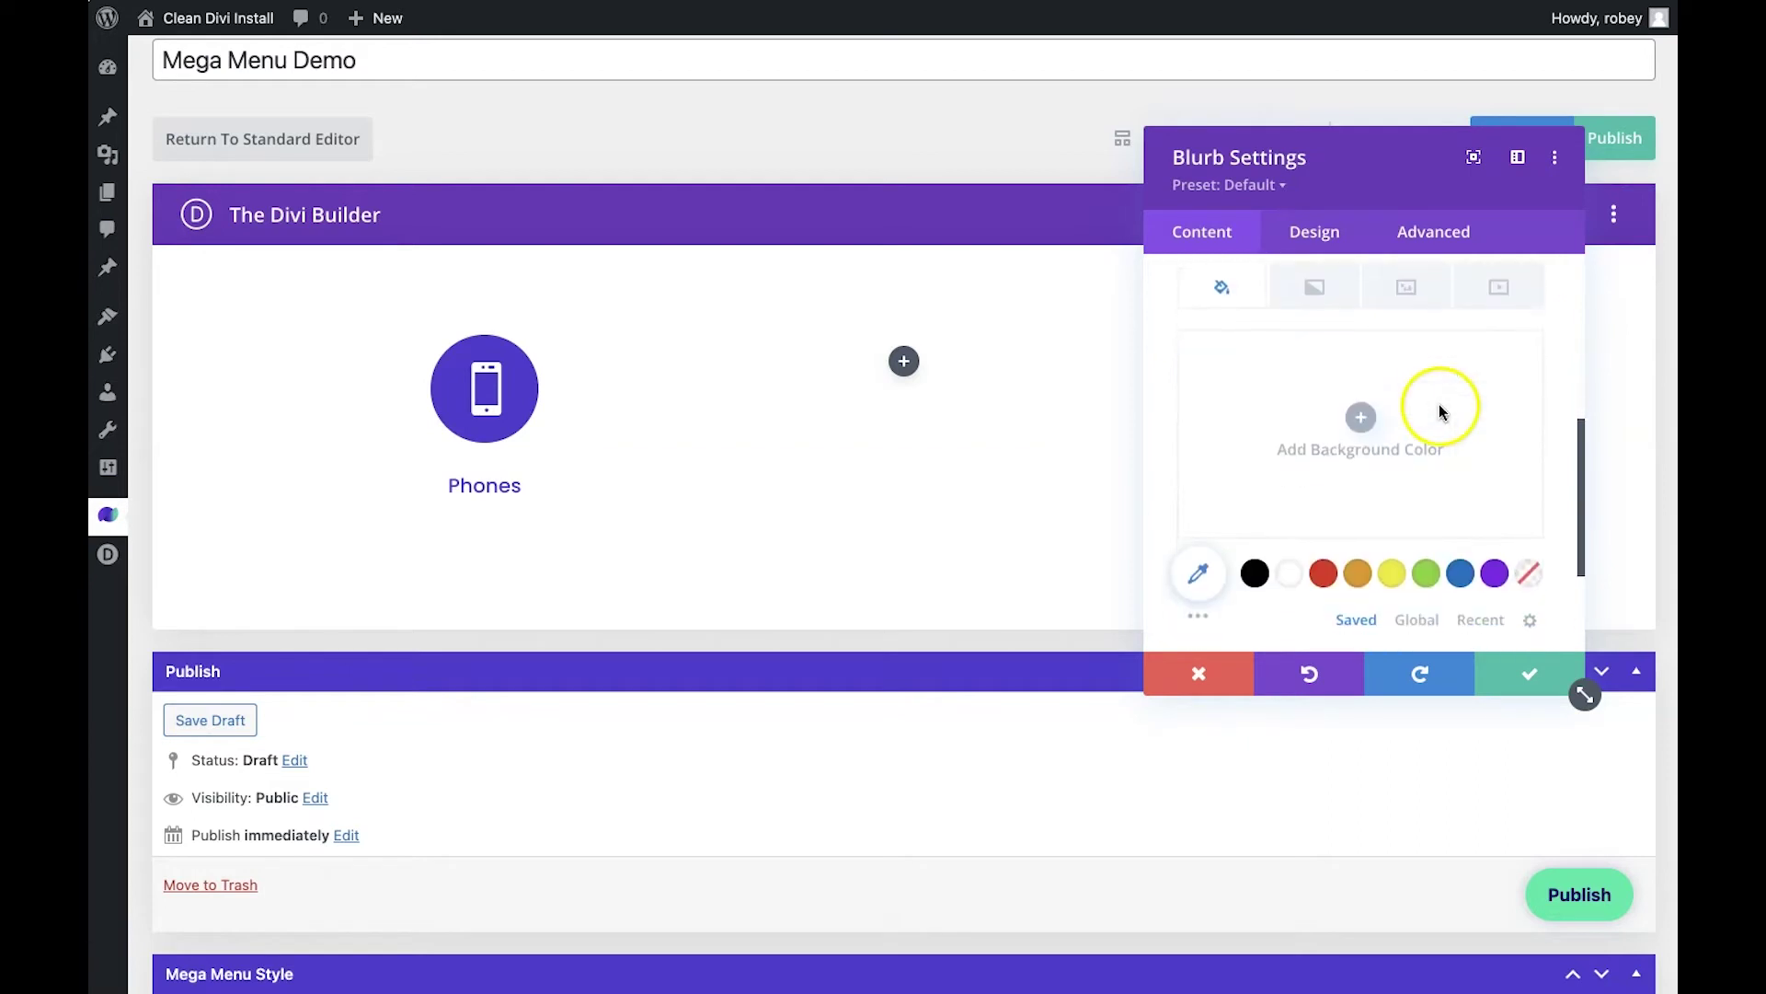
left_click(1371, 439)
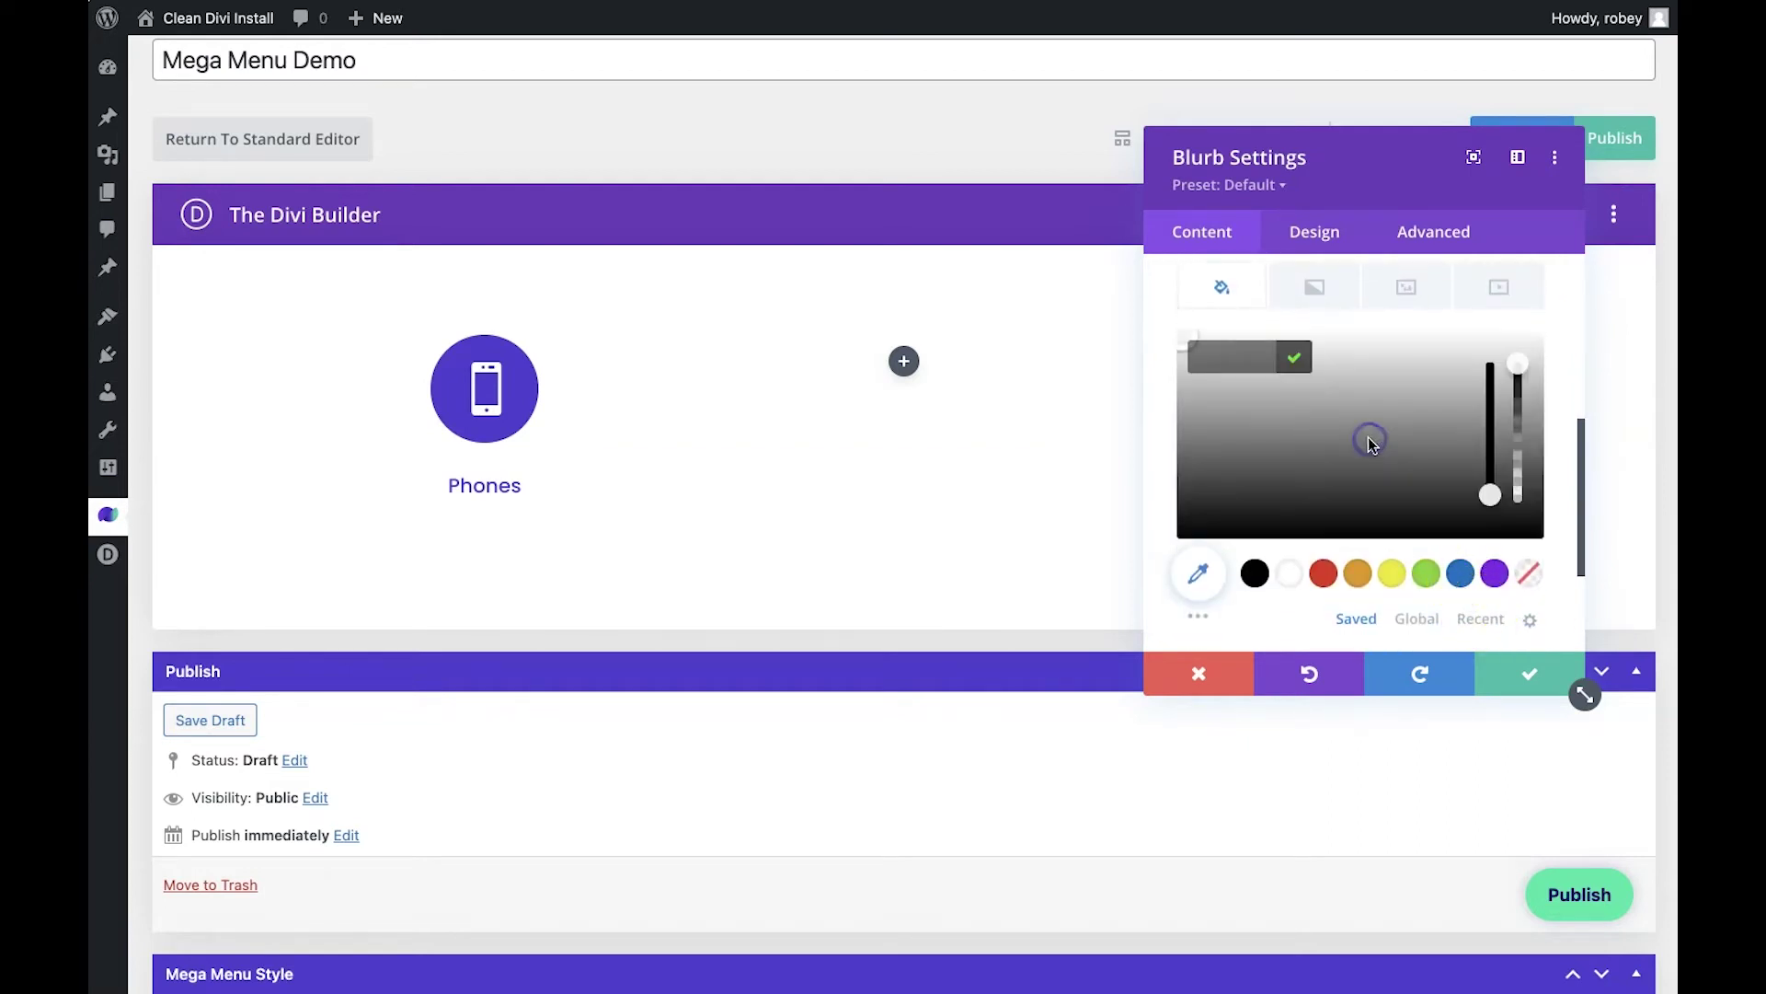
left_click(1475, 615)
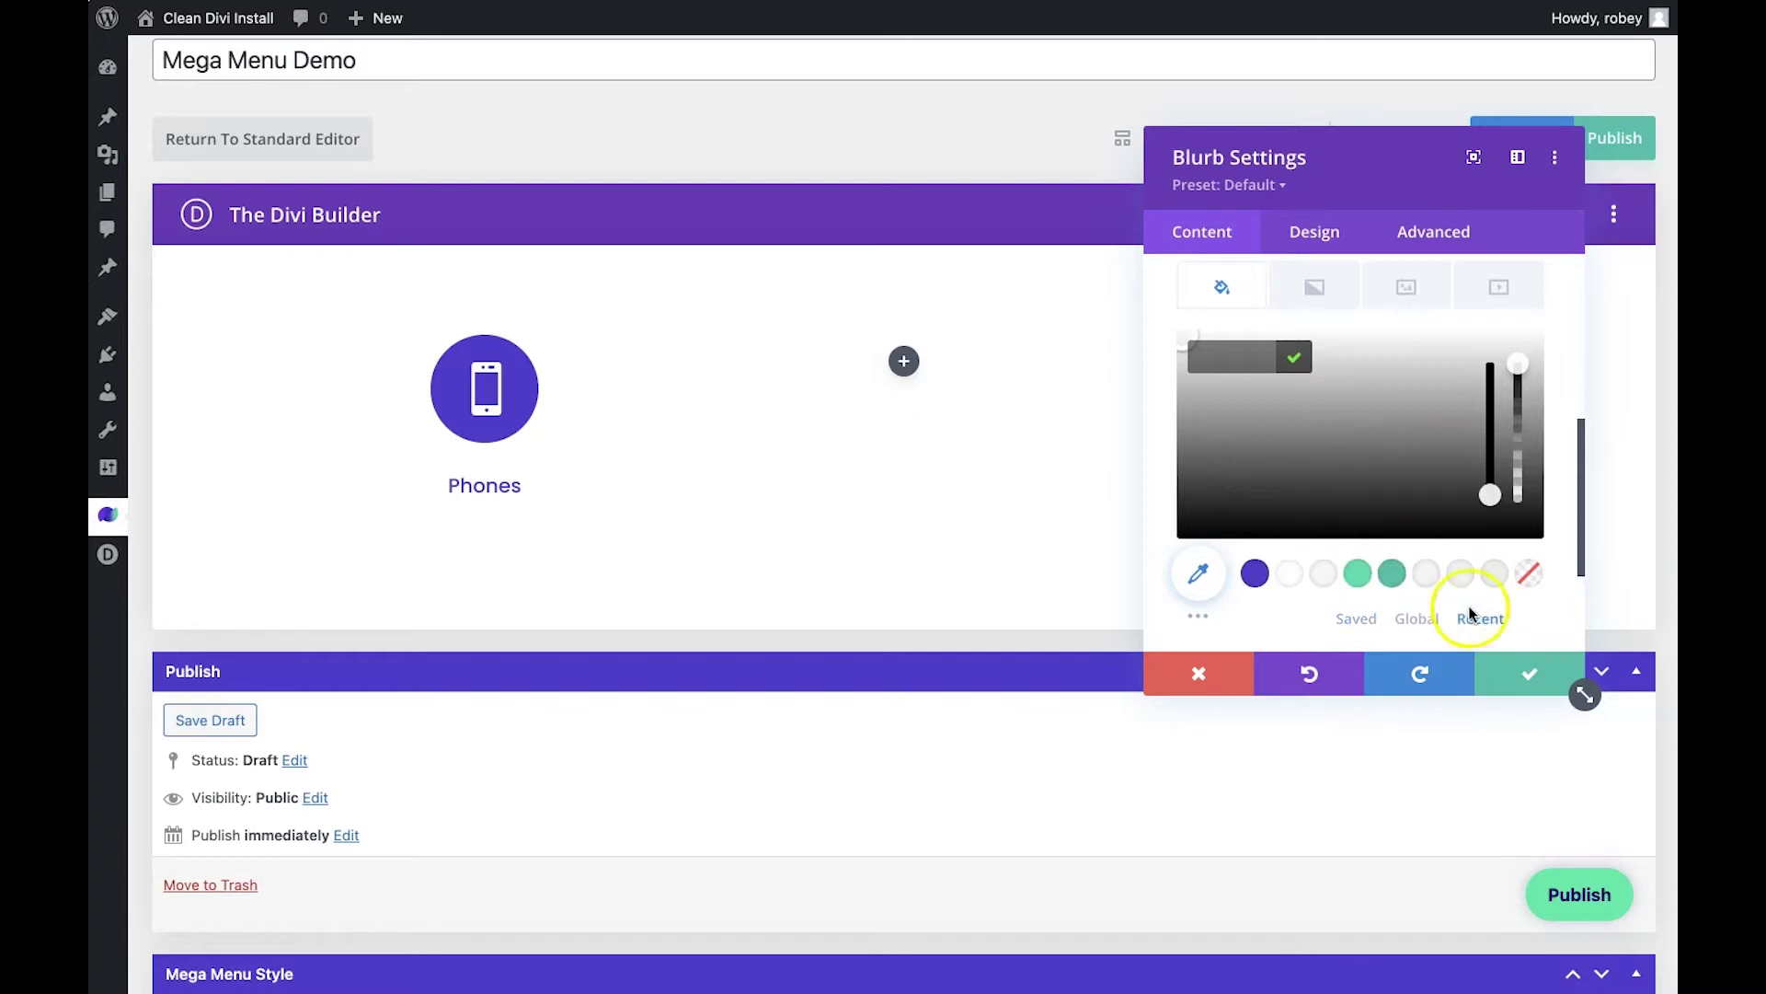
left_click(1361, 575)
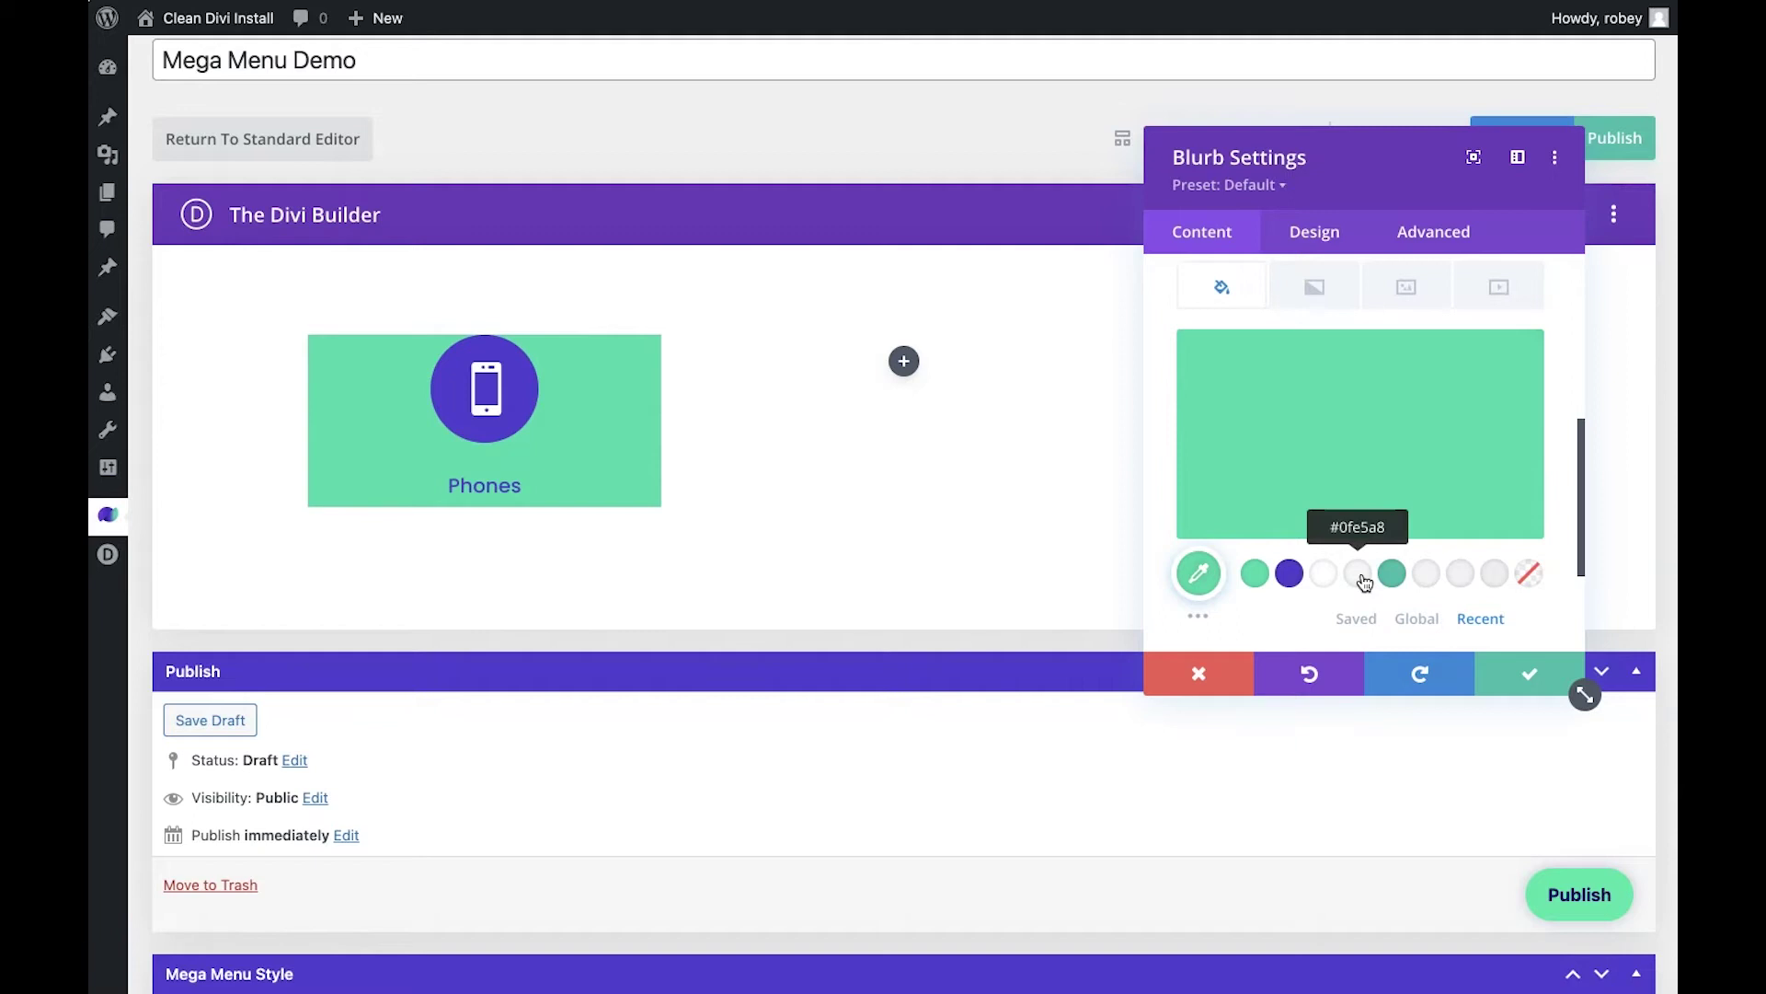
Set the blurb's title text color on hover to white (#ffffff).
left_click(1308, 228)
left_click(1290, 458)
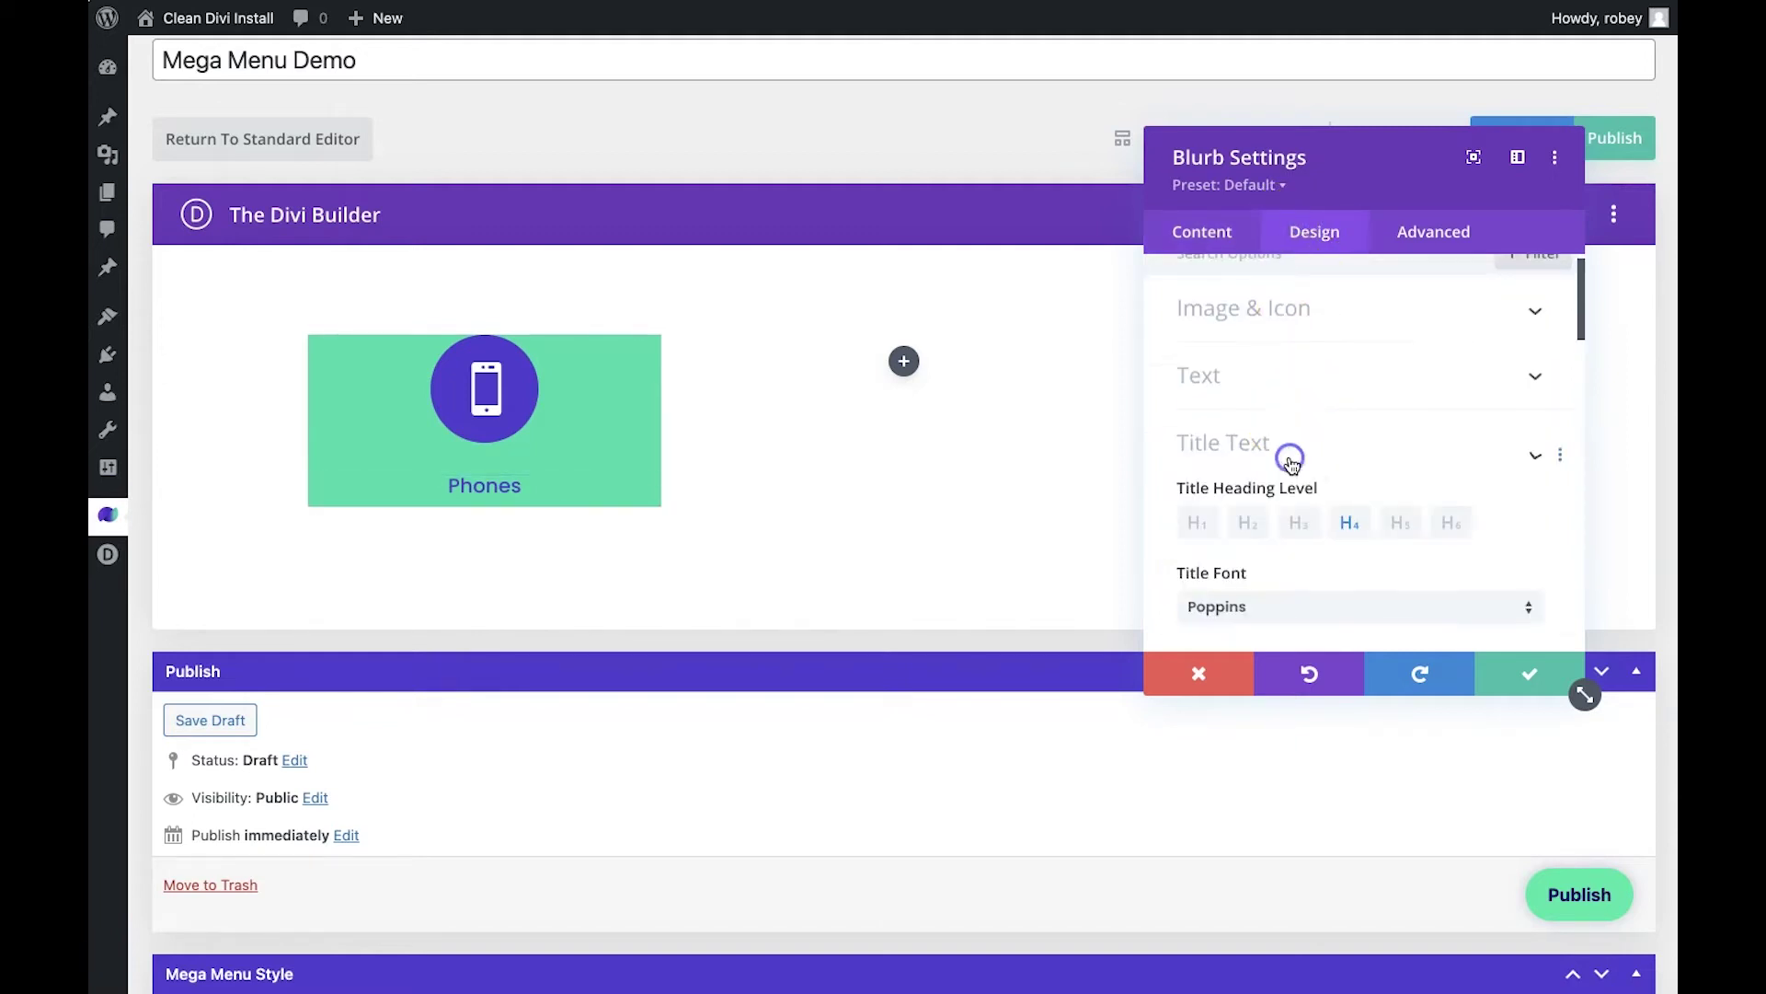
scroll(1352, 528, "down", 4)
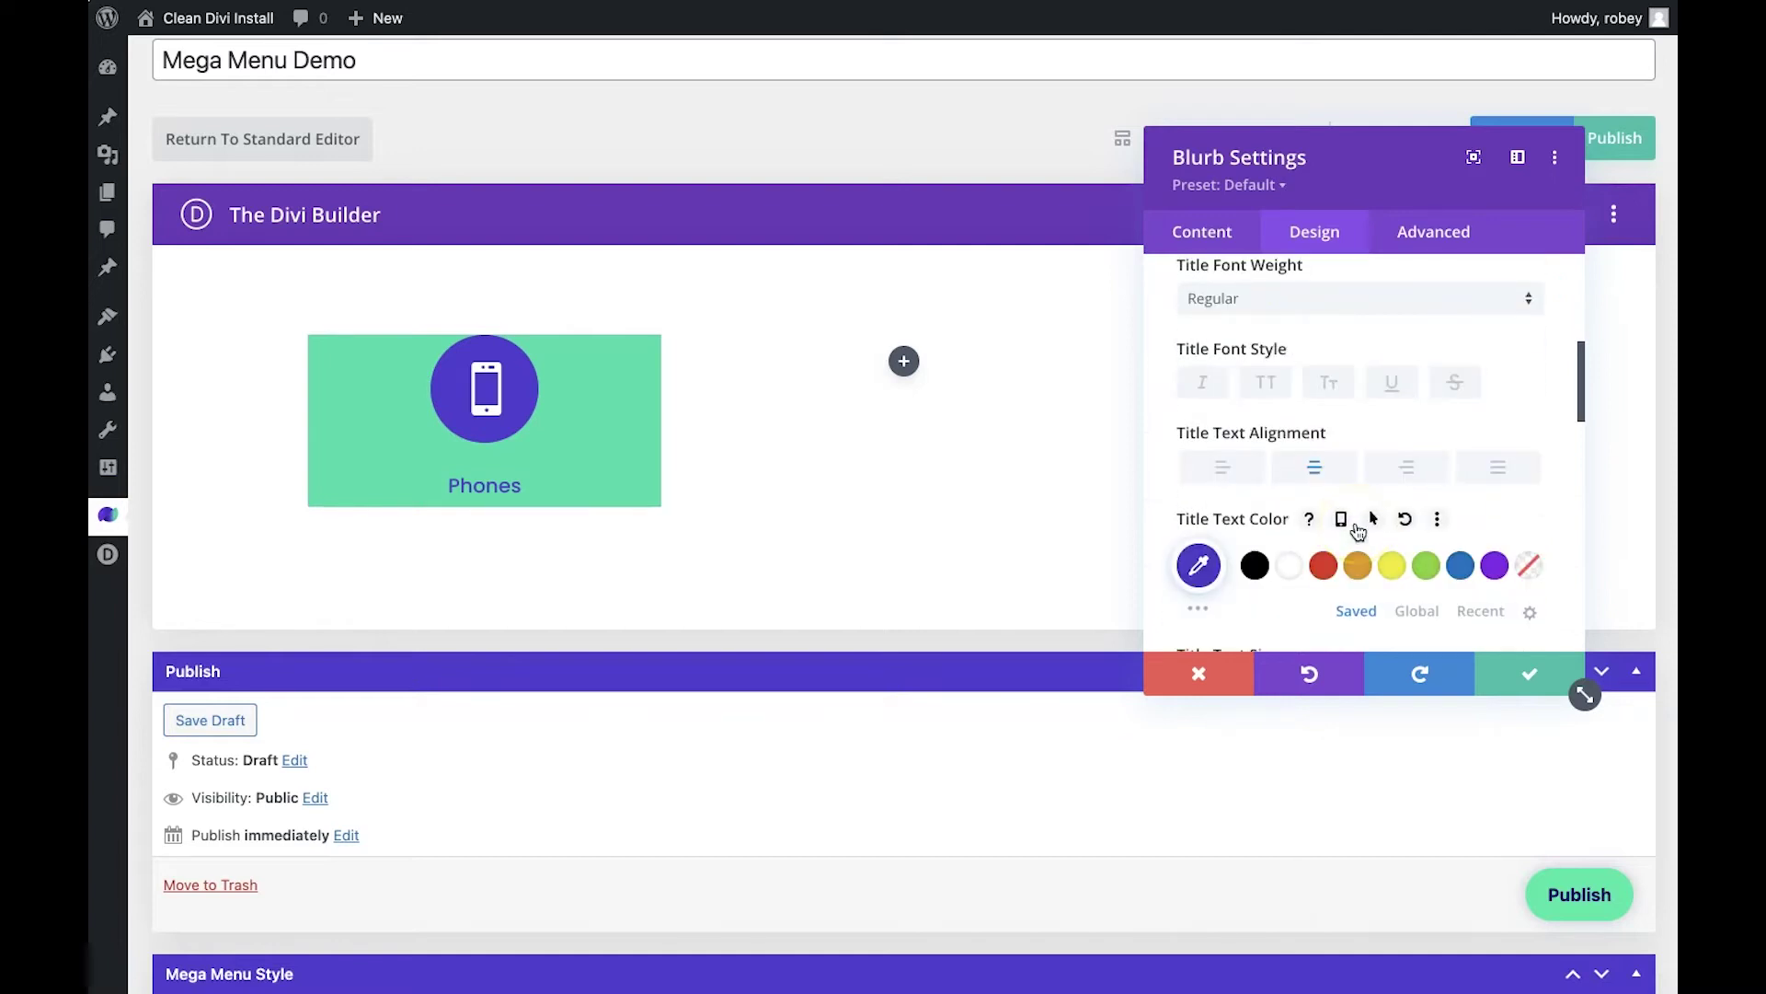
scroll(1358, 530, "down", 1)
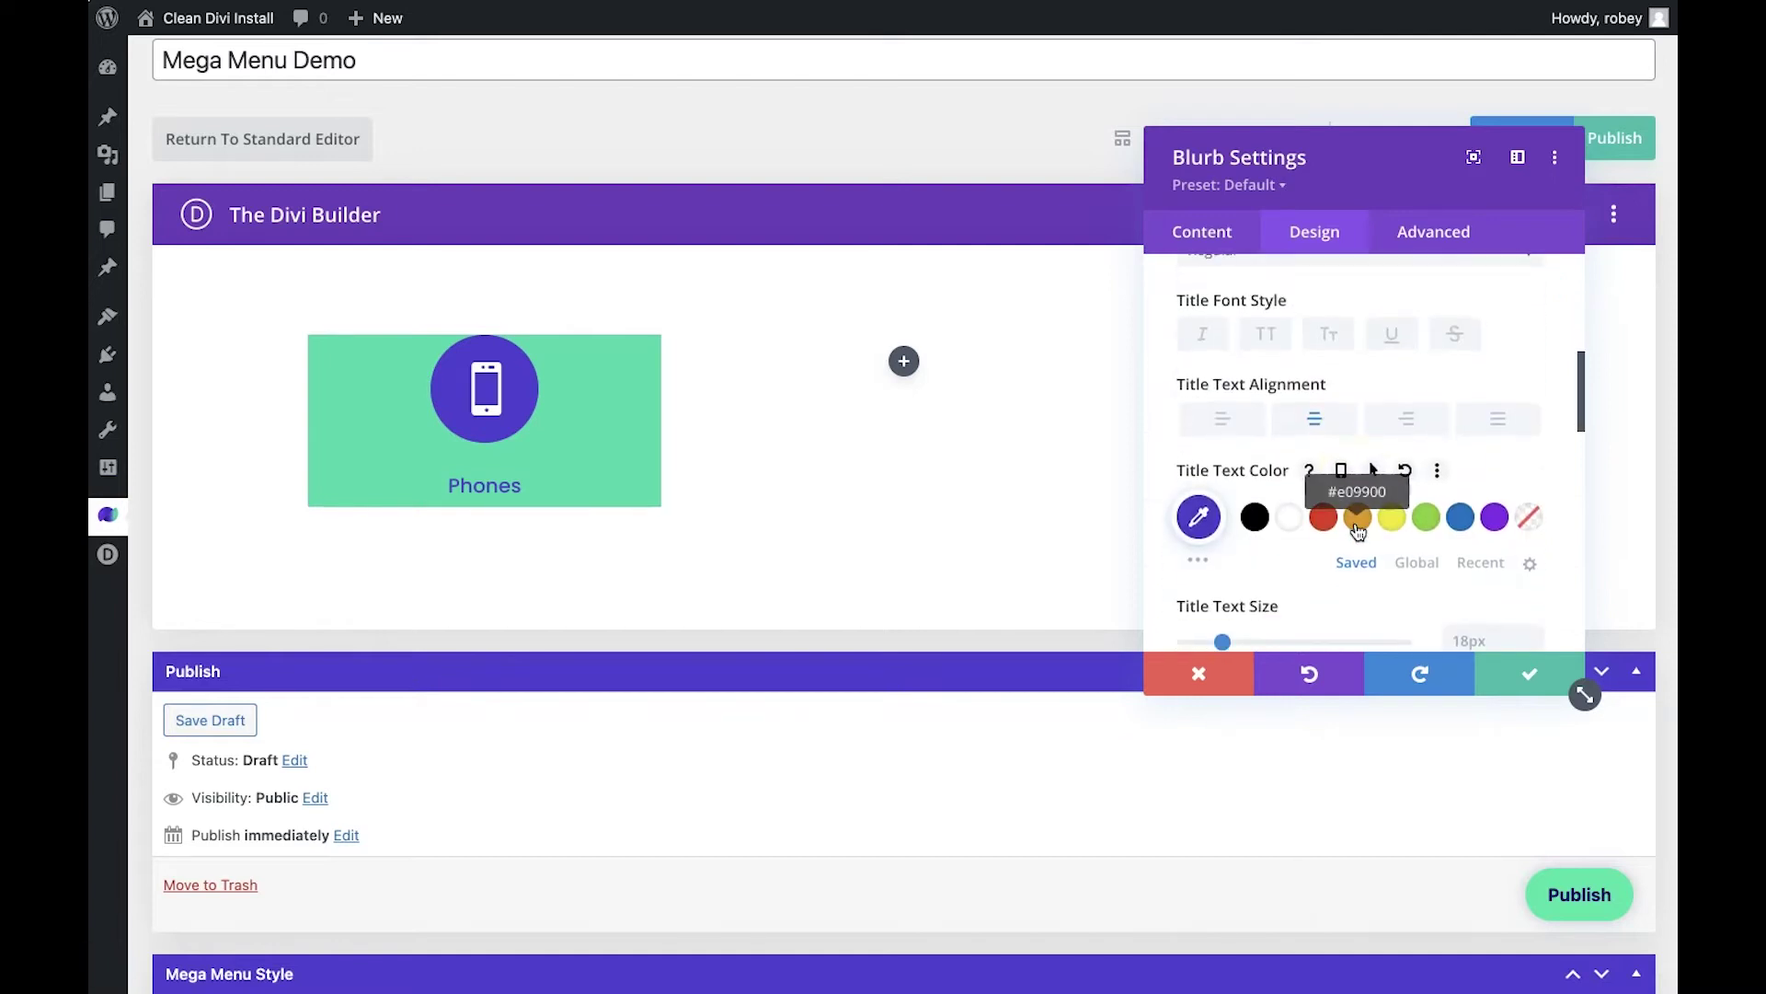
left_click(1375, 470)
scroll(1408, 584, "down", 2)
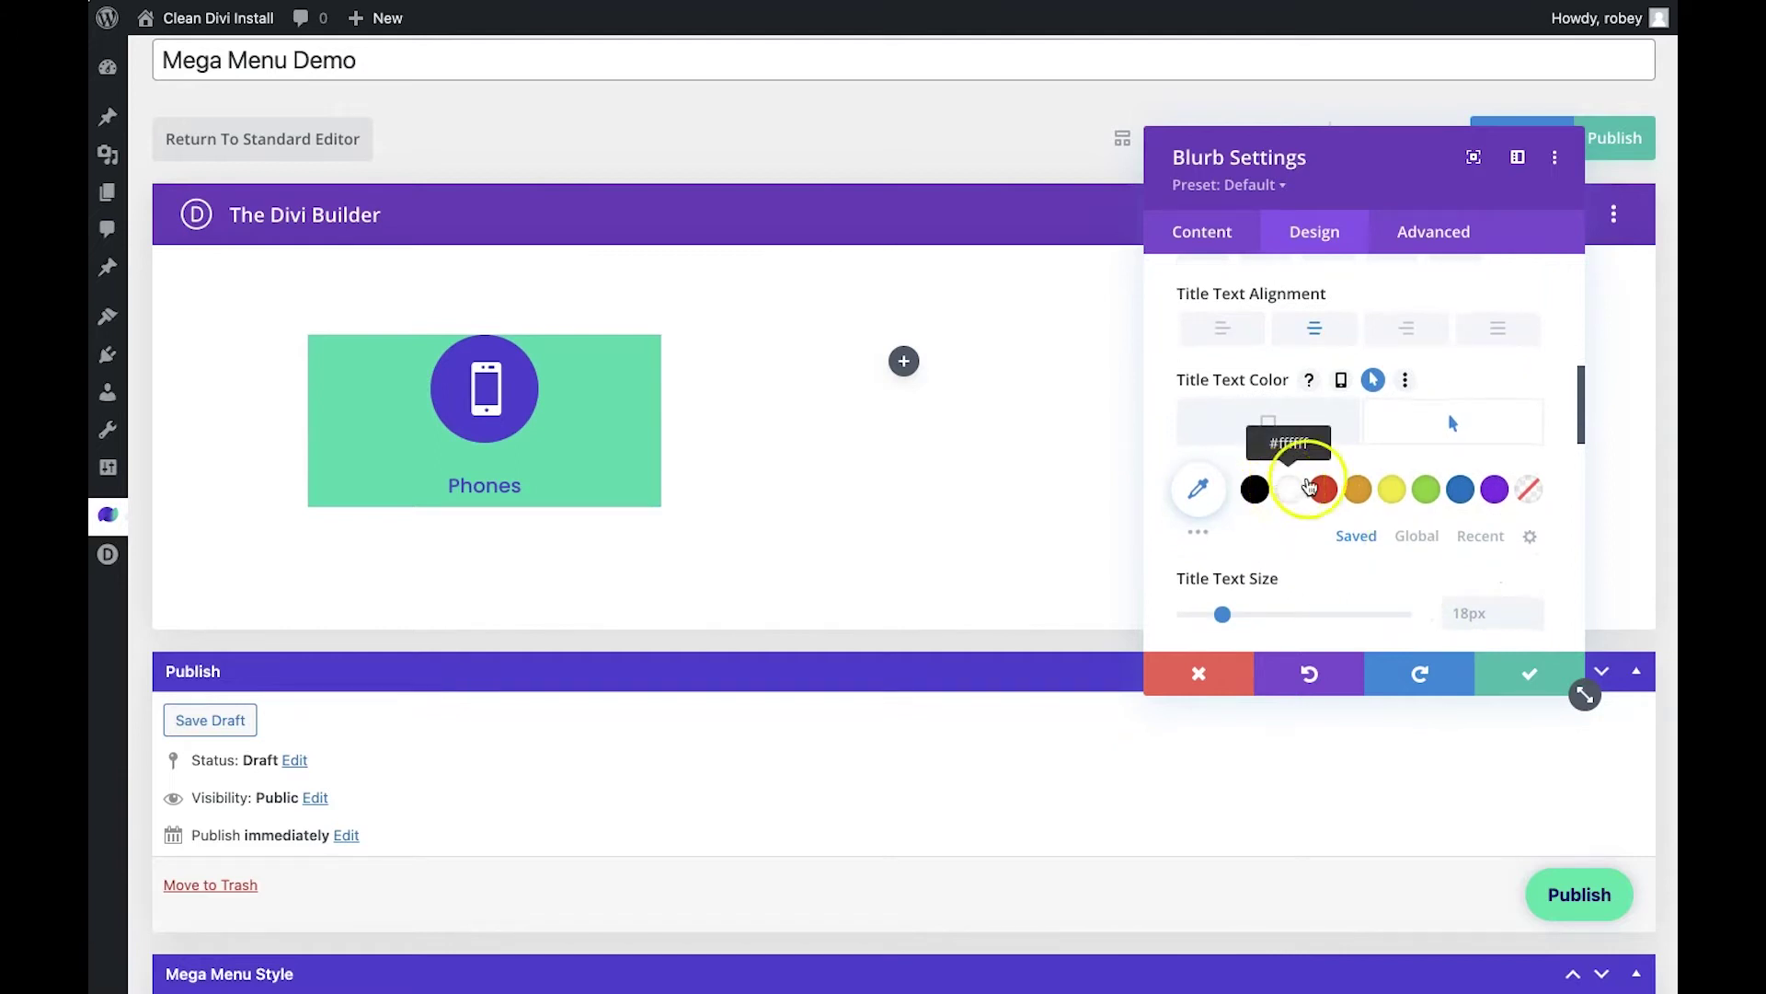
left_click(1292, 490)
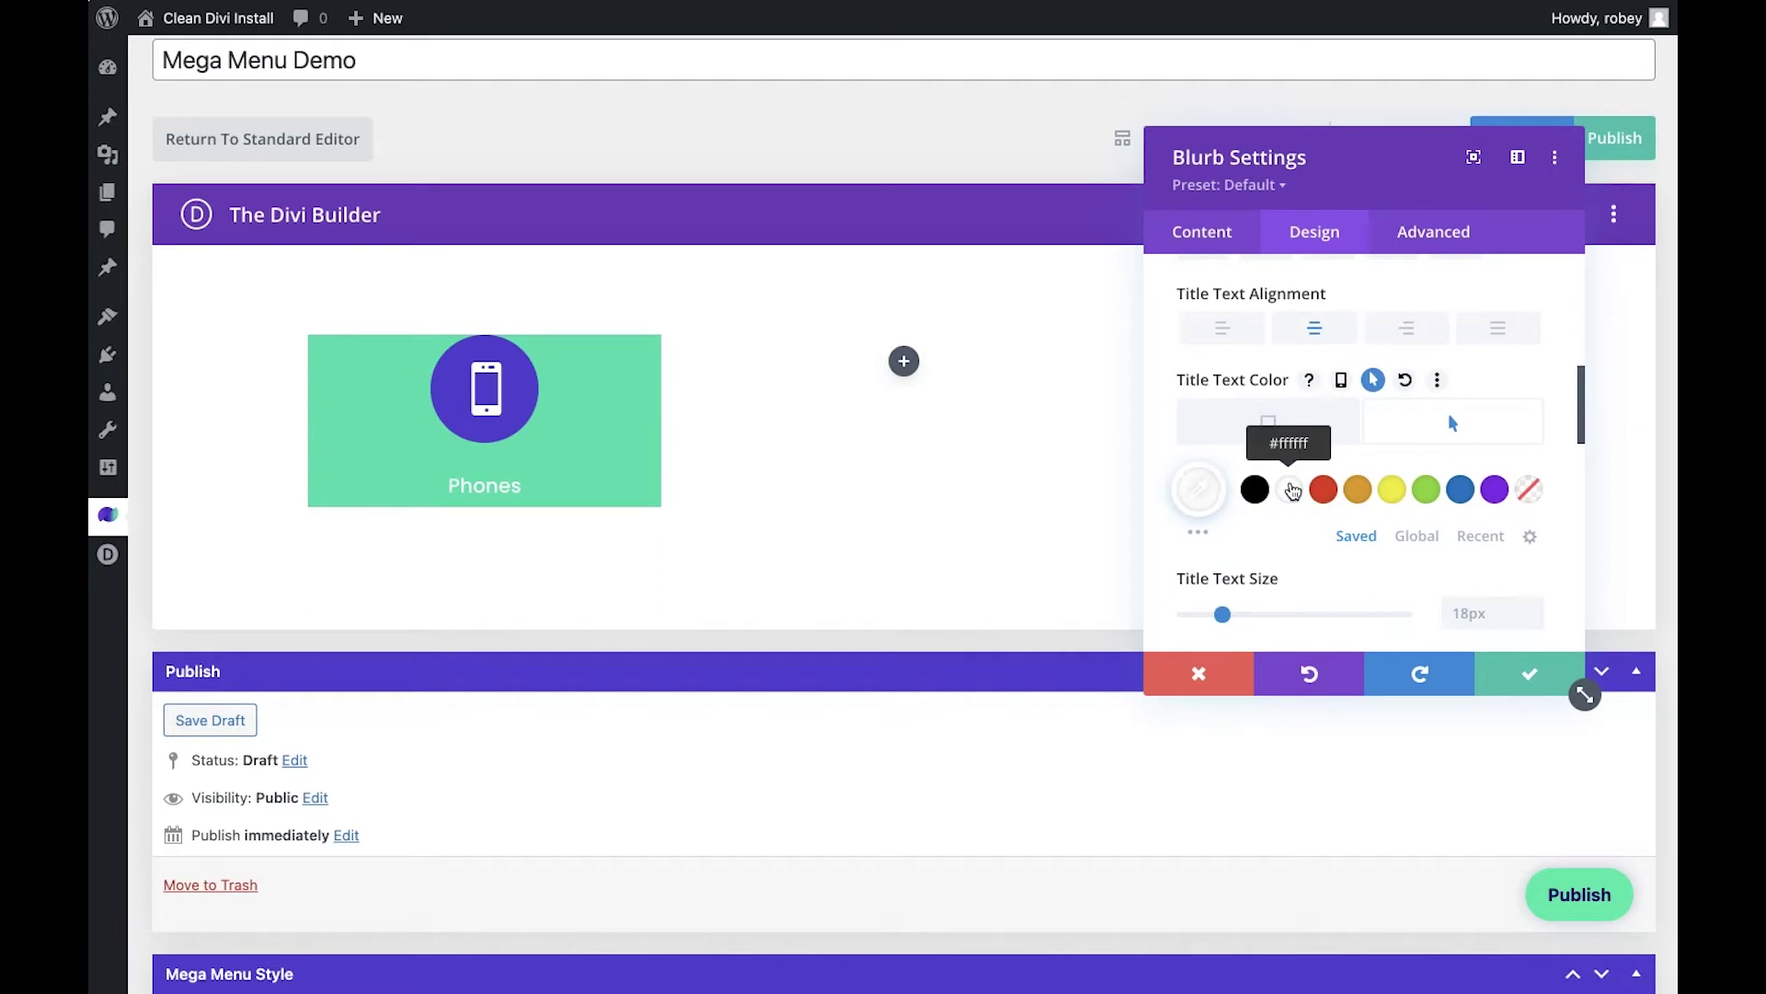
left_click(1293, 490)
left_click(1363, 495)
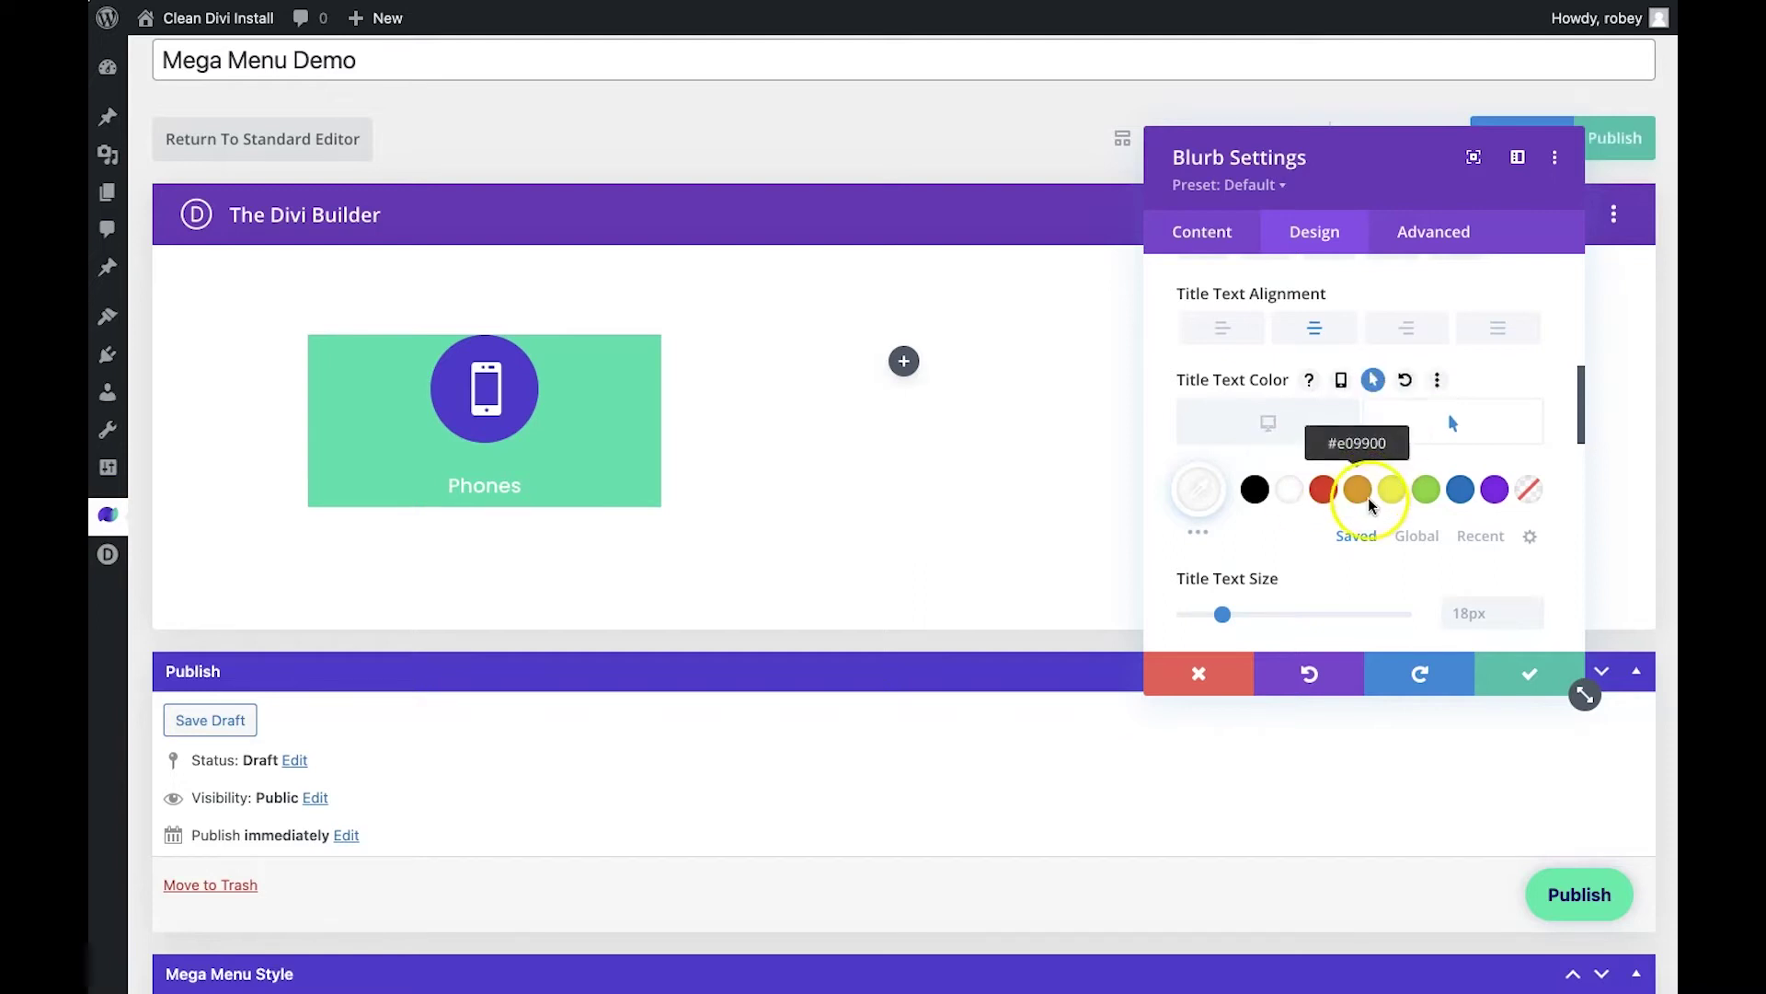
Set the blurb's top and bottom padding to a linked 25px and save the blurb settings.
scroll(1376, 571, "down", 8)
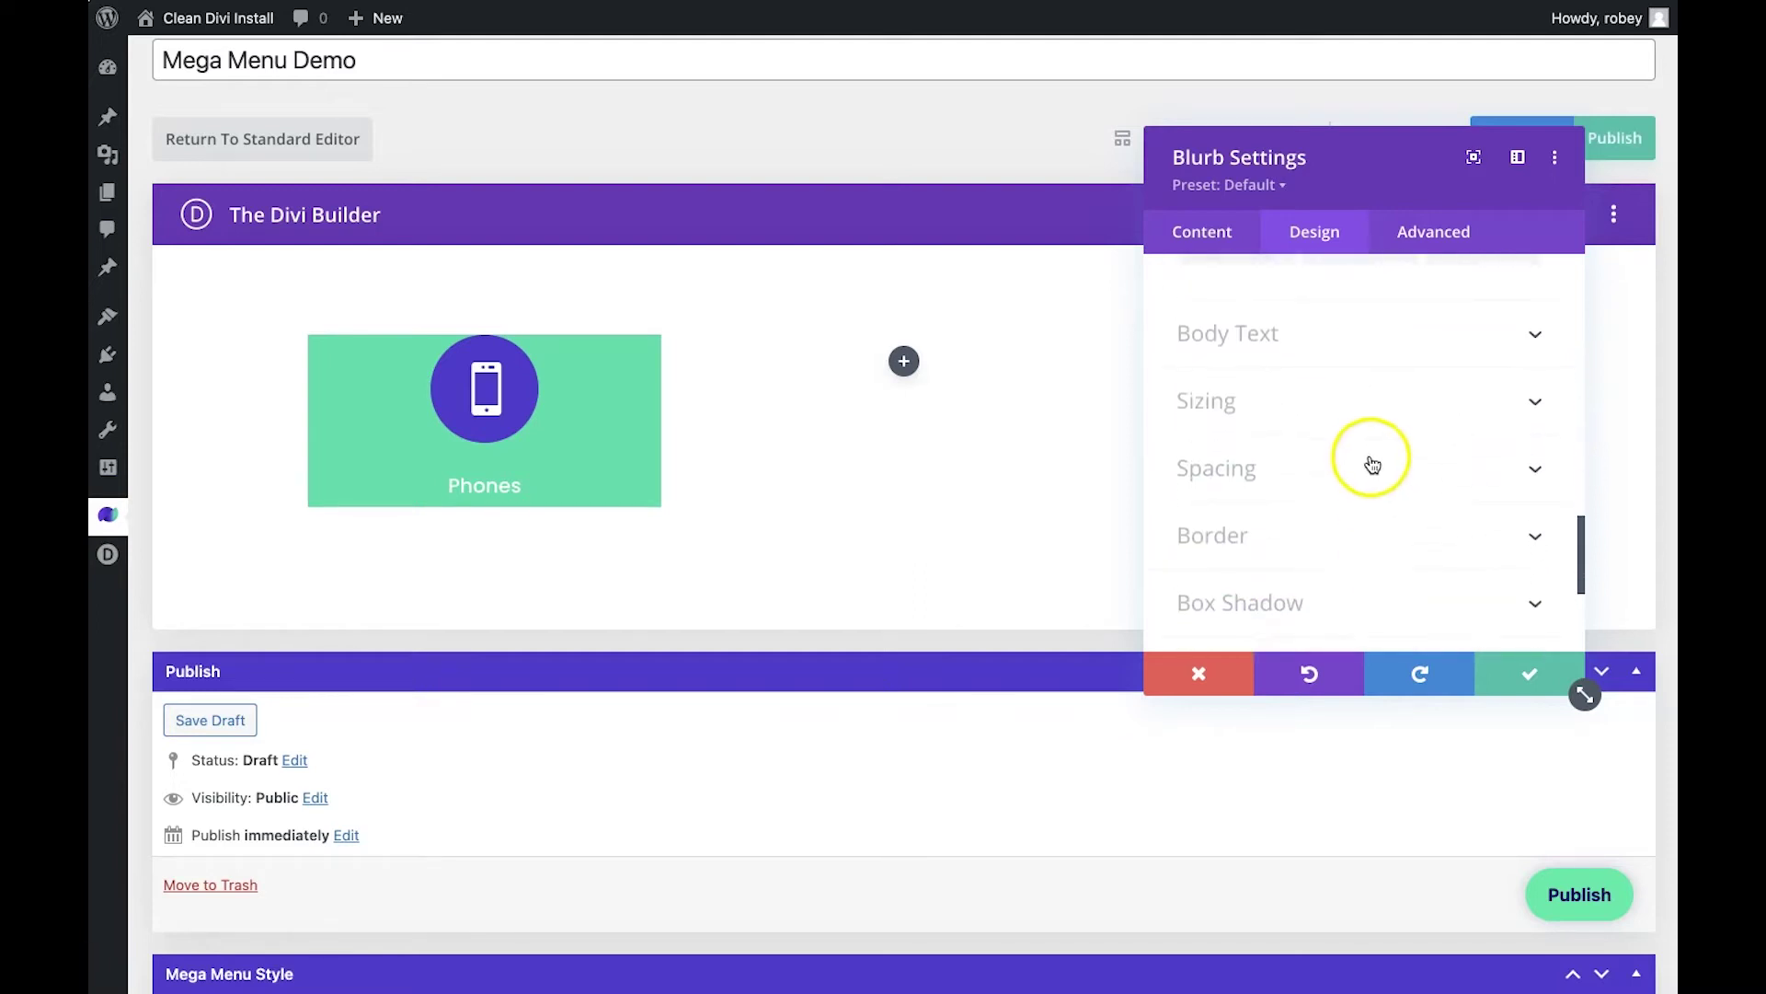
left_click(1372, 463)
left_click(1215, 477)
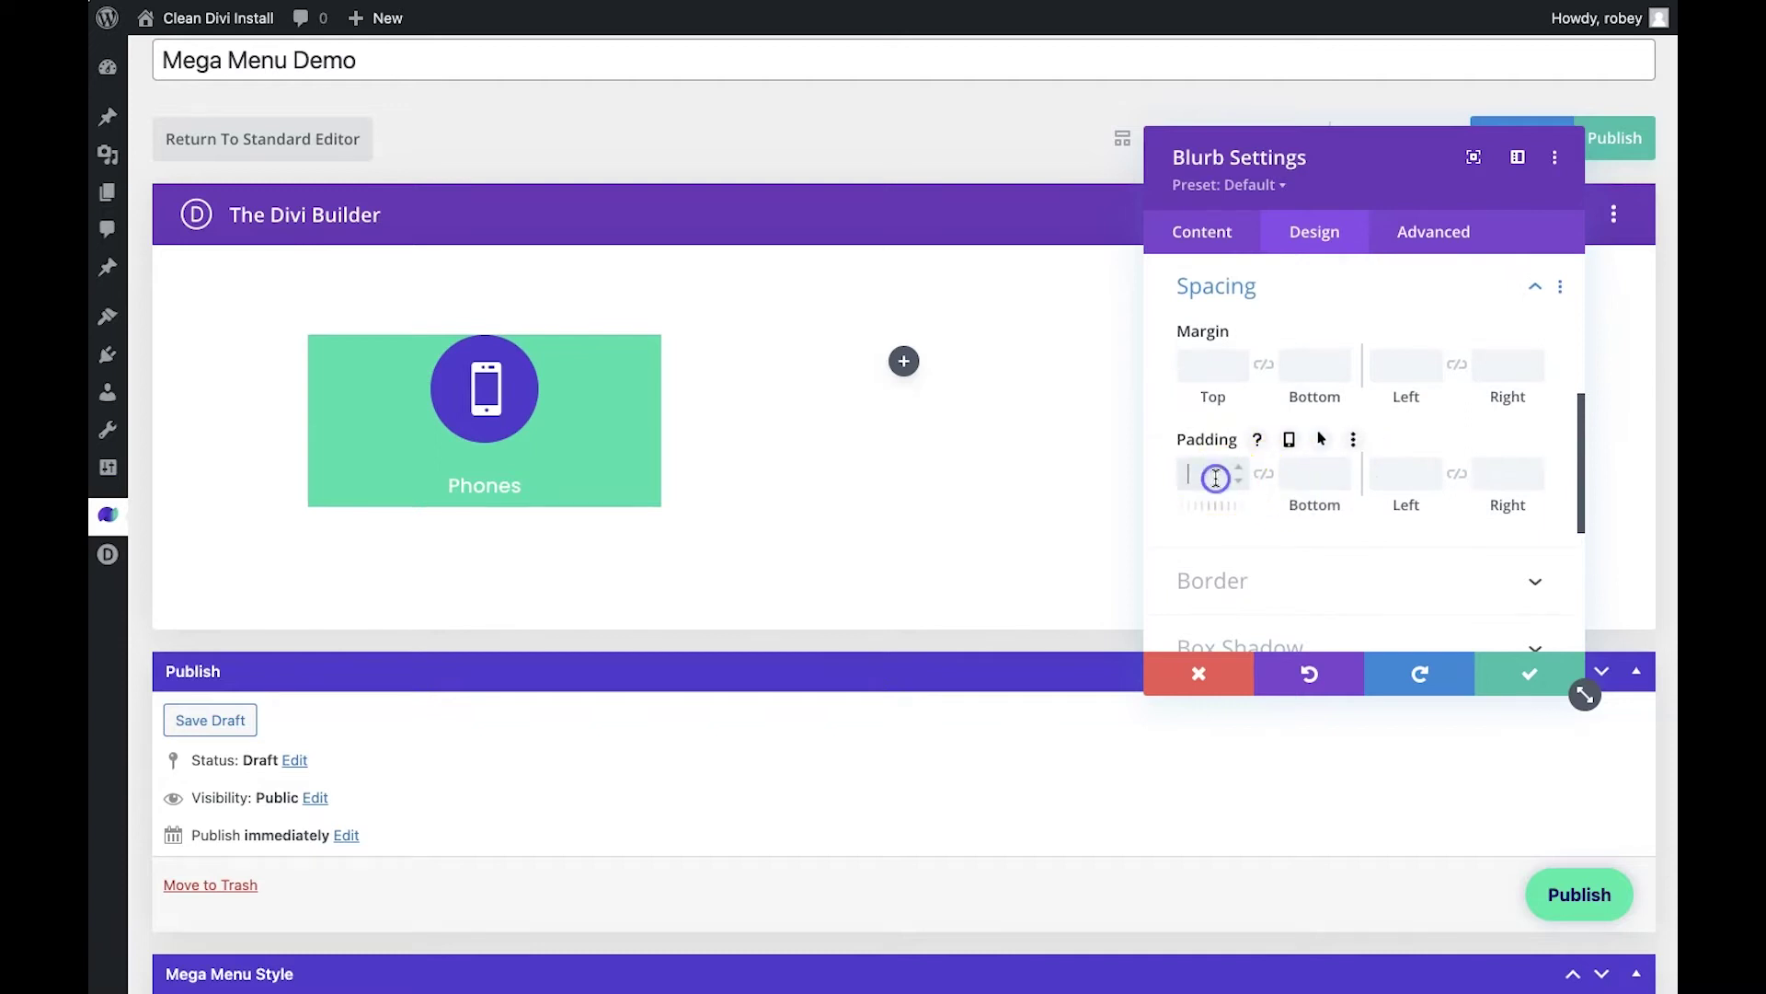
type("25")
left_click(1260, 474)
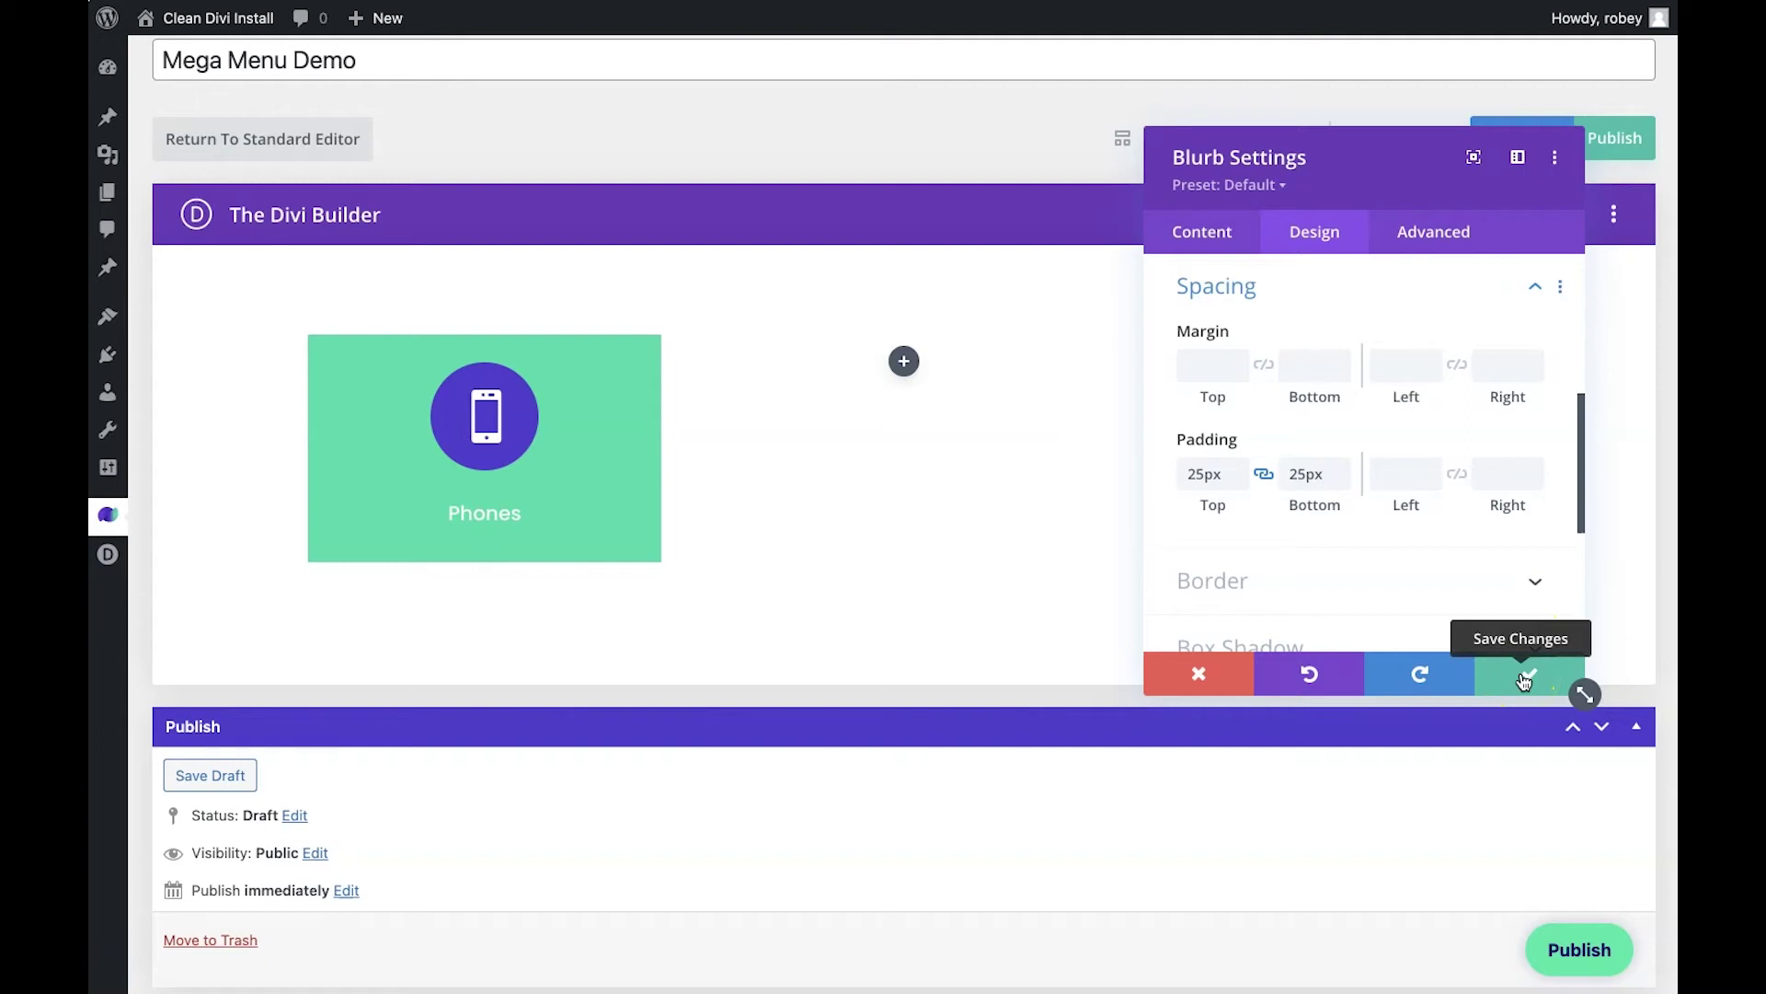
left_click(1523, 676)
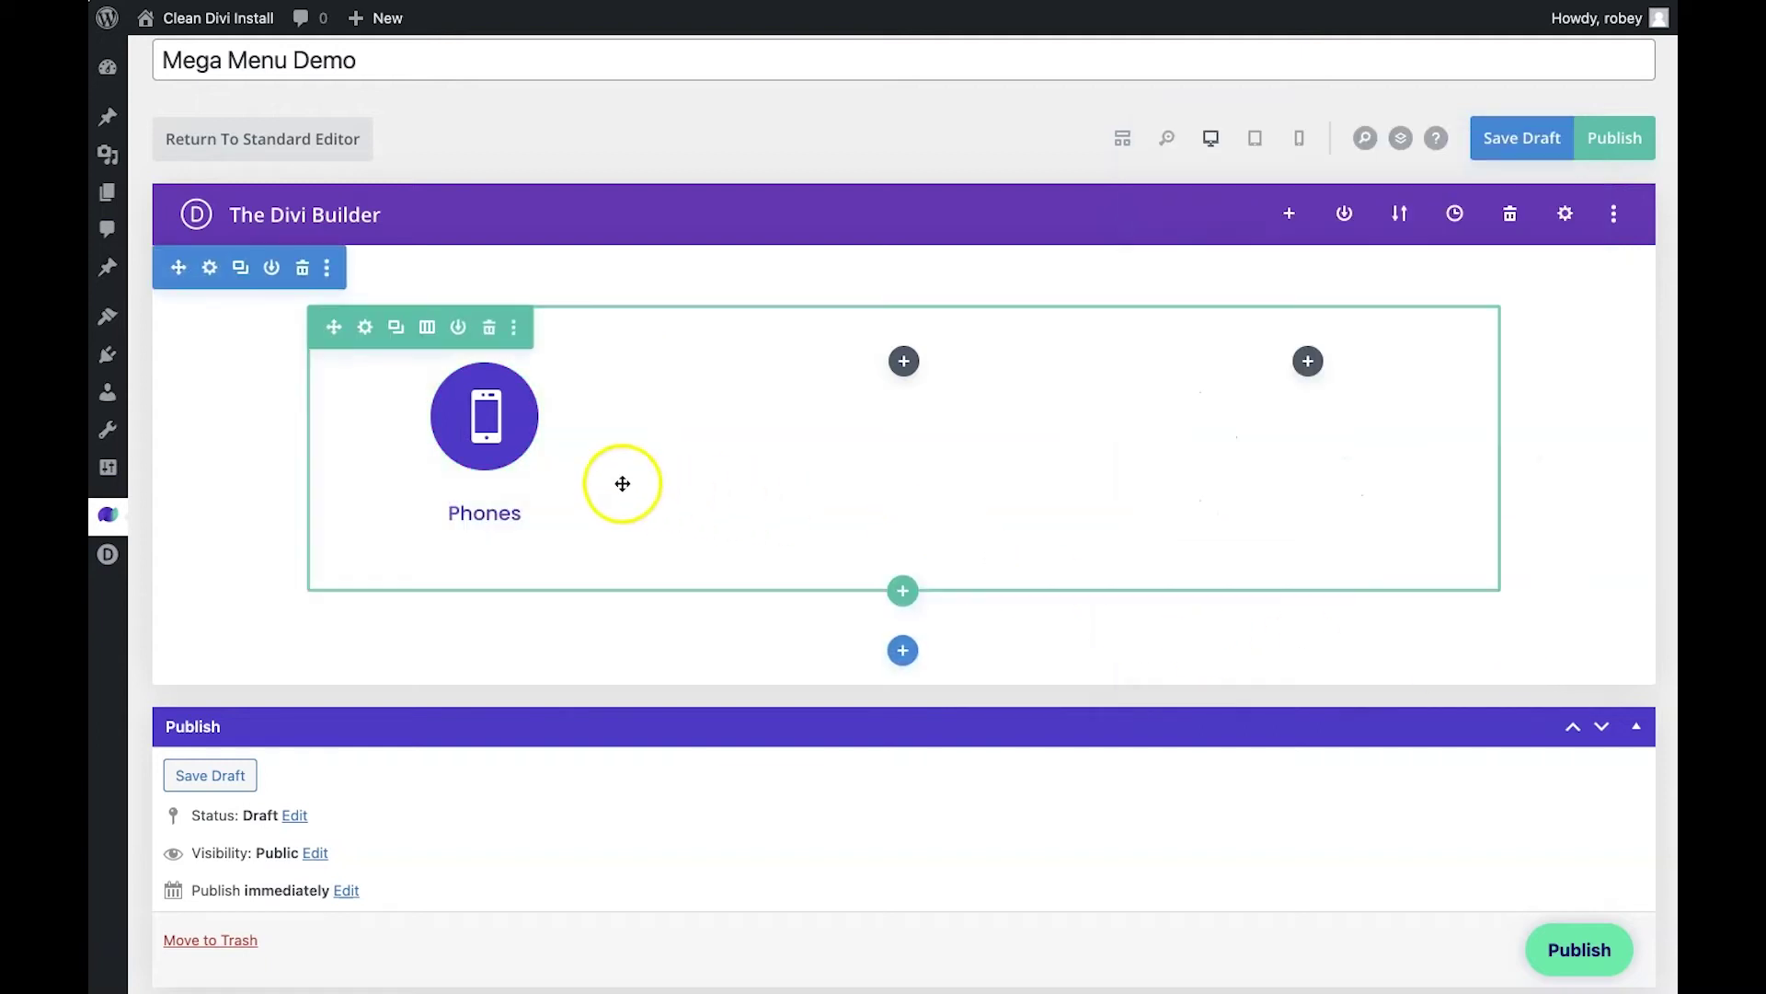
Duplicate the Phones blurb twice and place one copy in the third column and one in the second column.
left_click(476, 391)
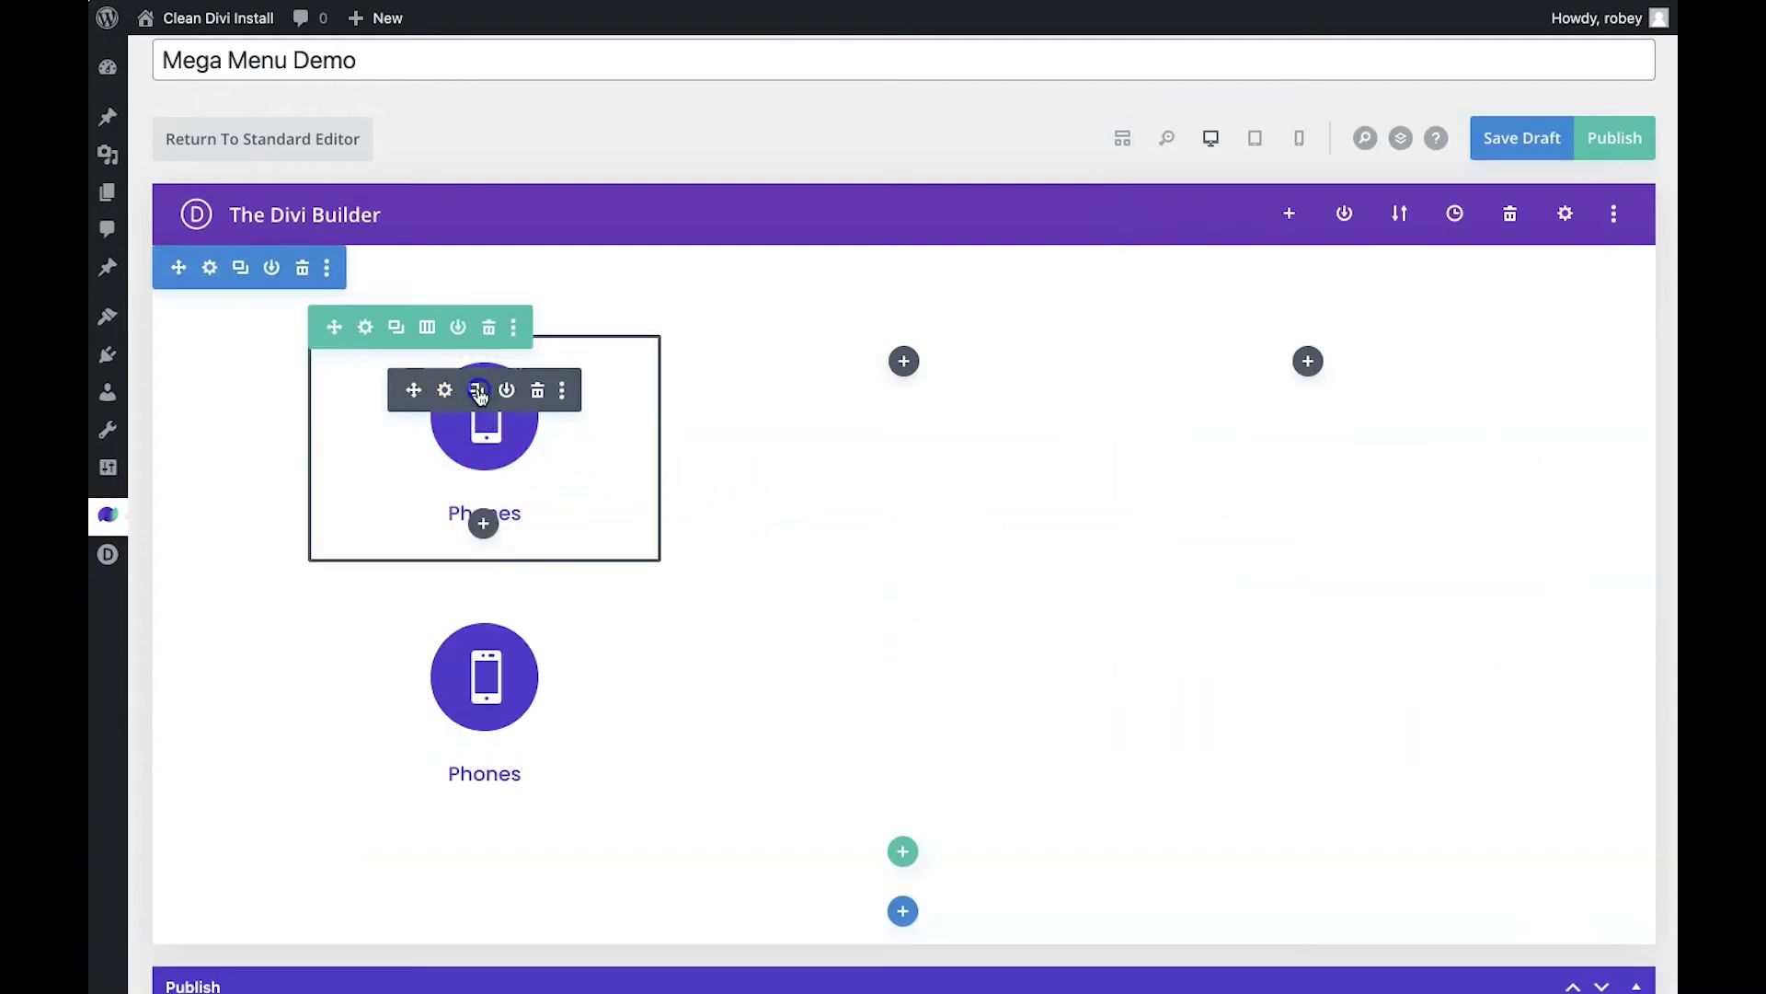
left_click(476, 391)
left_click_drag(418, 390, 1307, 361)
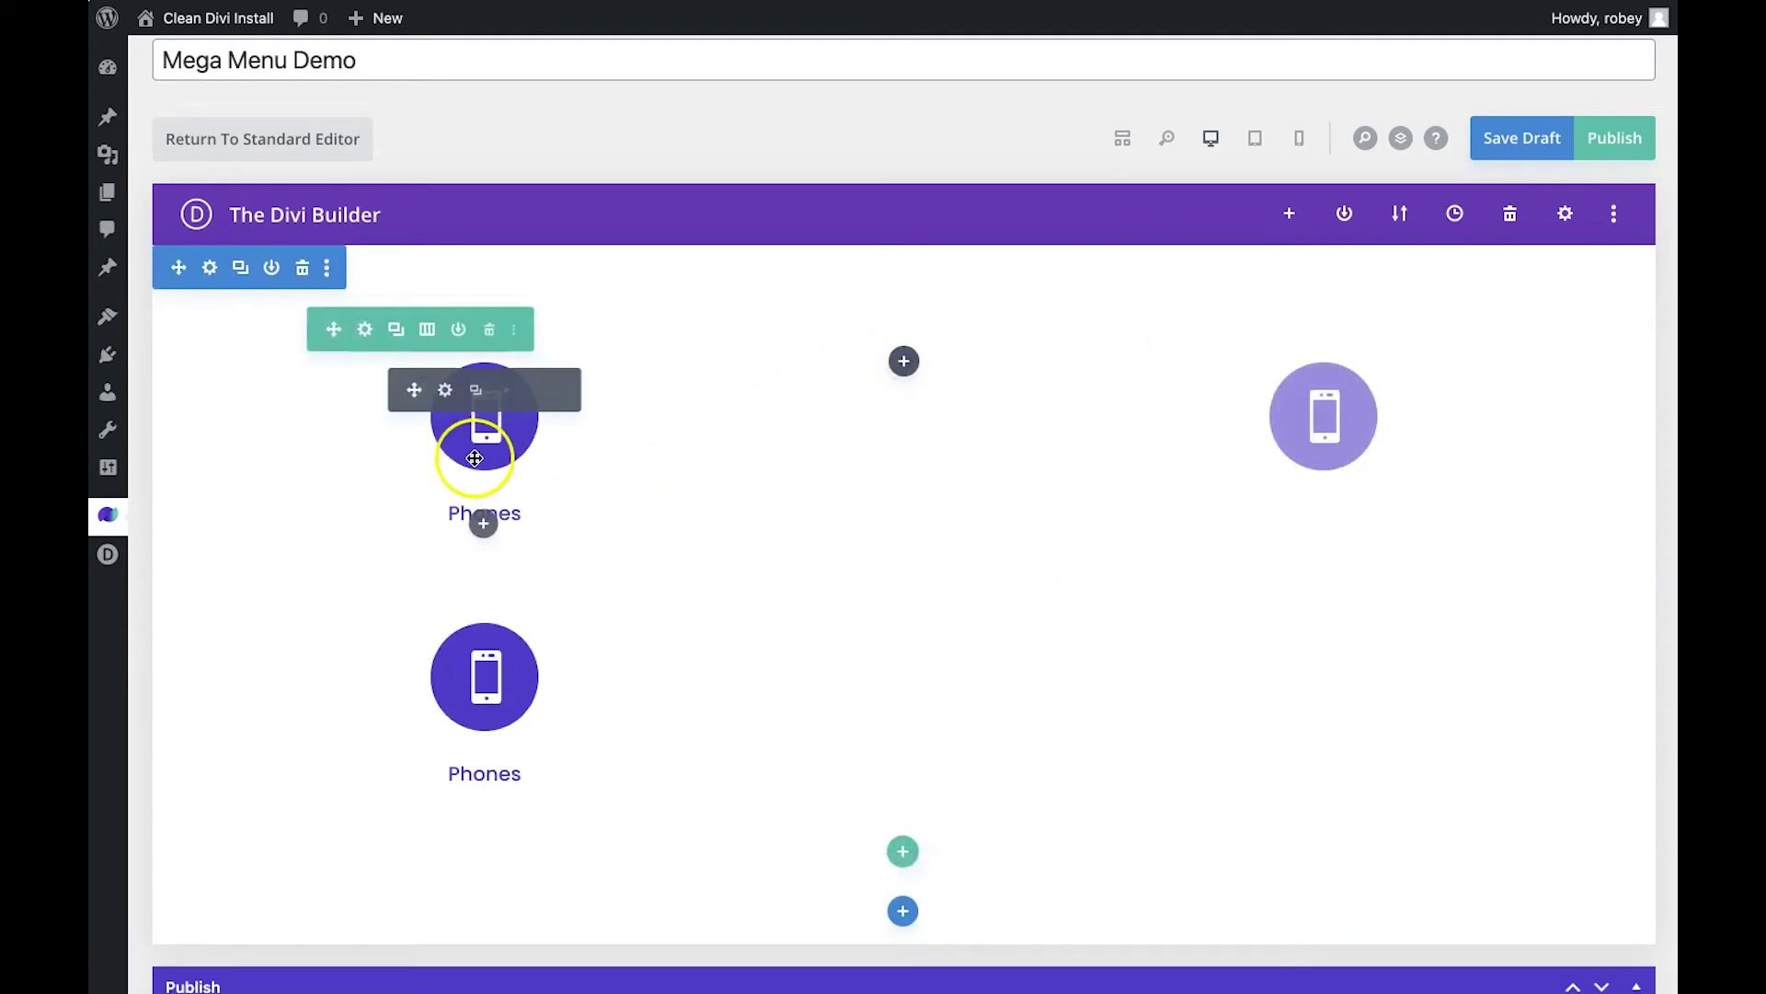
left_click_drag(418, 392, 899, 422)
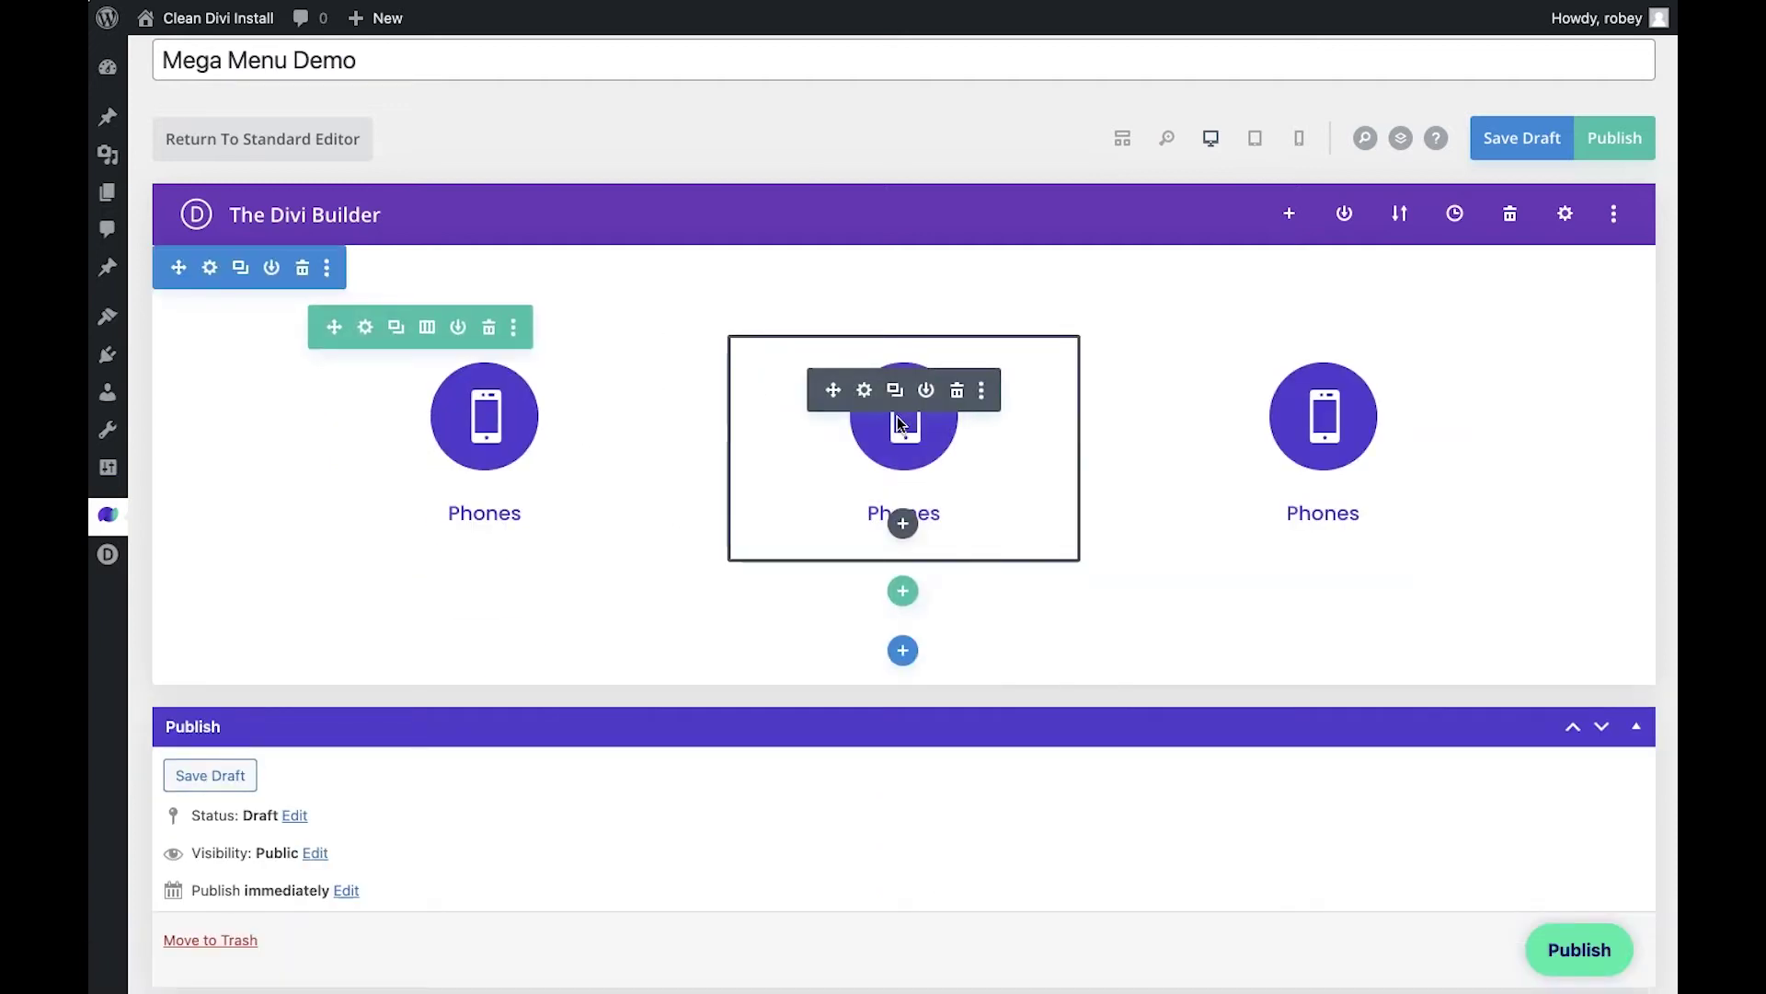
Change the second-column blurb's title to "Tablets" and its icon to the tablet, saving the changes.
left_click(864, 390)
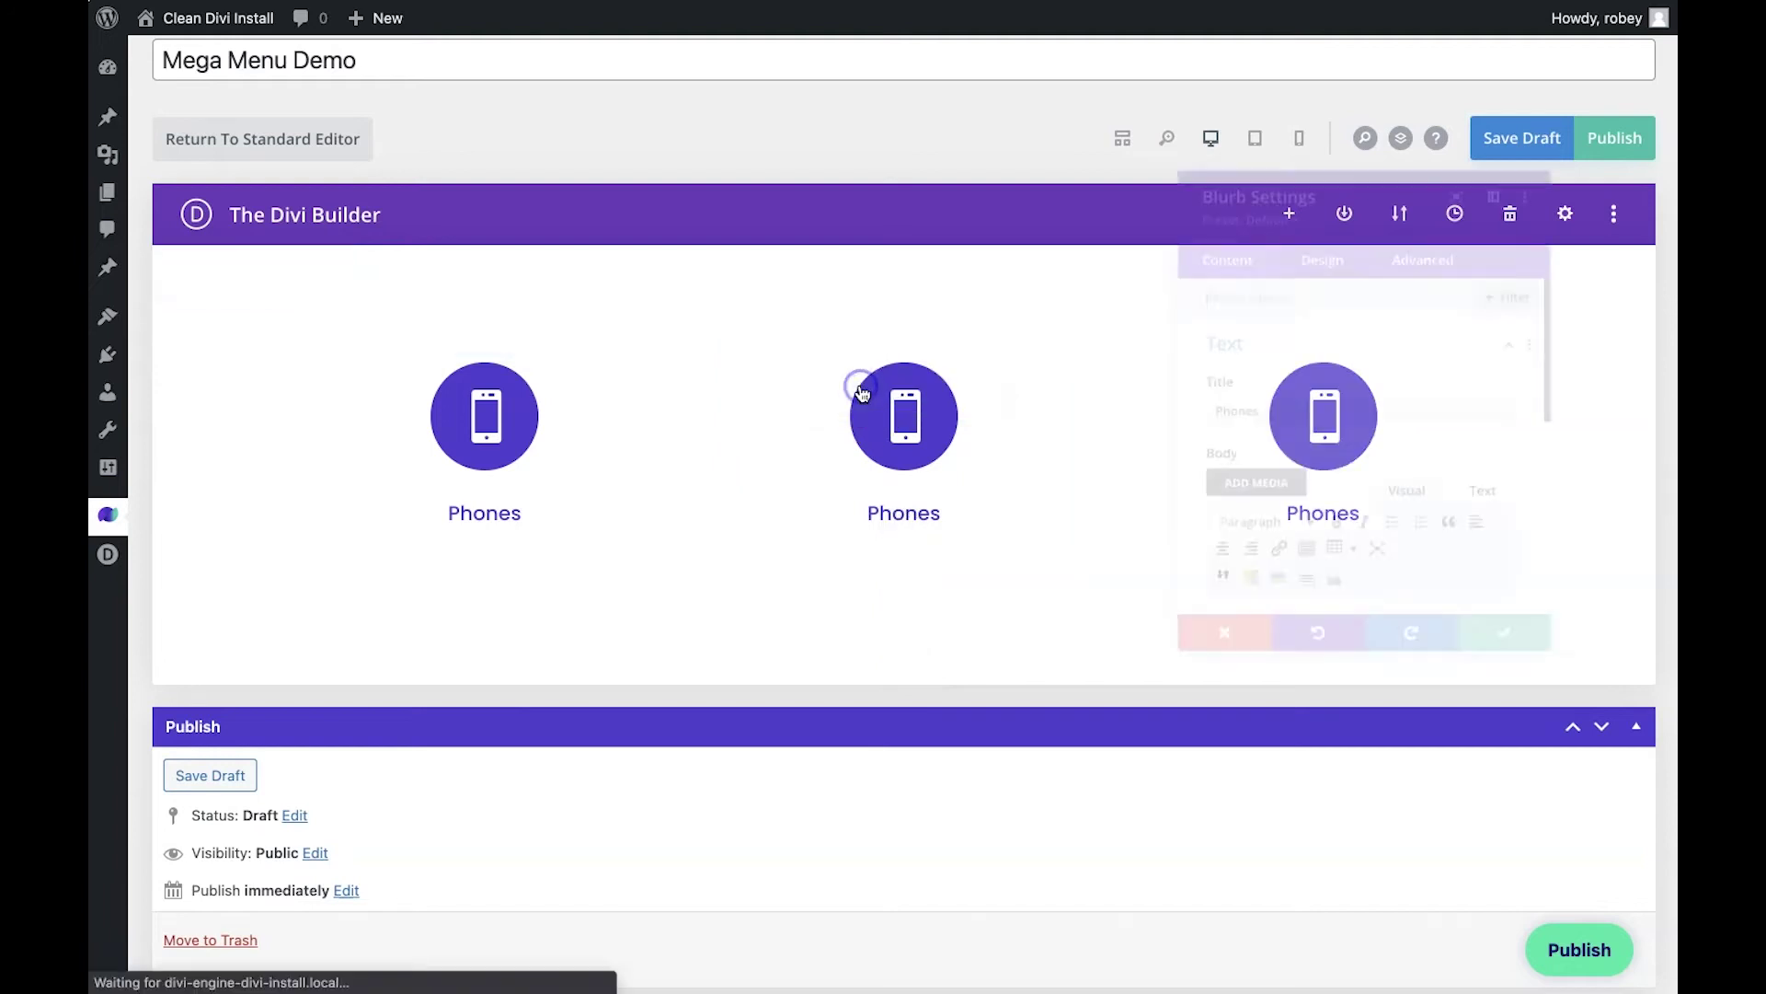
double_click(1256, 407)
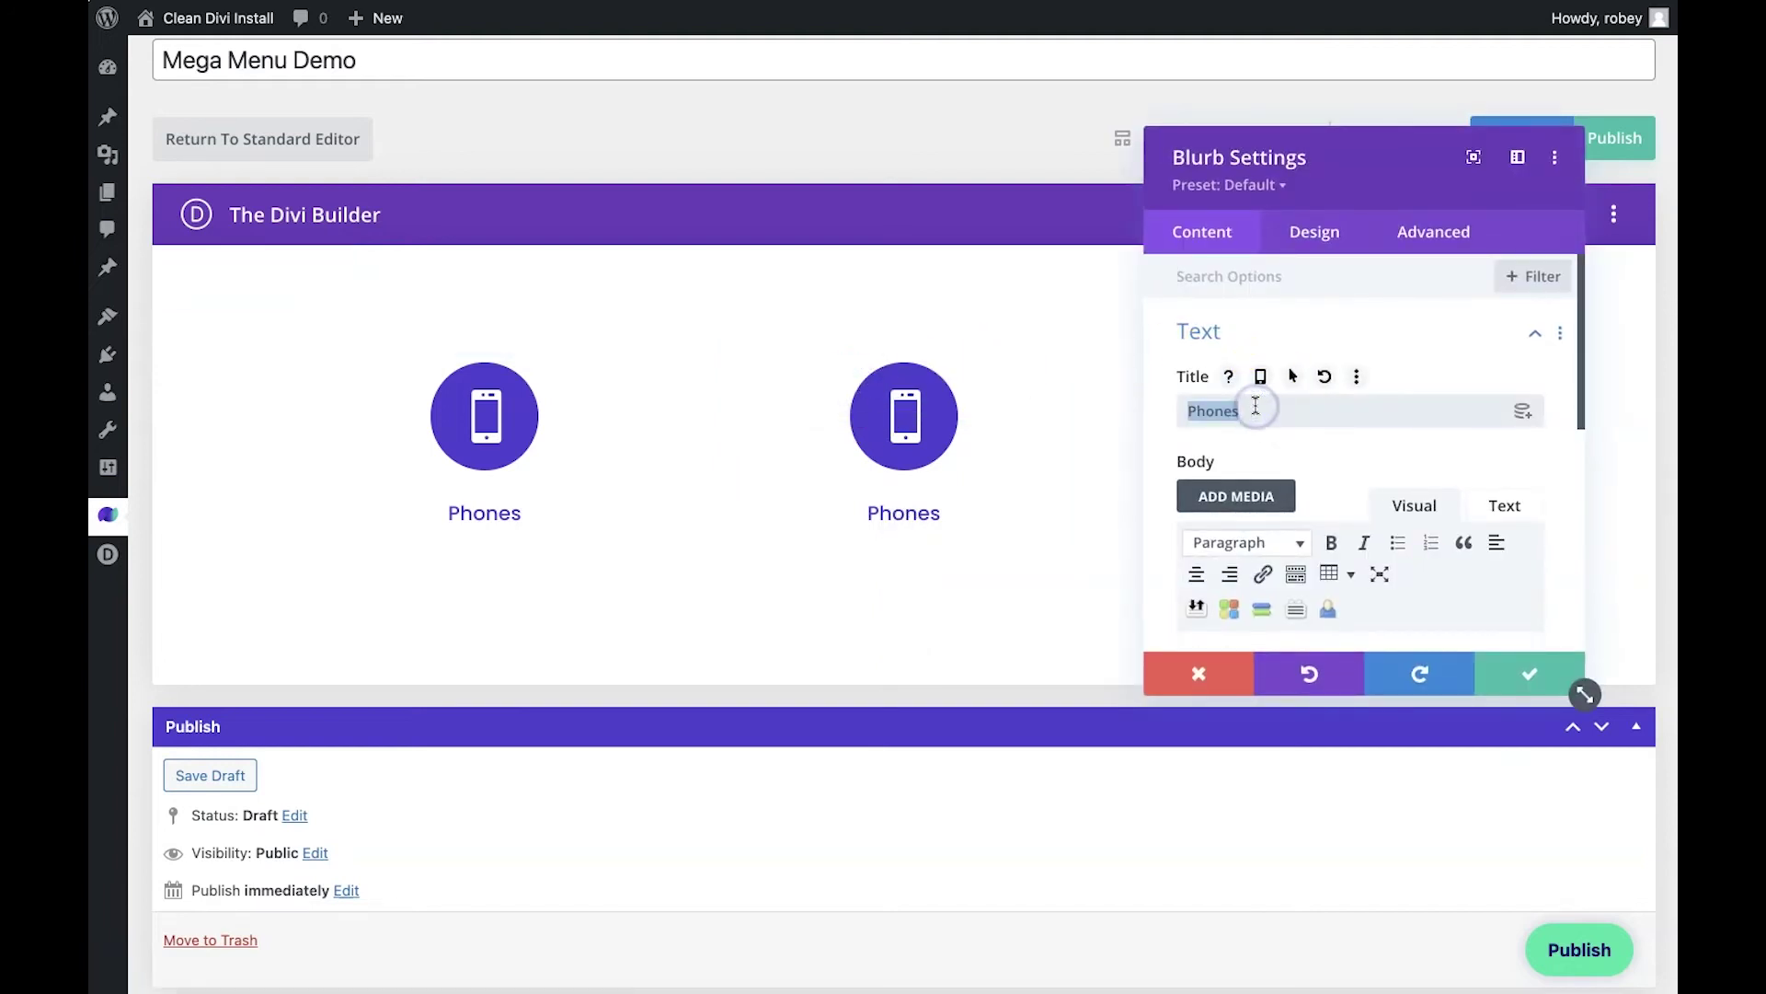
type("Tablets")
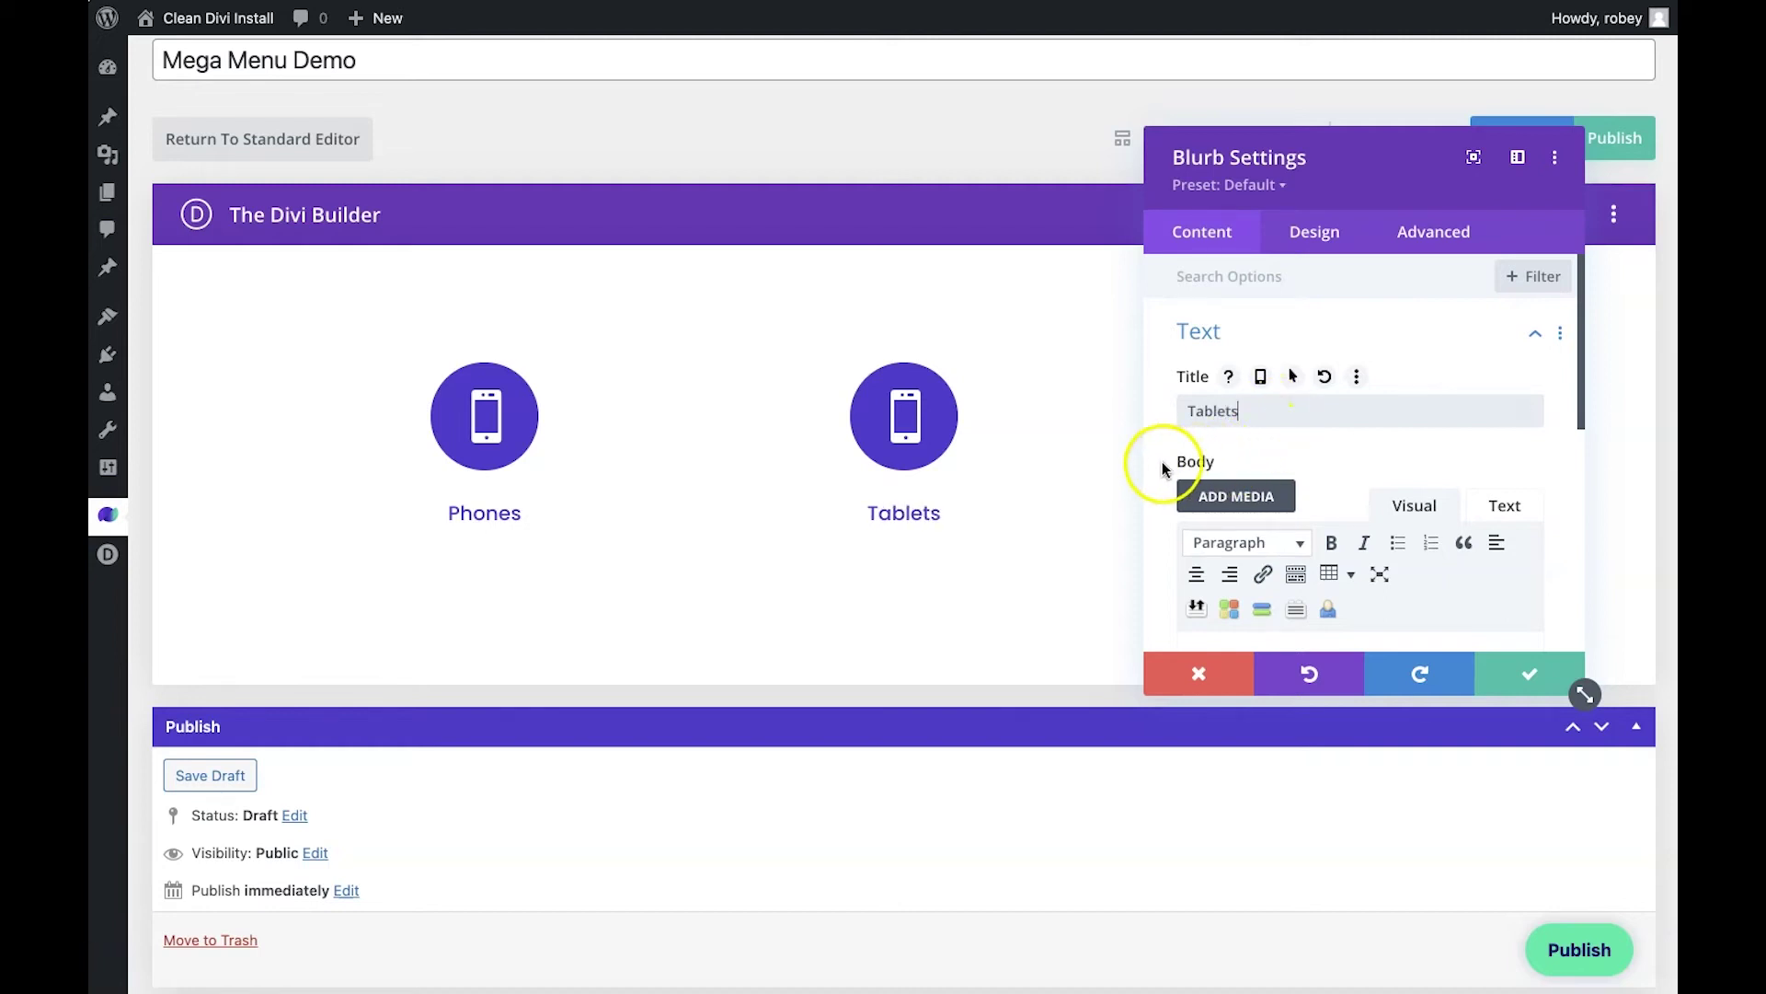
scroll(1164, 463, "down", 5)
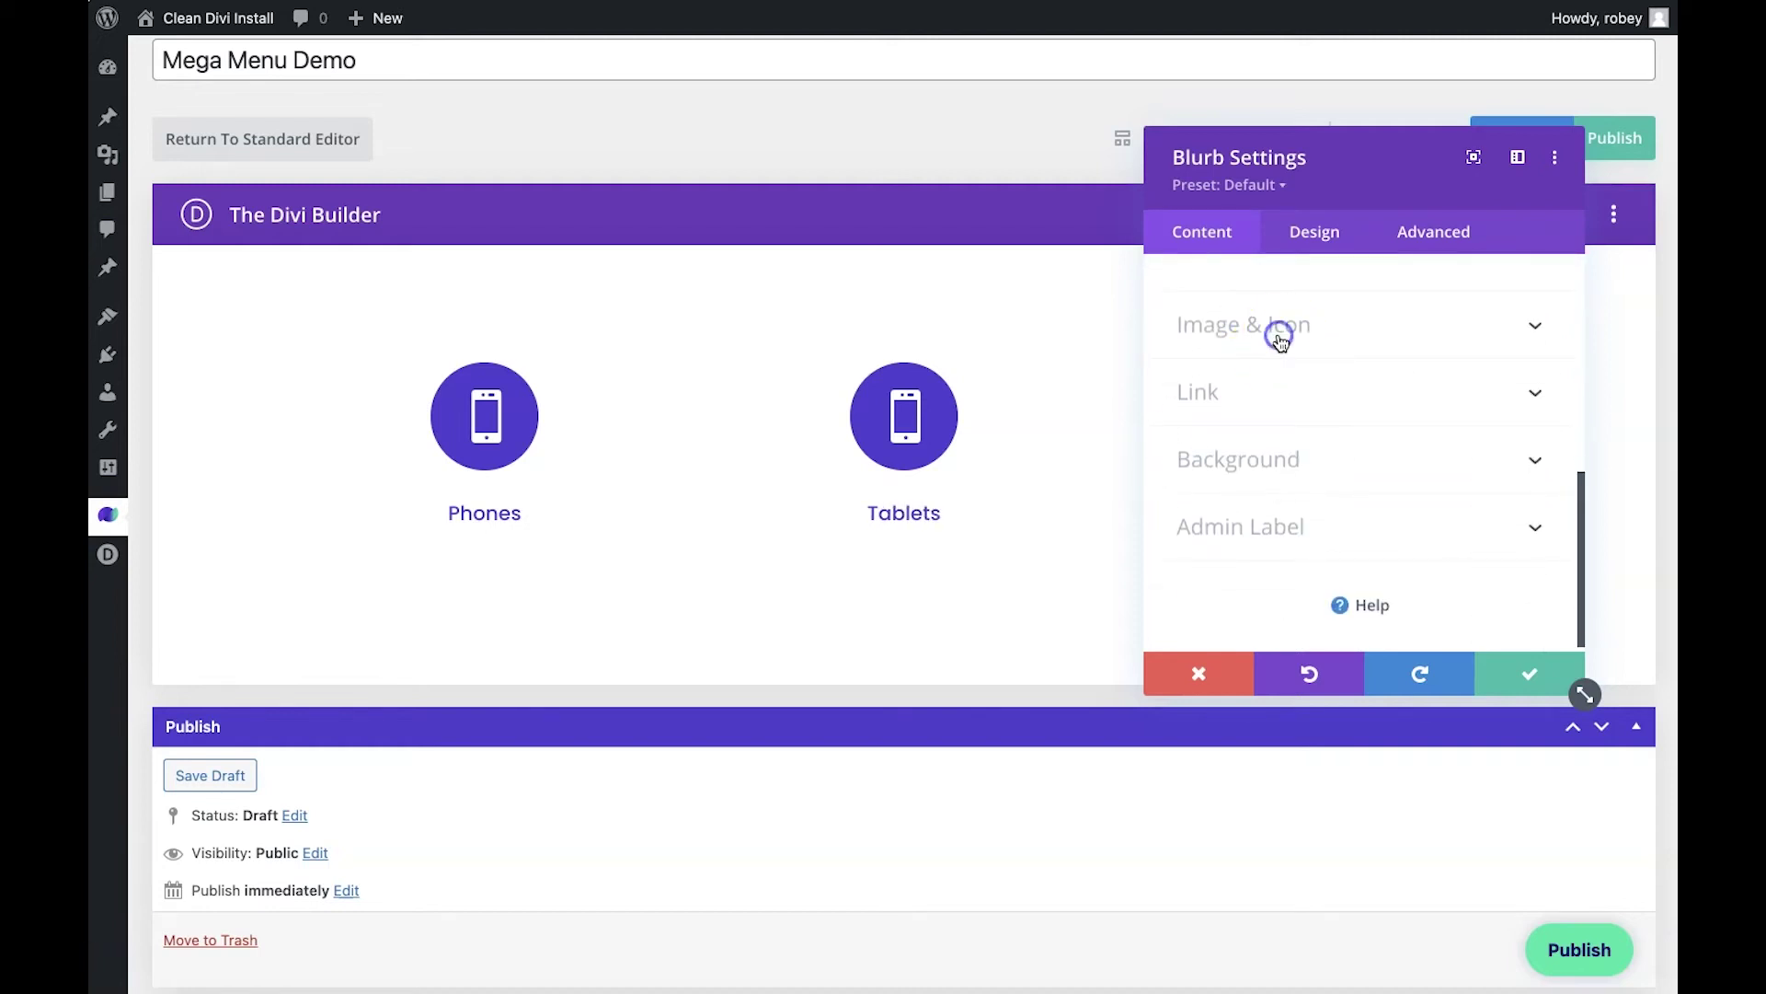
left_click(1280, 341)
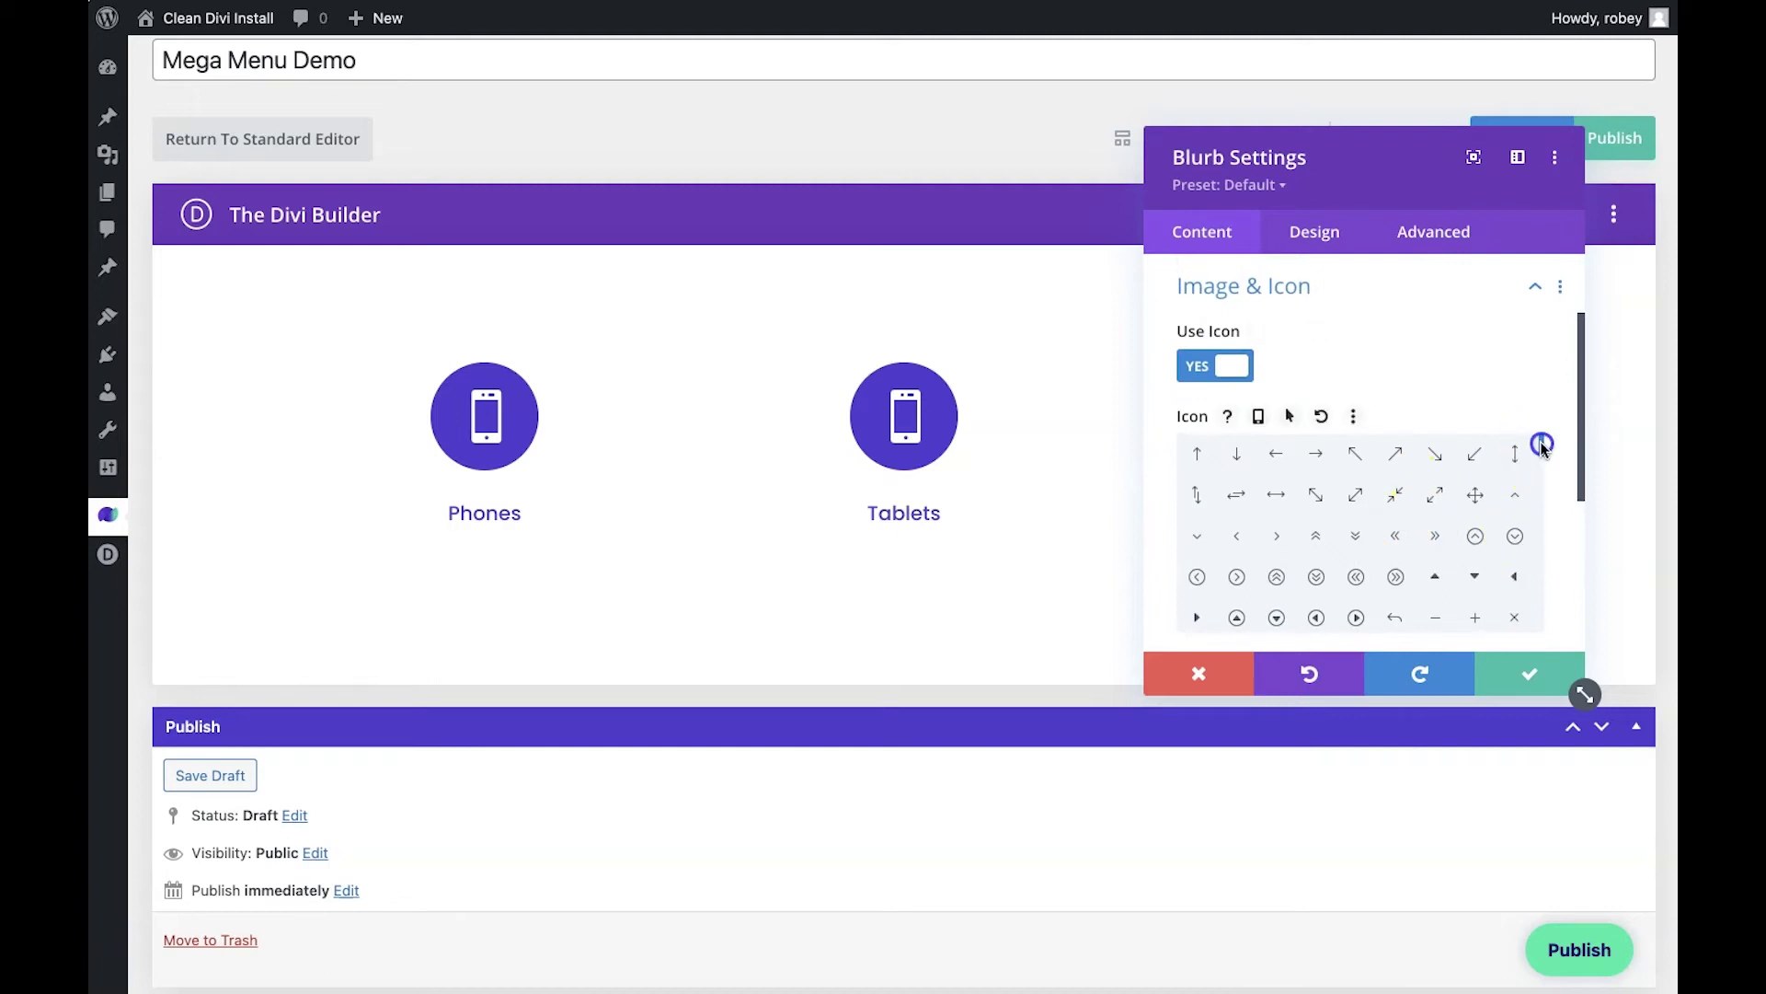
left_click_drag(1542, 445, 1542, 488)
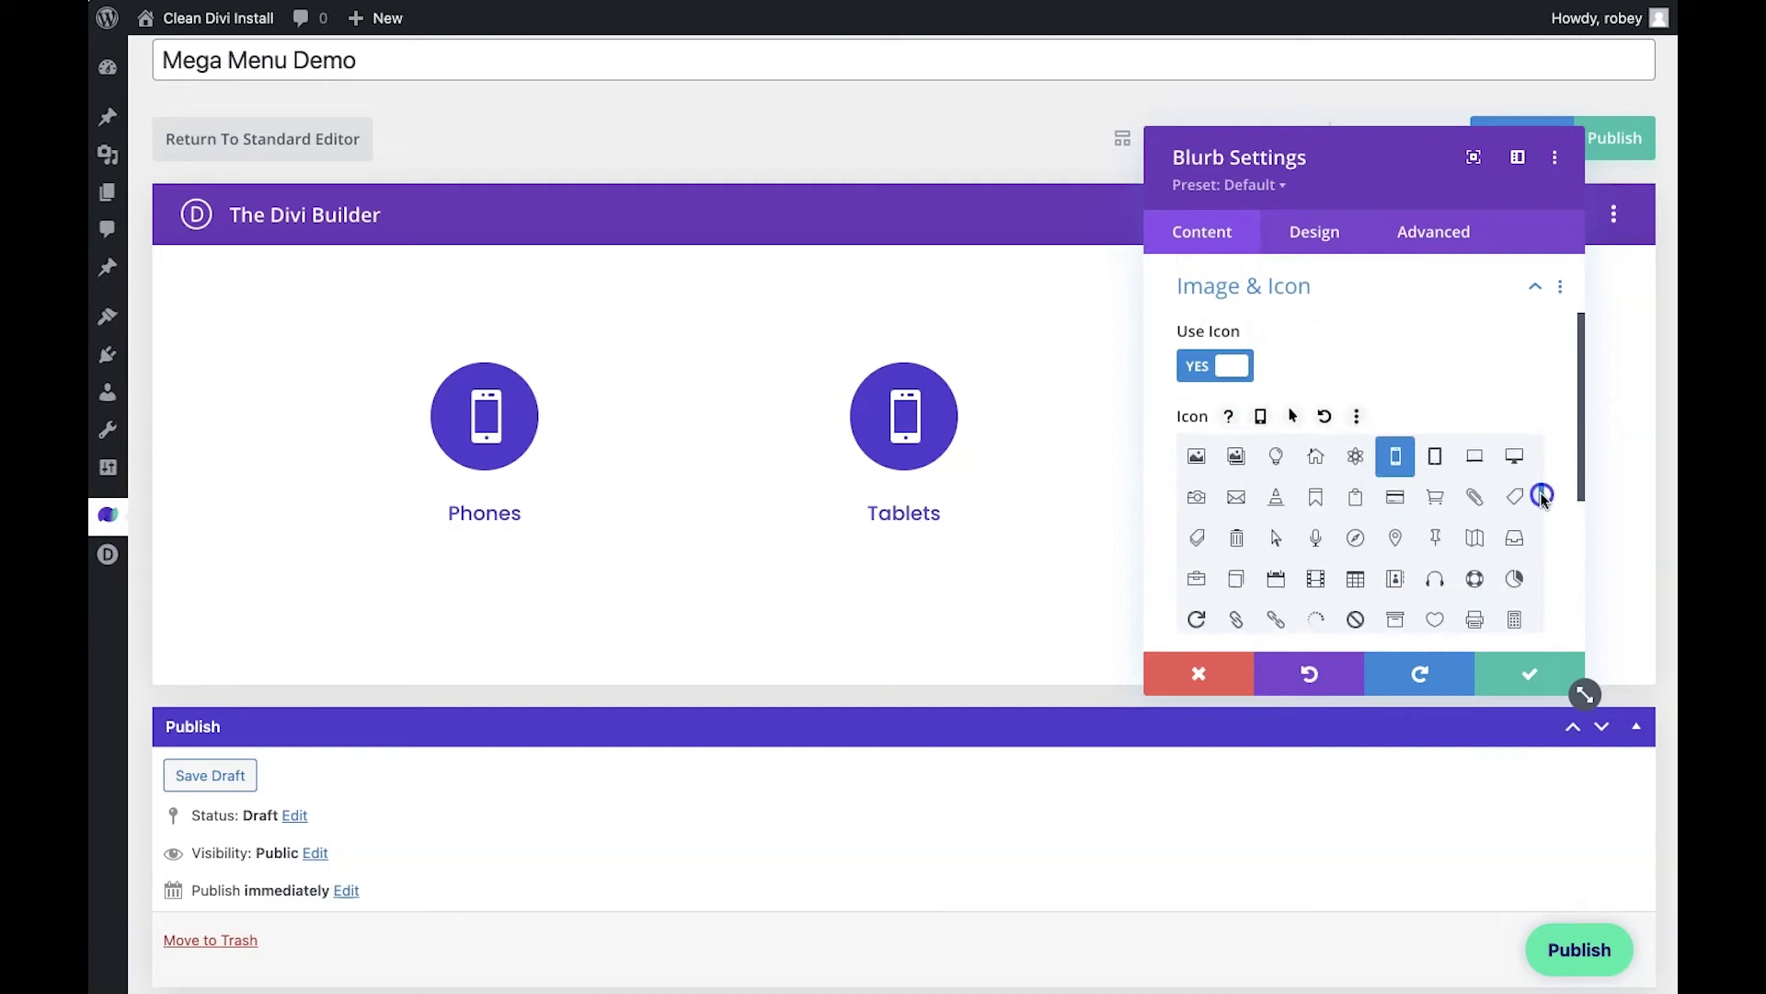
left_click(1436, 475)
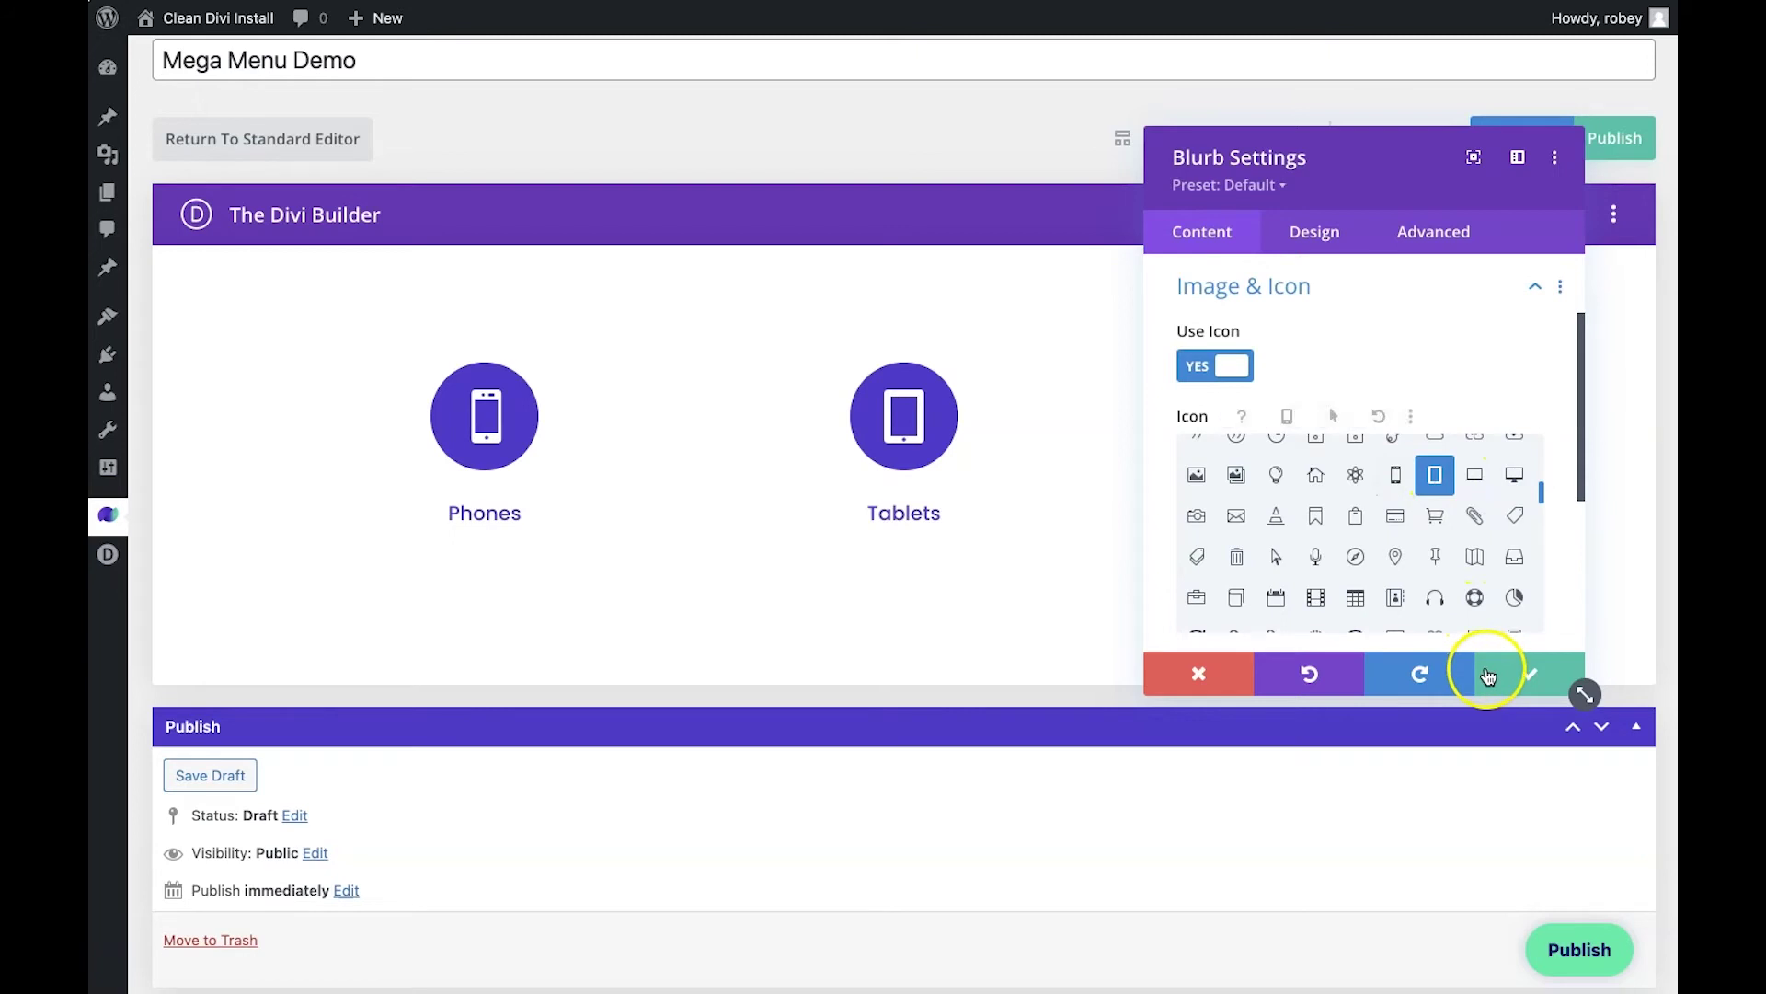
left_click(1522, 675)
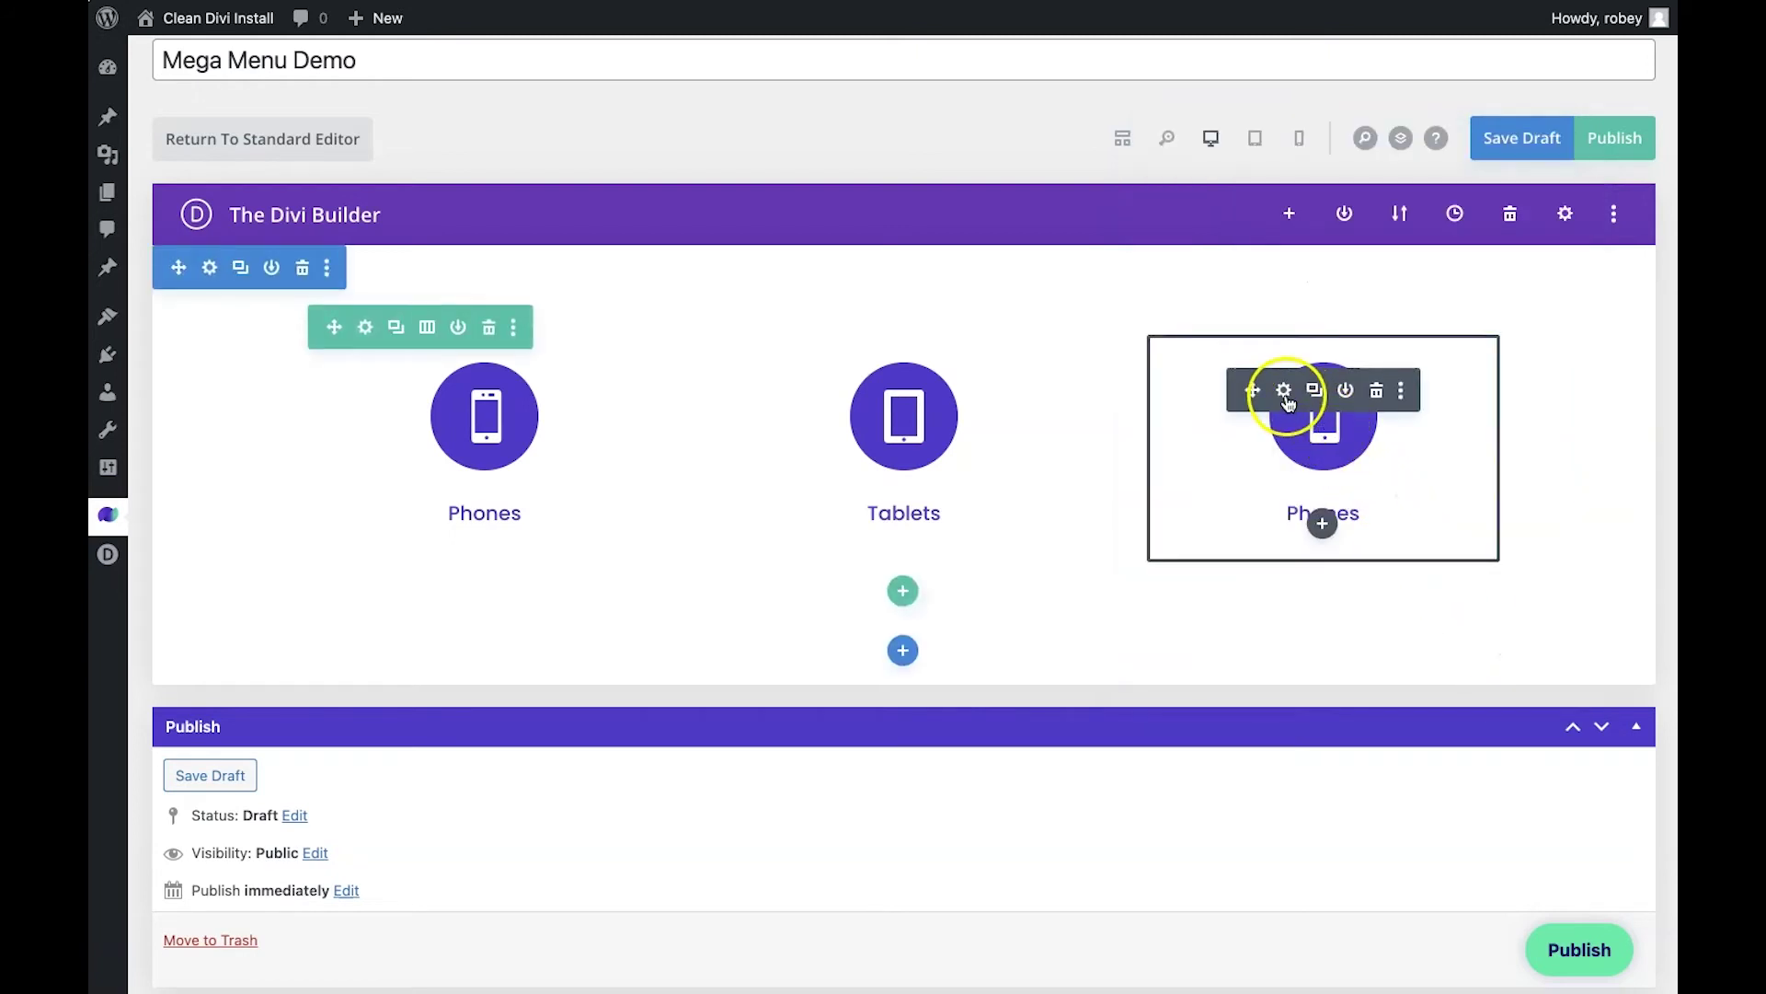
Change the third-column blurb's title to "Laptops" and its icon to the laptop.
left_click(1288, 392)
left_click(1292, 395)
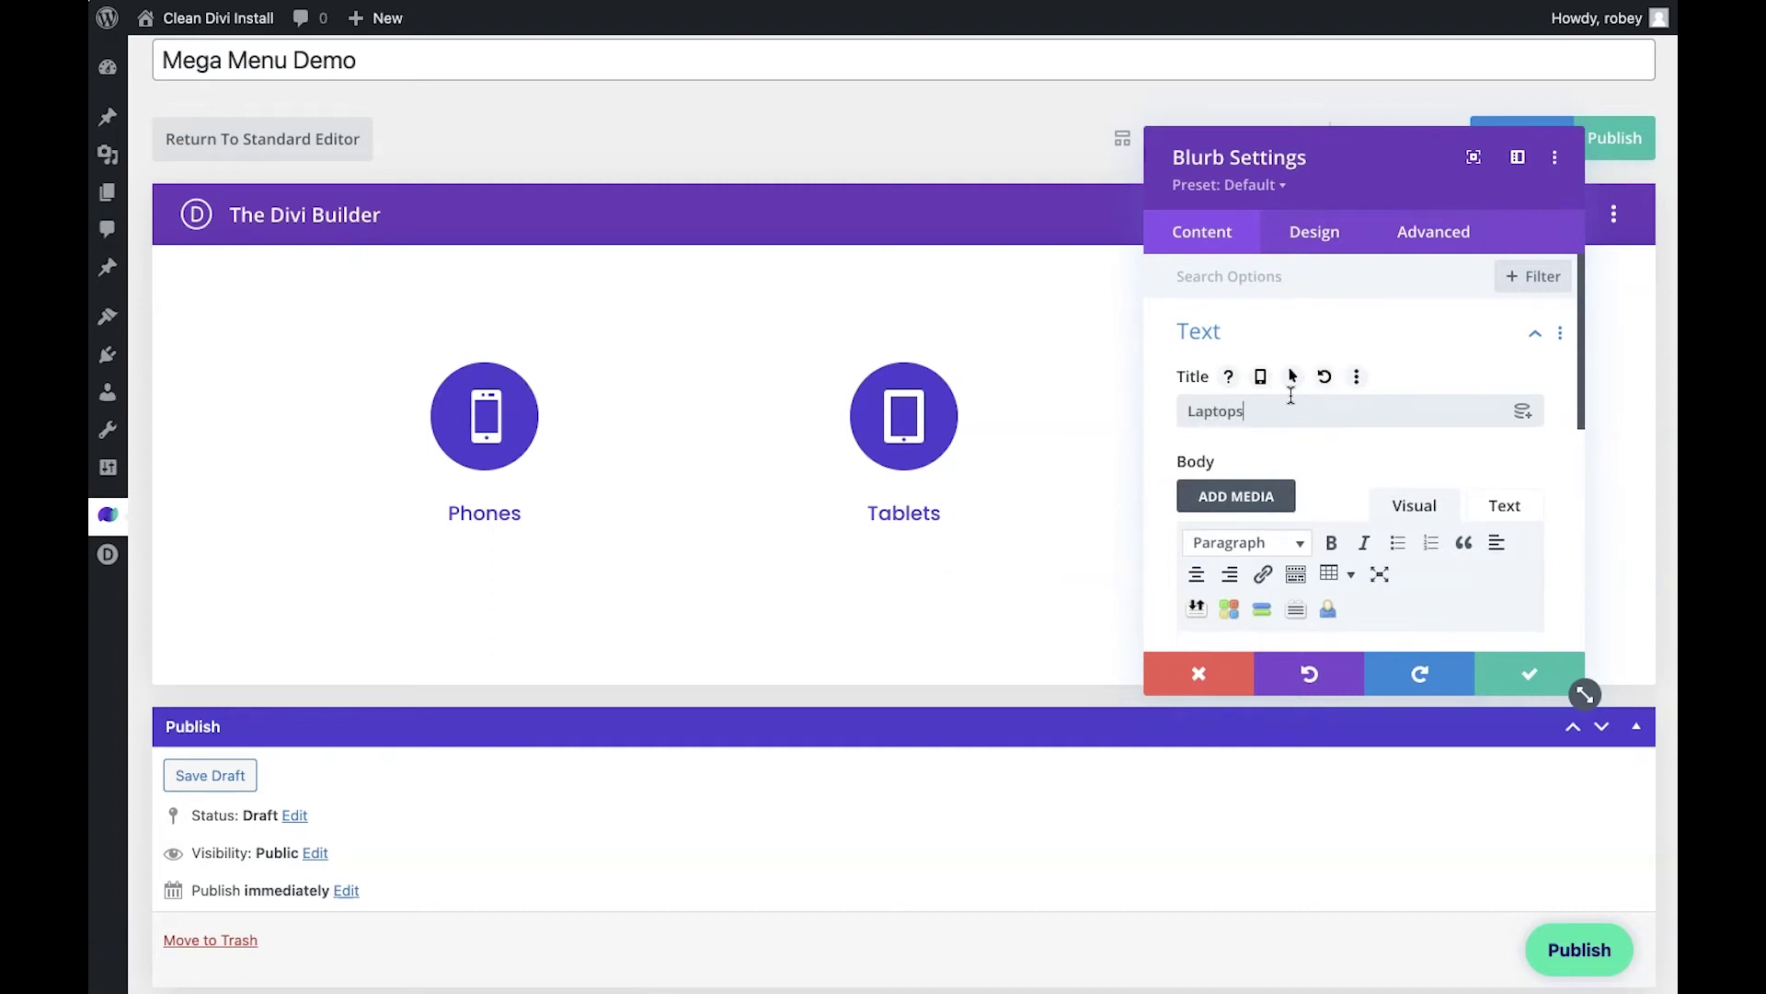
left_click(1318, 407)
scroll(1433, 496, "down", 5)
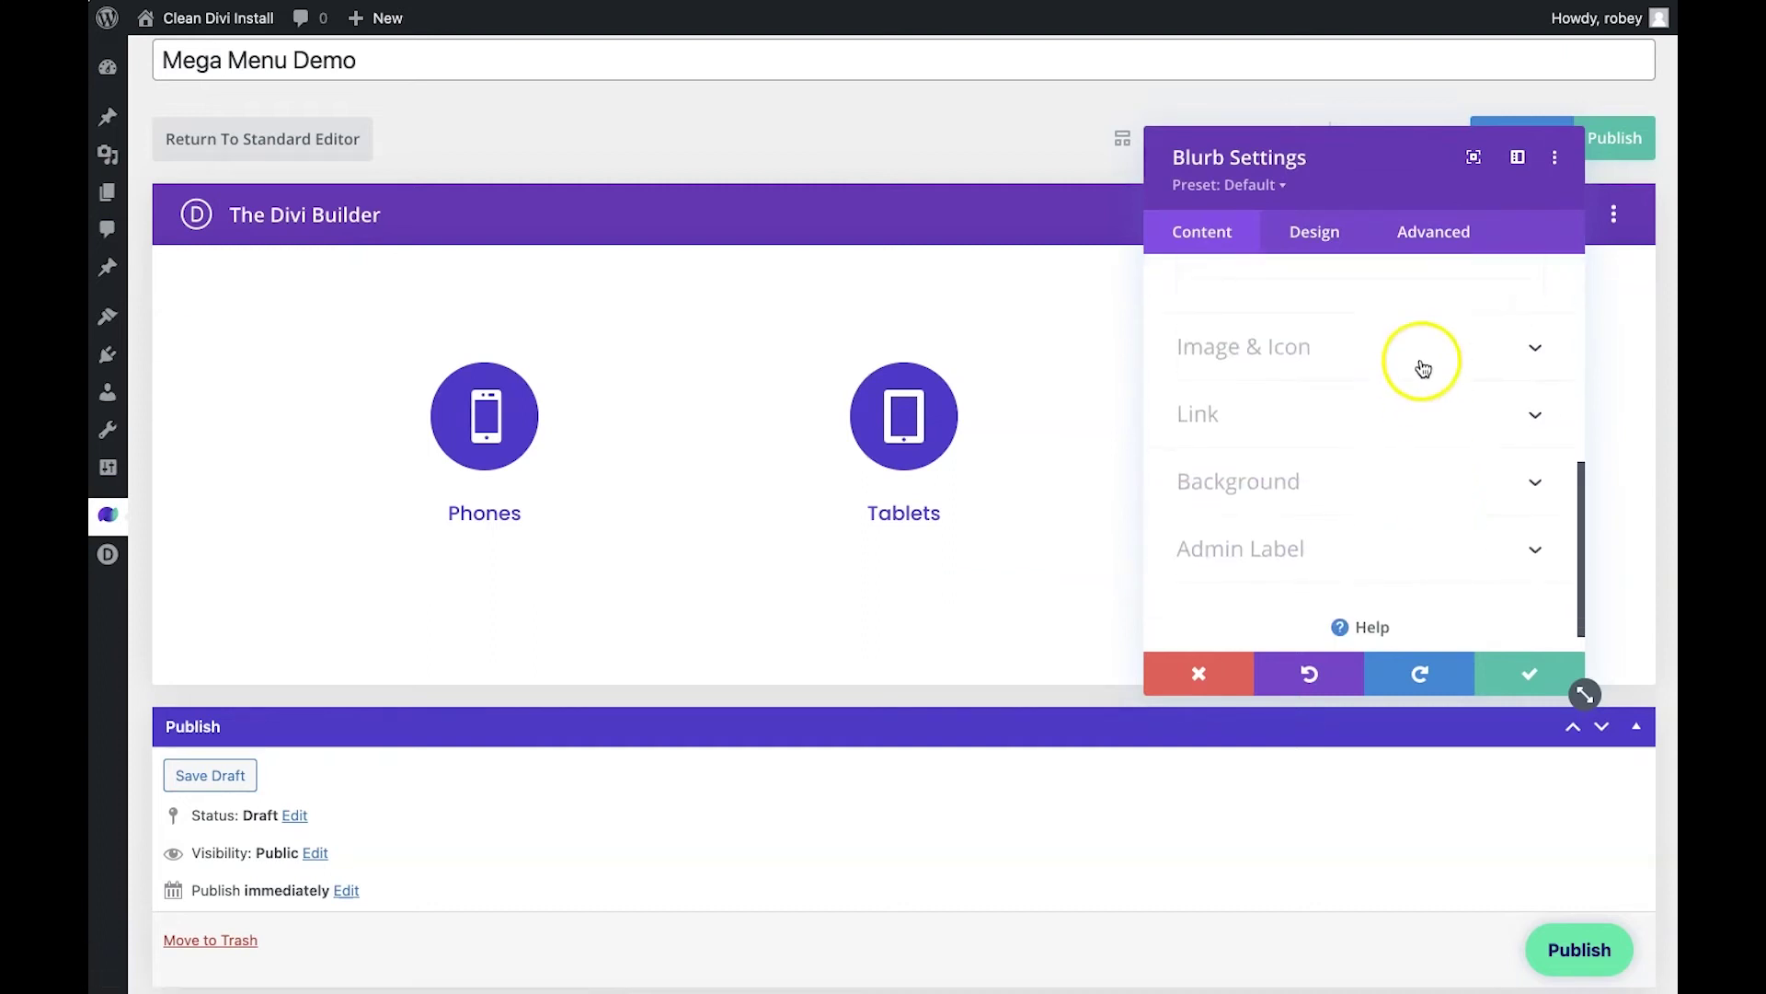
left_click(1420, 355)
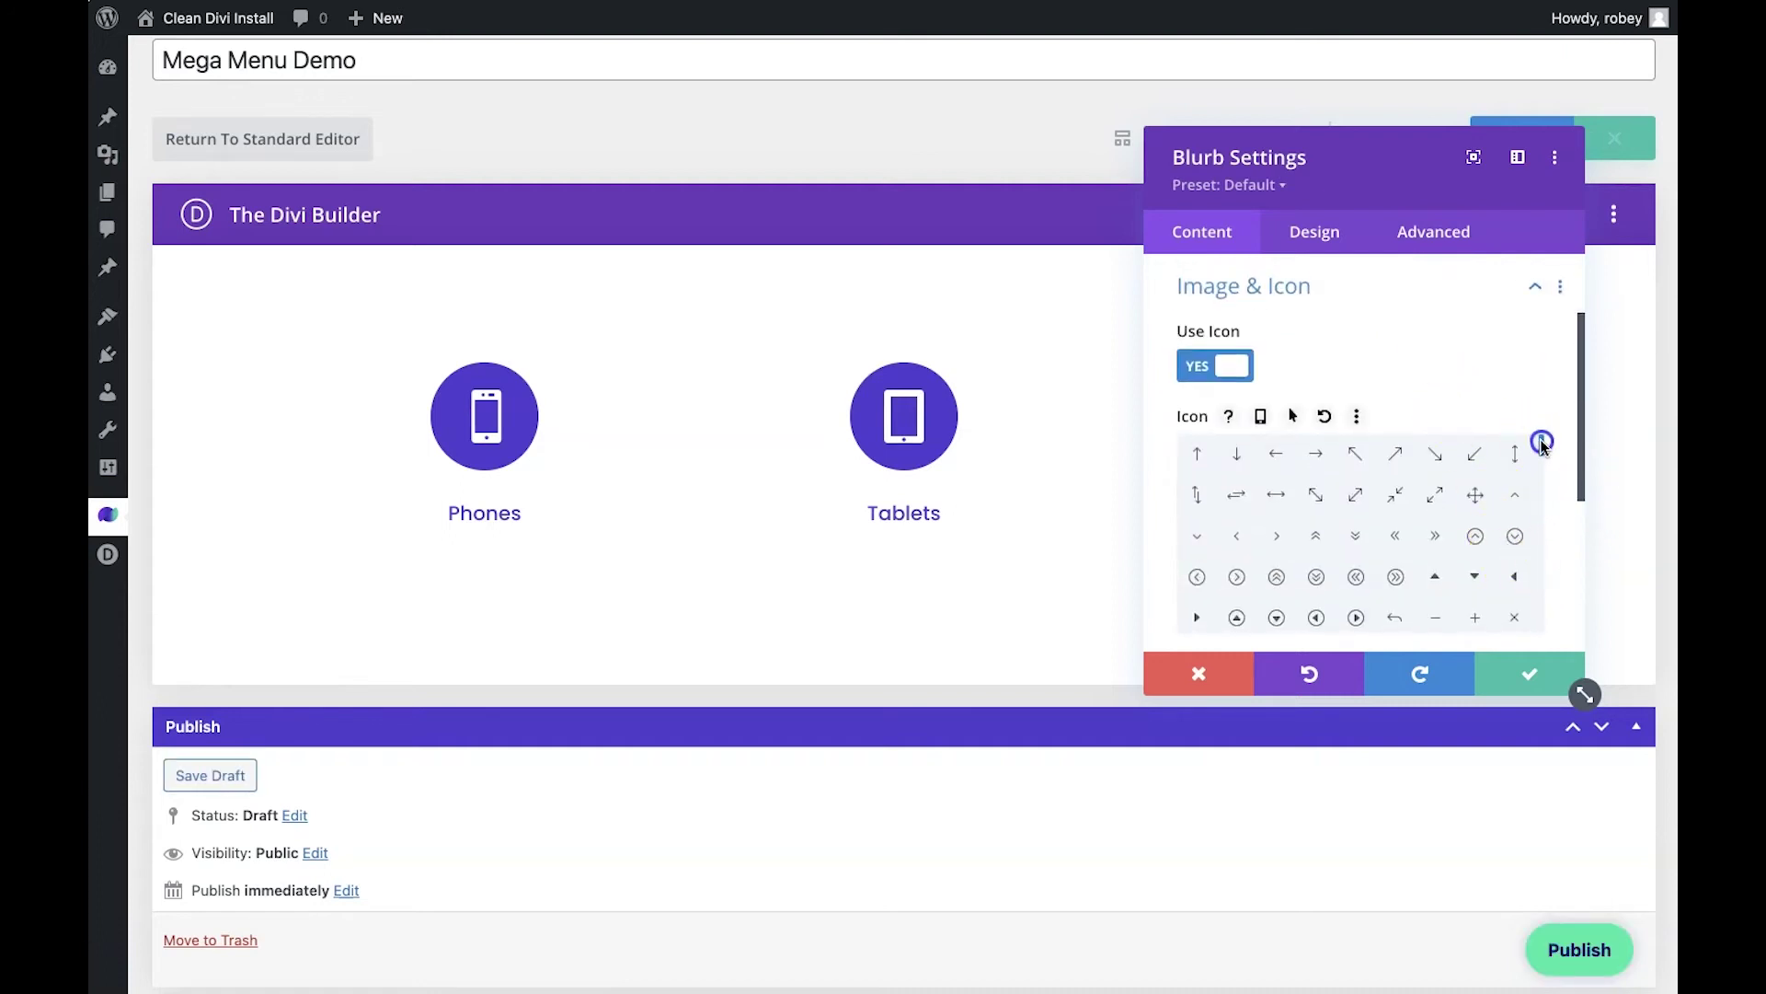
left_click_drag(1544, 463, 1544, 496)
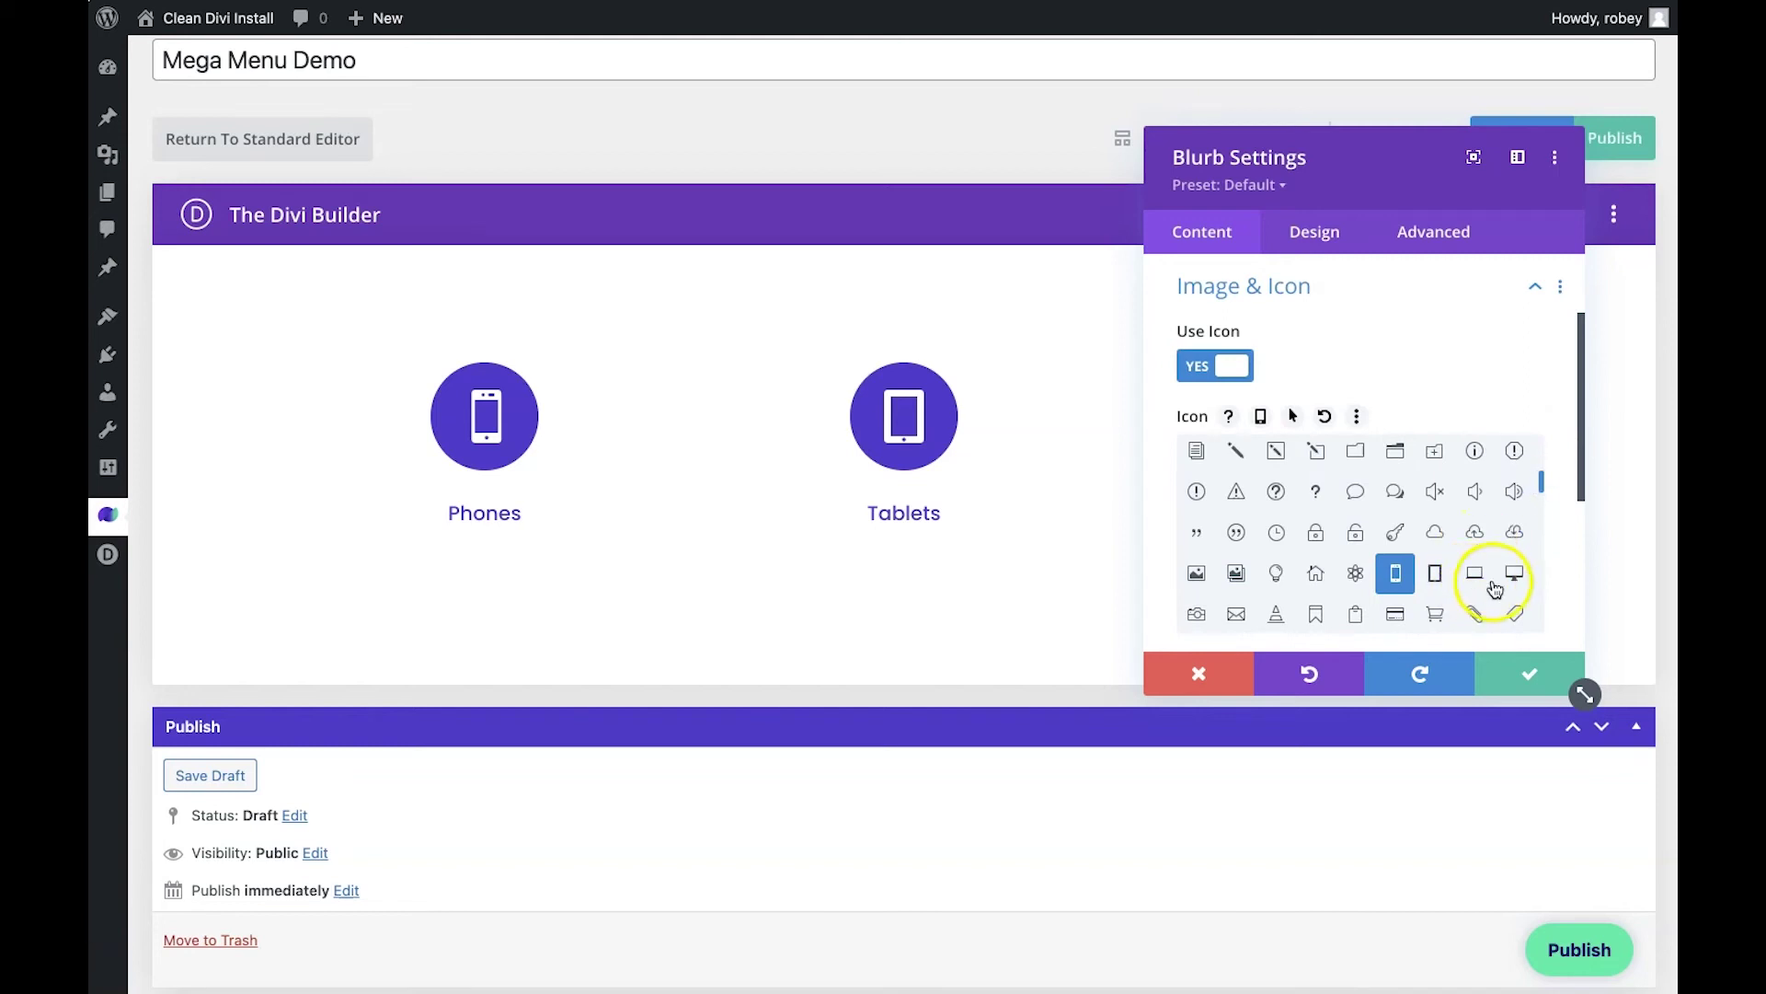
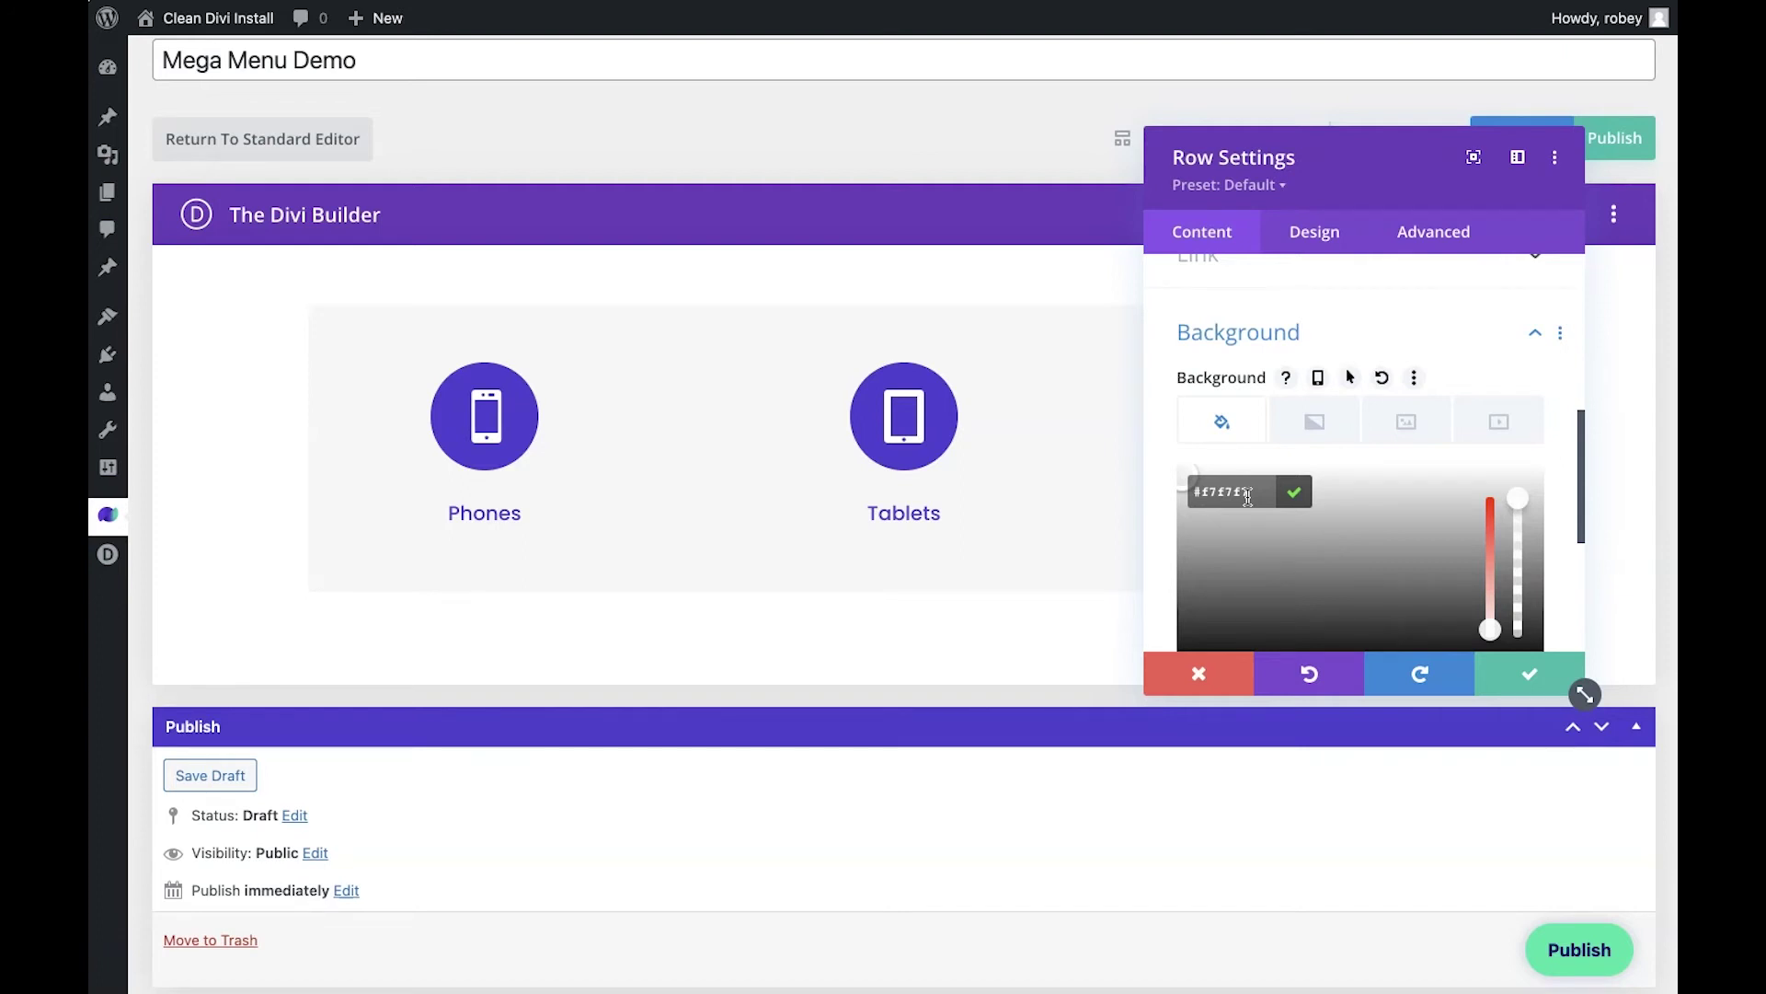
Enable a custom gutter width for the blurb row and set it to 1.
left_click(1301, 231)
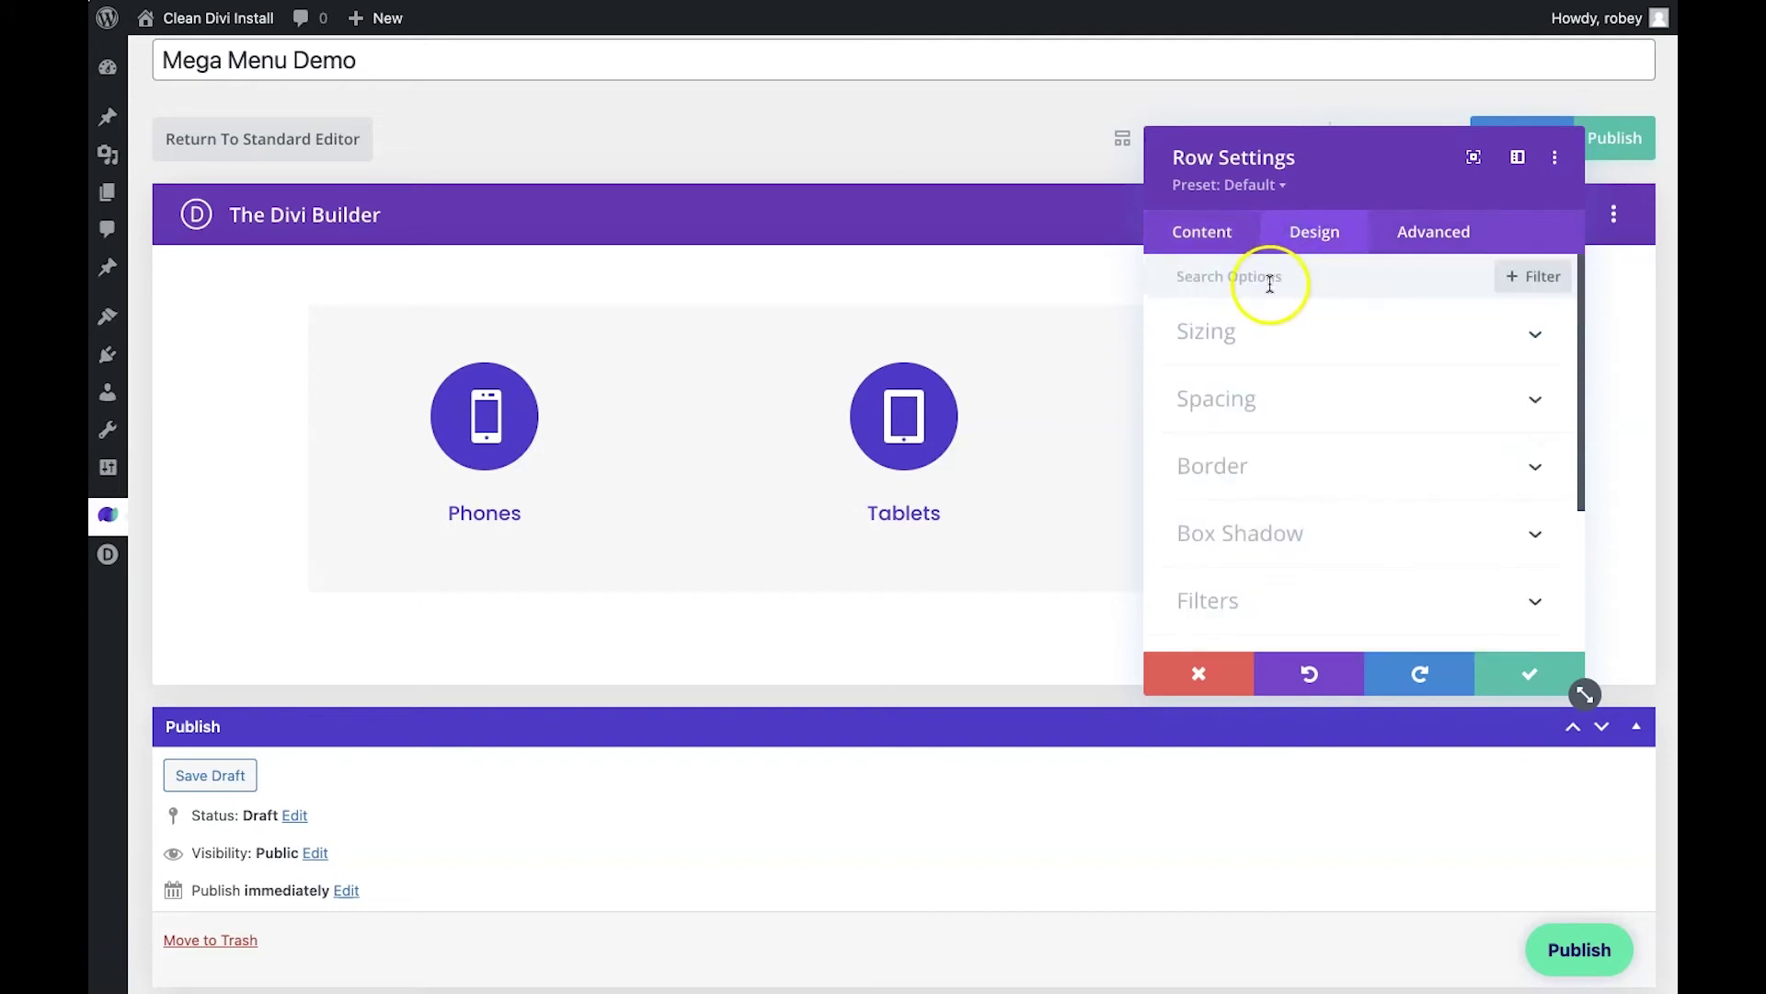
left_click(1313, 341)
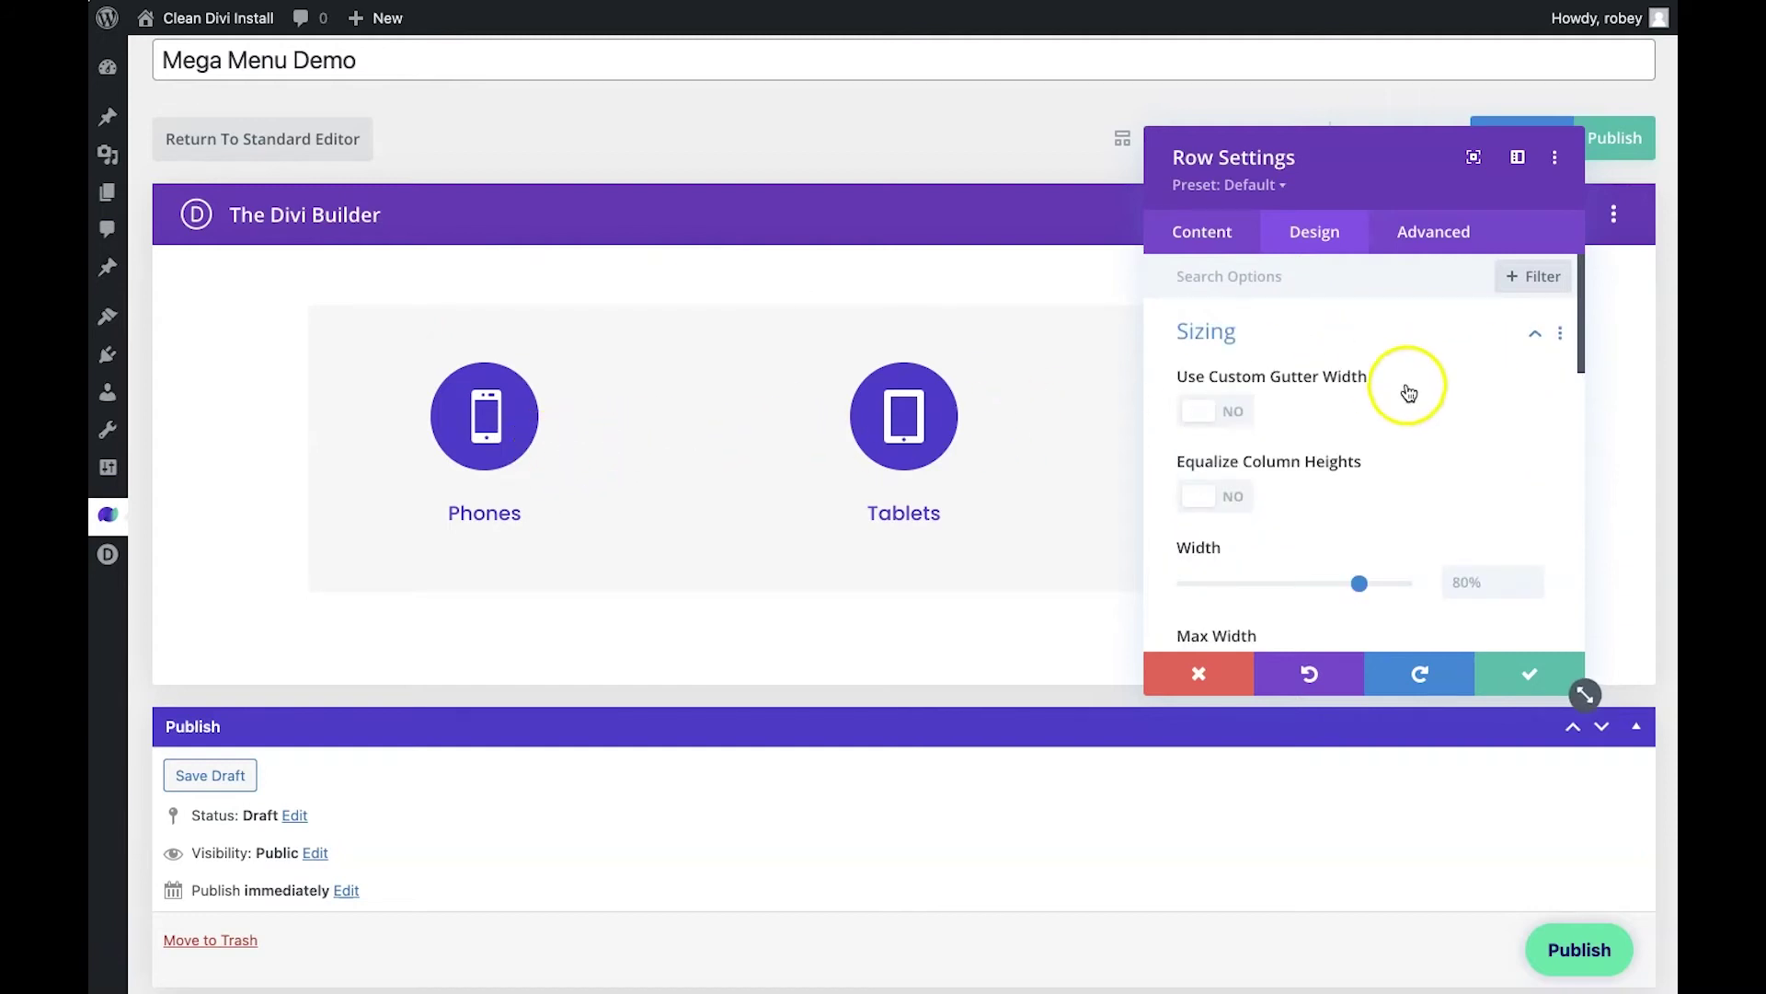
left_click(1213, 411)
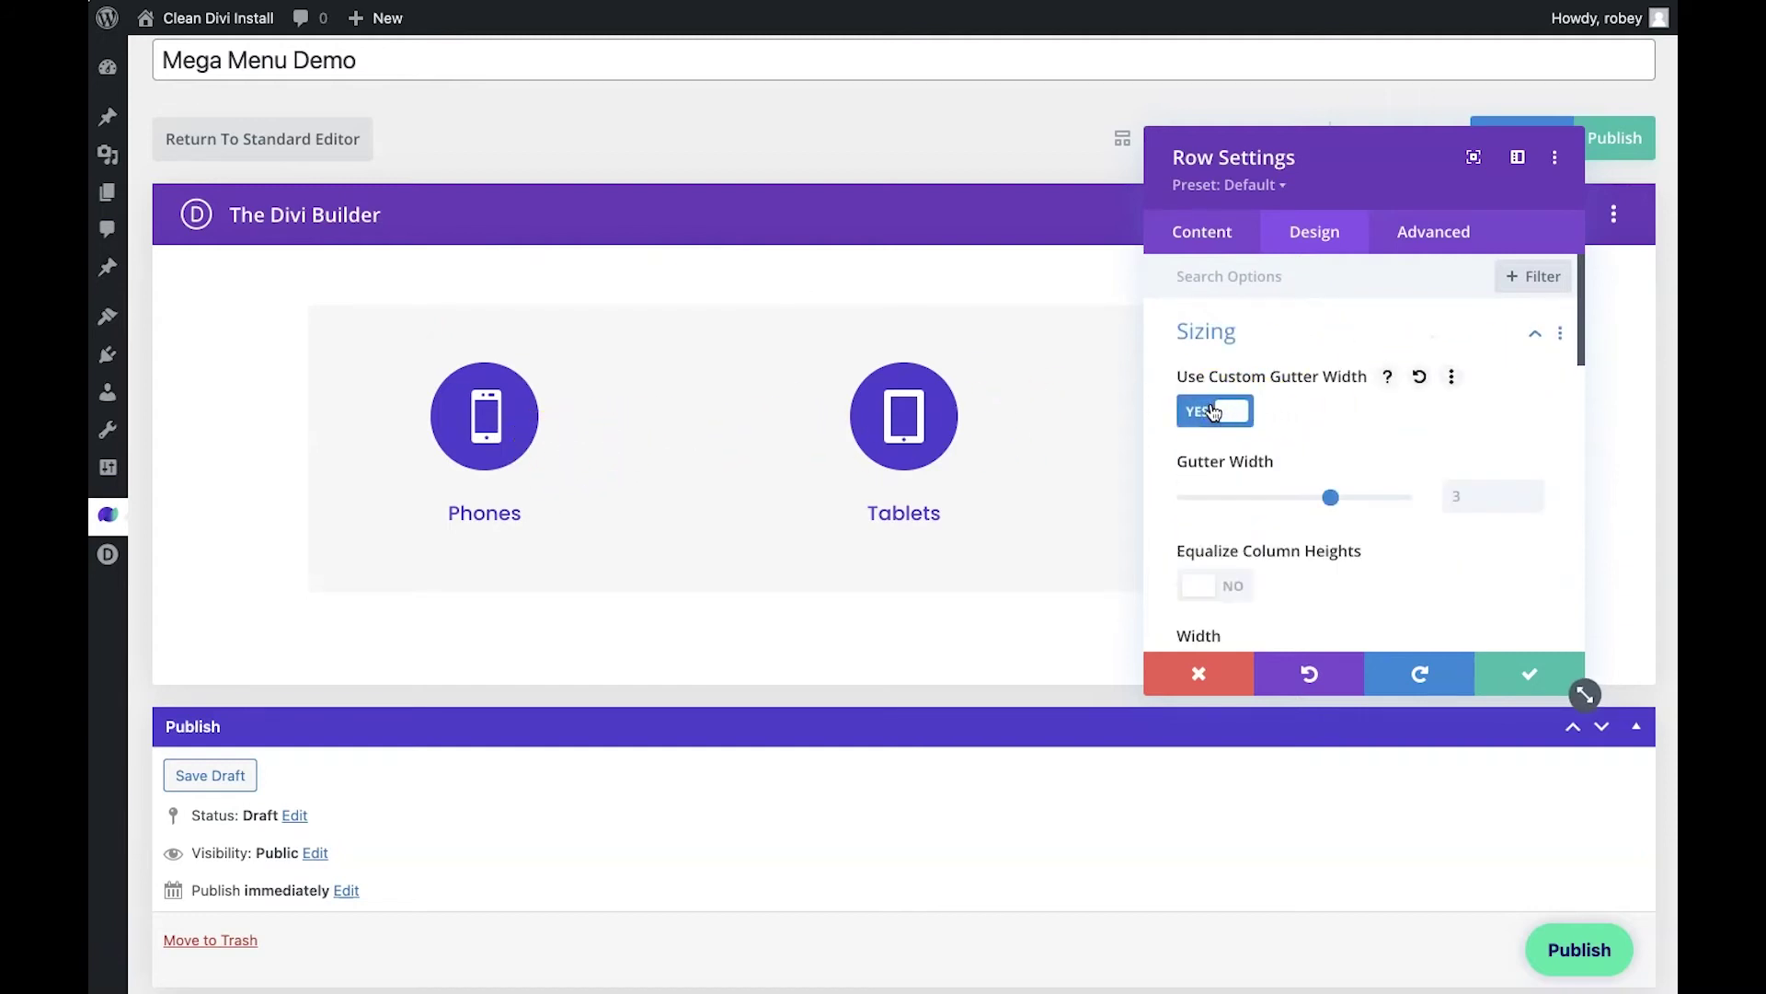
left_click_drag(1325, 496, 1164, 497)
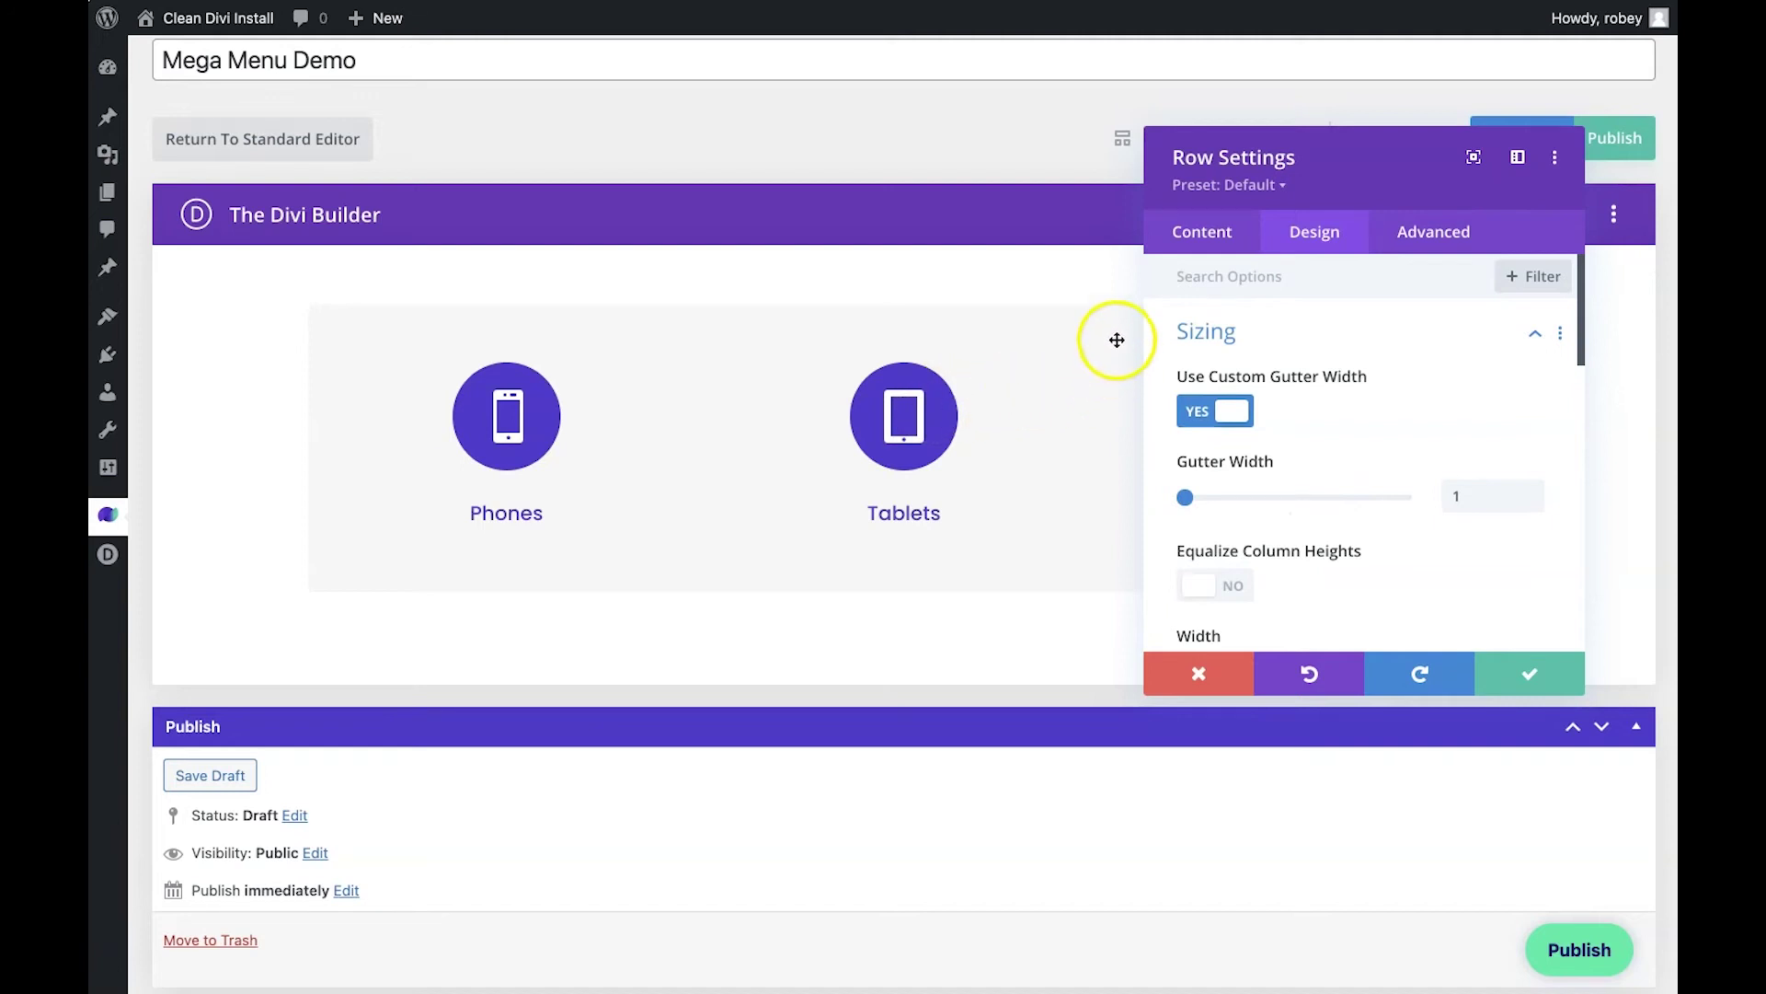
Set the row's top and bottom padding to a linked 0px and save the row settings.
scroll(1322, 419, "down", 8)
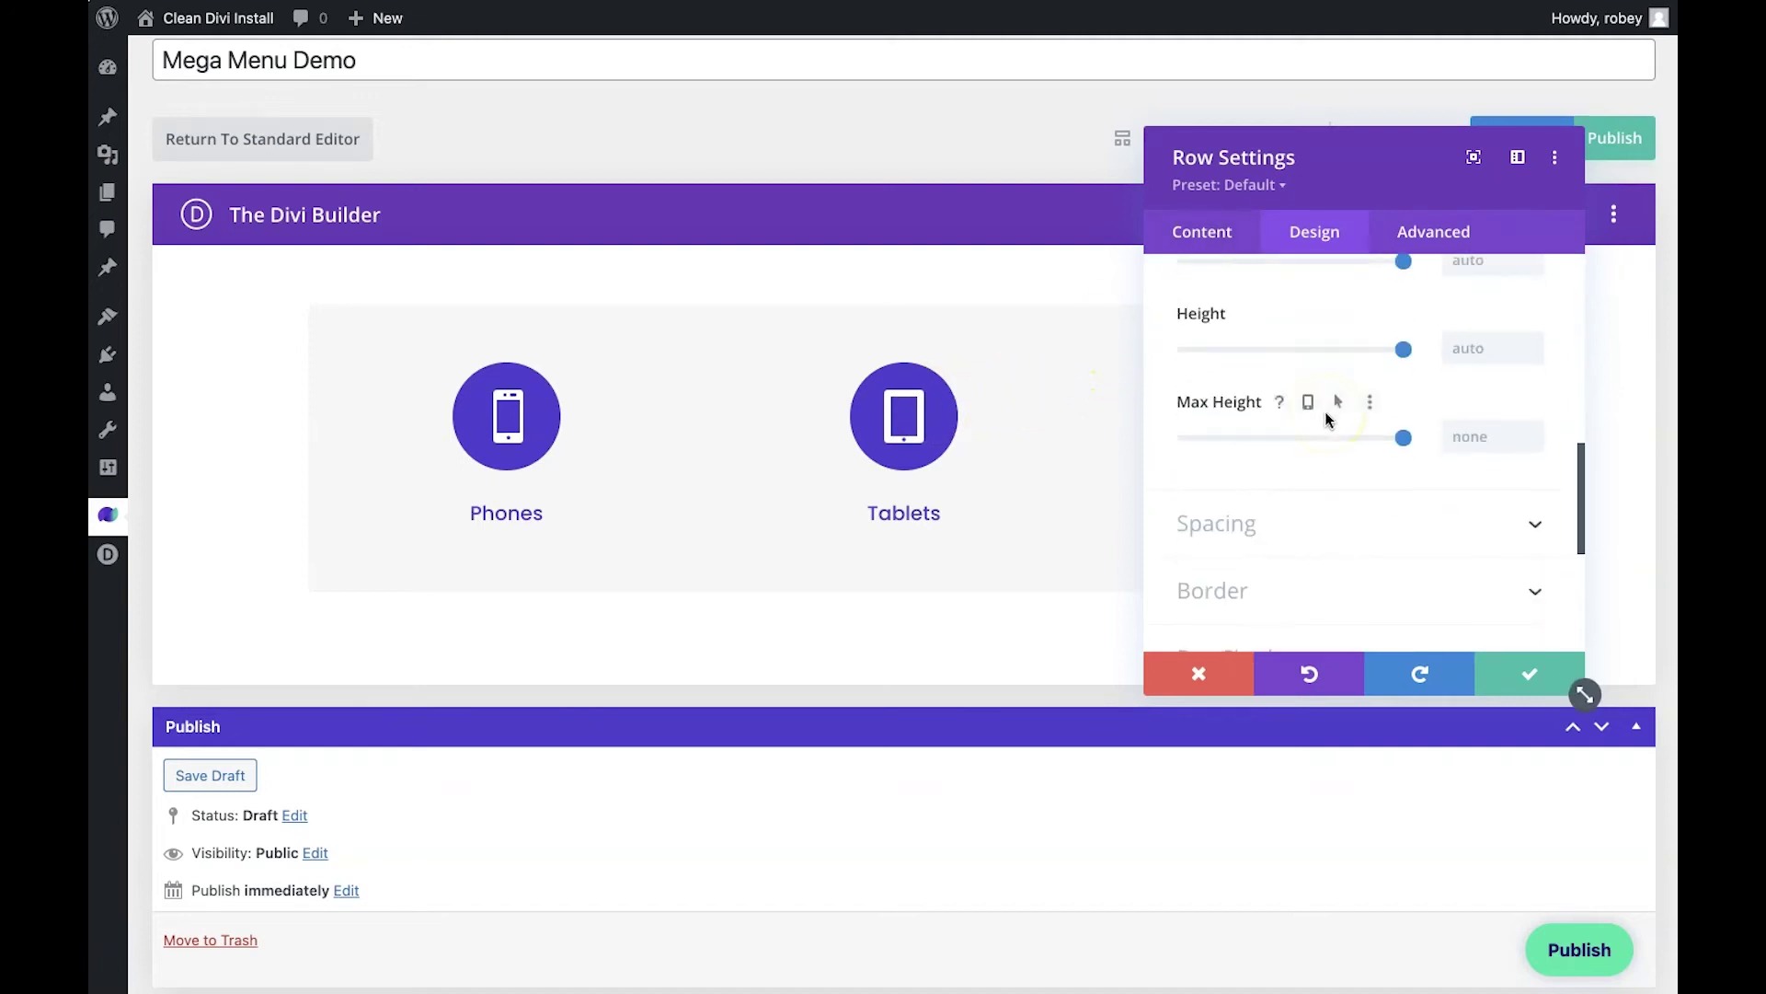
left_click(1245, 525)
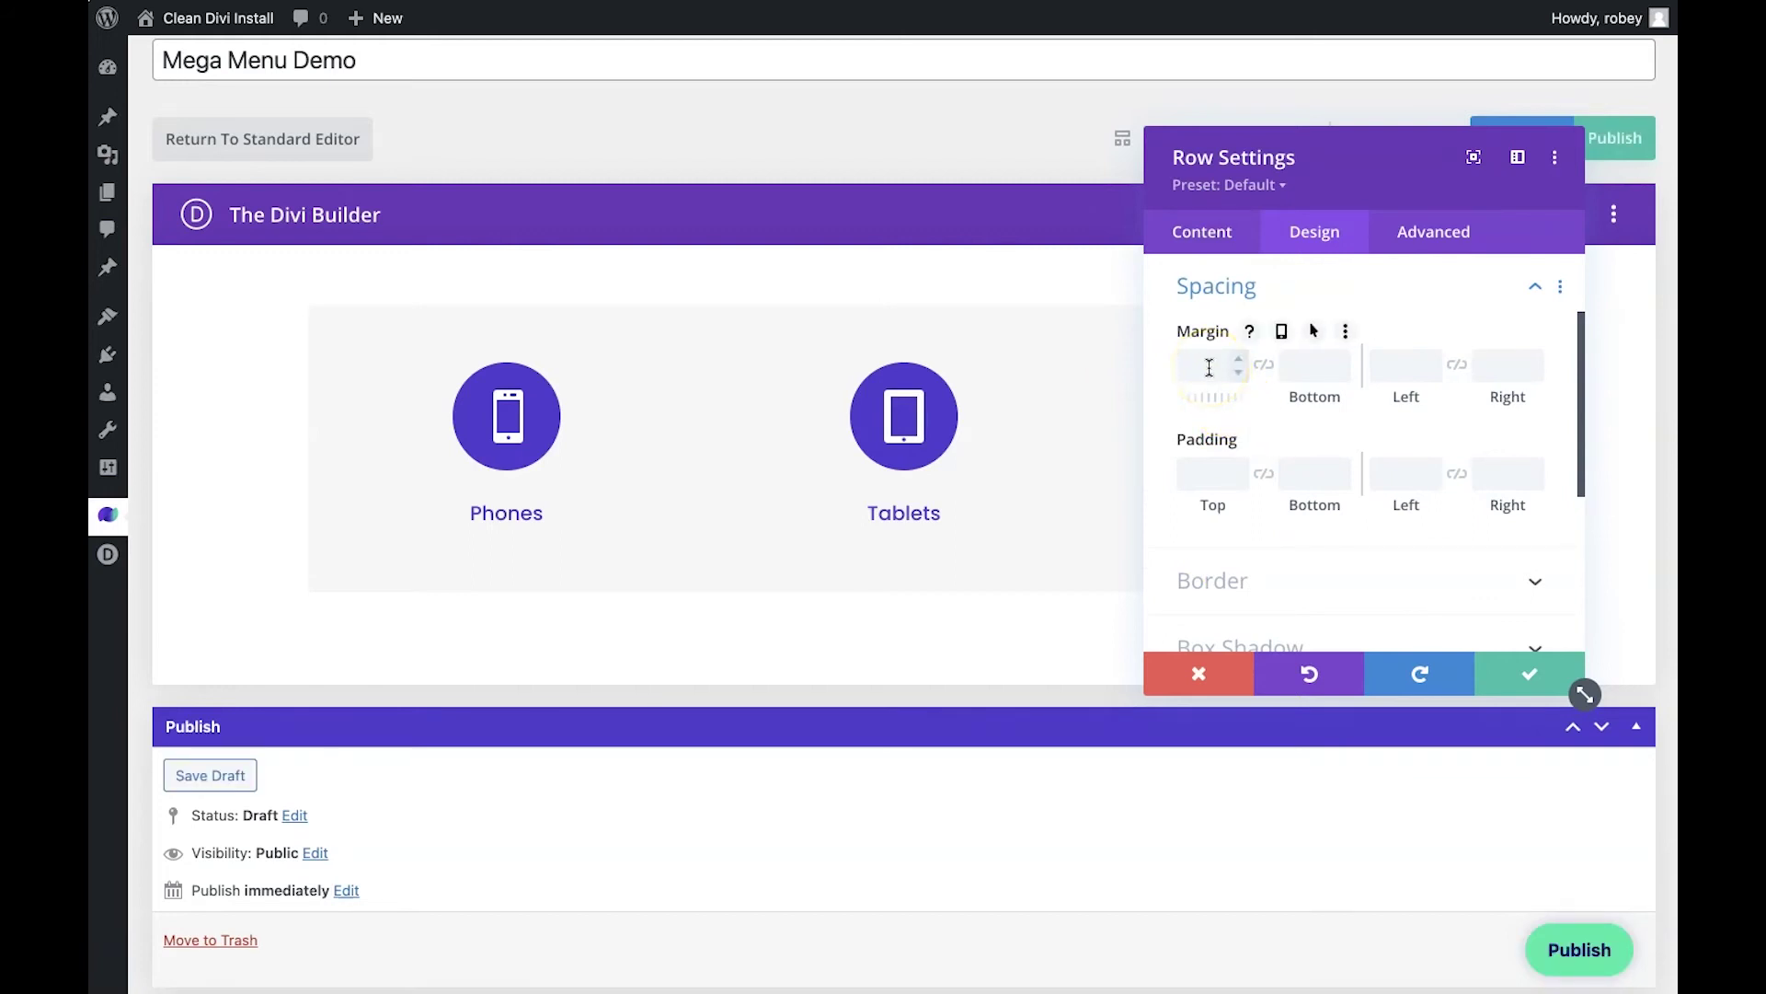
left_click(1207, 473)
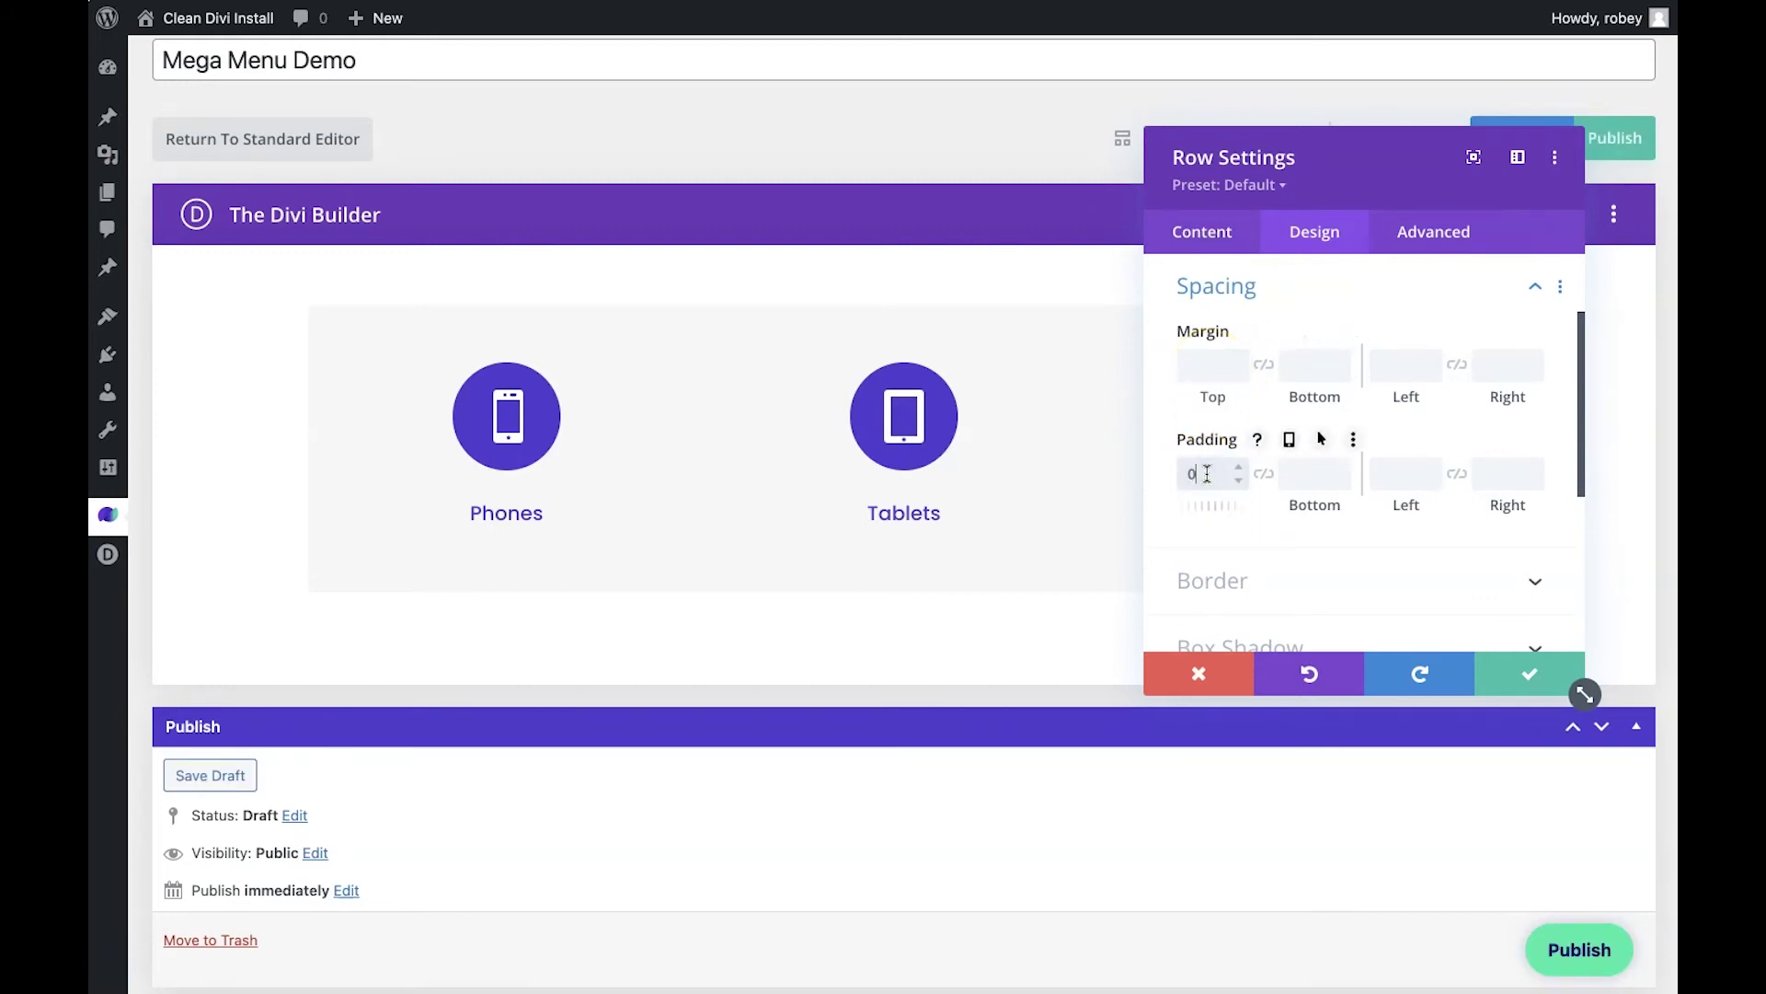
type("0")
left_click(1266, 473)
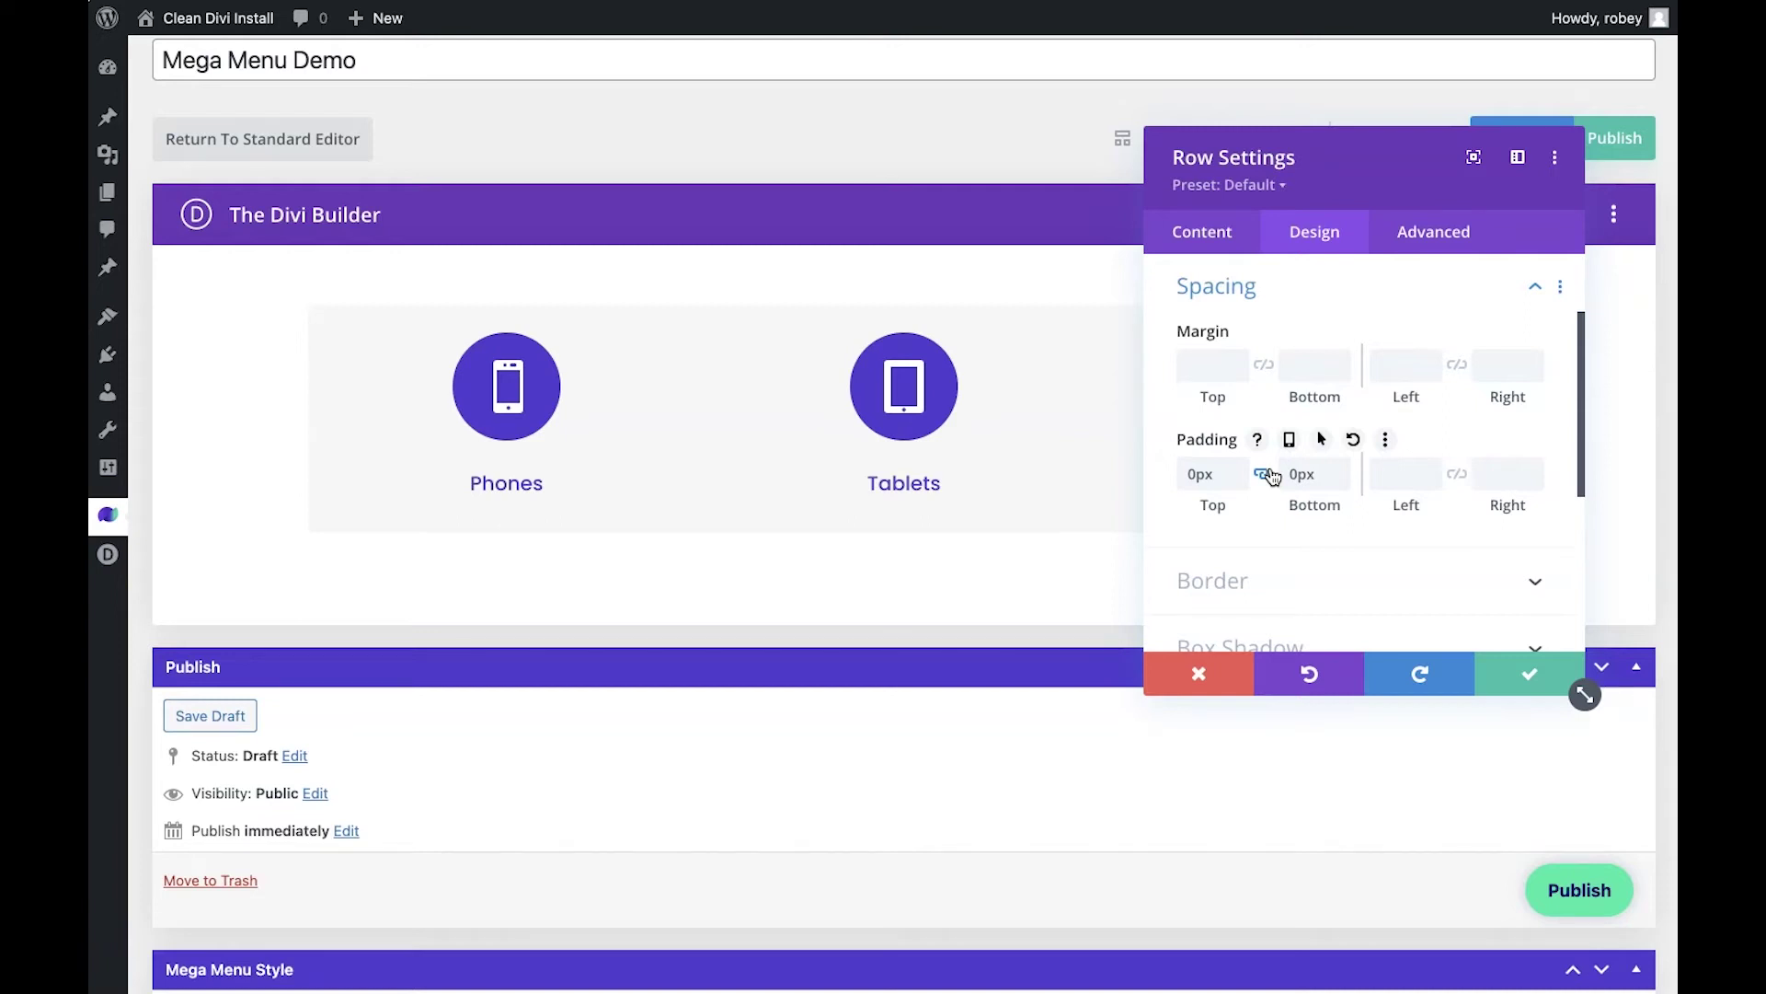
left_click(1526, 673)
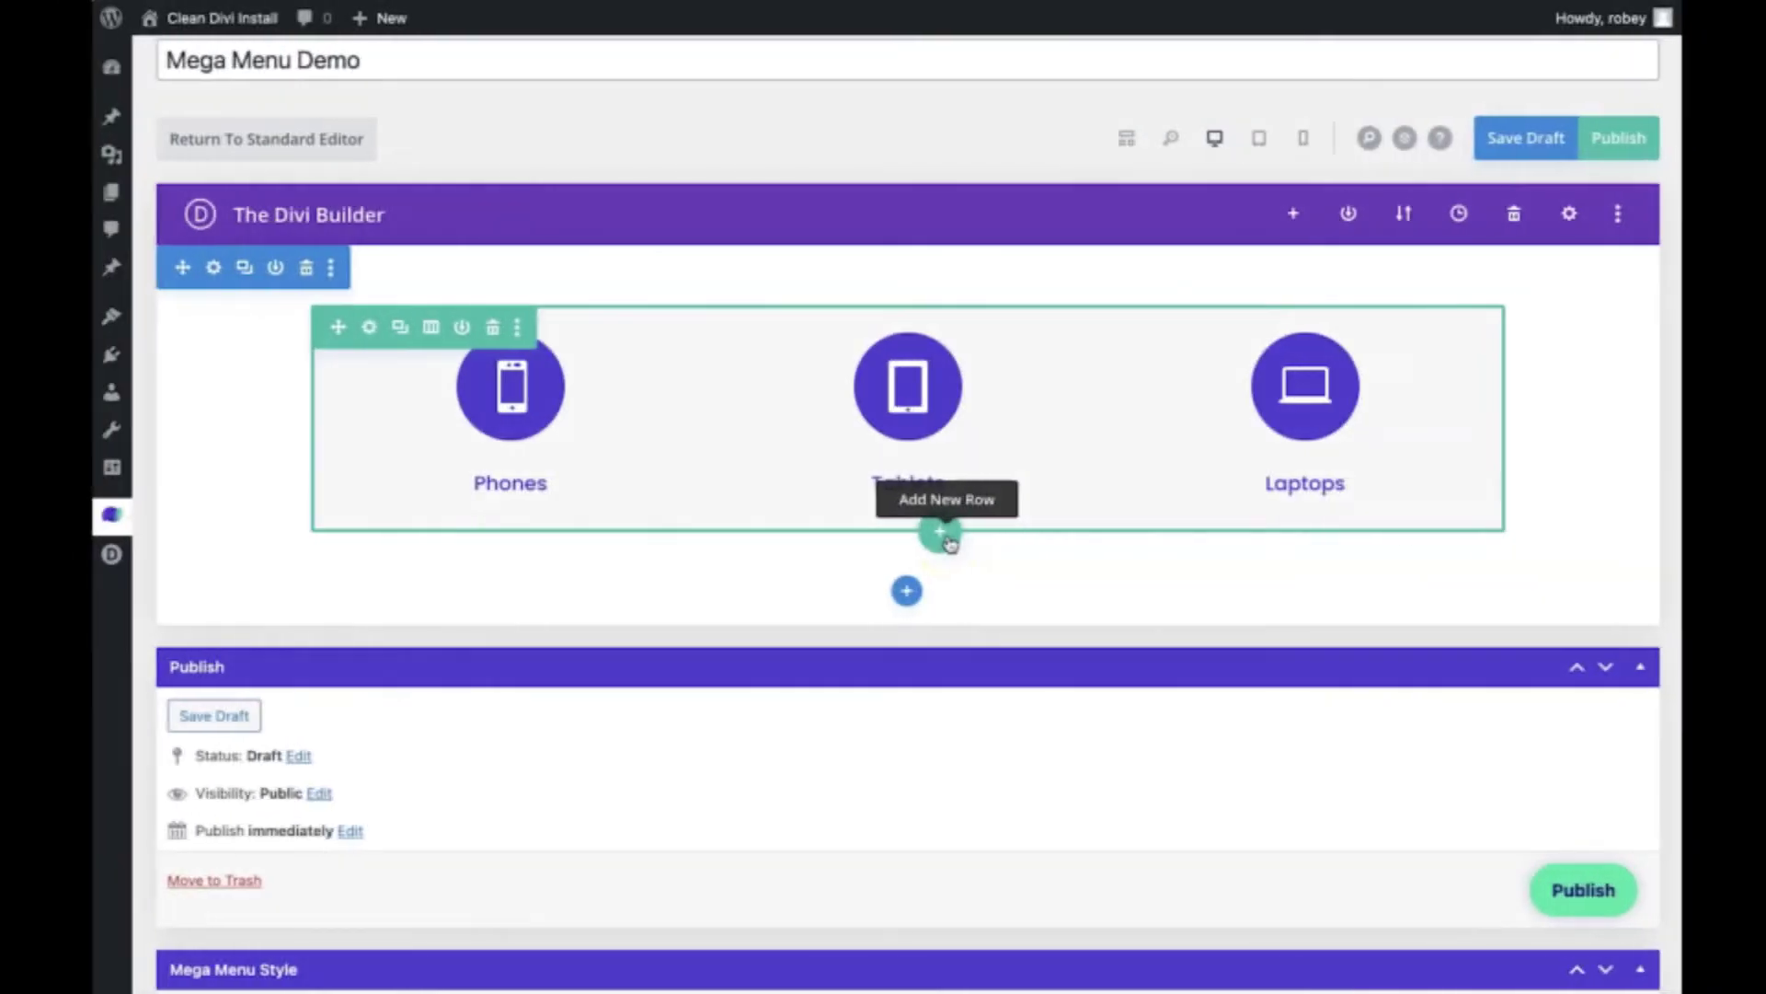
Add a single-column row below the blurb row and insert a Text module in it.
left_click(941, 534)
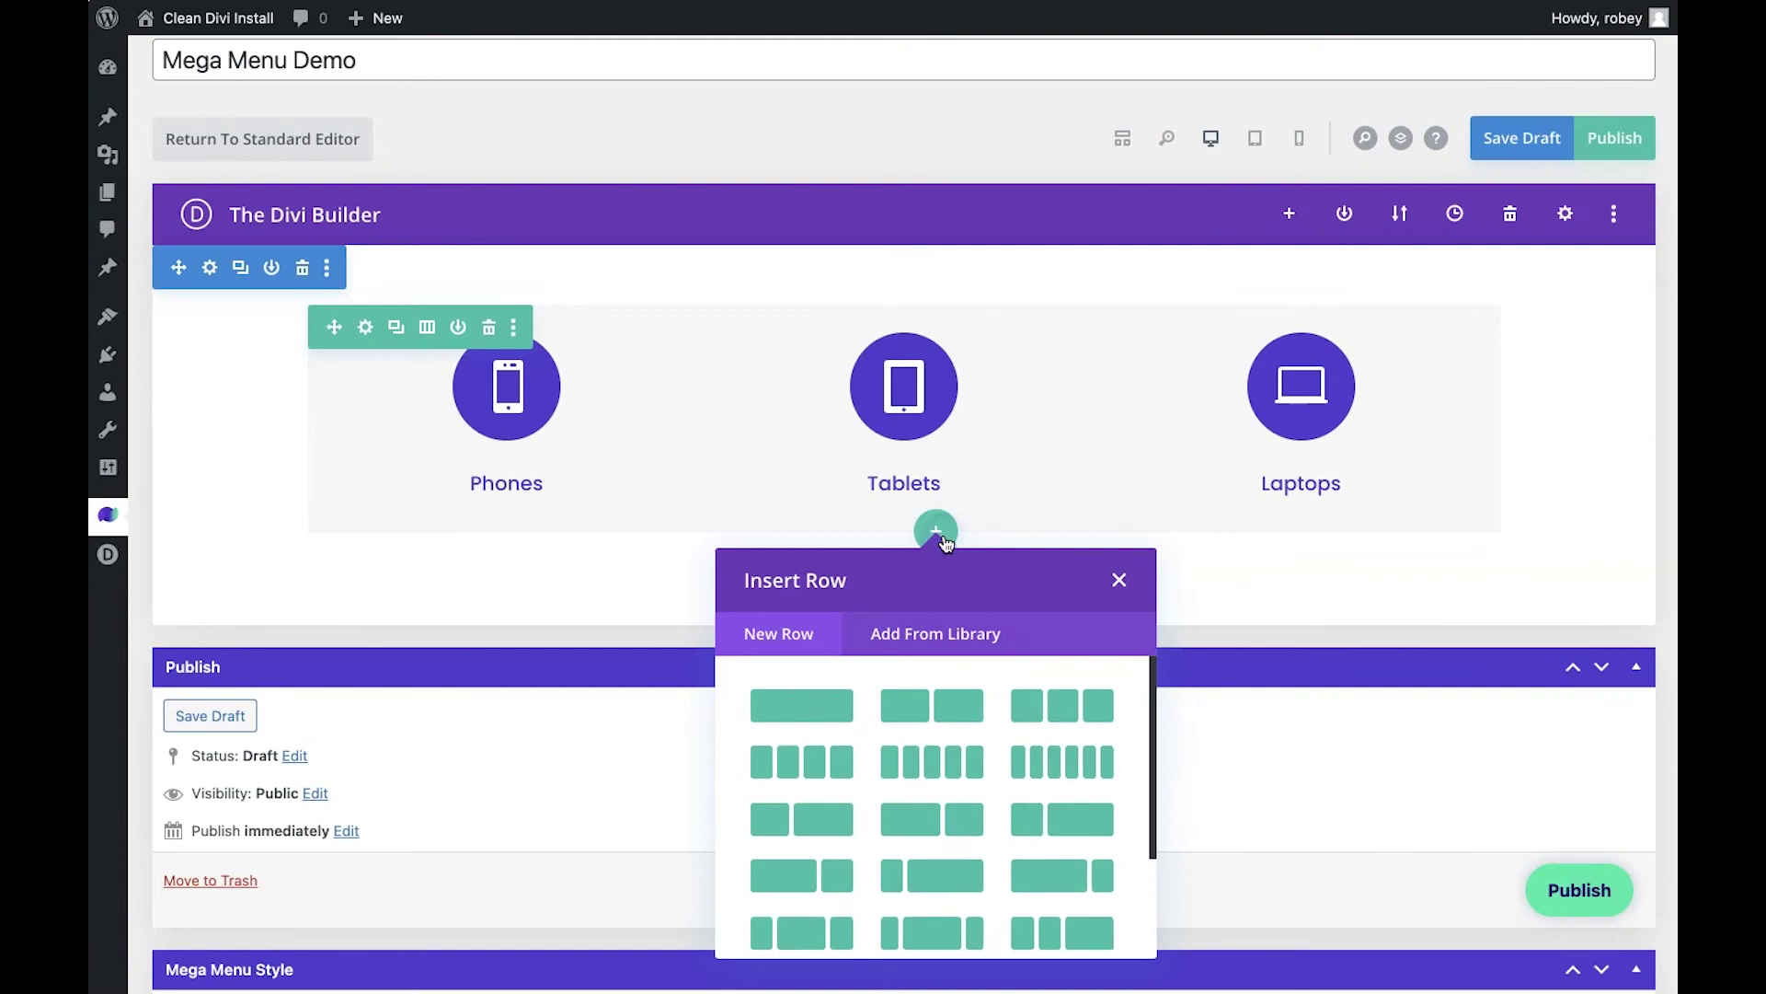
left_click(813, 706)
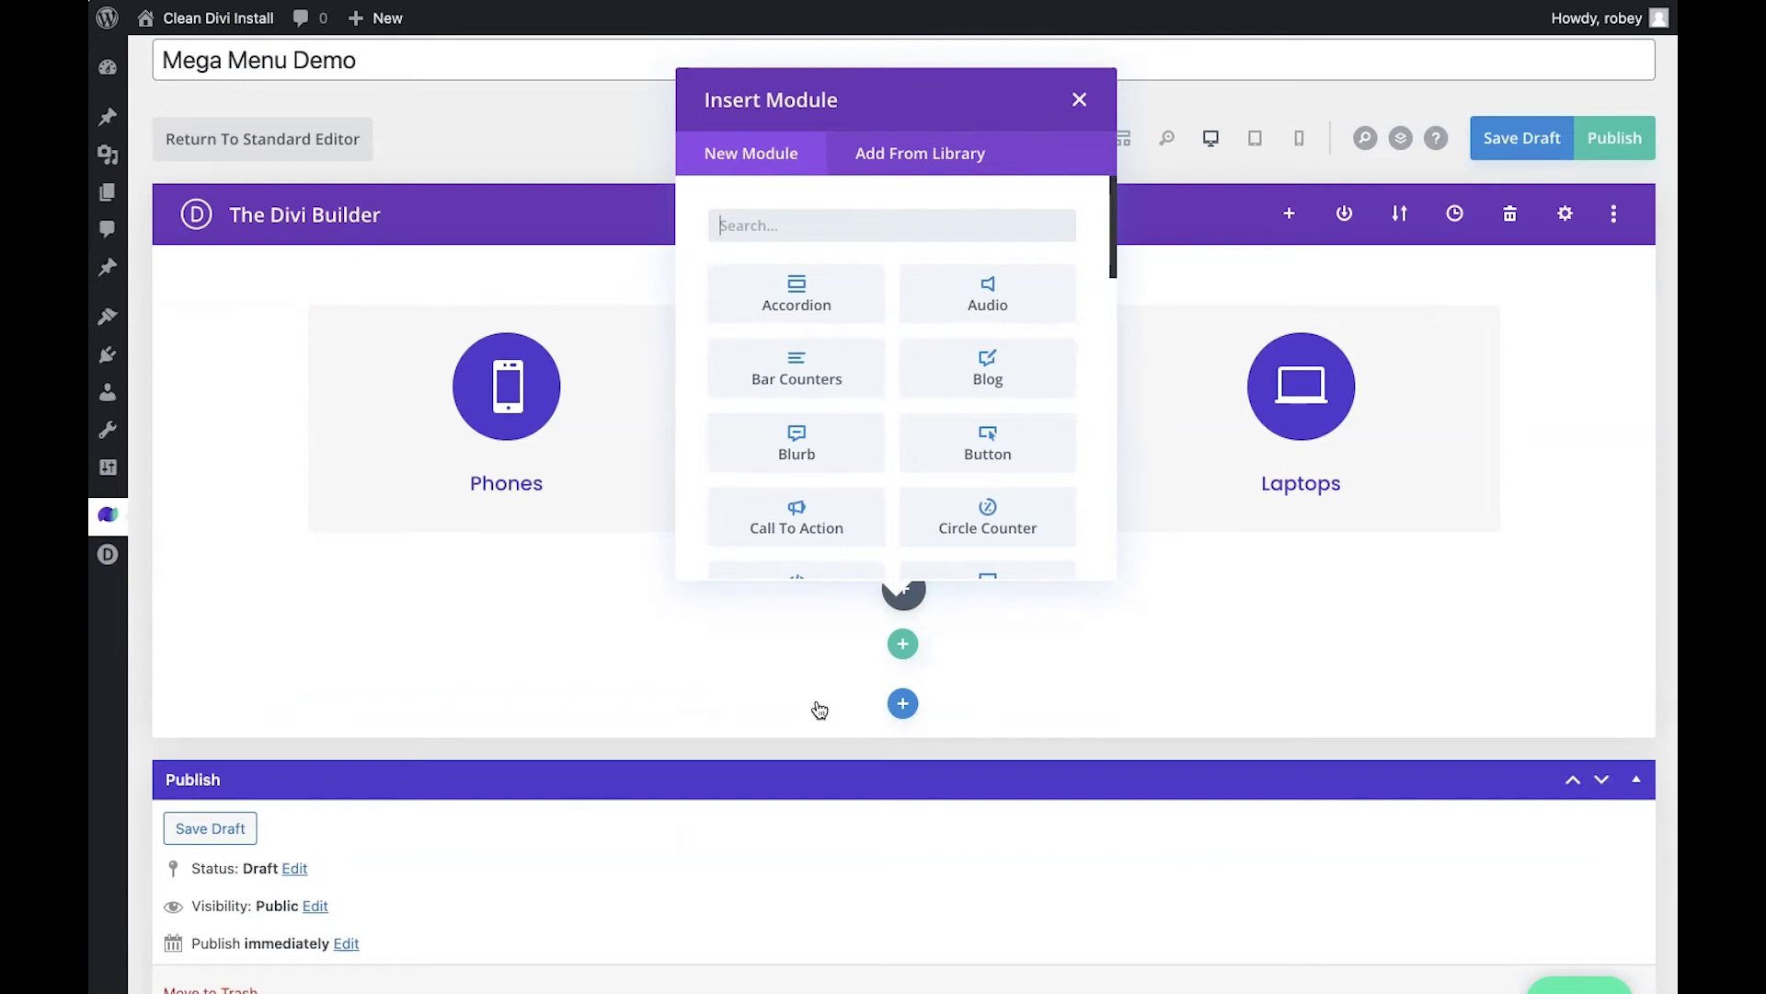
type("text")
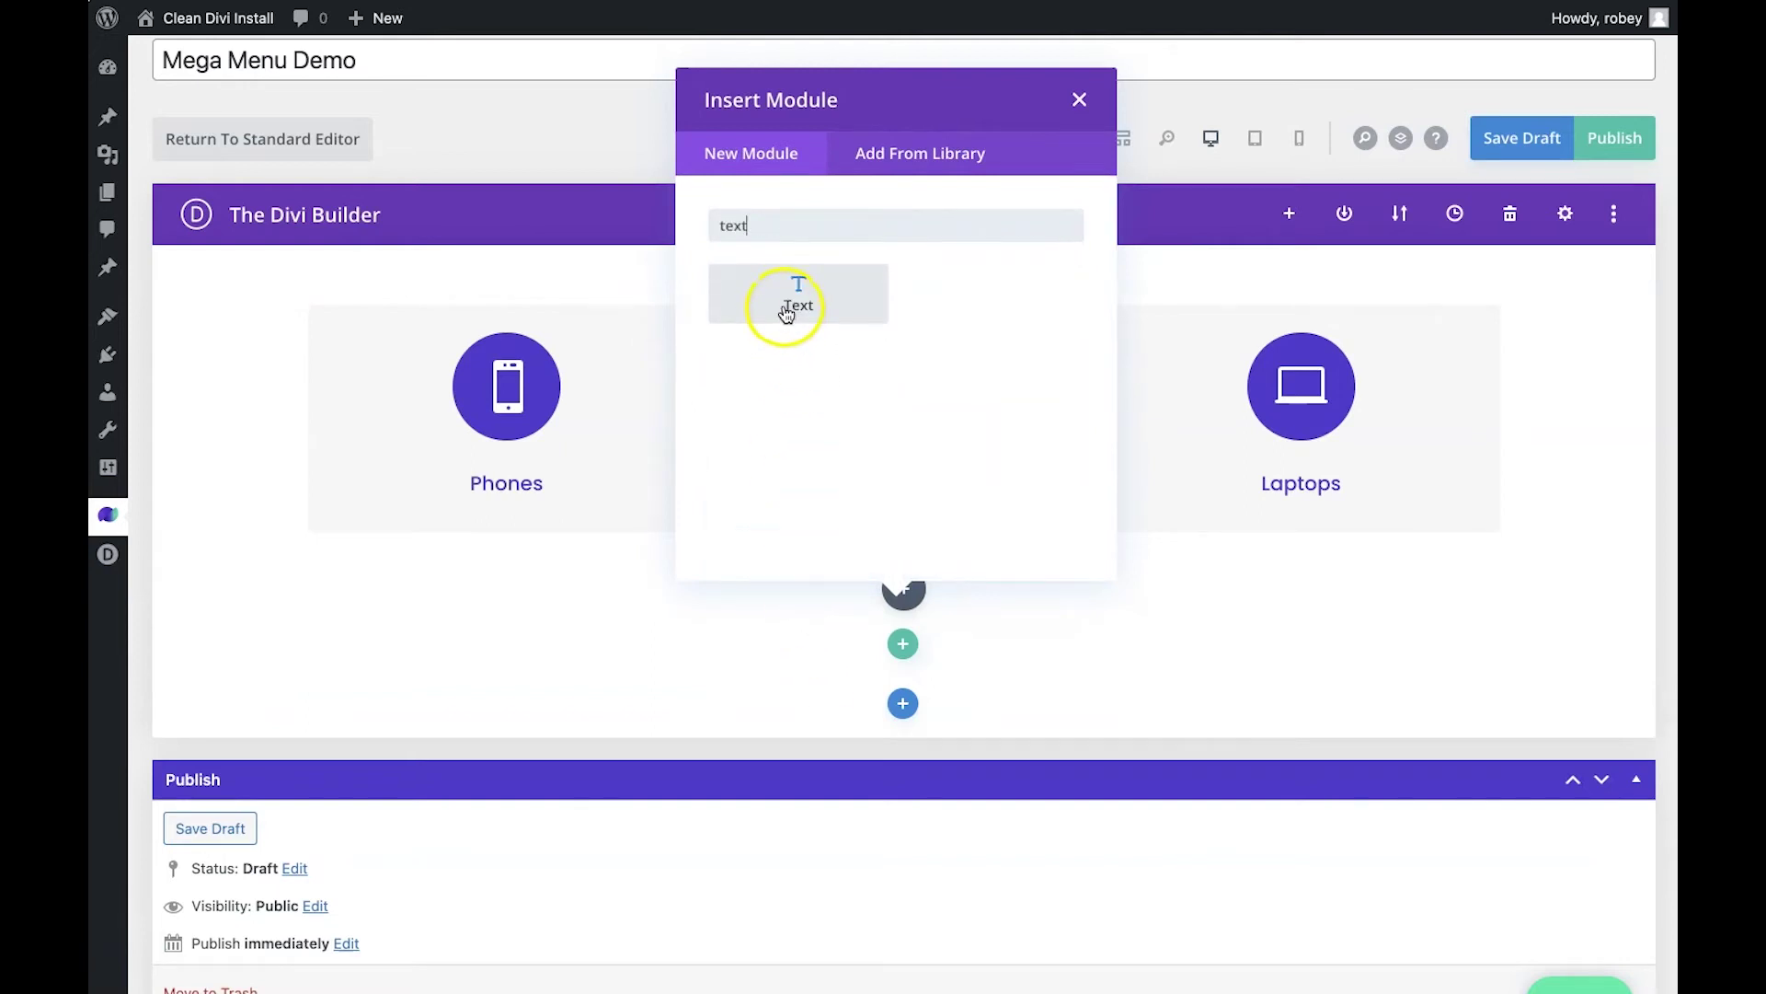
left_click(787, 315)
Replace the Text module's placeholder body with "Free Shipping on all orders over $125!".
double_click(1405, 598)
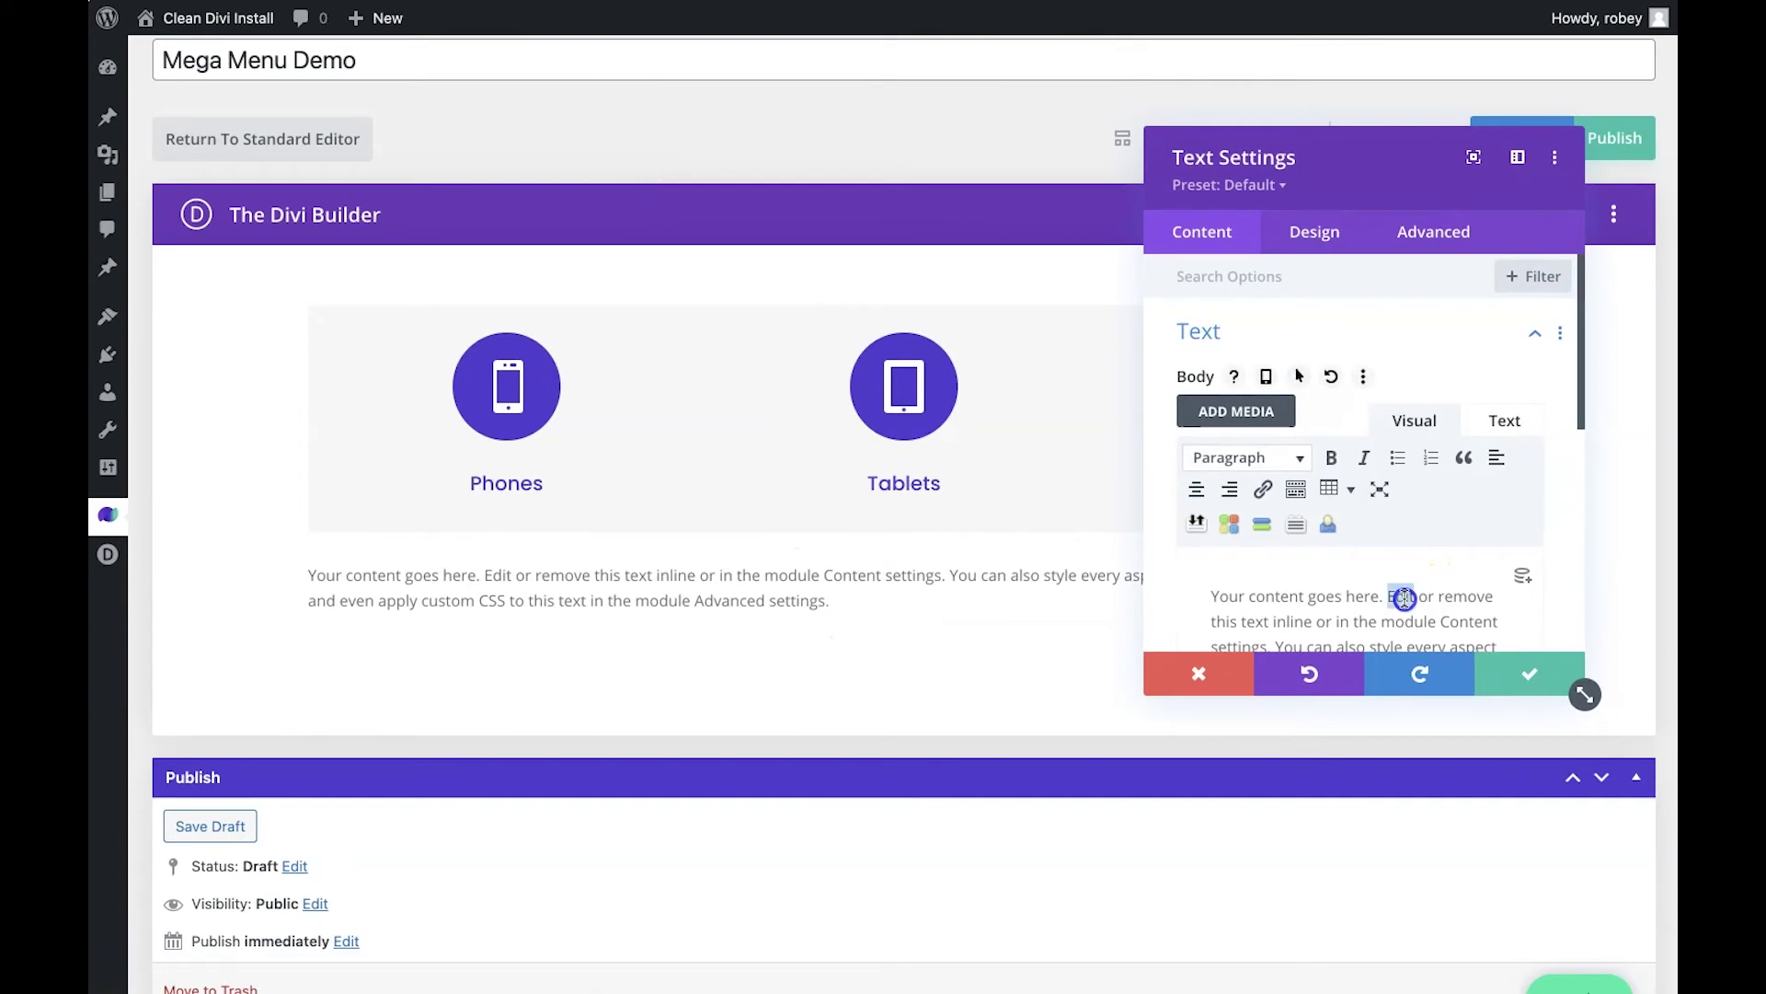
left_click(1405, 598)
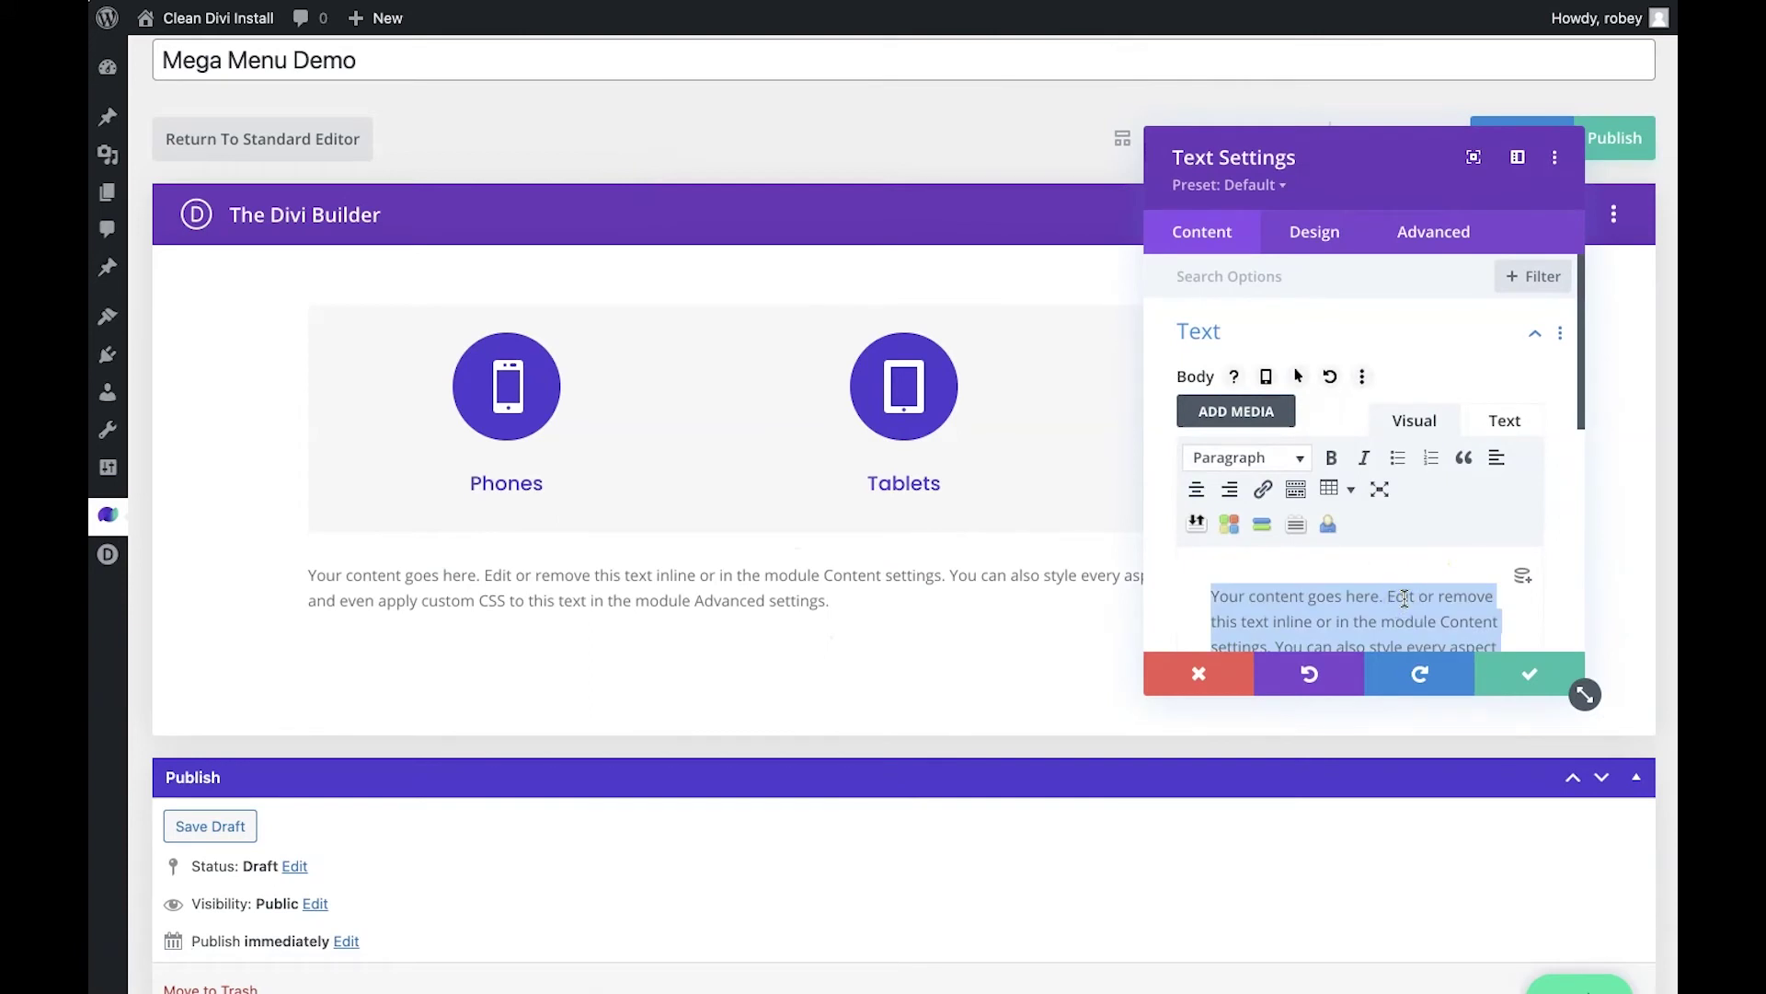
type("Free Shipping on all orders over $125!")
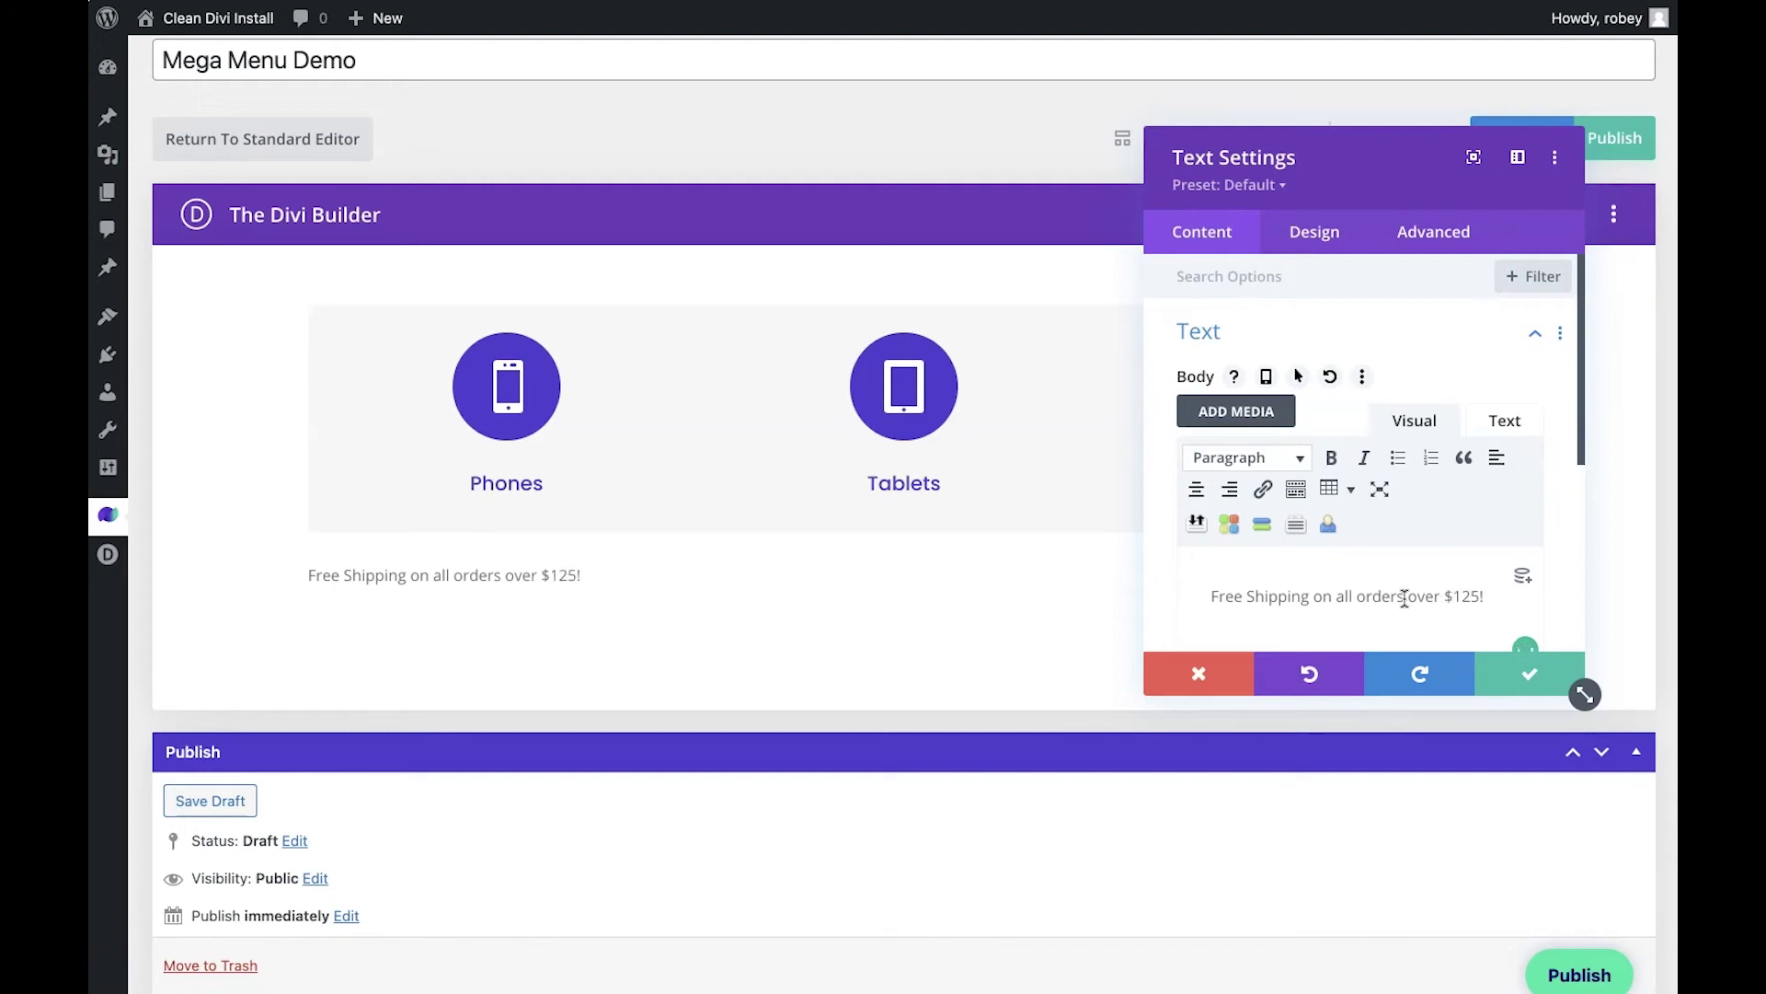
scroll(1421, 515, "down", 5)
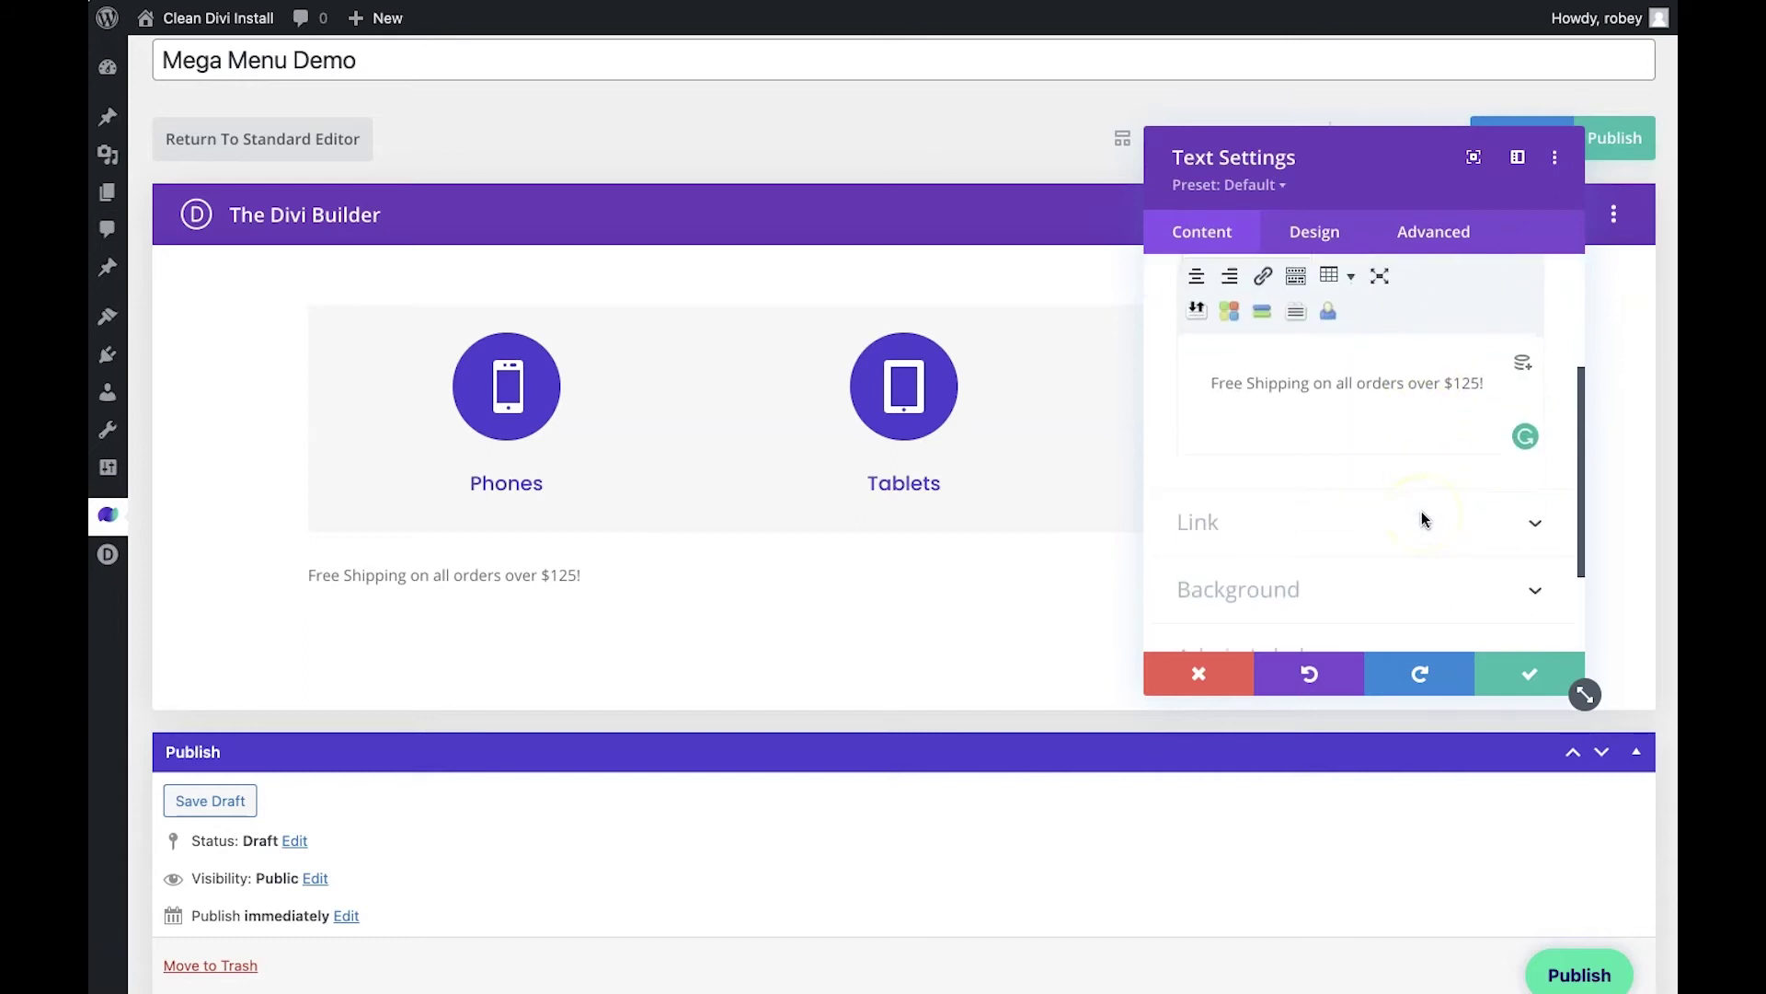
left_click(1421, 508)
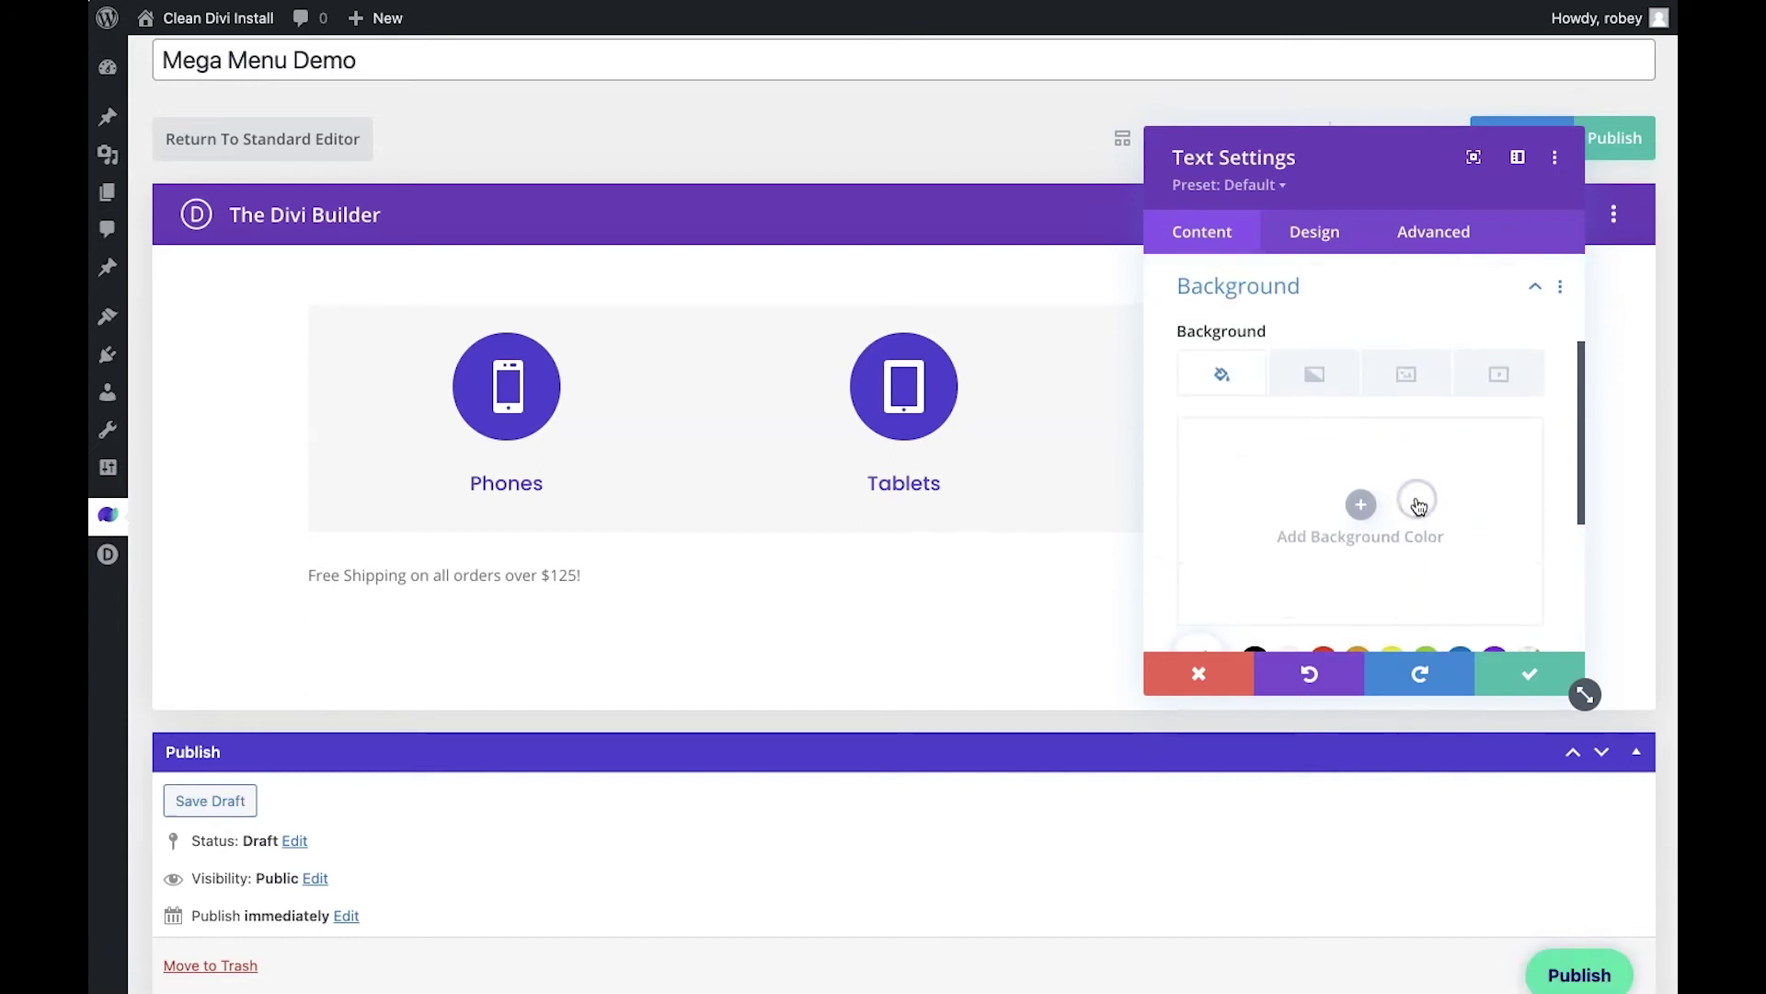
scroll(1301, 428, "up", 3)
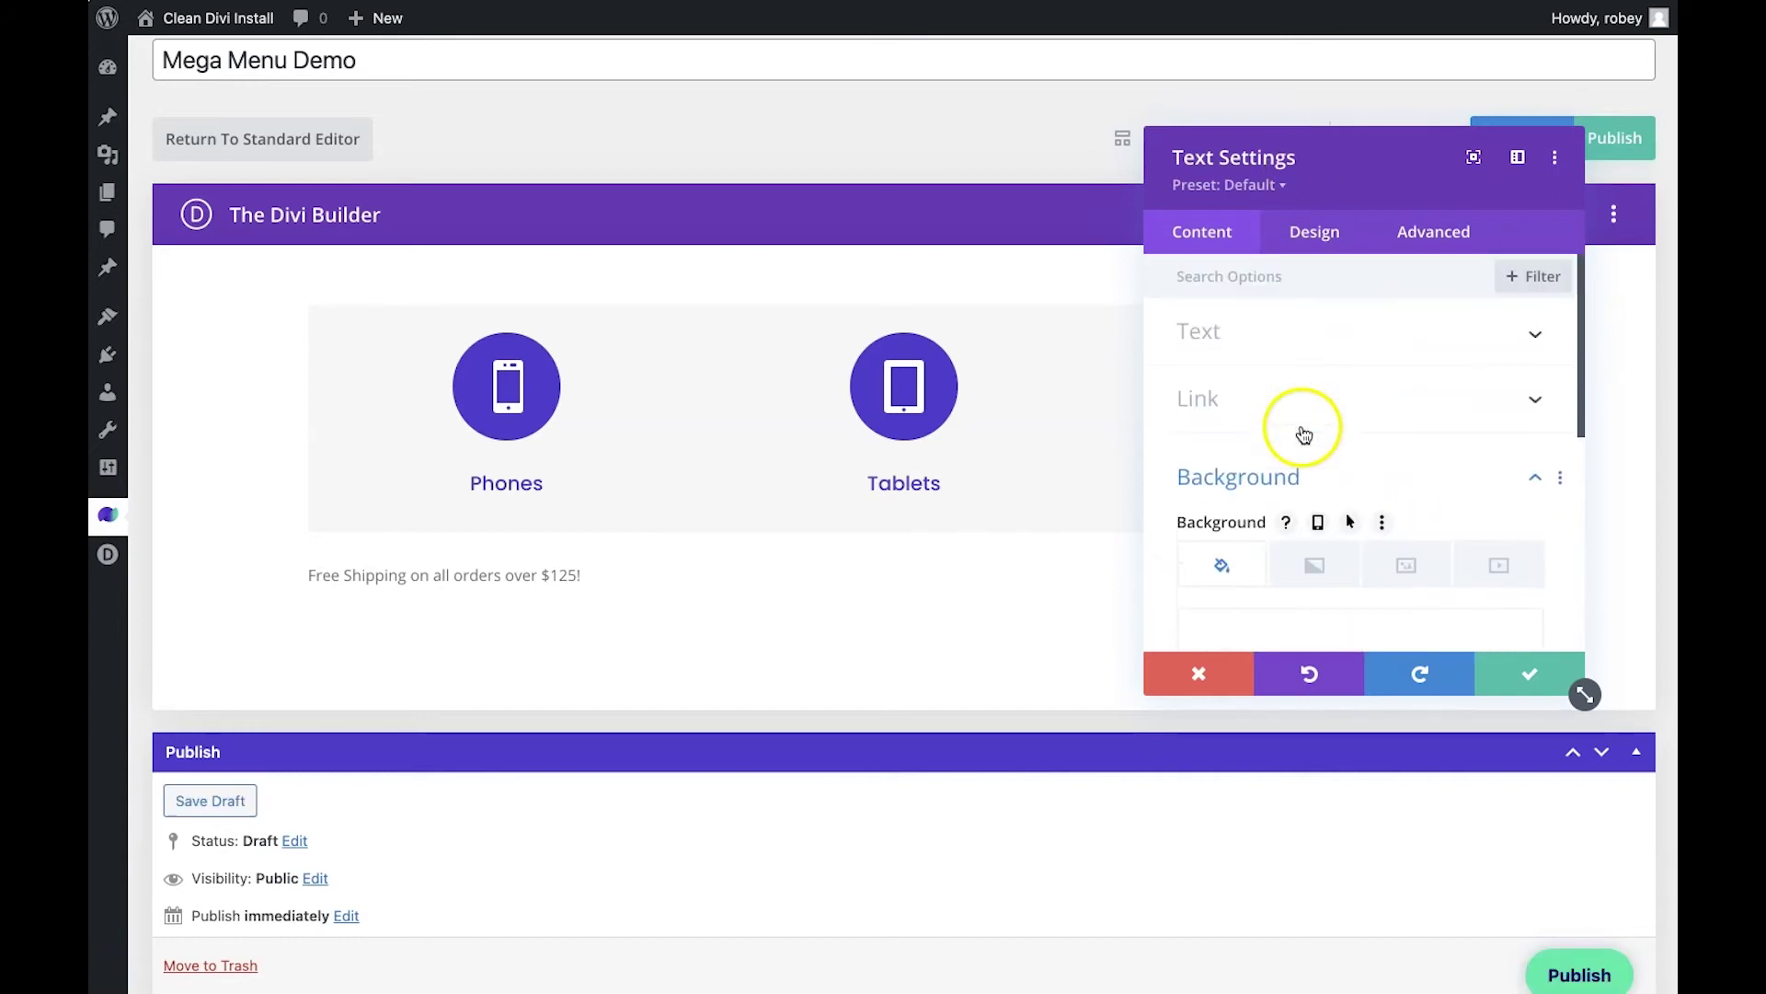
Set the Text module's body font to Poppins with the Ultra Bold weight.
left_click(1315, 254)
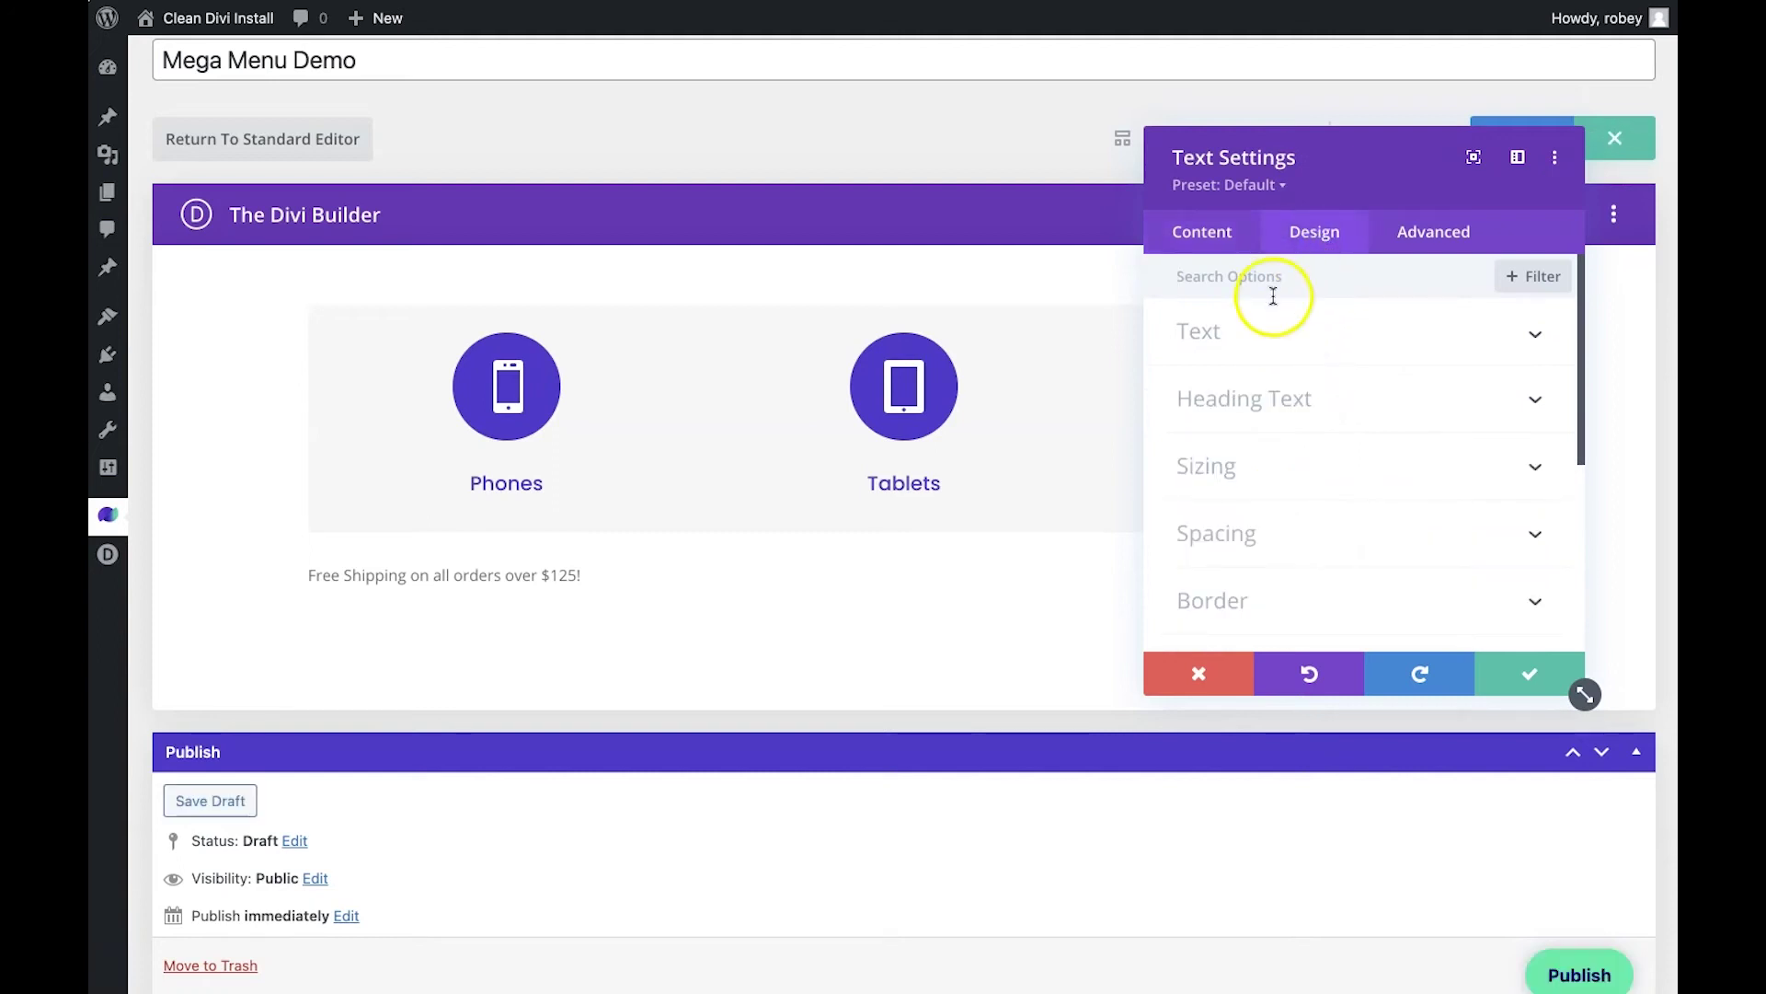
left_click(1253, 347)
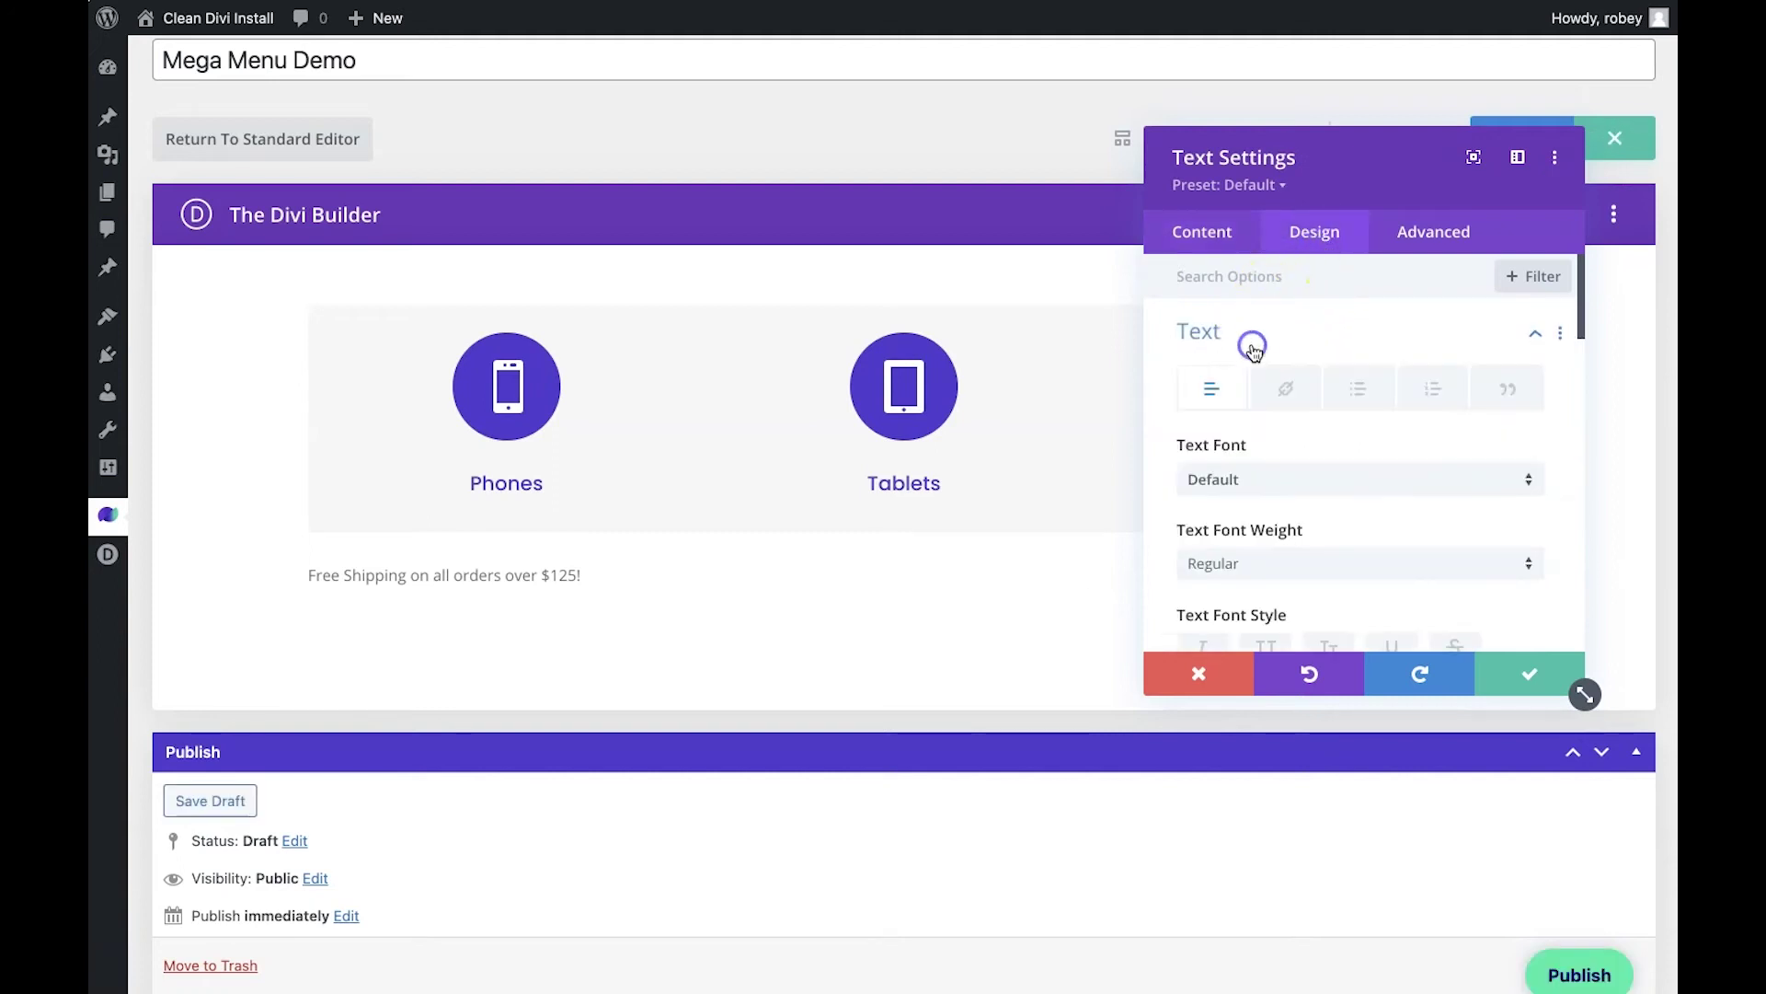
left_click(1301, 477)
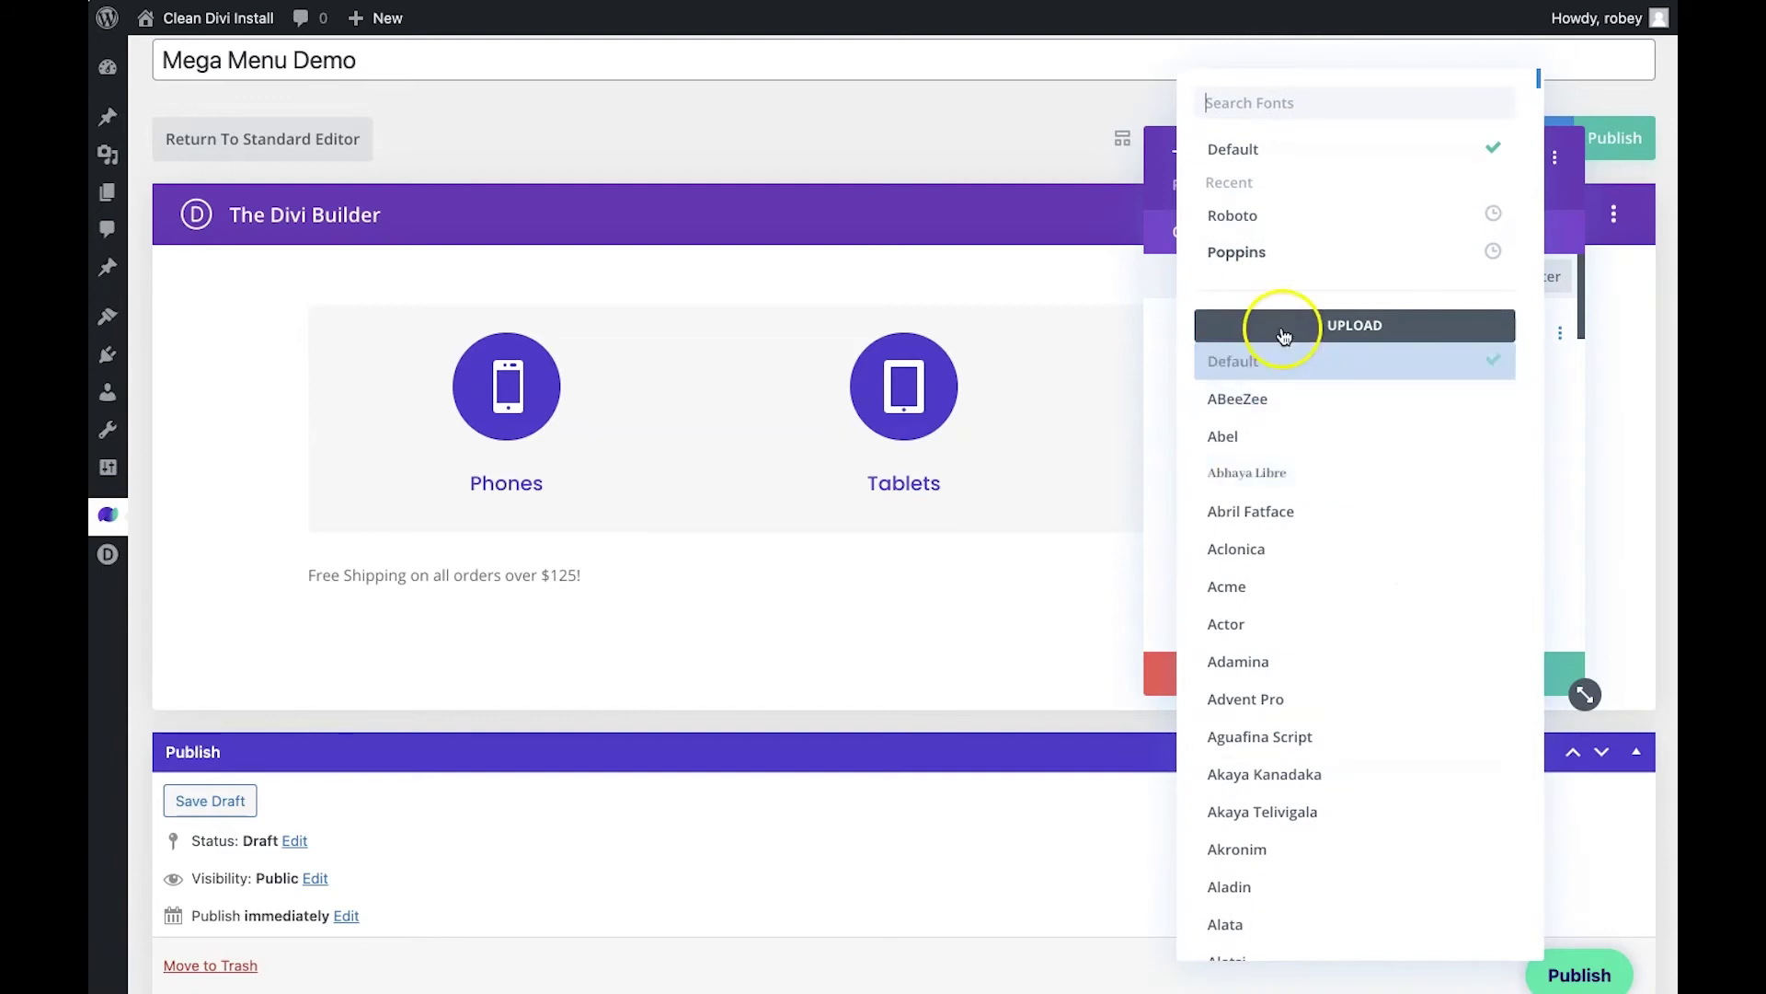
left_click(1281, 254)
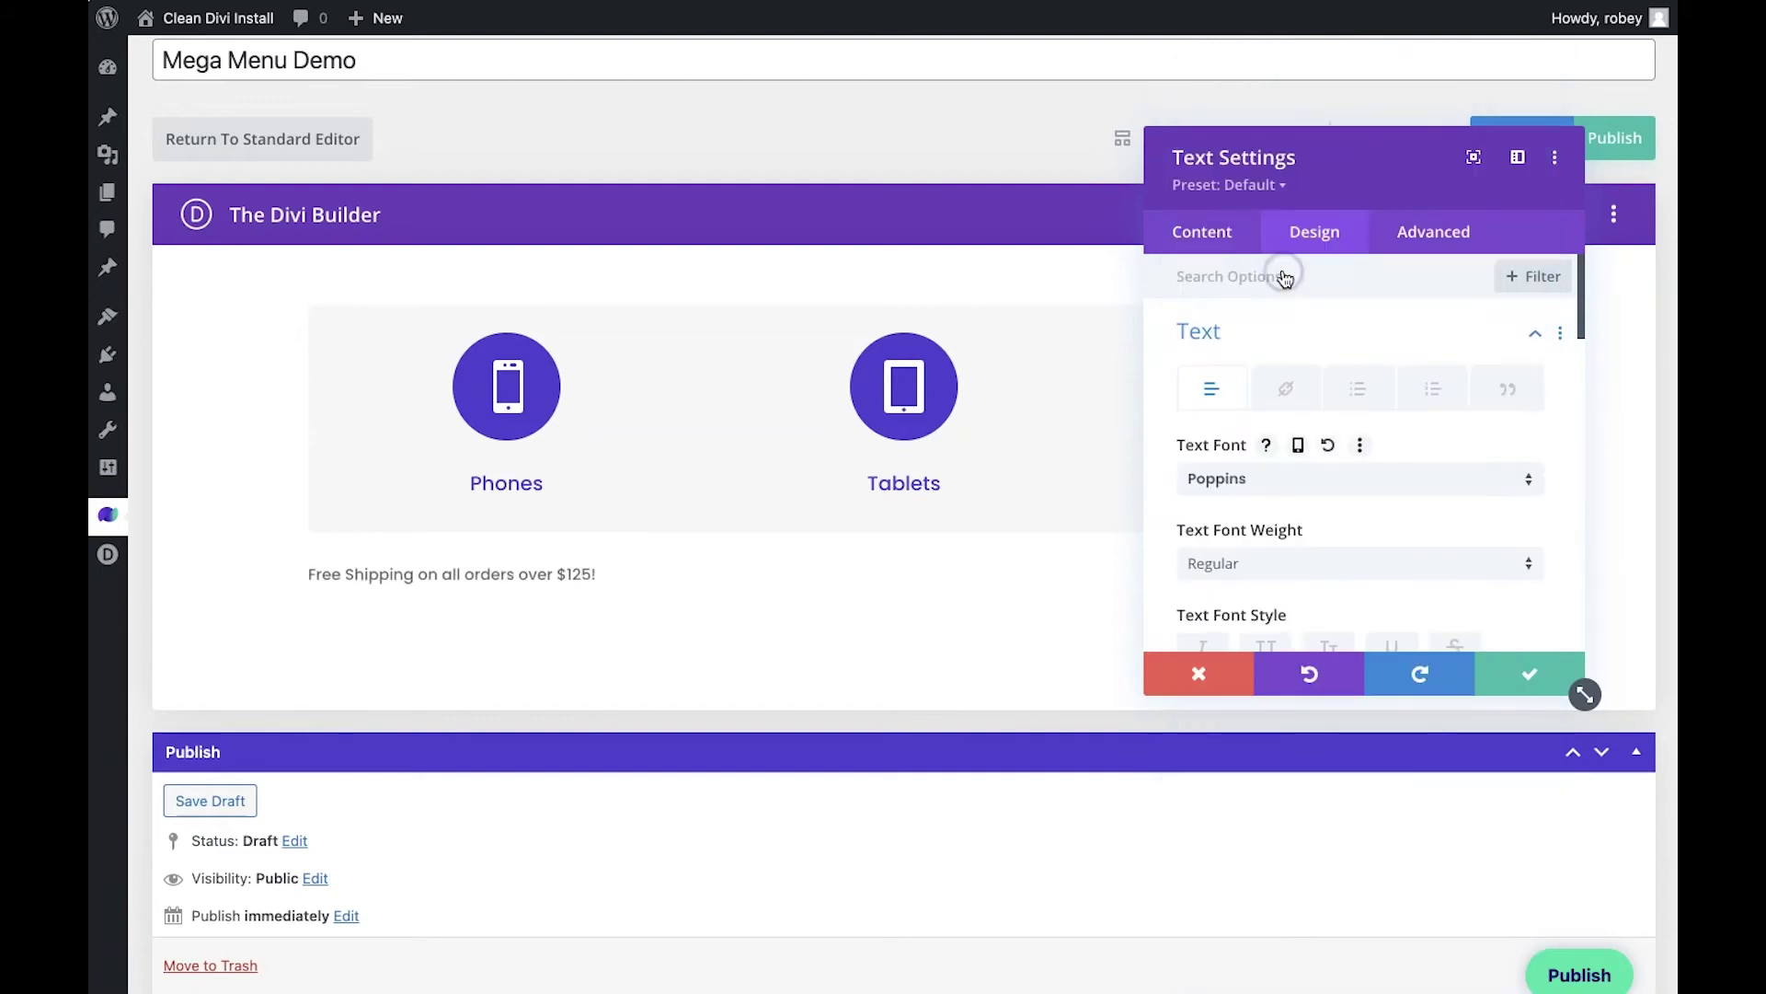
left_click(1309, 569)
left_click(1275, 839)
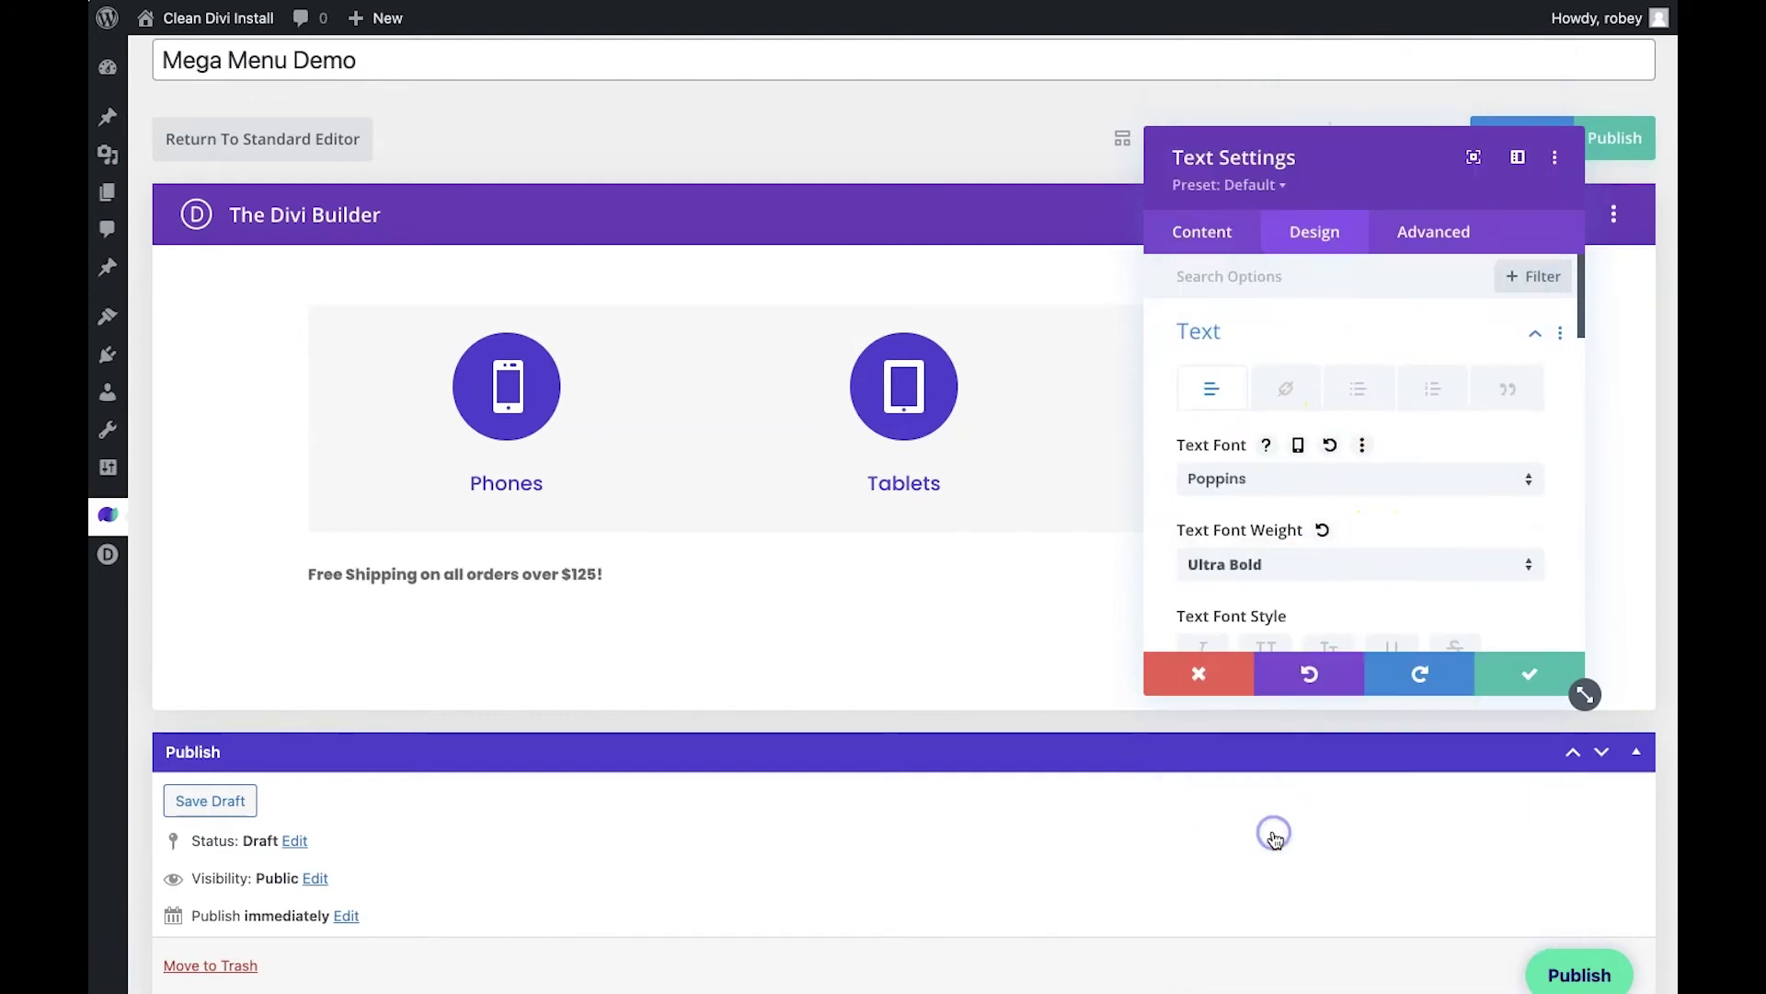
Set the module's text color to white (#ffffff) and its text size to 28px.
scroll(1325, 589, "down", 3)
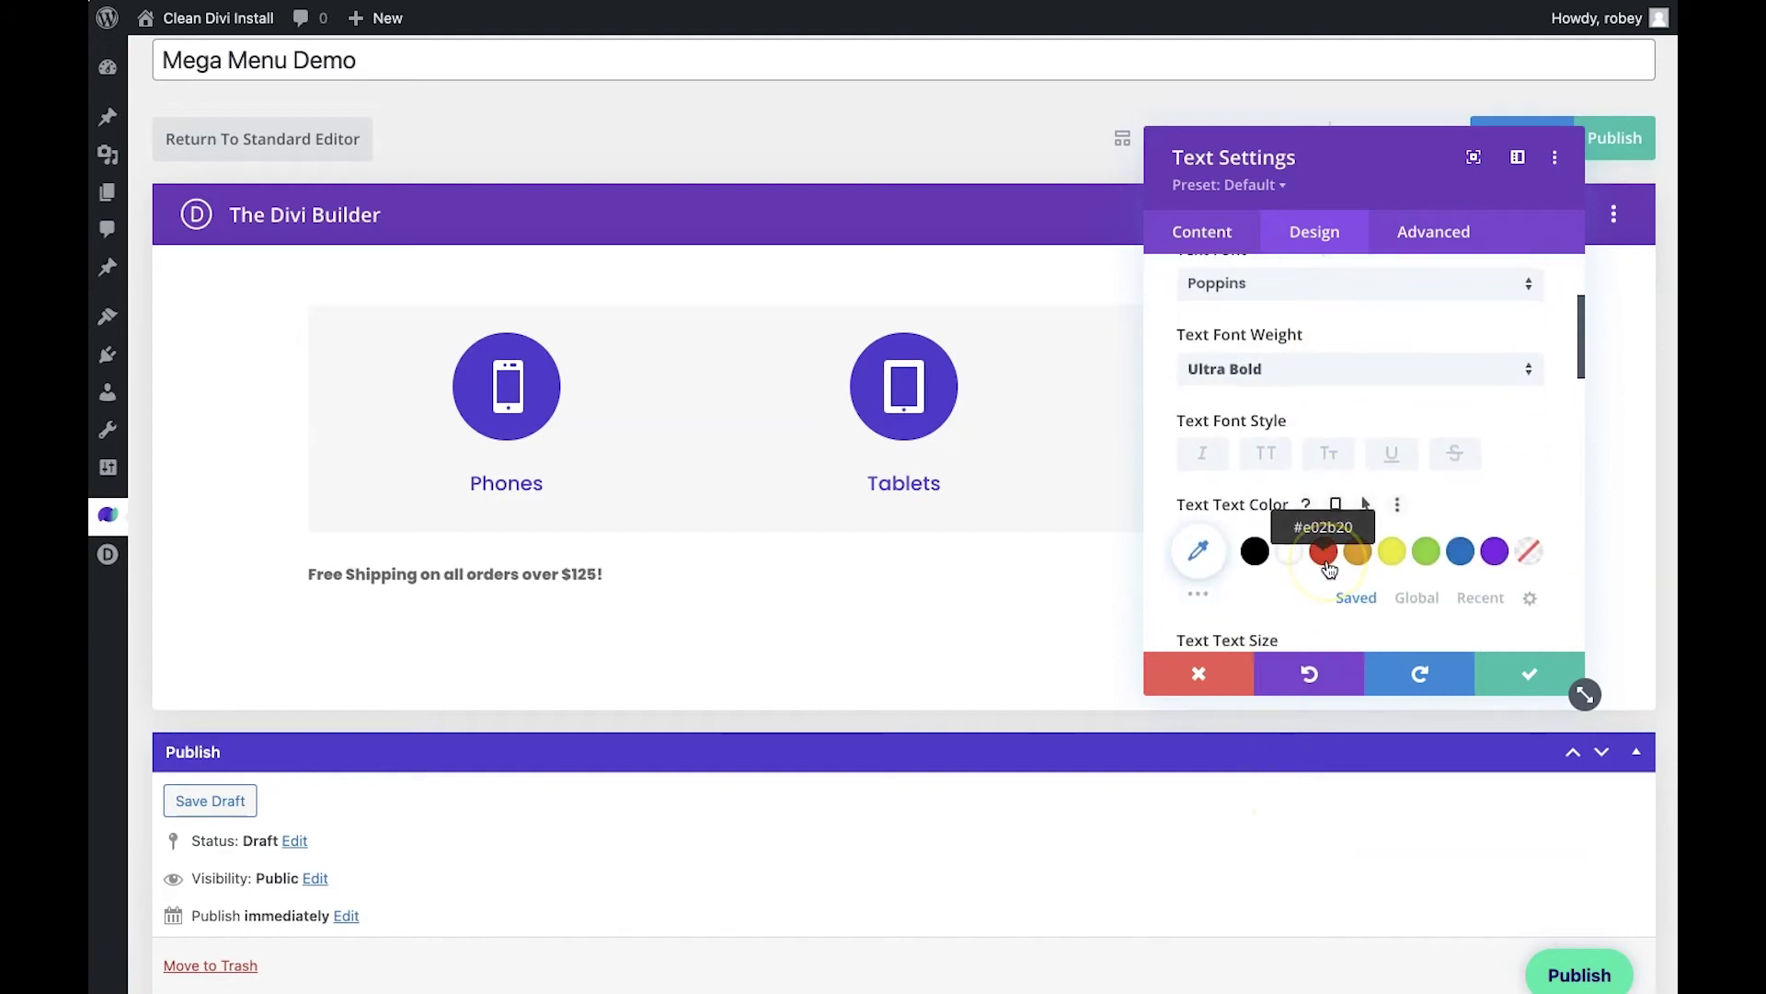
left_click(1294, 553)
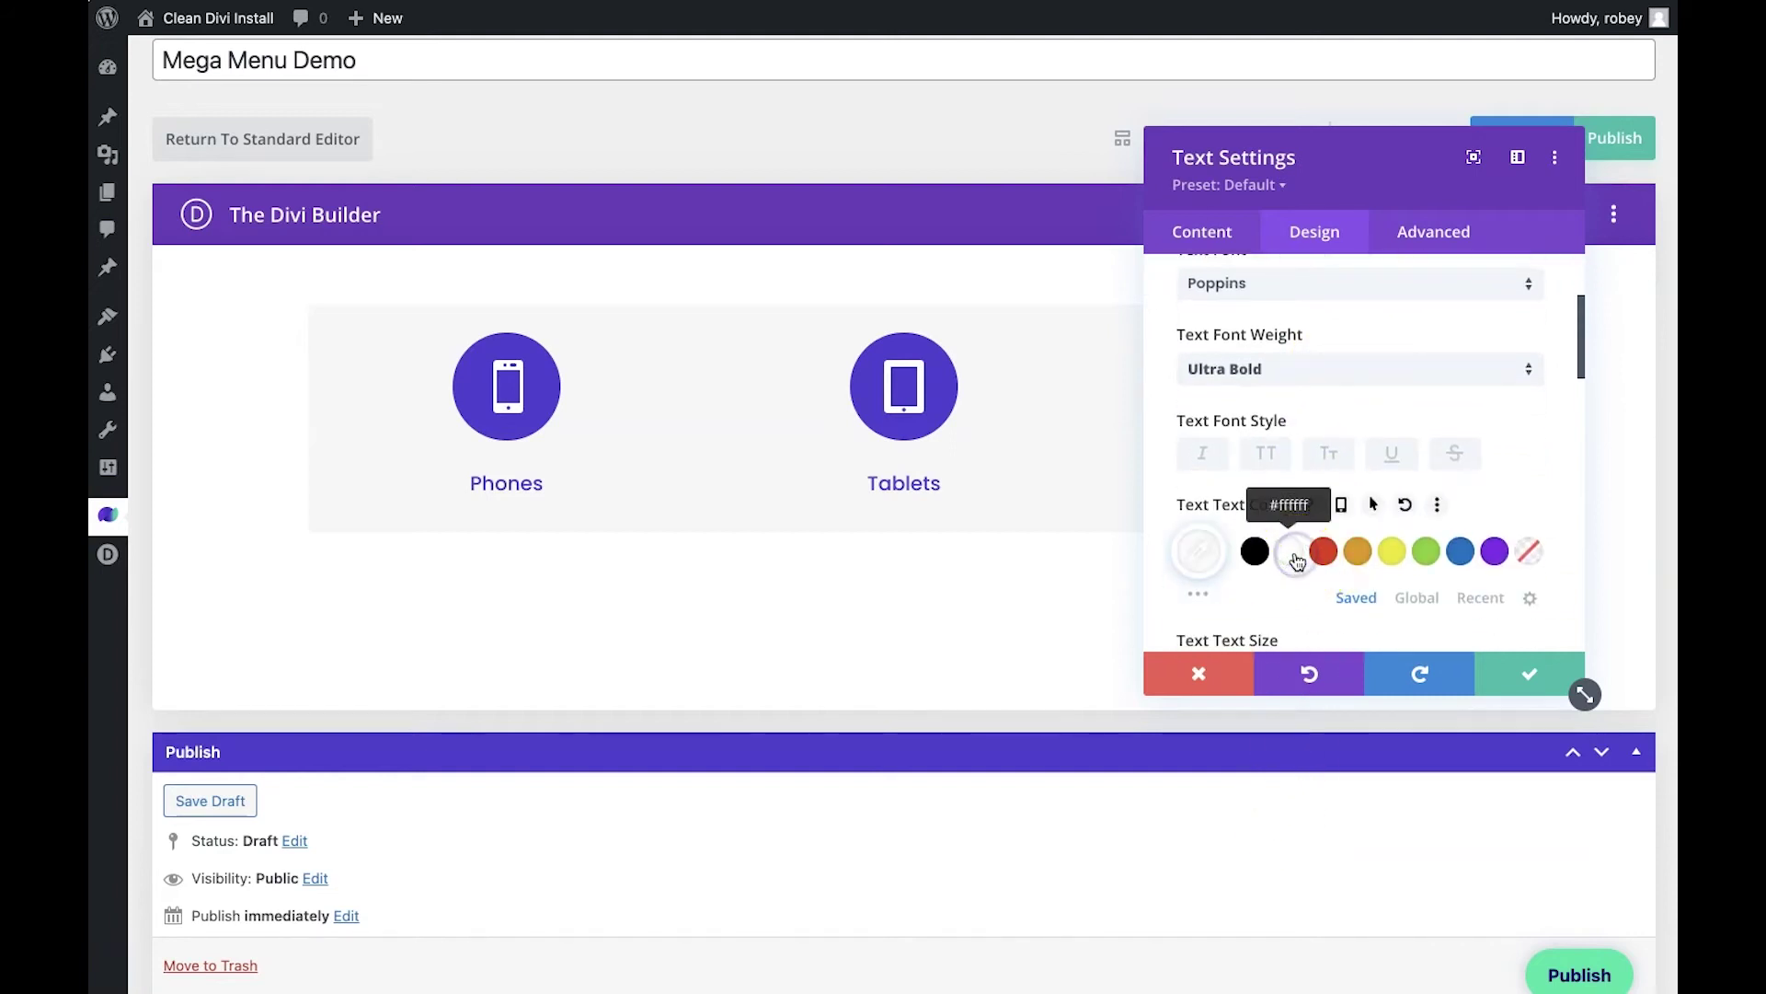
scroll(1297, 561, "down", 3)
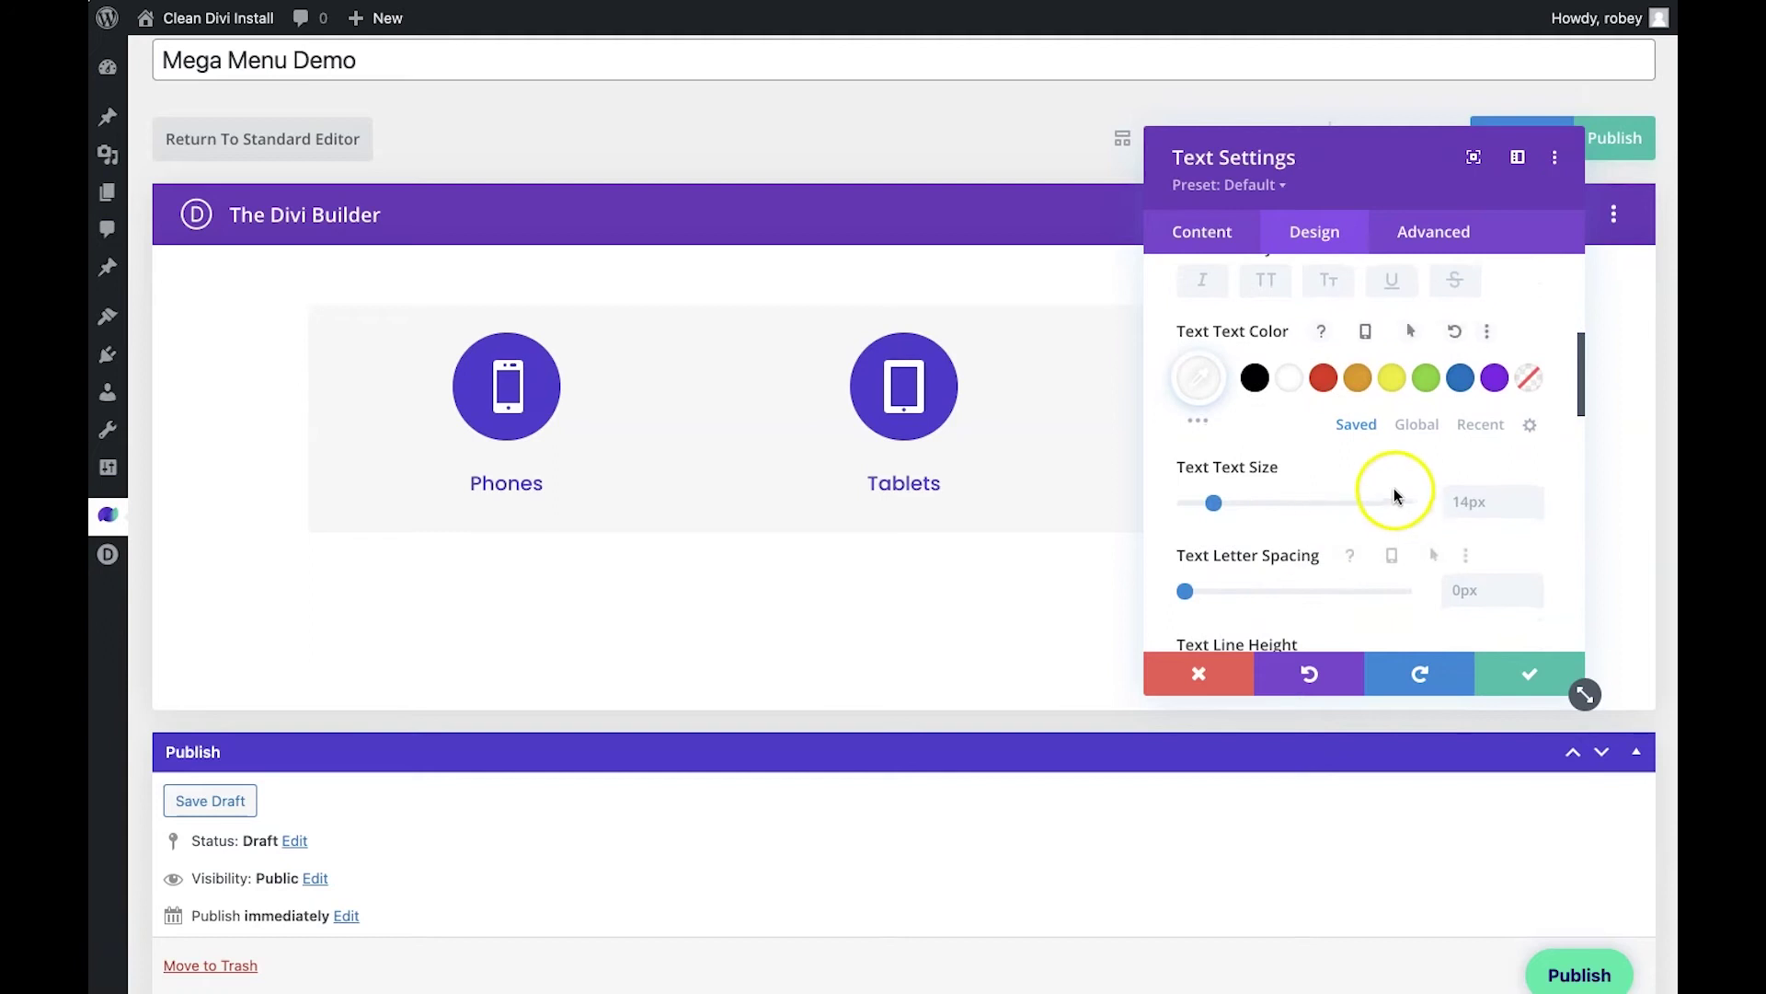
left_click(1461, 497)
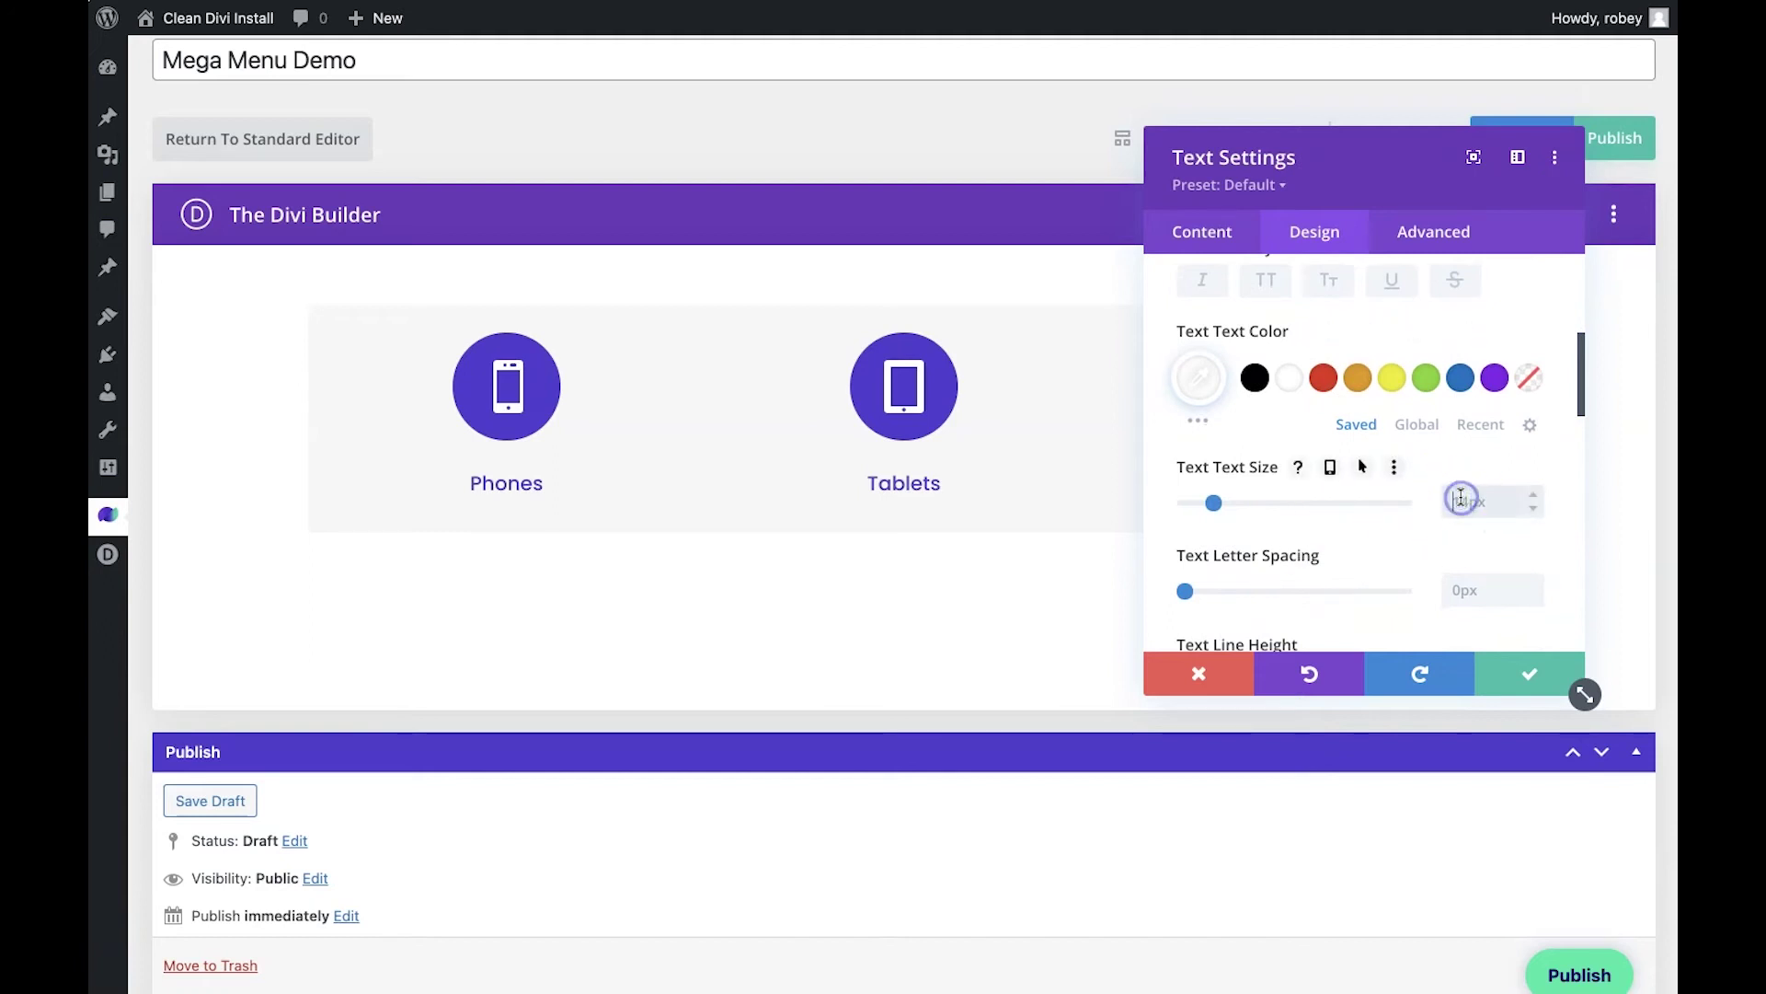
type("18px")
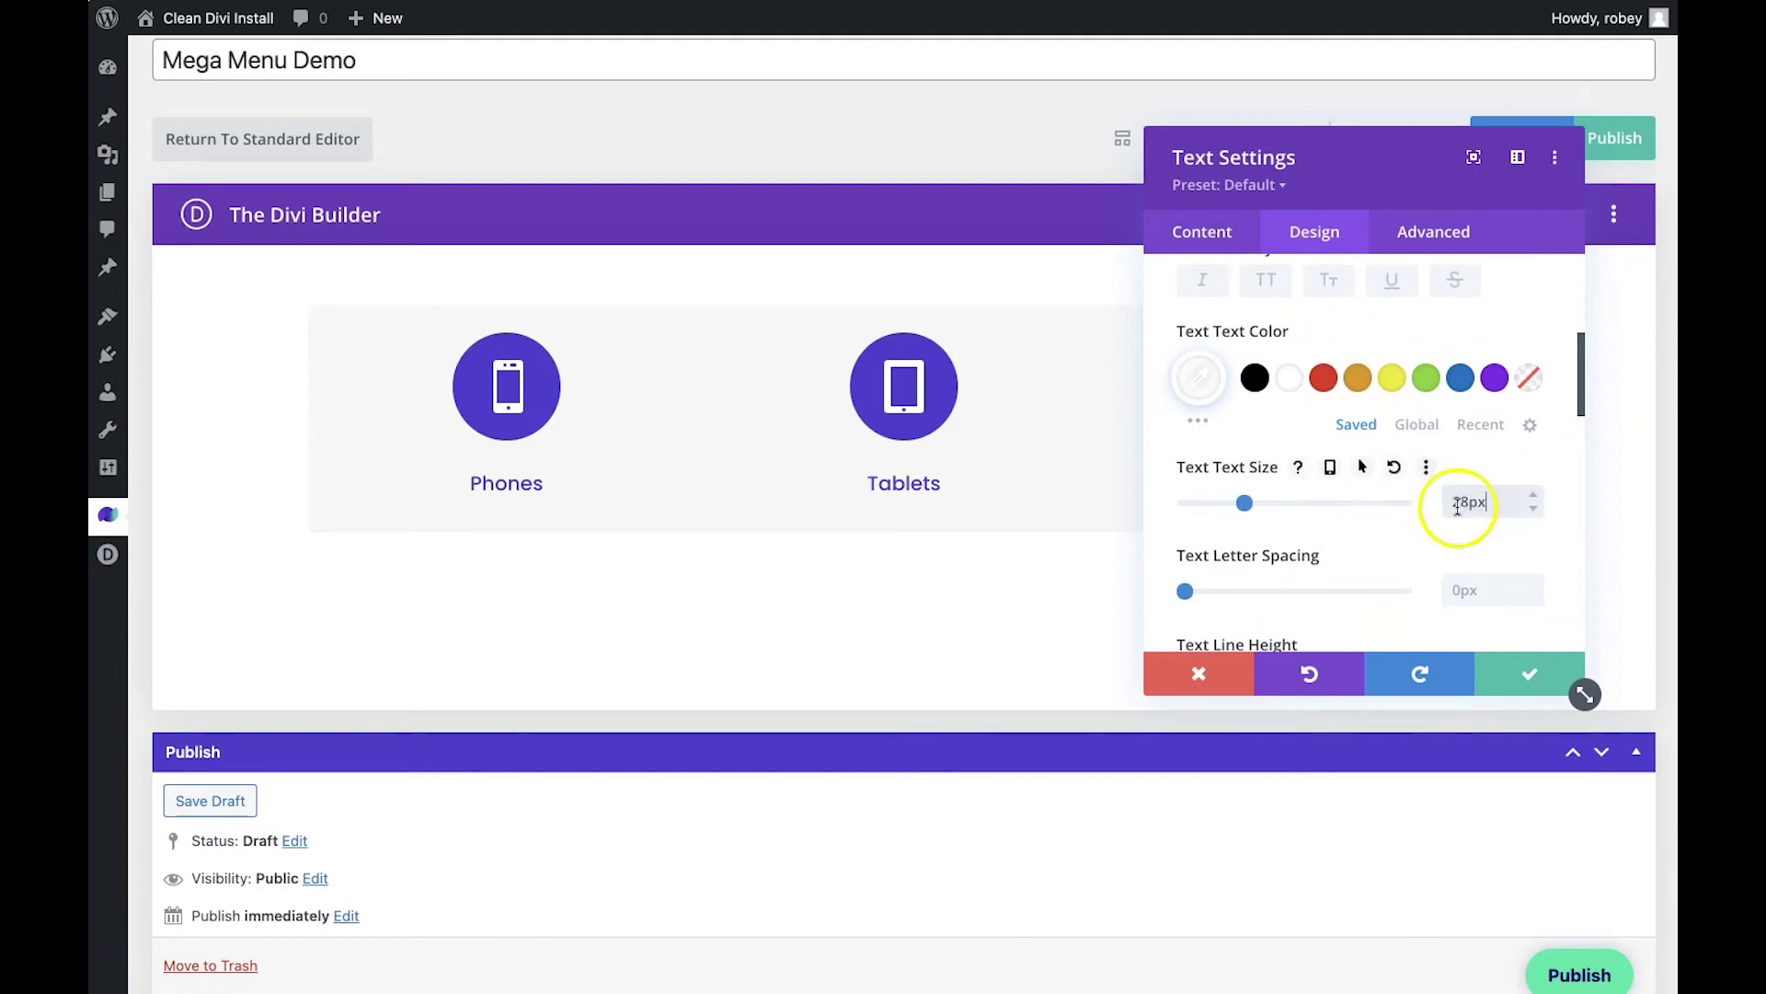
scroll(1461, 563, "down", 3)
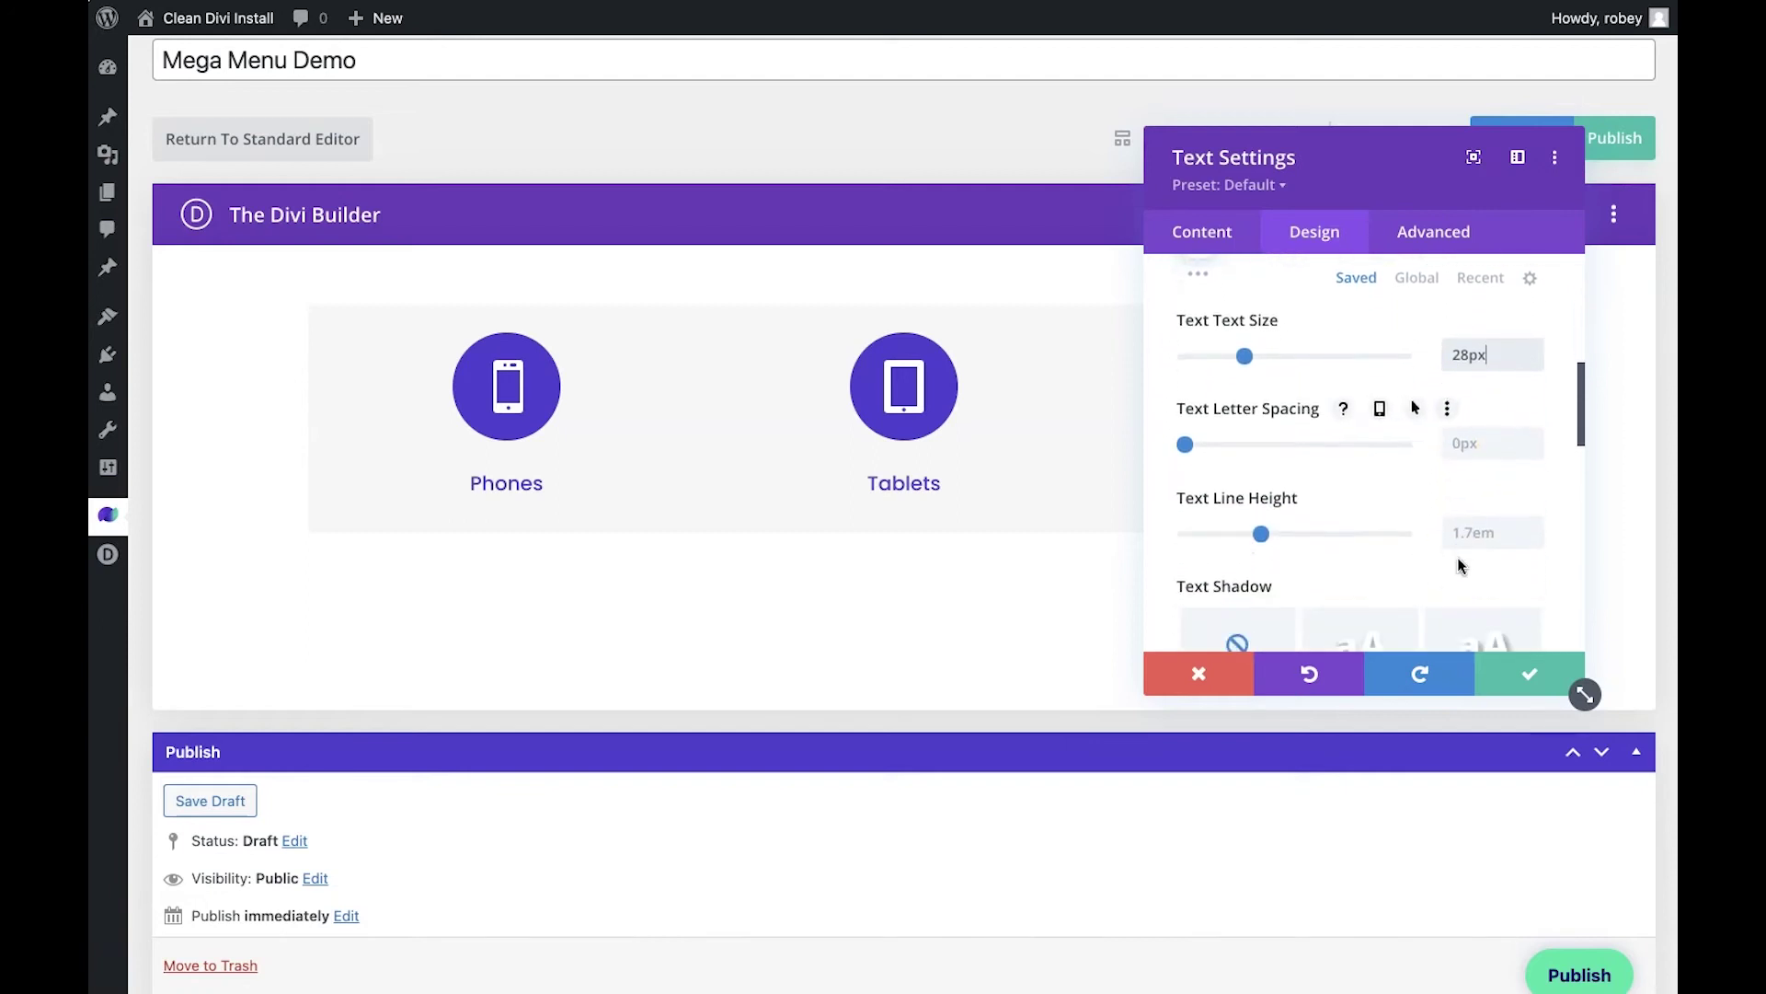
scroll(1460, 563, "down", 3)
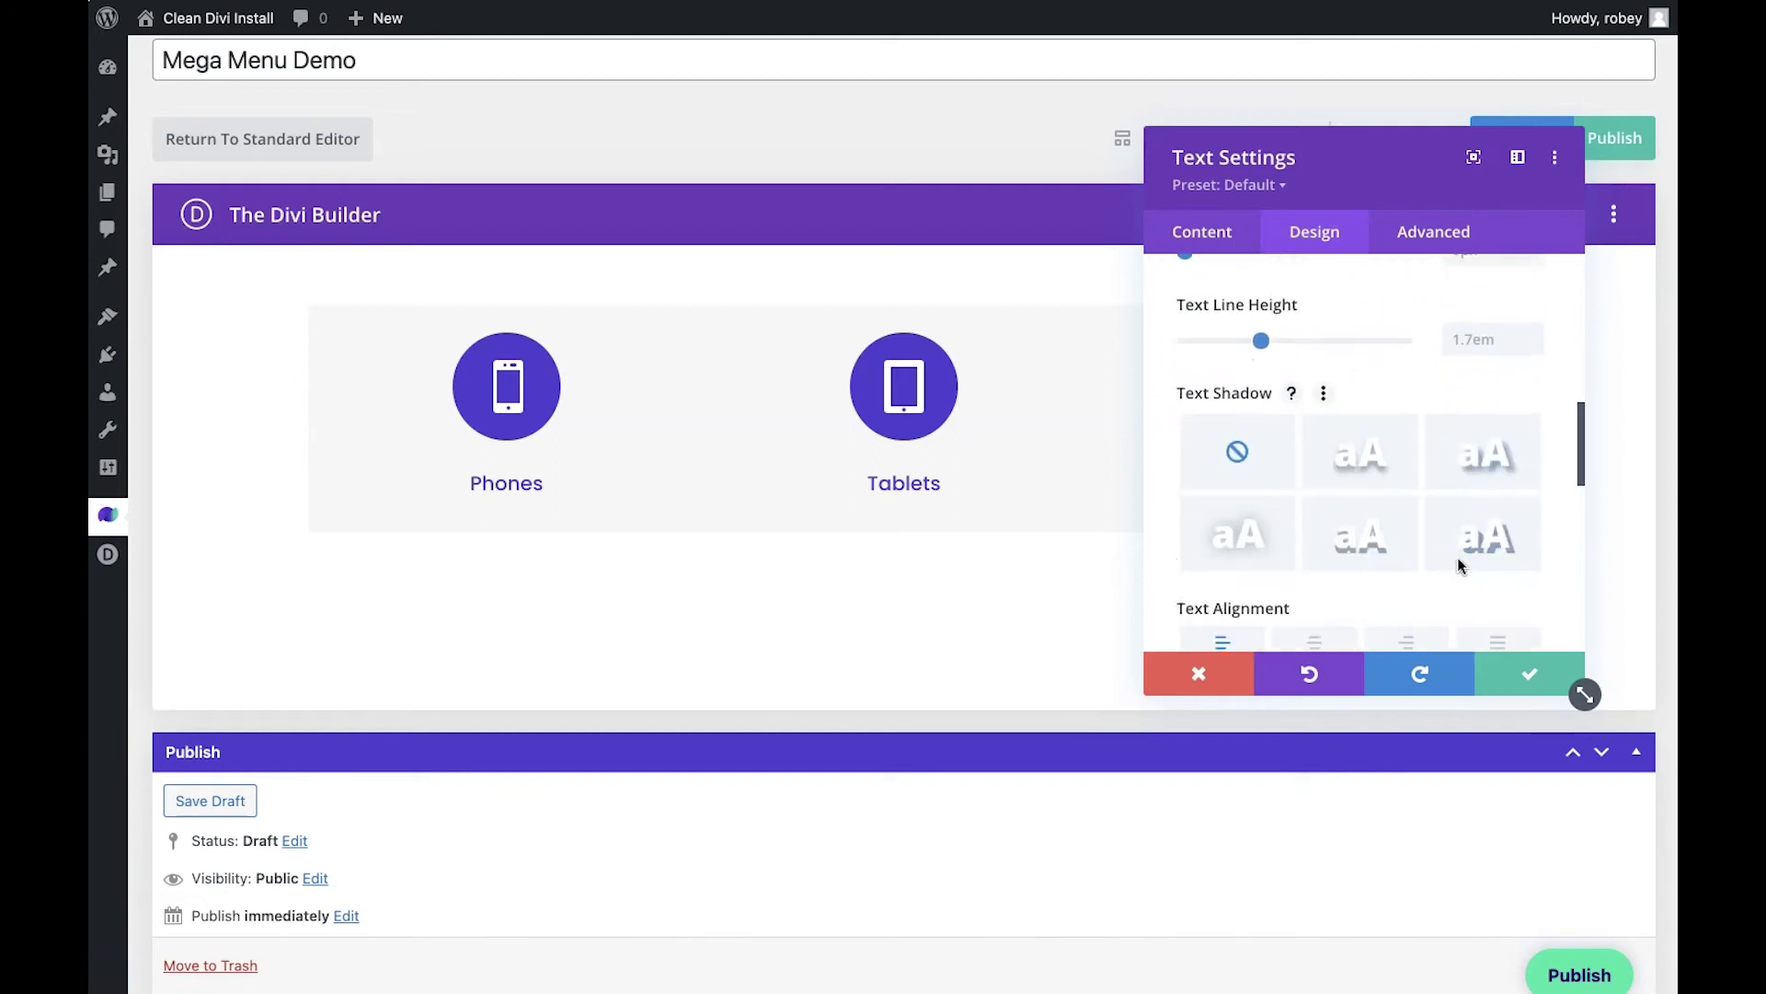
Apply the first drop-shadow preset to the free-shipping text, centre-align it, and save the Text module.
left_click(1390, 431)
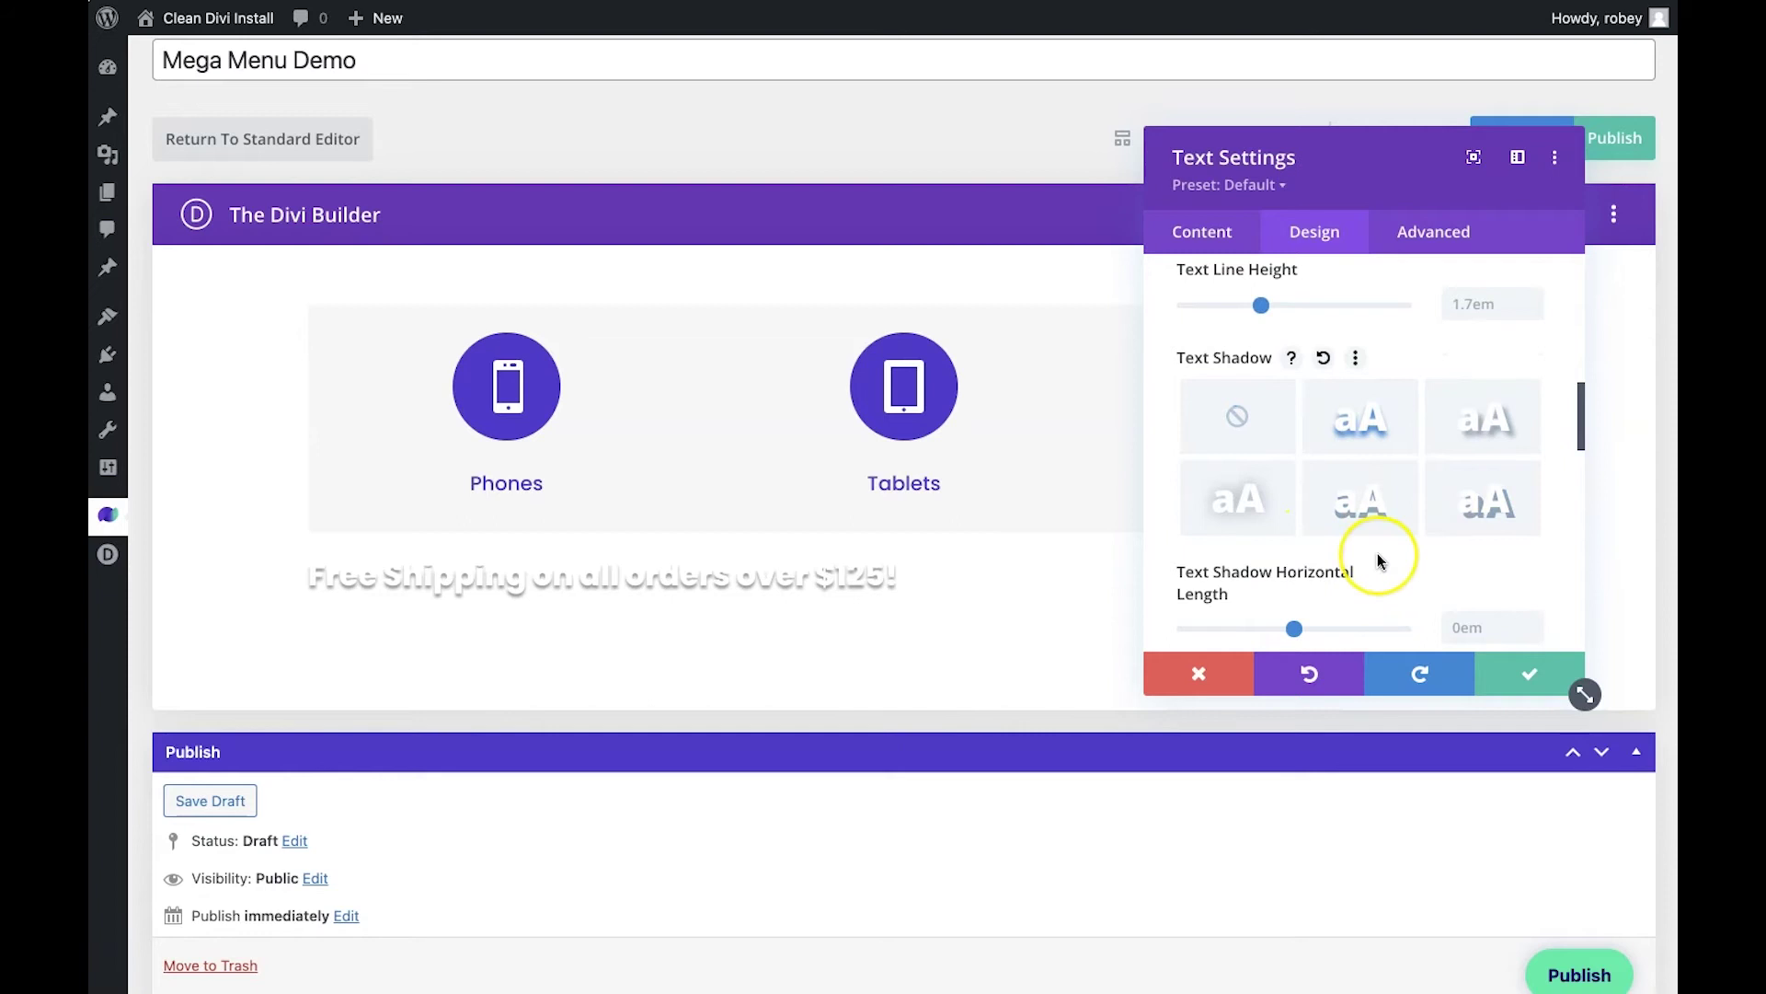
scroll(1378, 554, "down", 5)
scroll(1377, 554, "down", 1)
left_click(1314, 554)
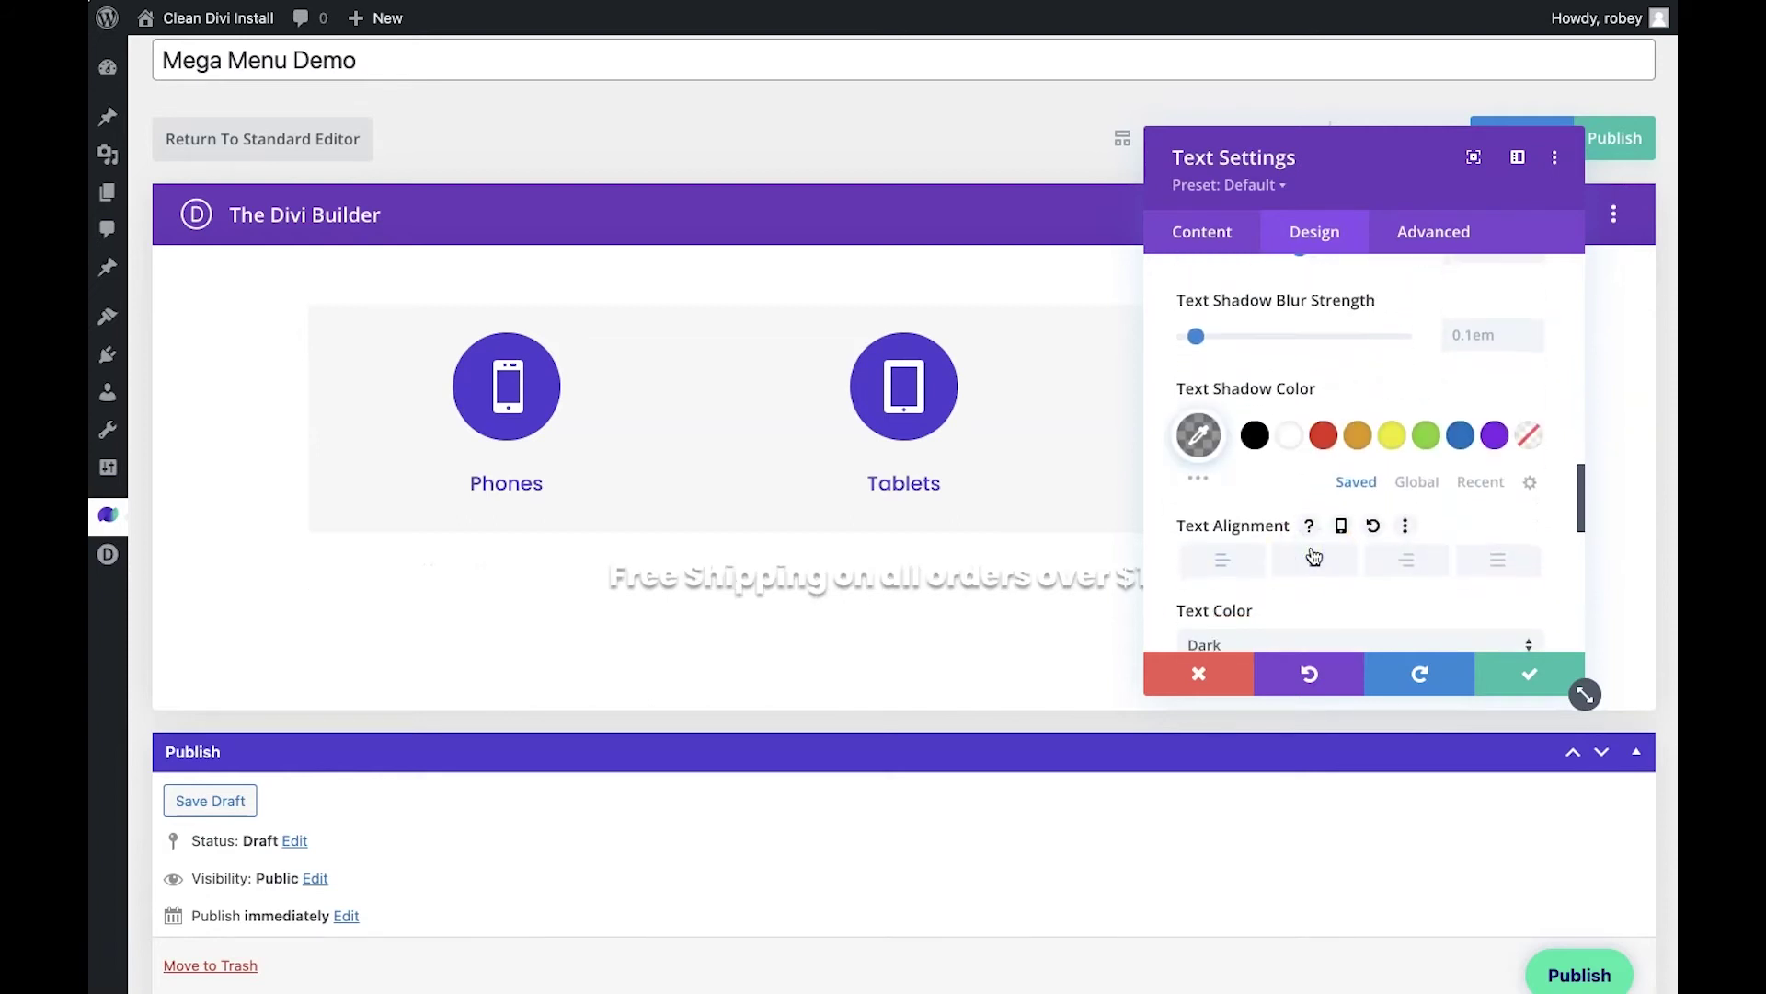
left_click(1348, 528)
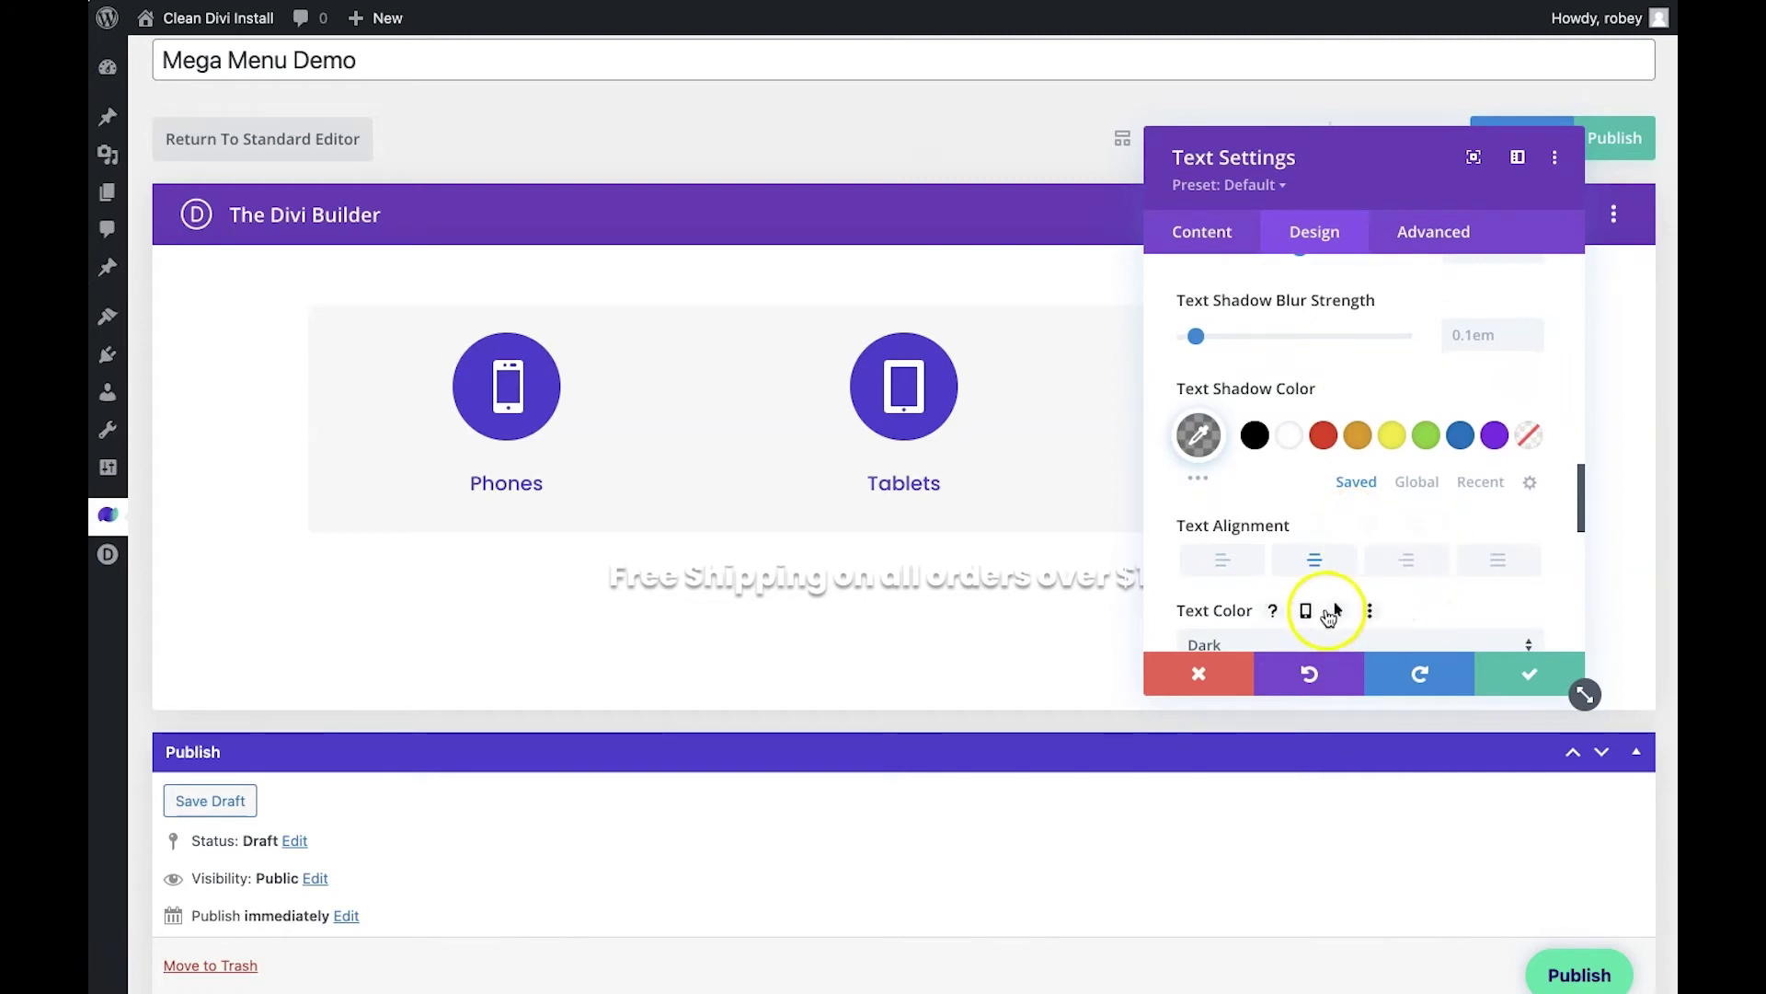
left_click(1532, 670)
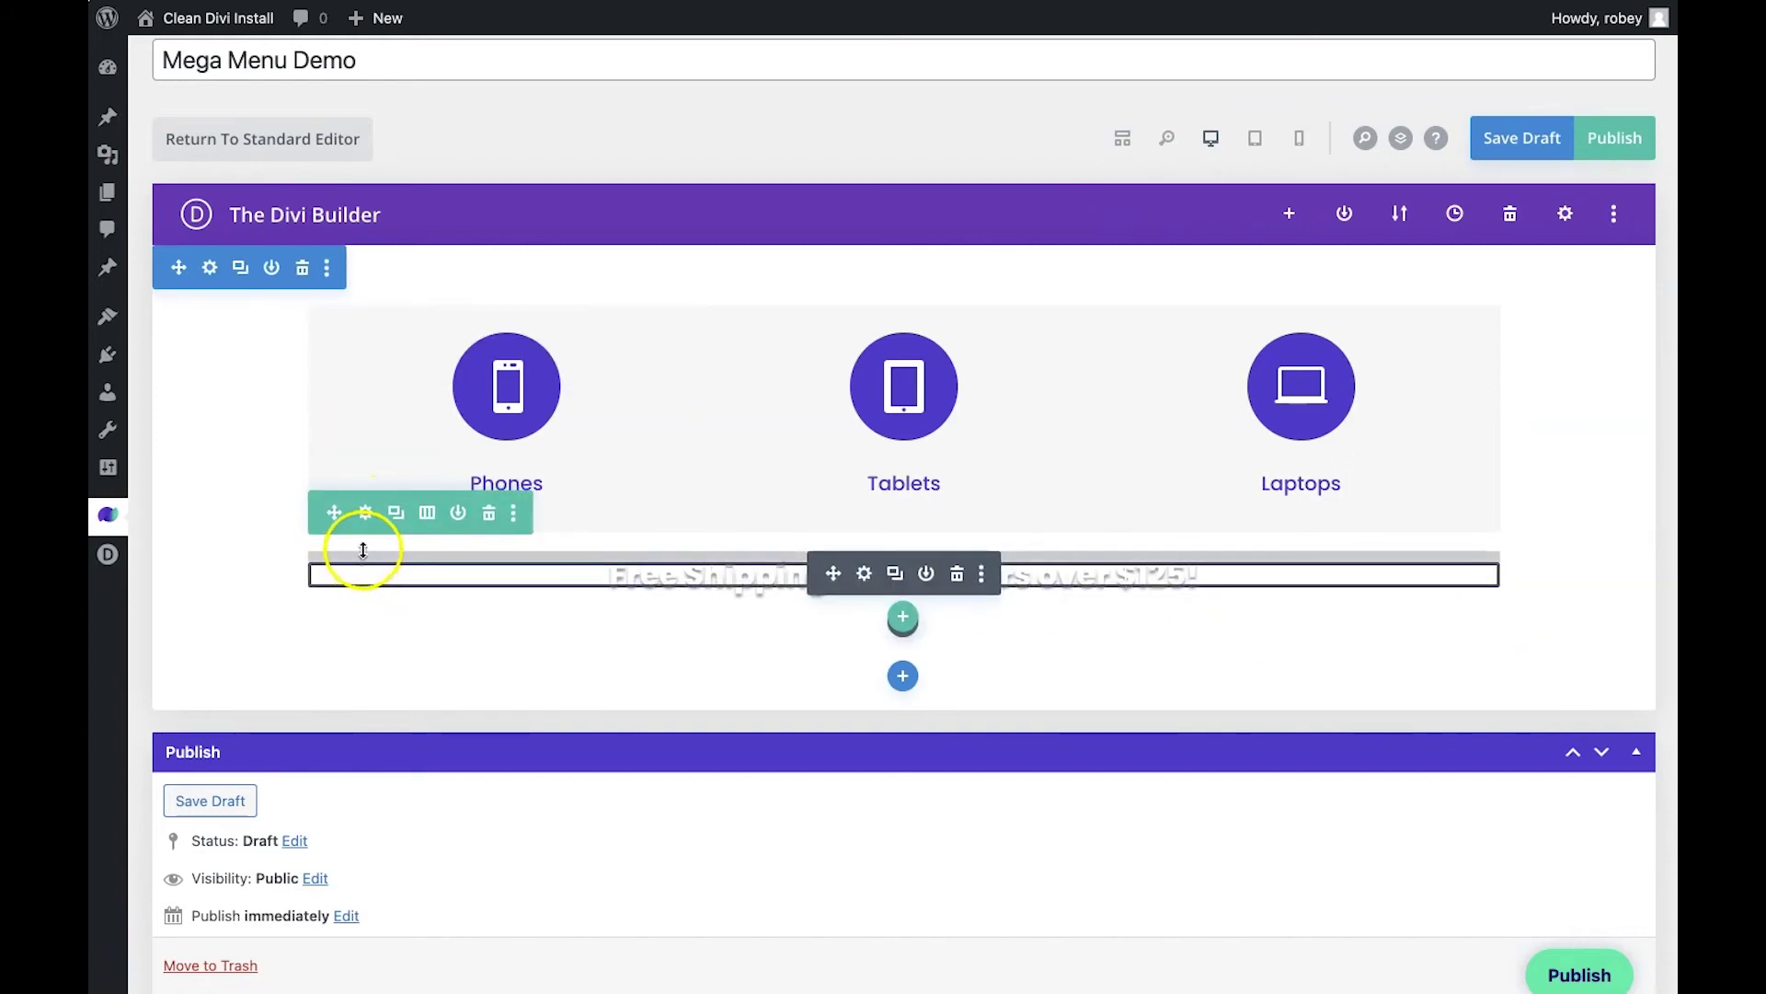
Set the free-shipping row's background image to tech-bg-2.jpeg from the media library and save the row settings.
left_click(373, 598)
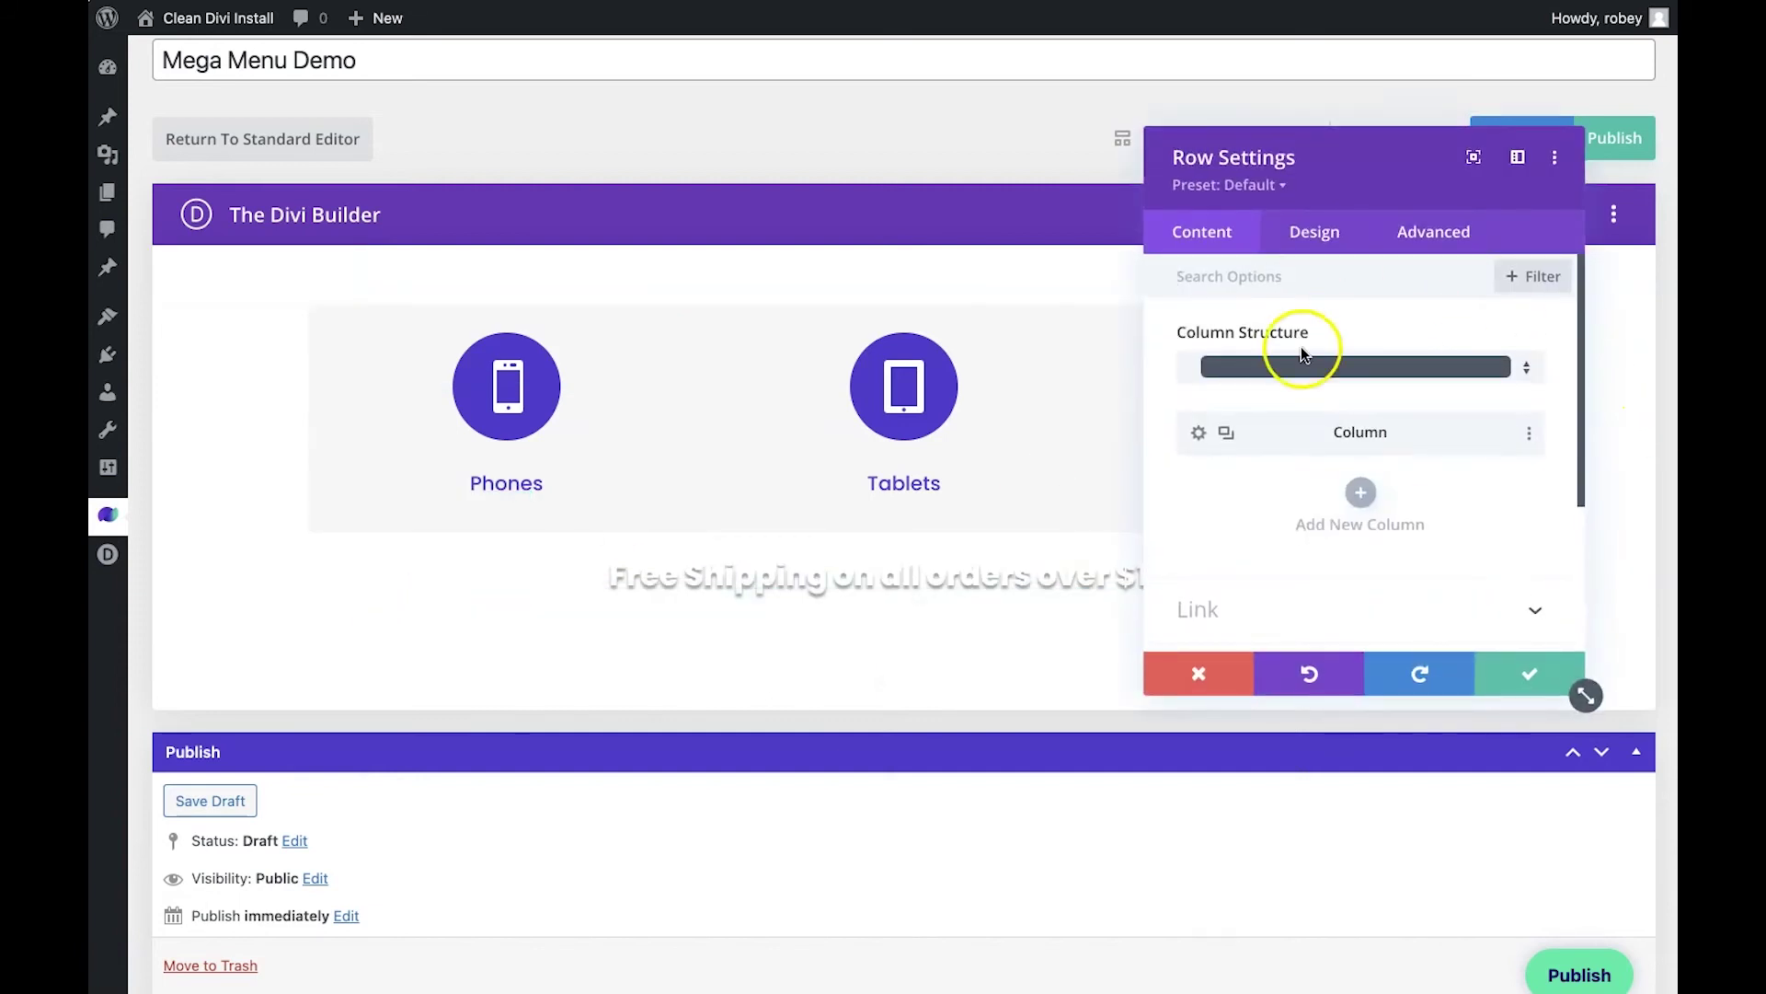
scroll(1293, 583, "down", 3)
left_click(1288, 457)
left_click(1400, 421)
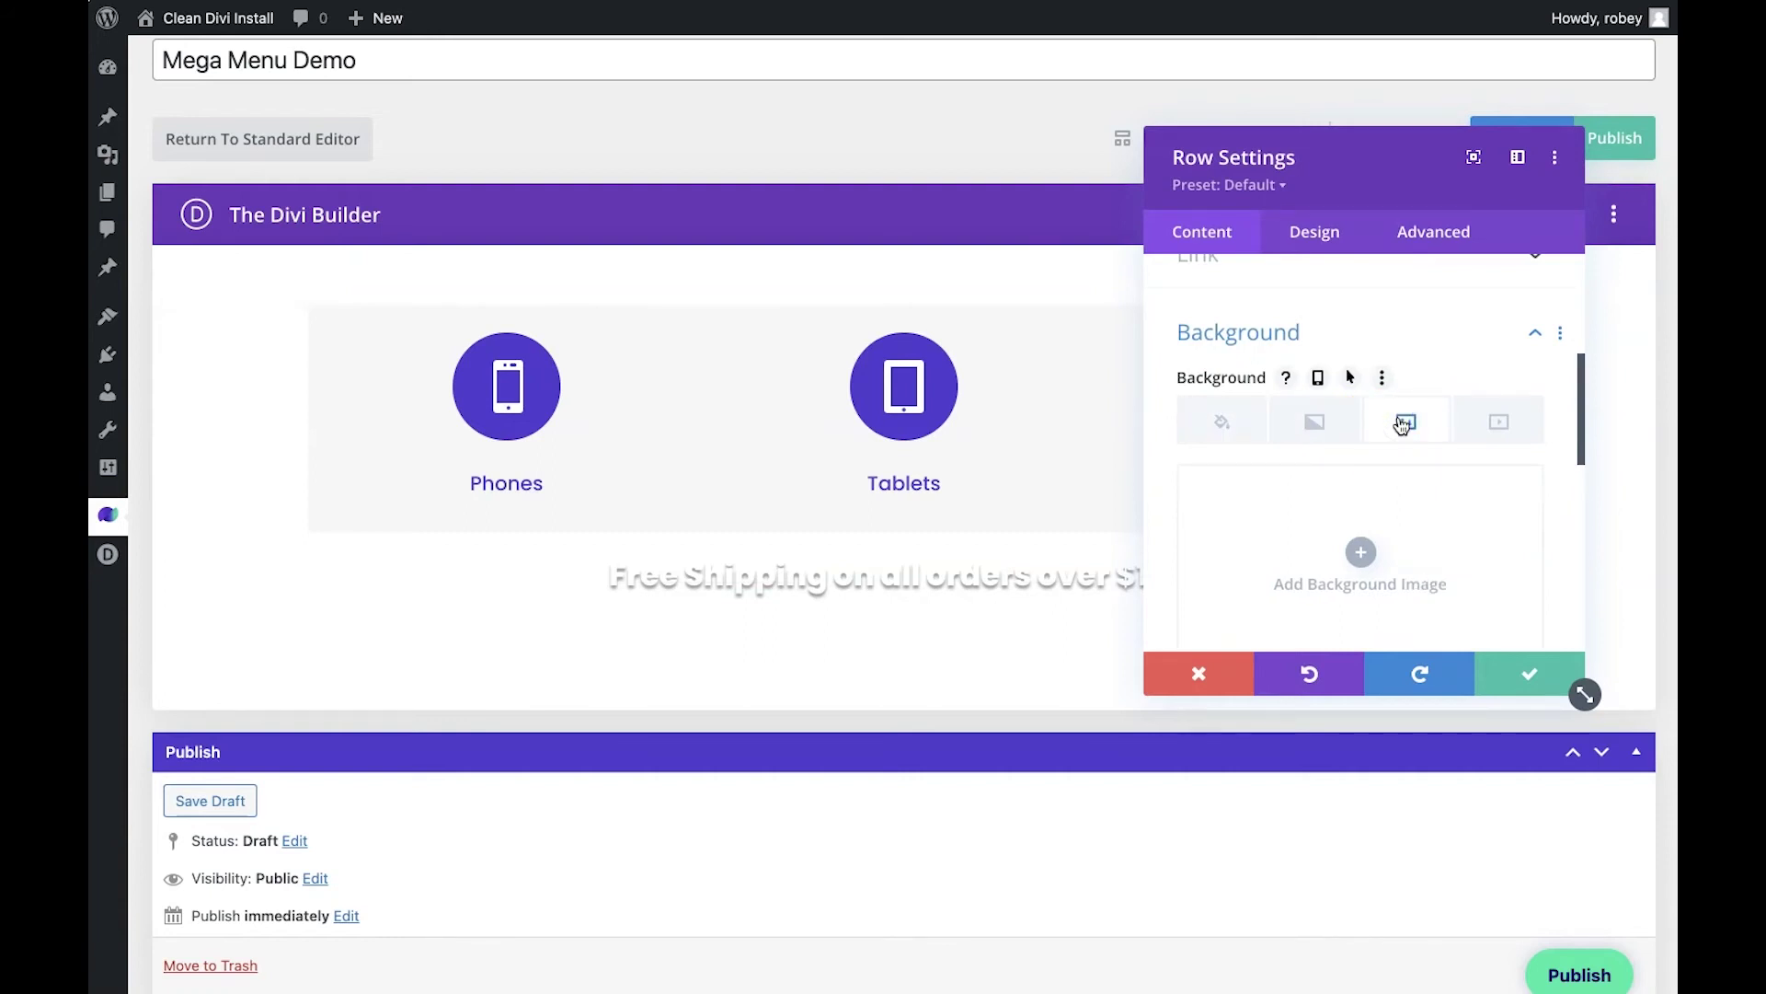
scroll(1360, 544, "down", 1)
left_click(1369, 488)
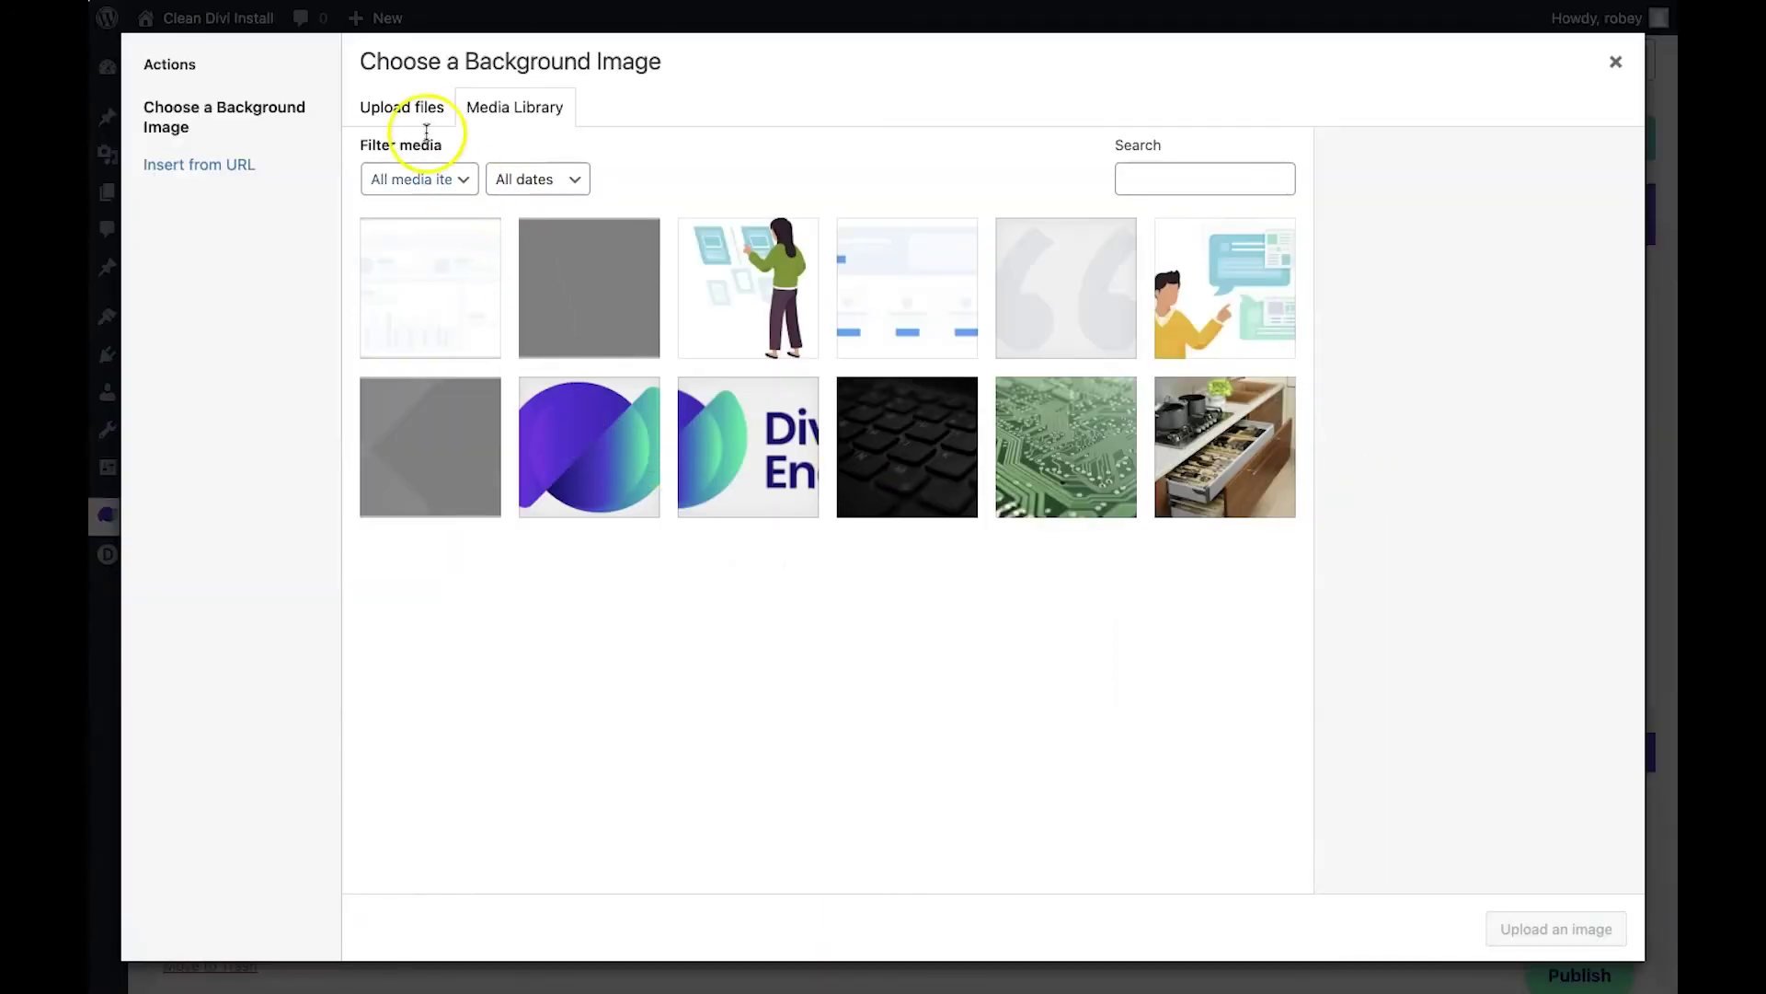
left_click(957, 497)
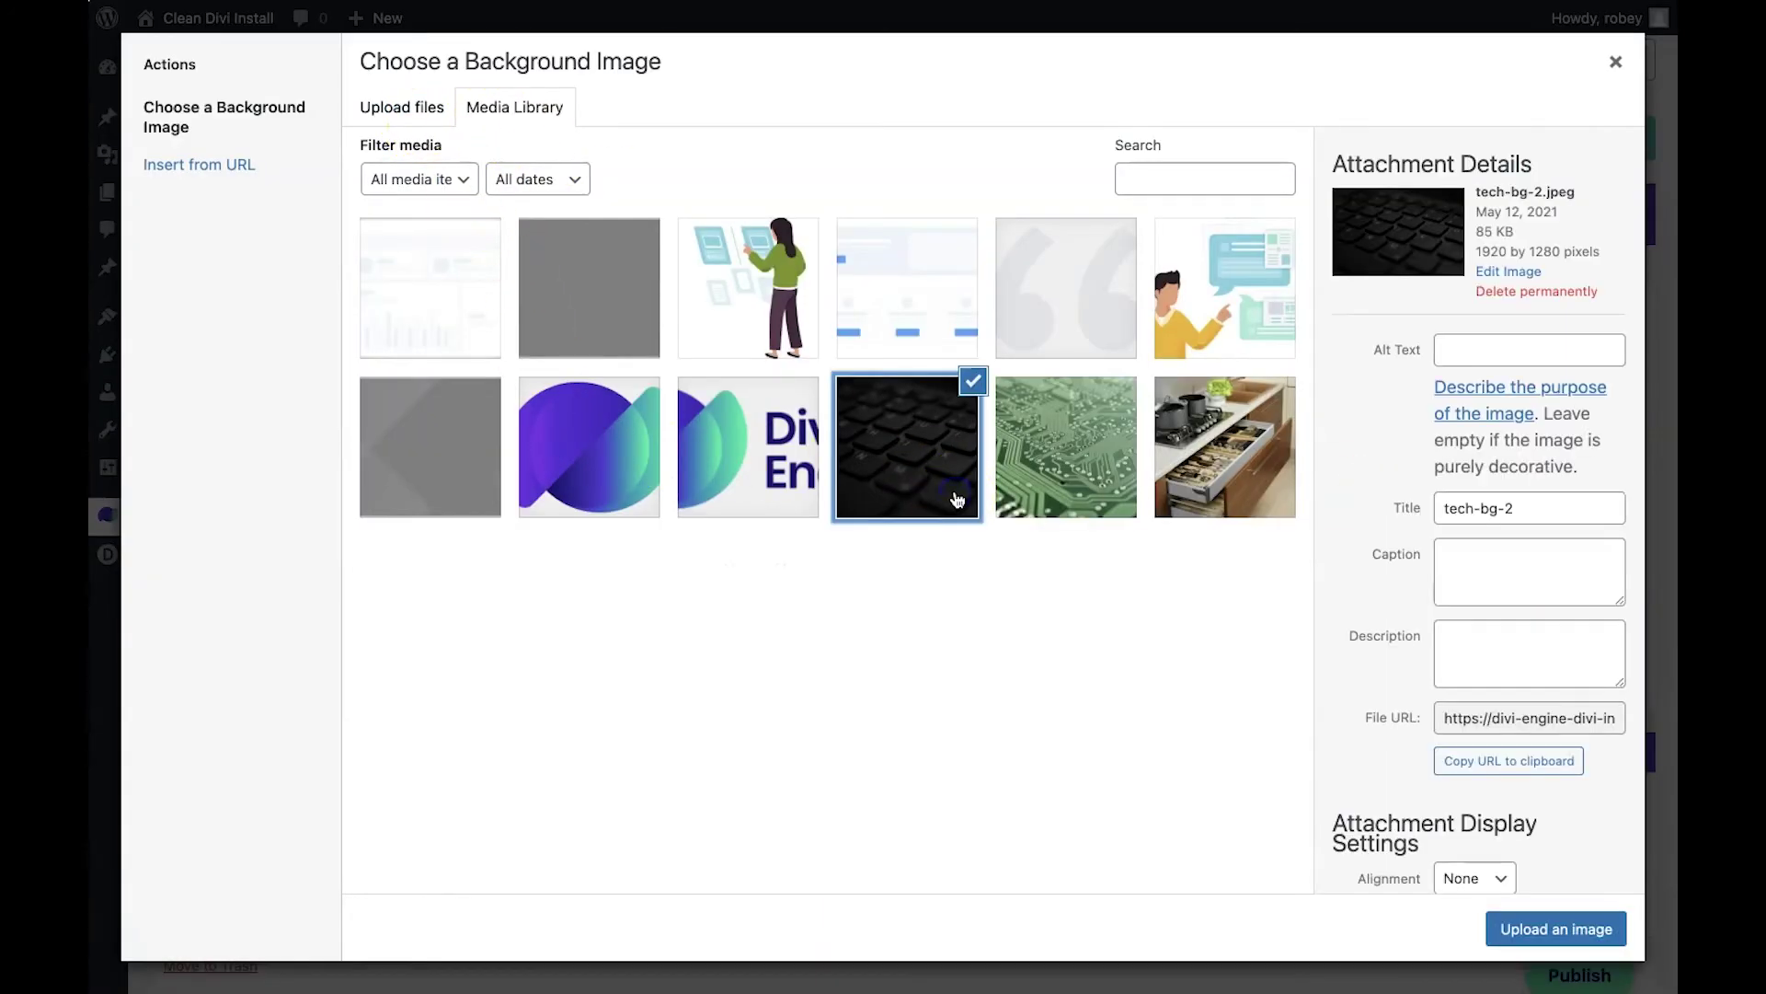
left_click(1529, 929)
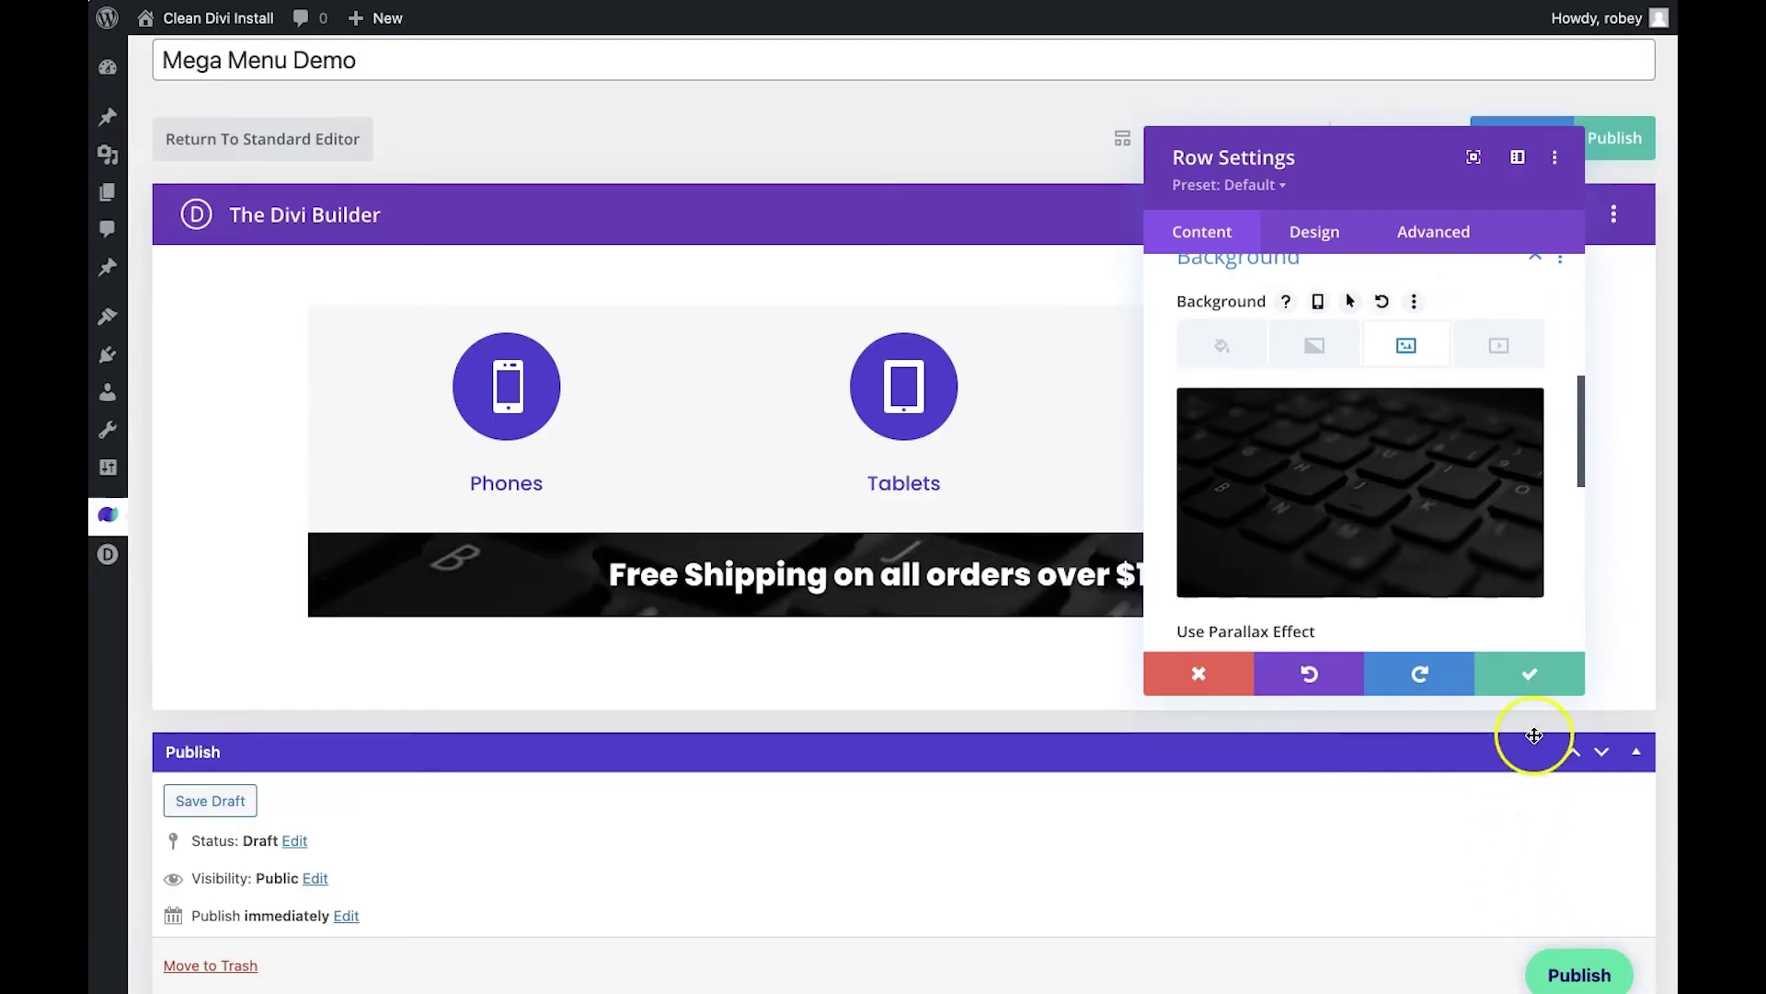
left_click(1534, 679)
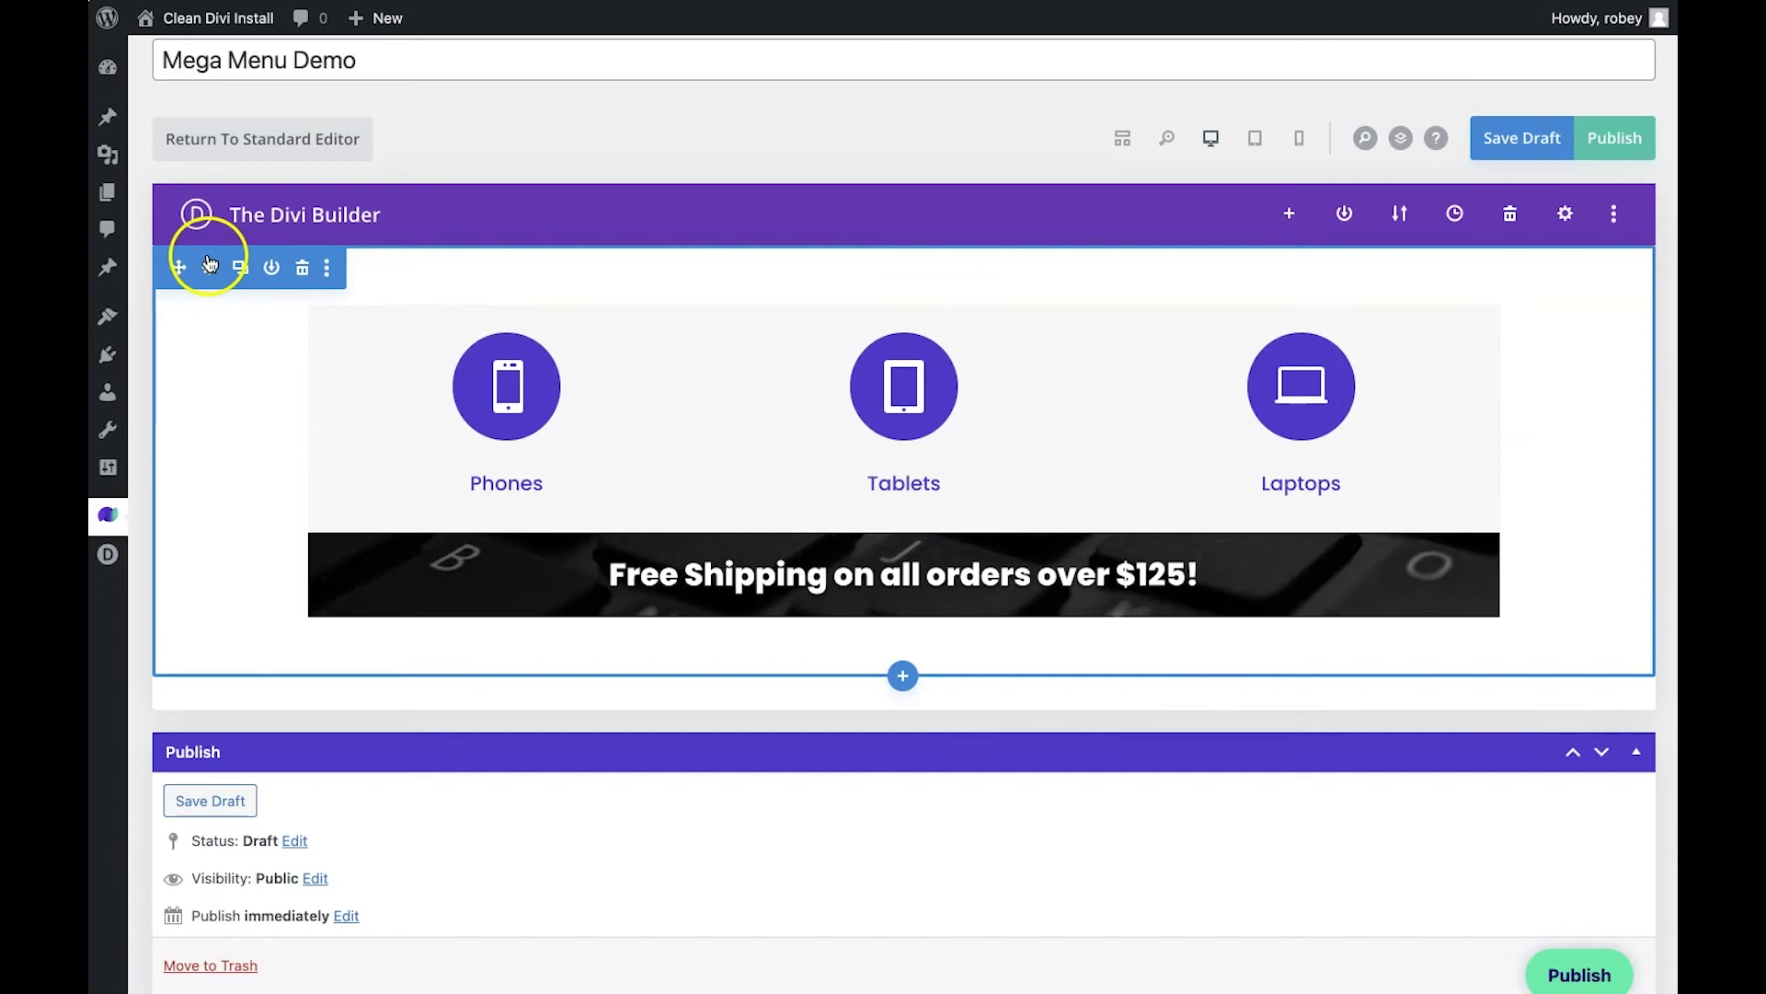
Set the background color of the section containing both rows to transparent.
left_click(209, 264)
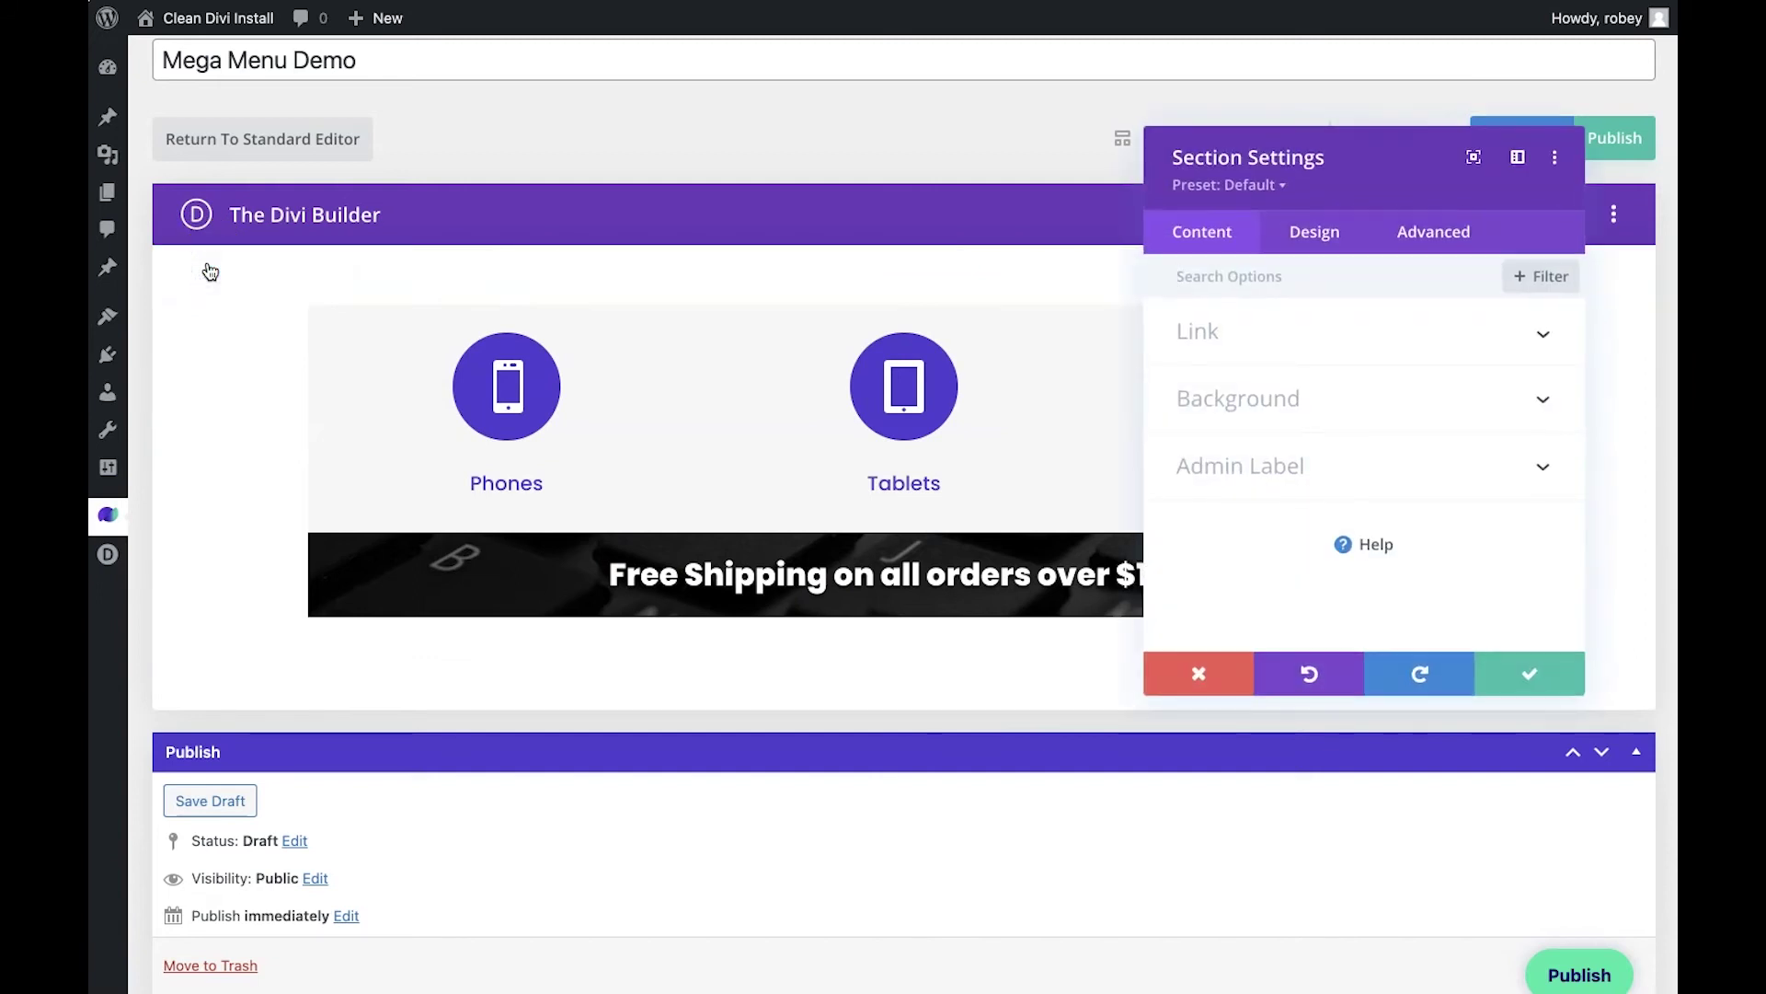
left_click(1260, 424)
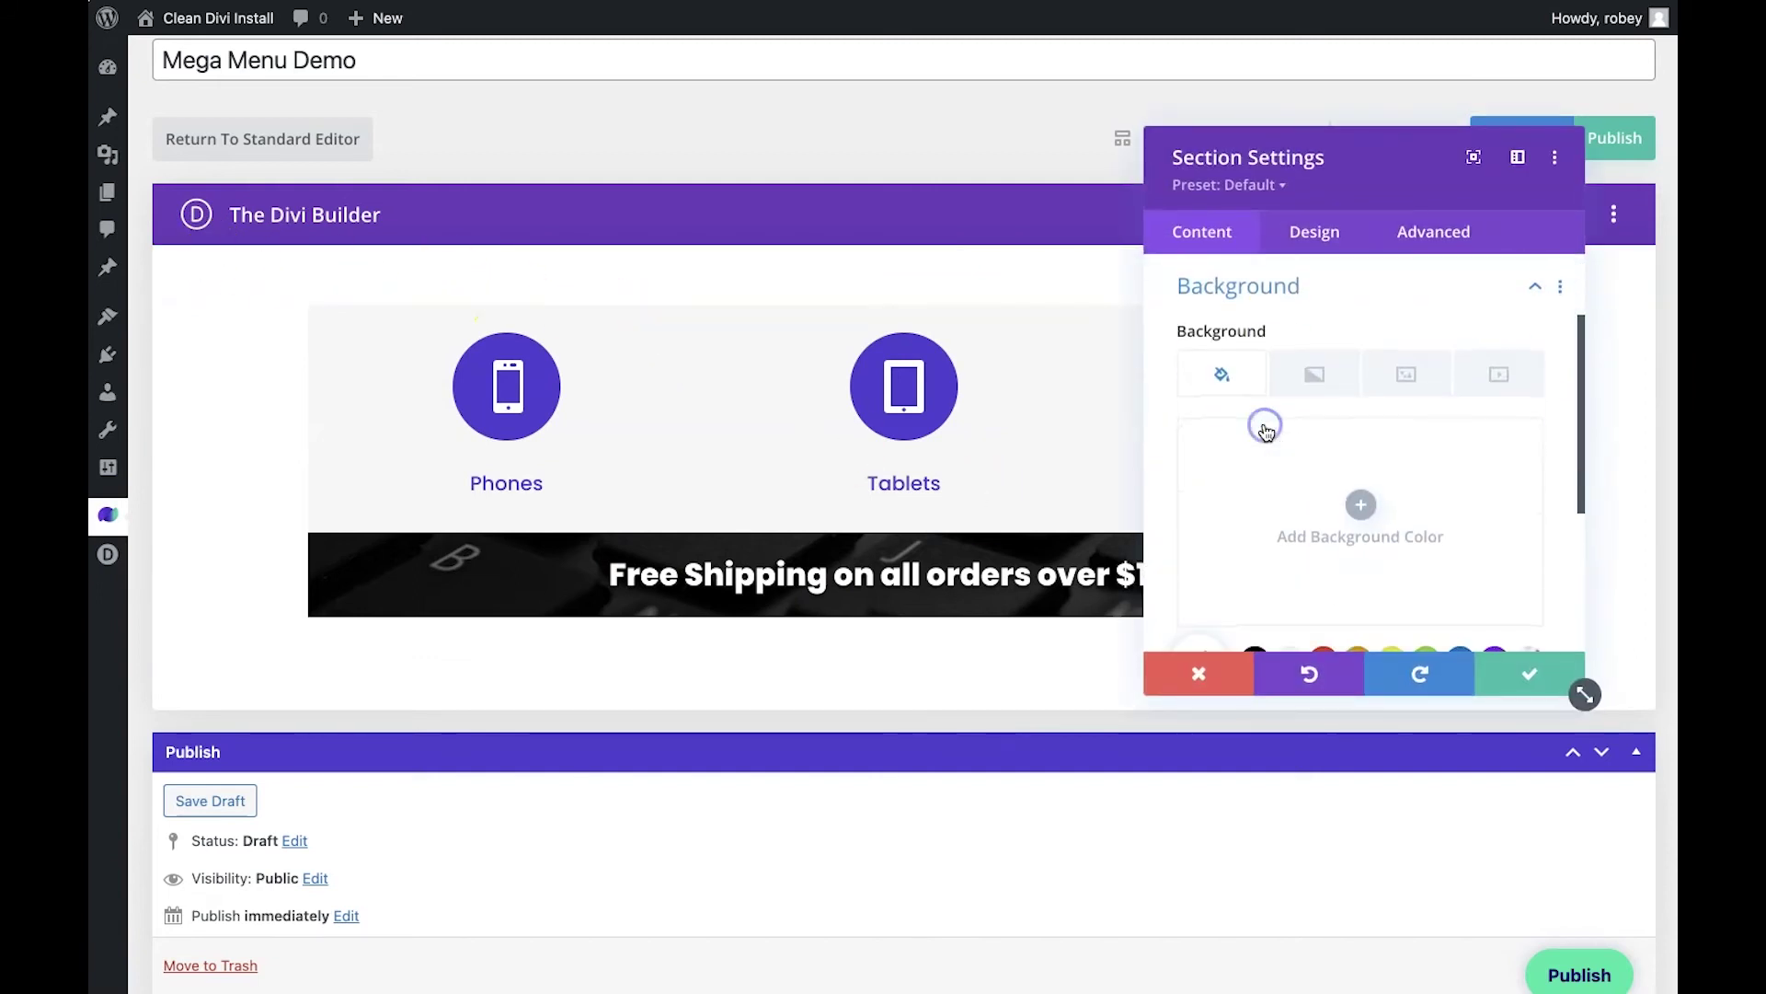
scroll(1481, 499, "down", 2)
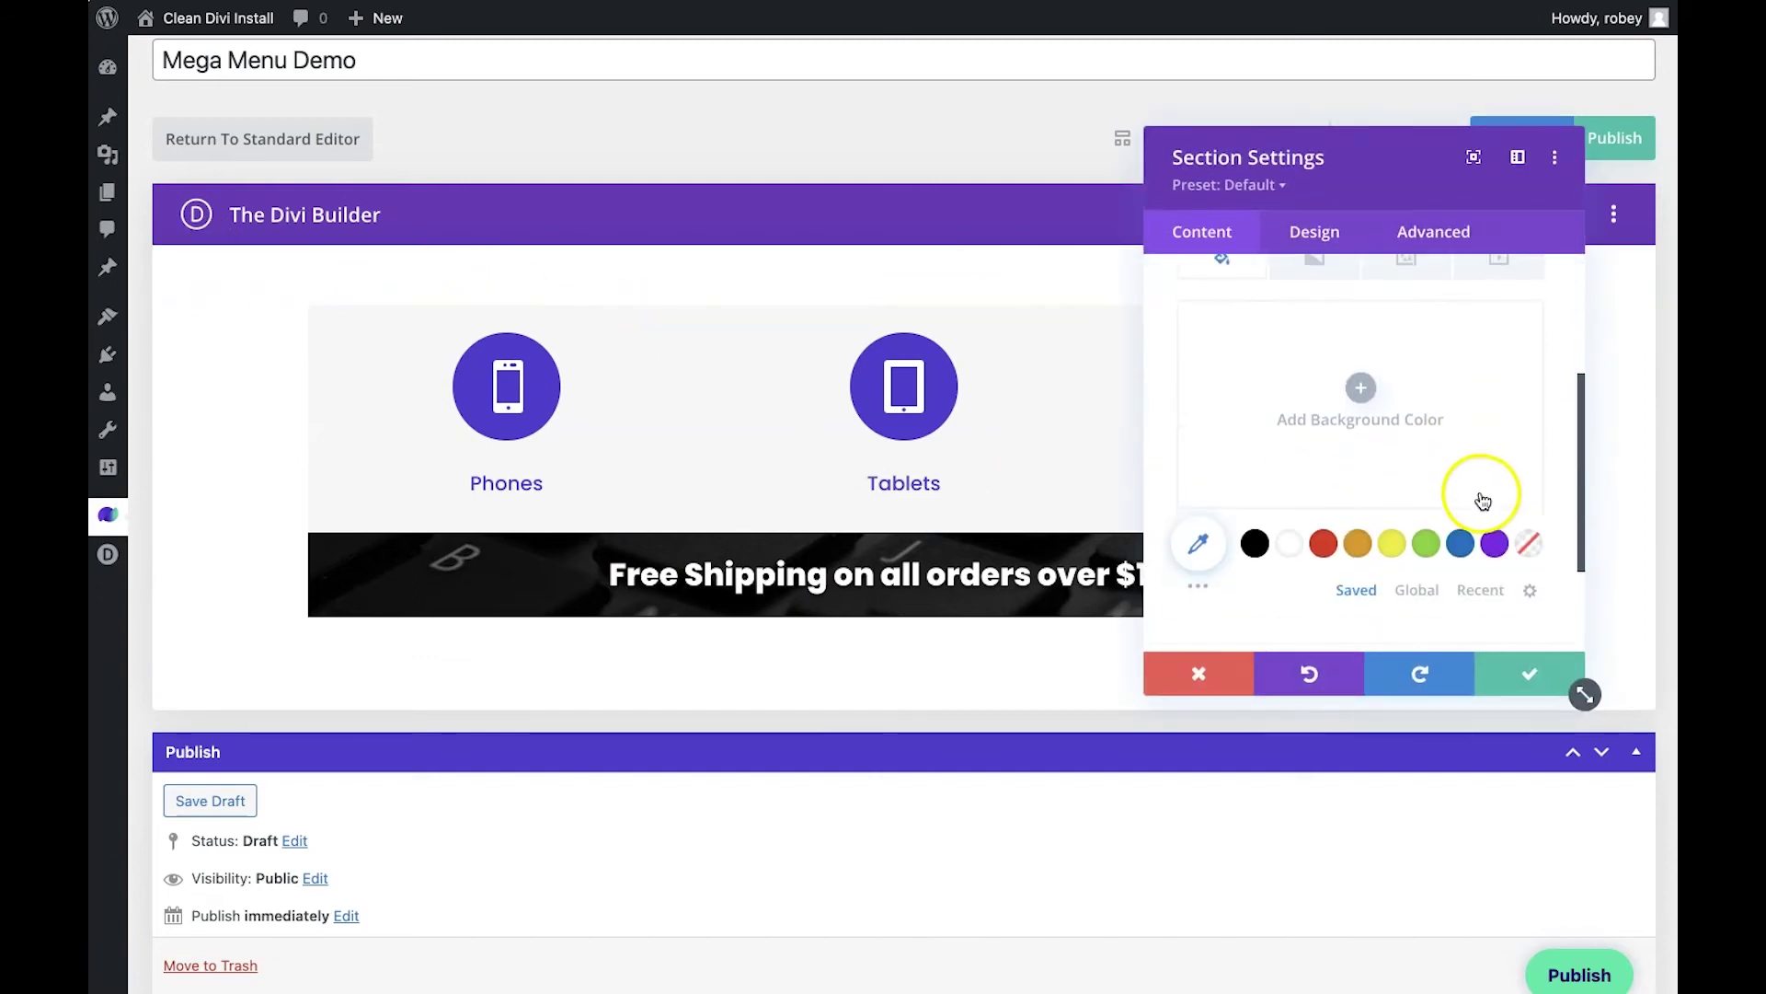
left_click(1534, 545)
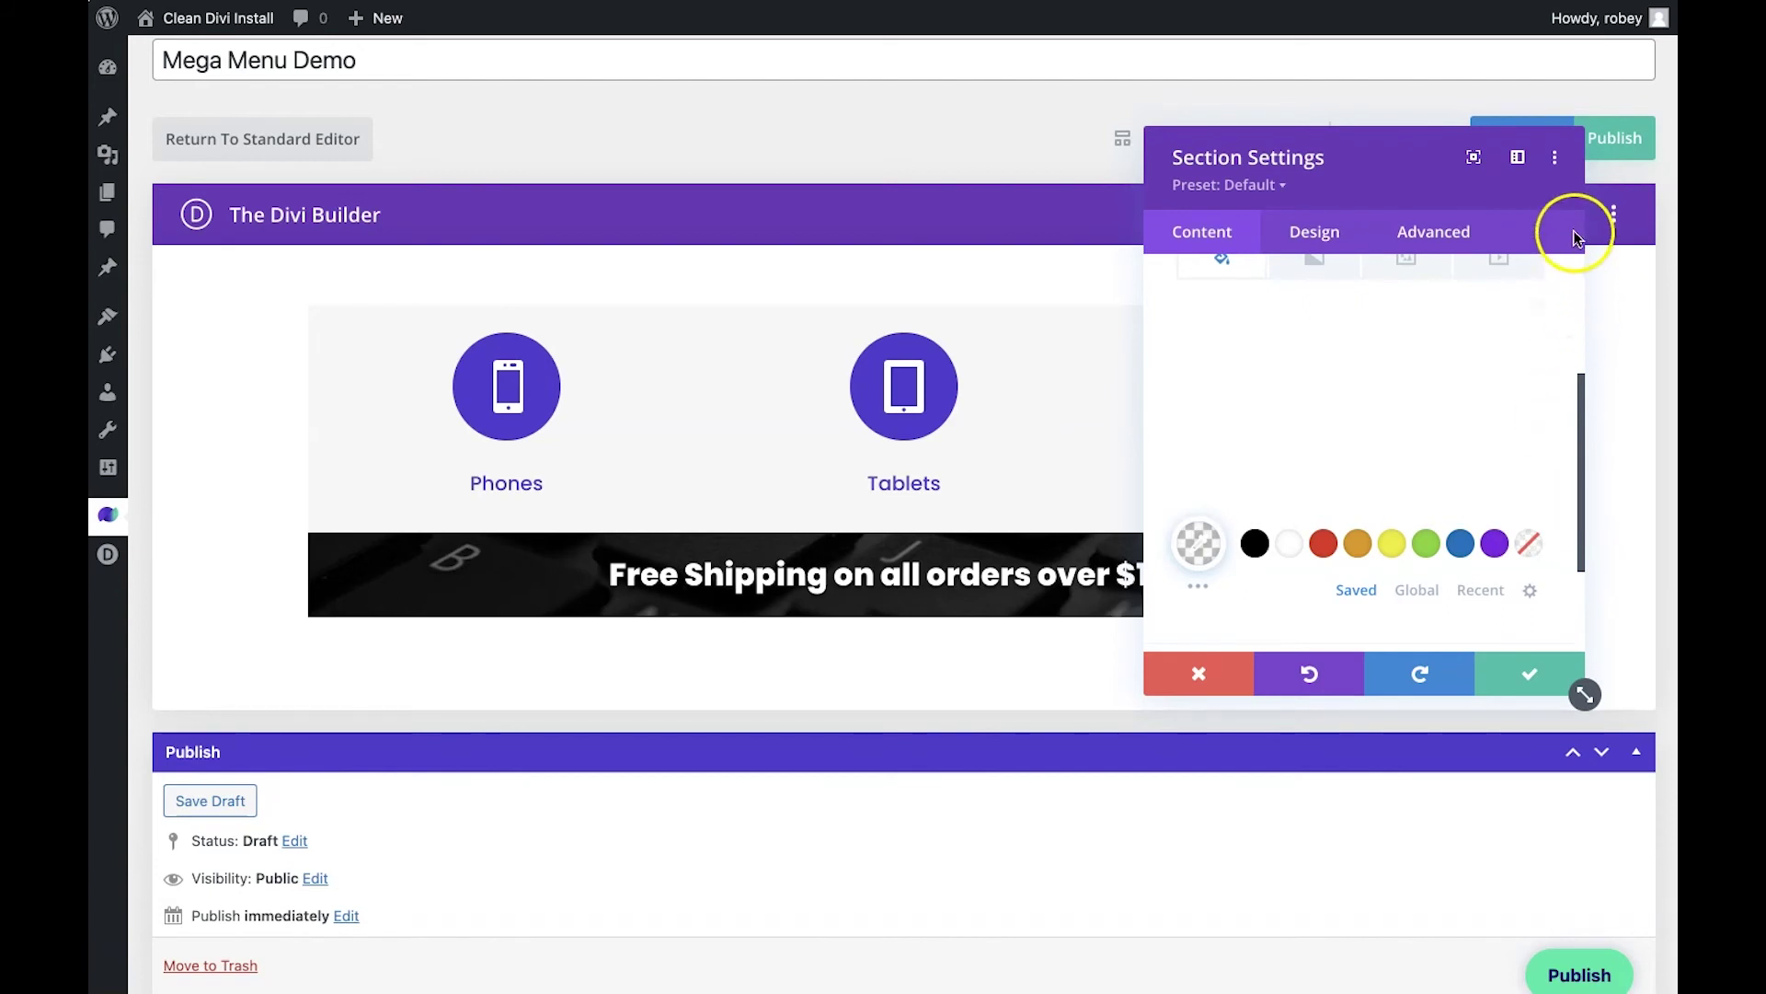
Set the section's margin to 0px on all four sides, linking the opposite sides.
left_click(1314, 233)
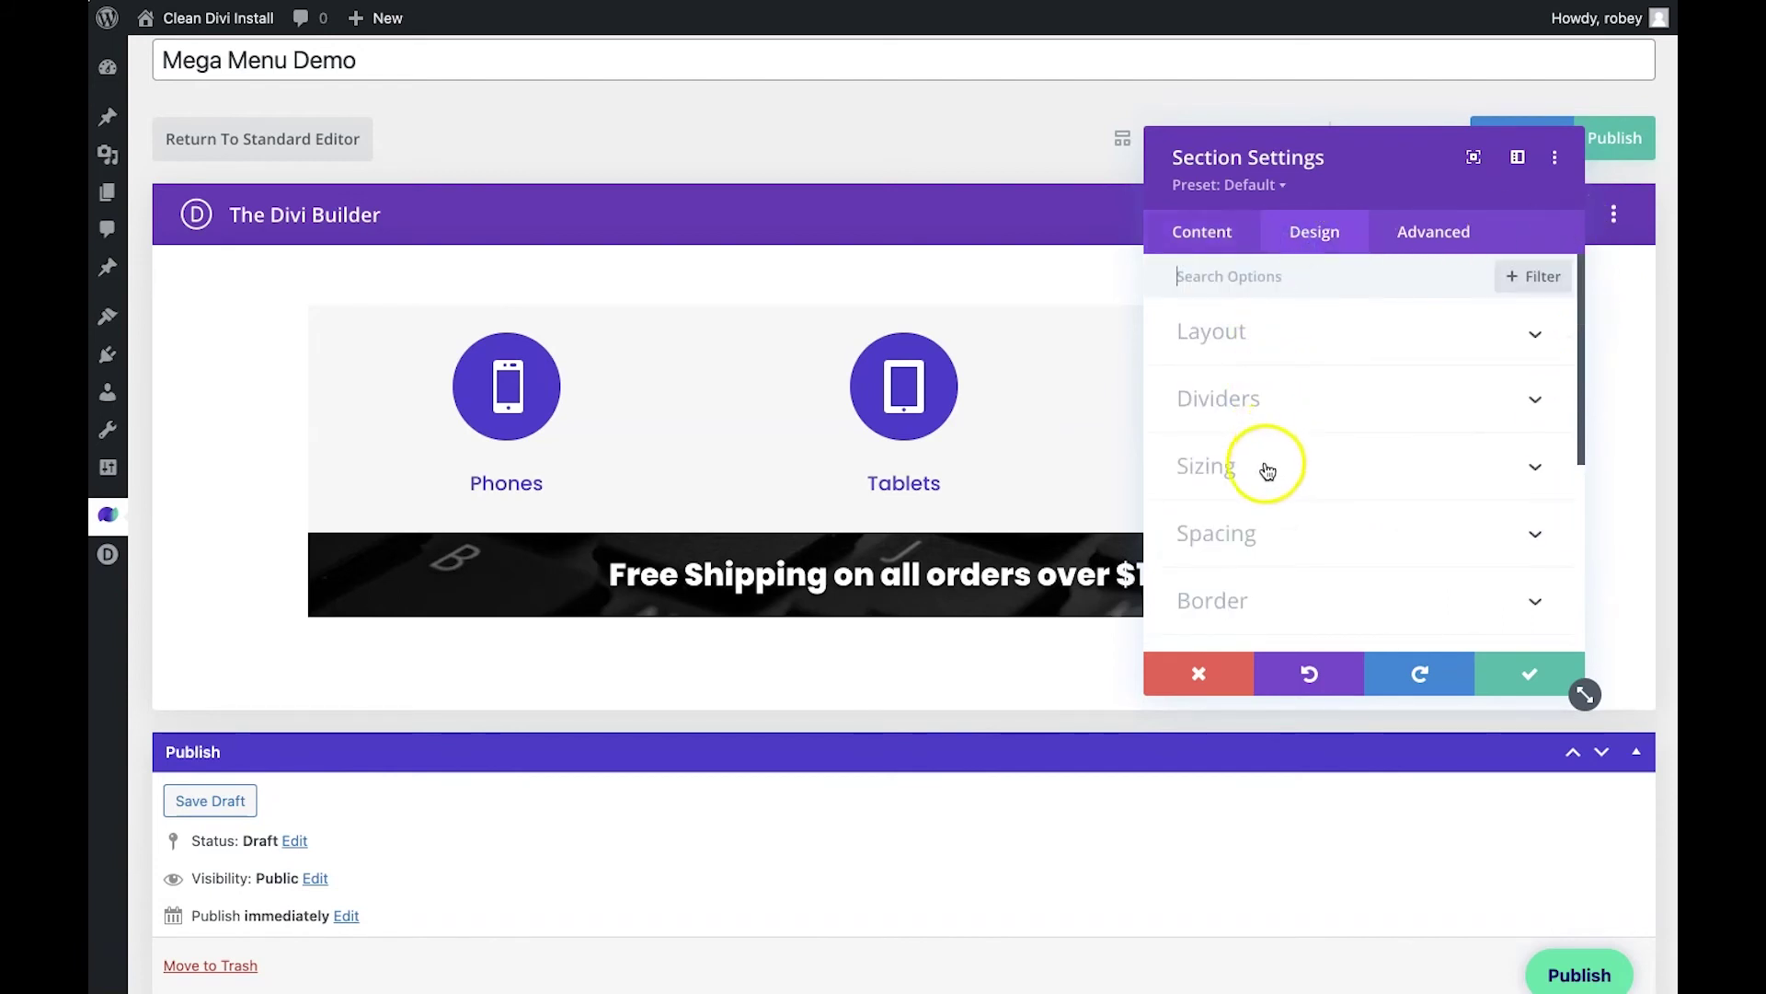
left_click(1224, 533)
left_click(1218, 375)
type("0")
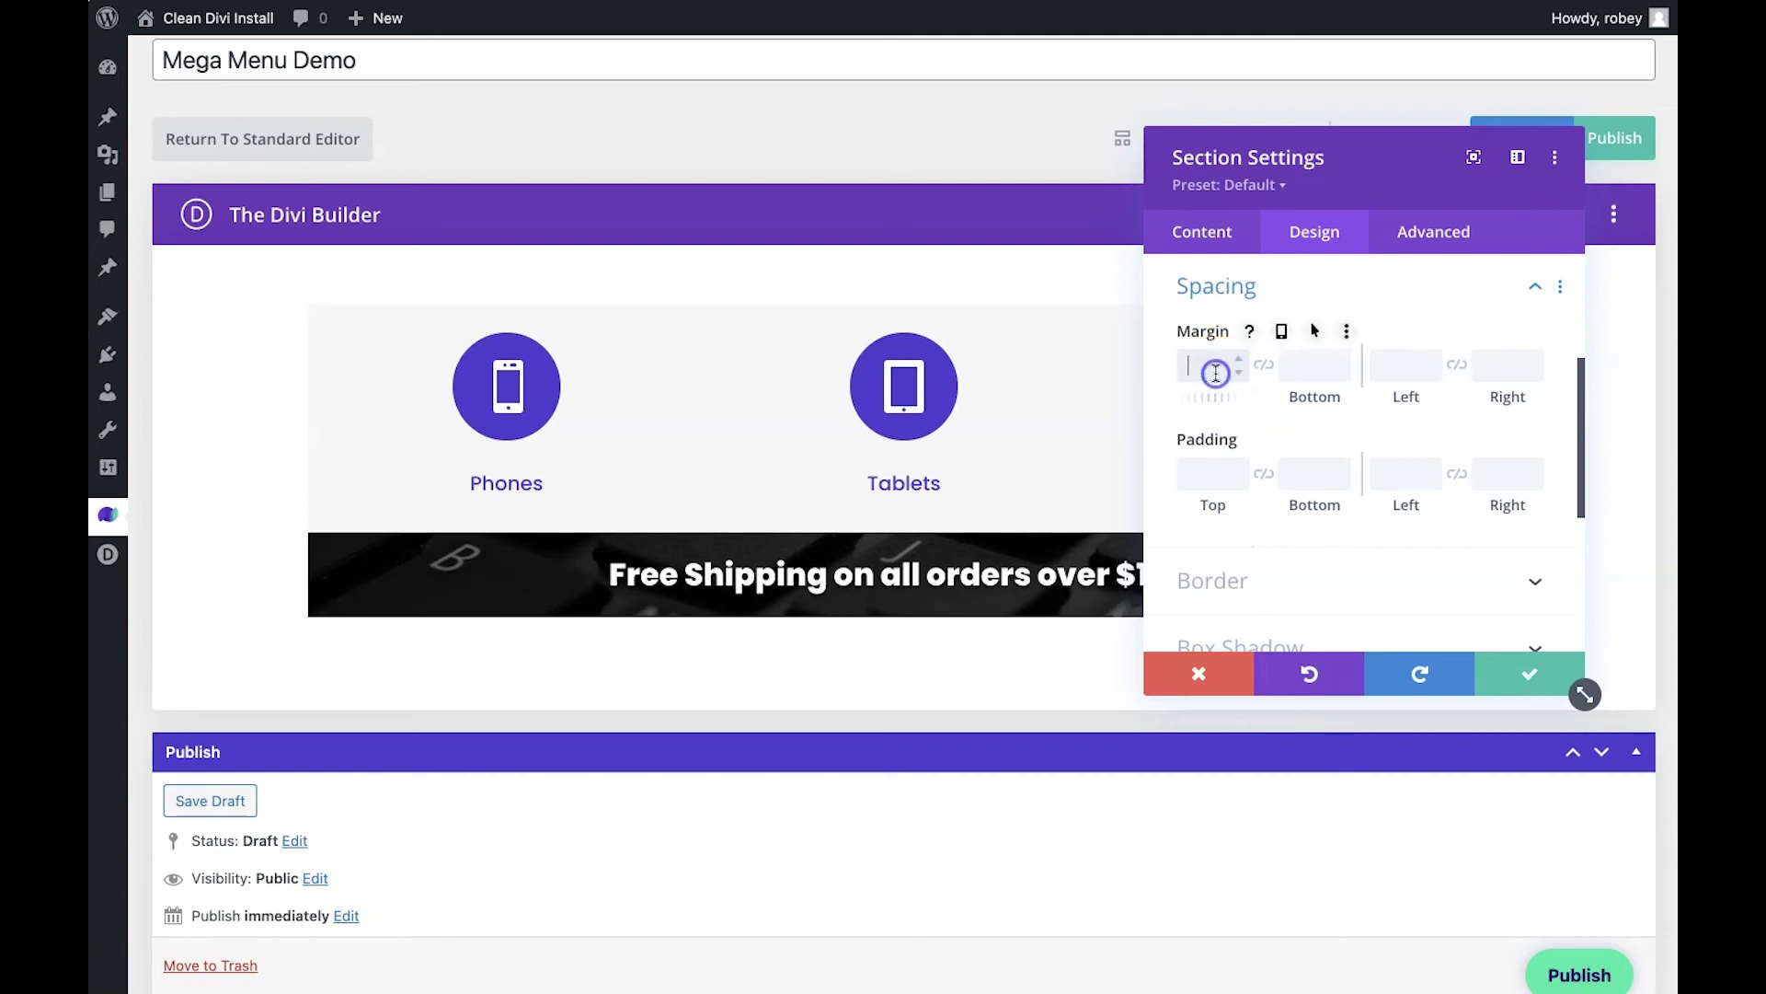
left_click(1265, 366)
left_click(1391, 366)
type("0")
left_click(1457, 364)
Set the section's padding to 0px on all four sides, linking the opposite sides.
left_click(1212, 473)
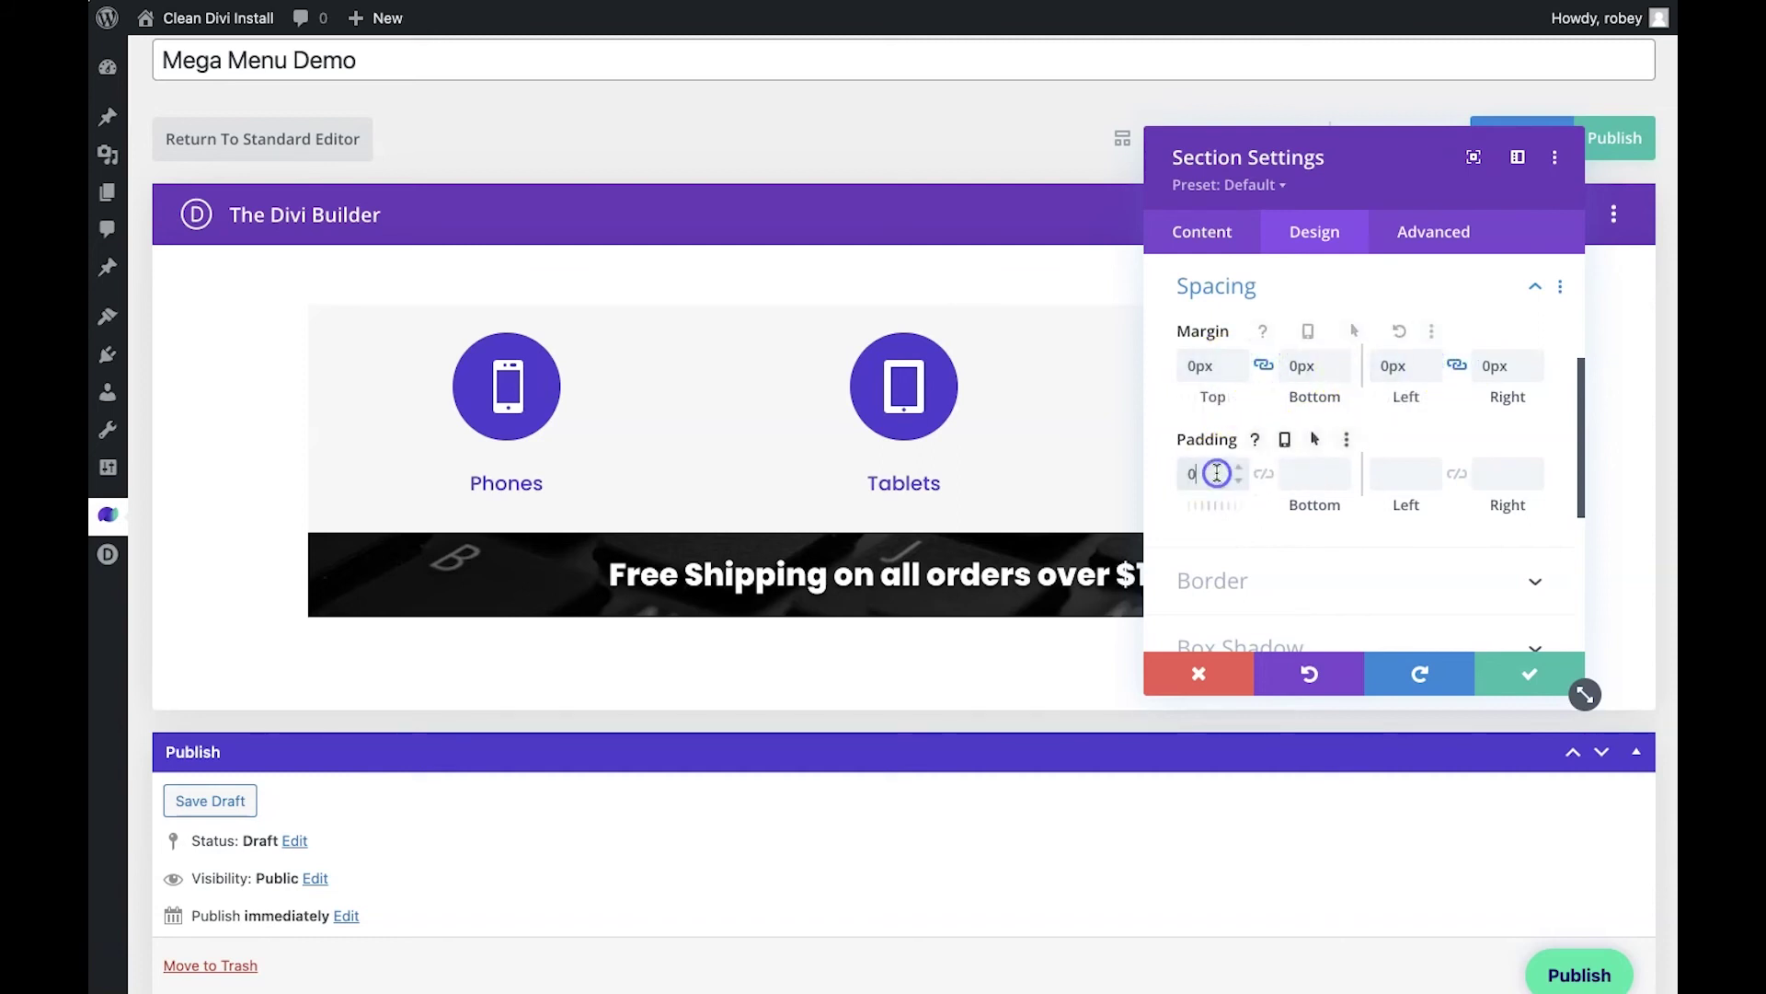
type("0")
left_click(1263, 472)
left_click(1377, 473)
type("0")
left_click(1457, 473)
Save the section settings and publish the mega menu.
left_click(1507, 670)
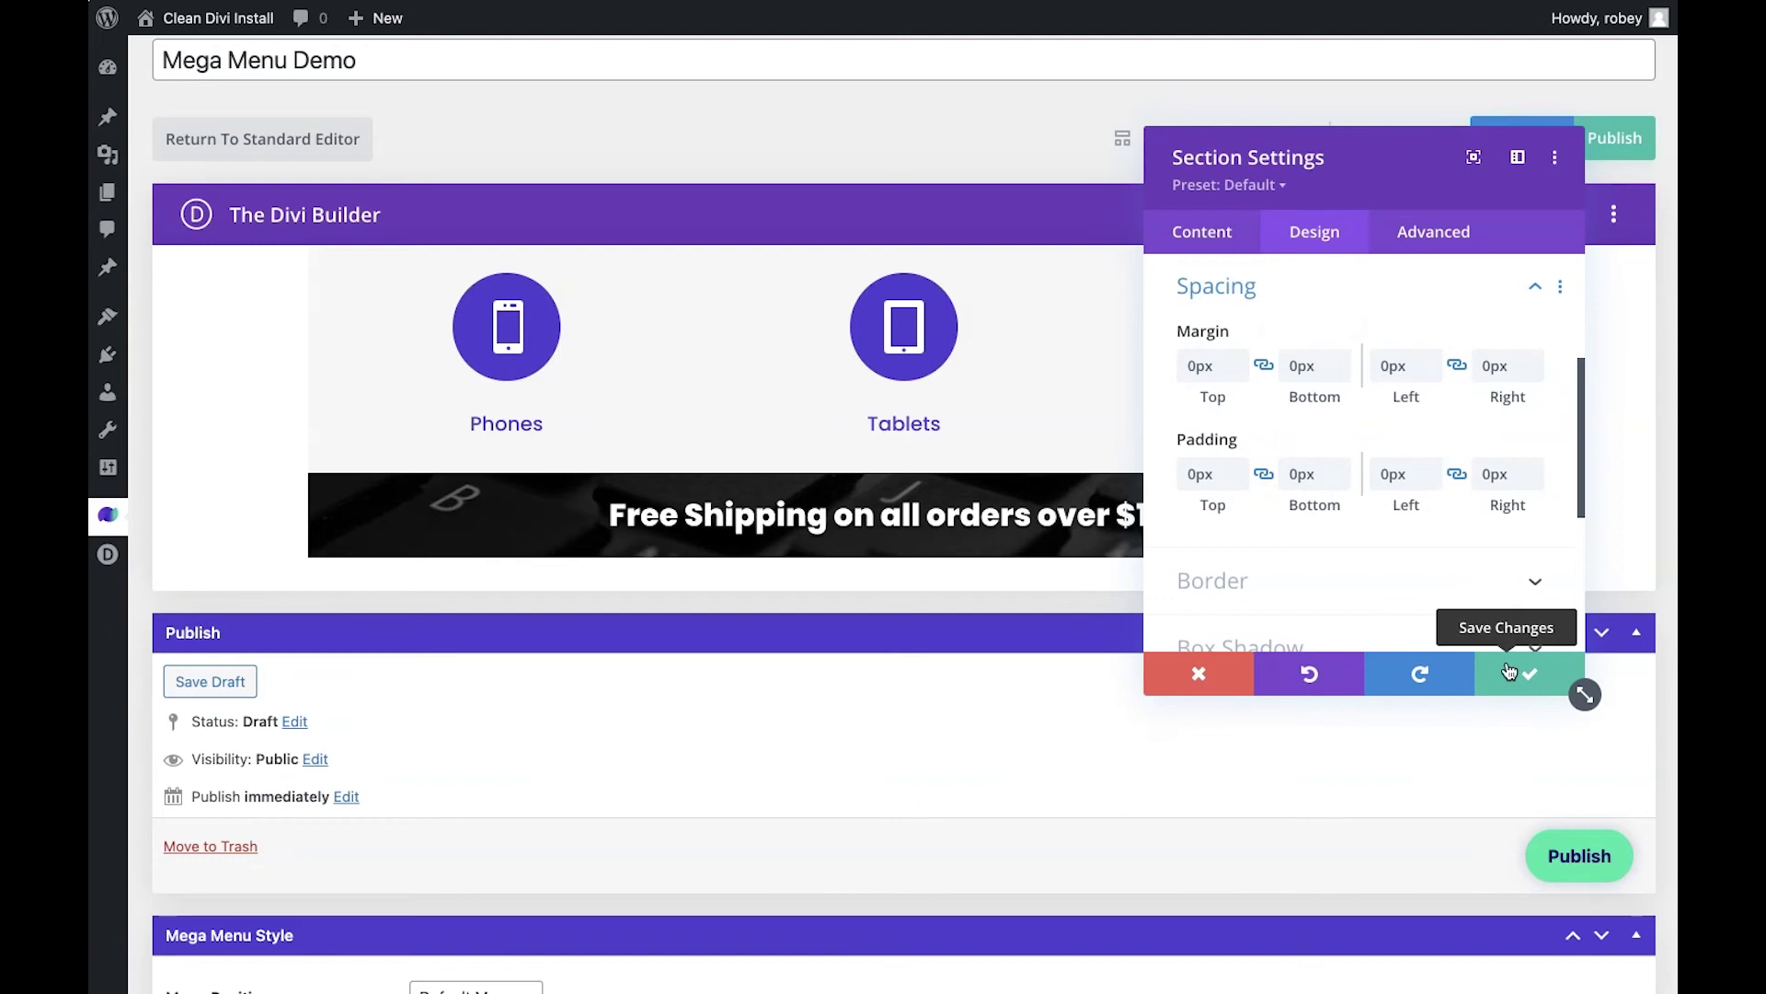
left_click(1508, 670)
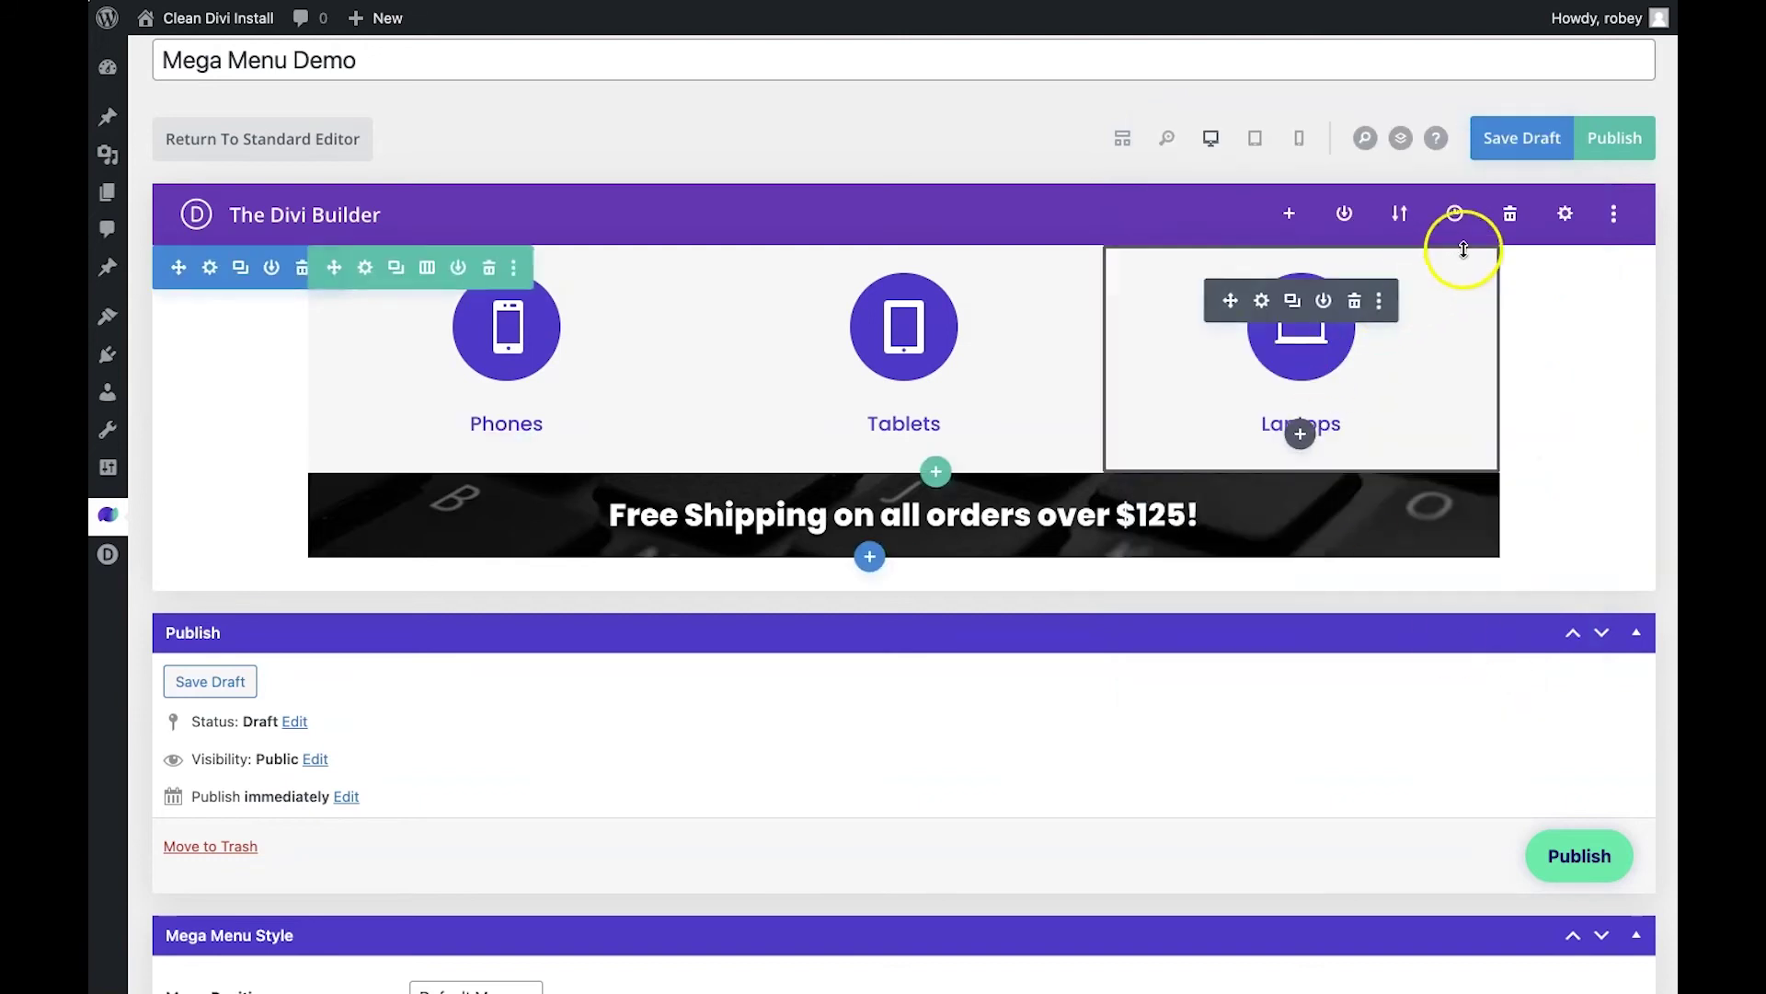
left_click(1607, 148)
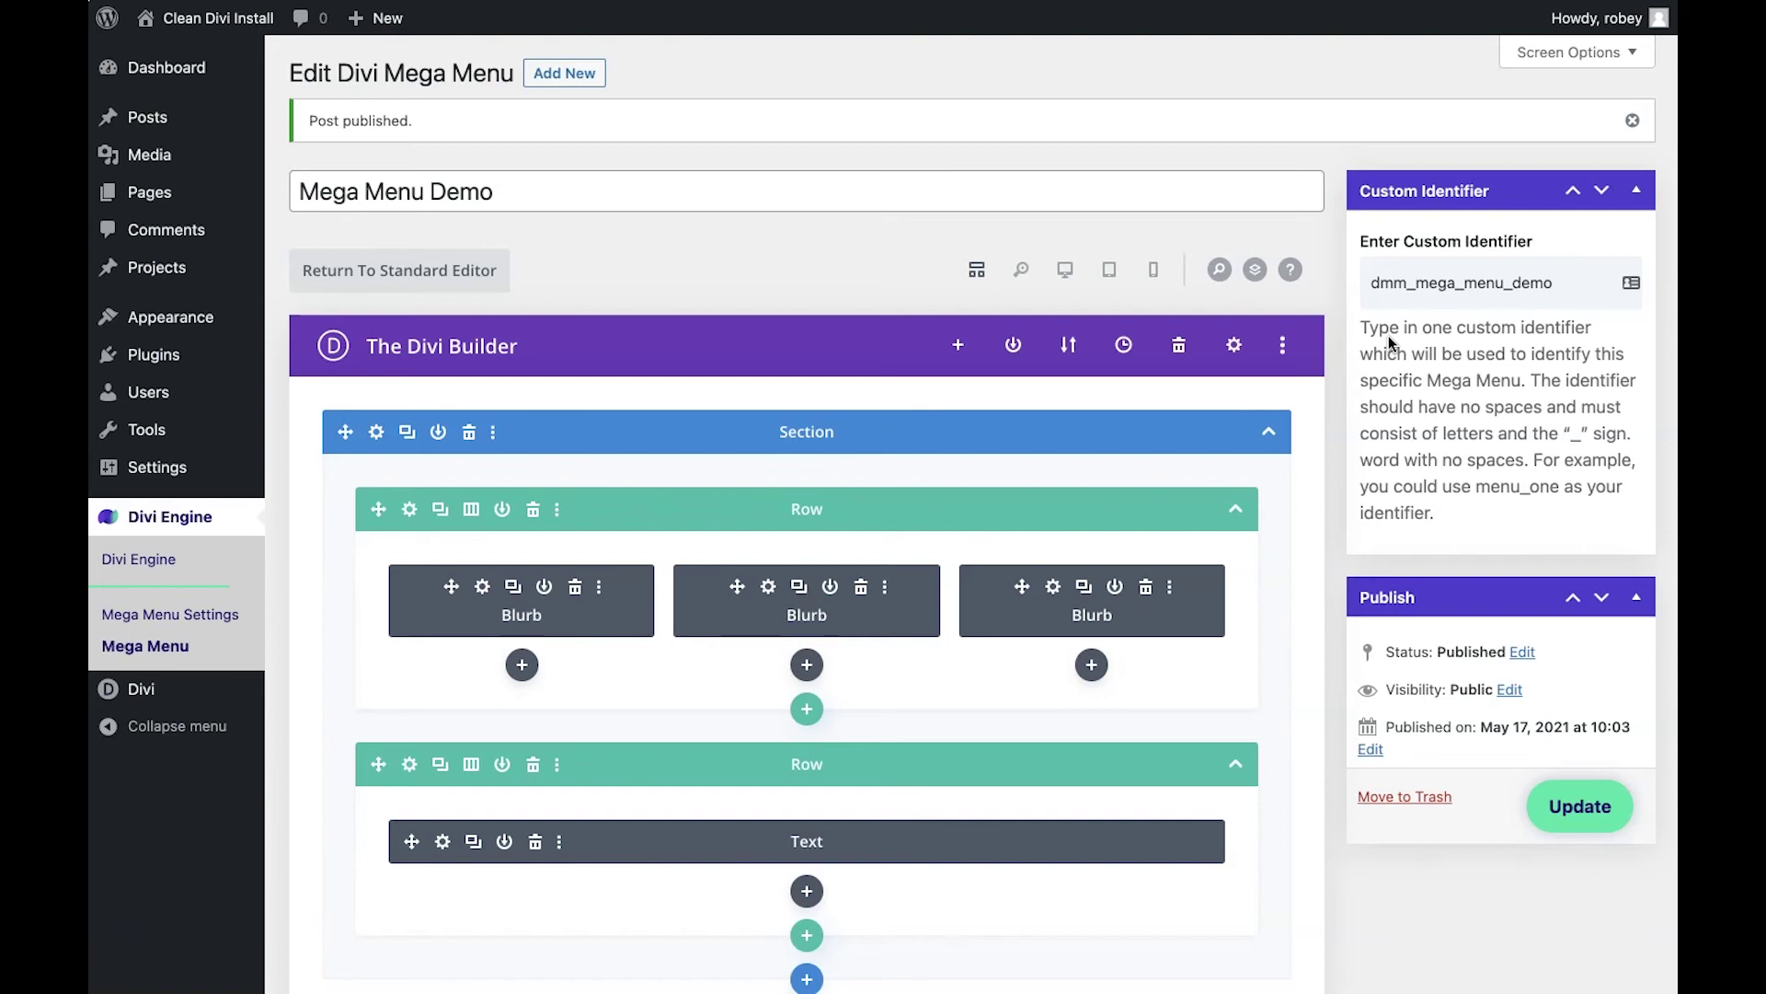
Review the Mega Menu Style settings and the menu position choices, keeping Default Menu.
scroll(1233, 579, "down", 10)
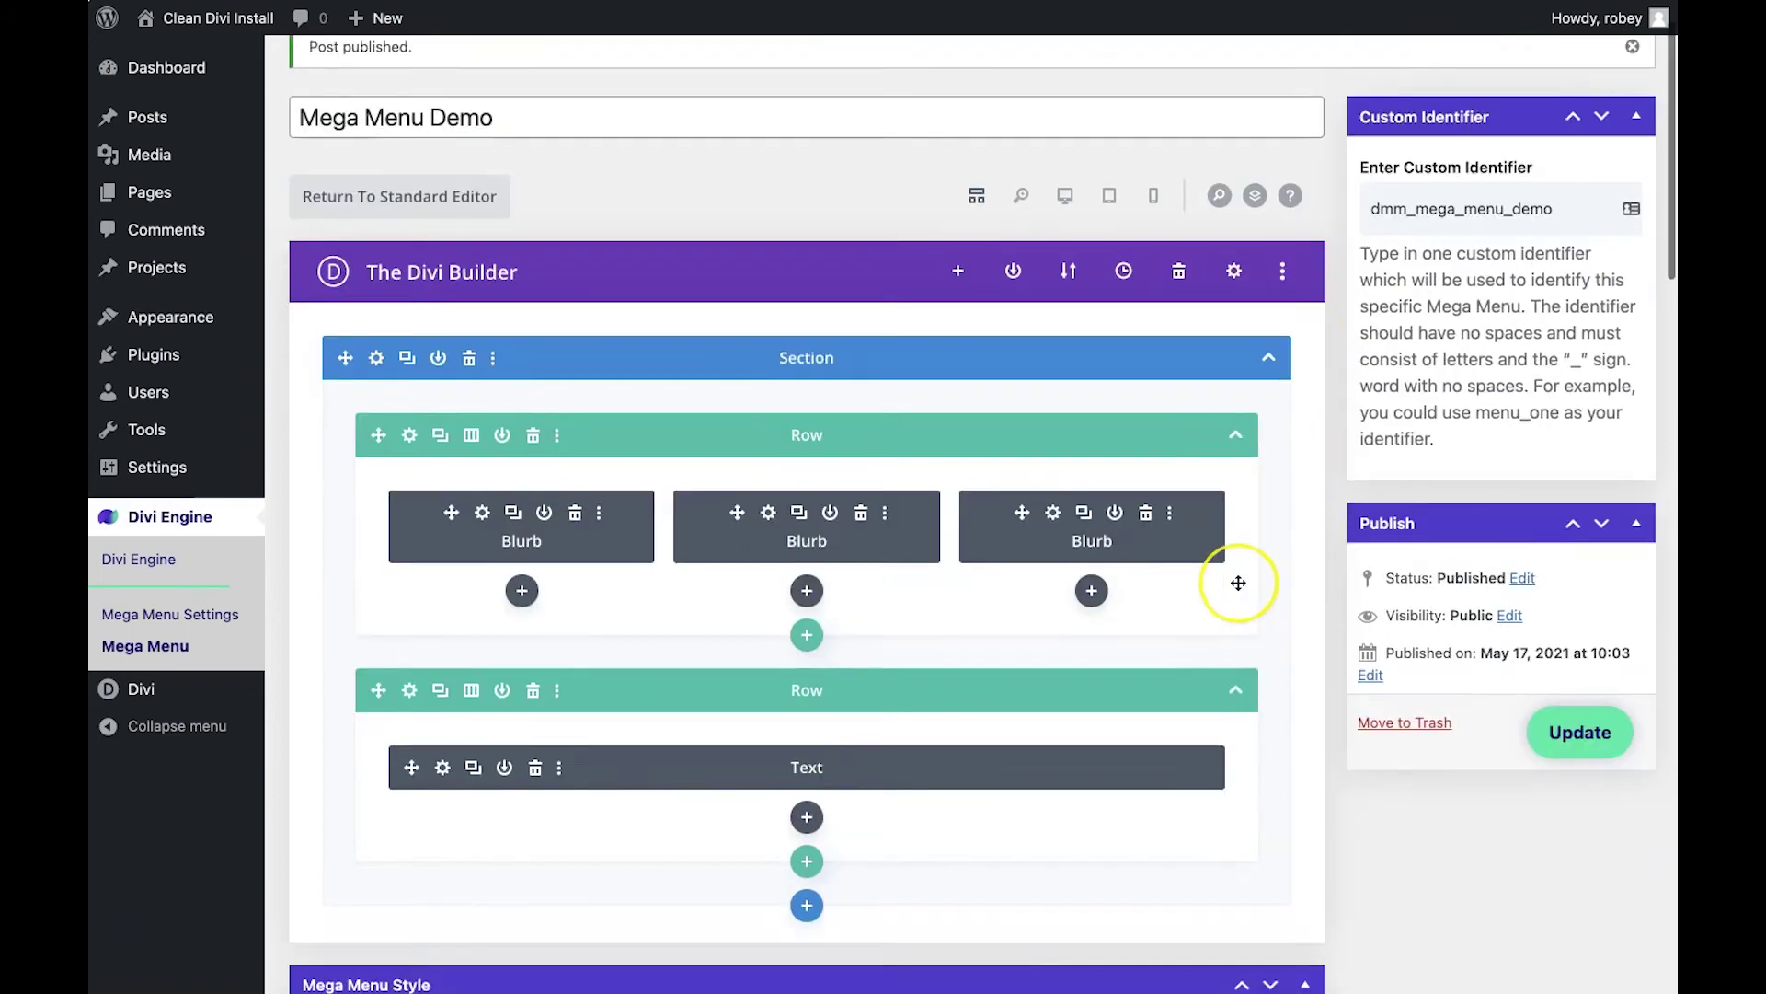
scroll(1234, 580, "up", 2)
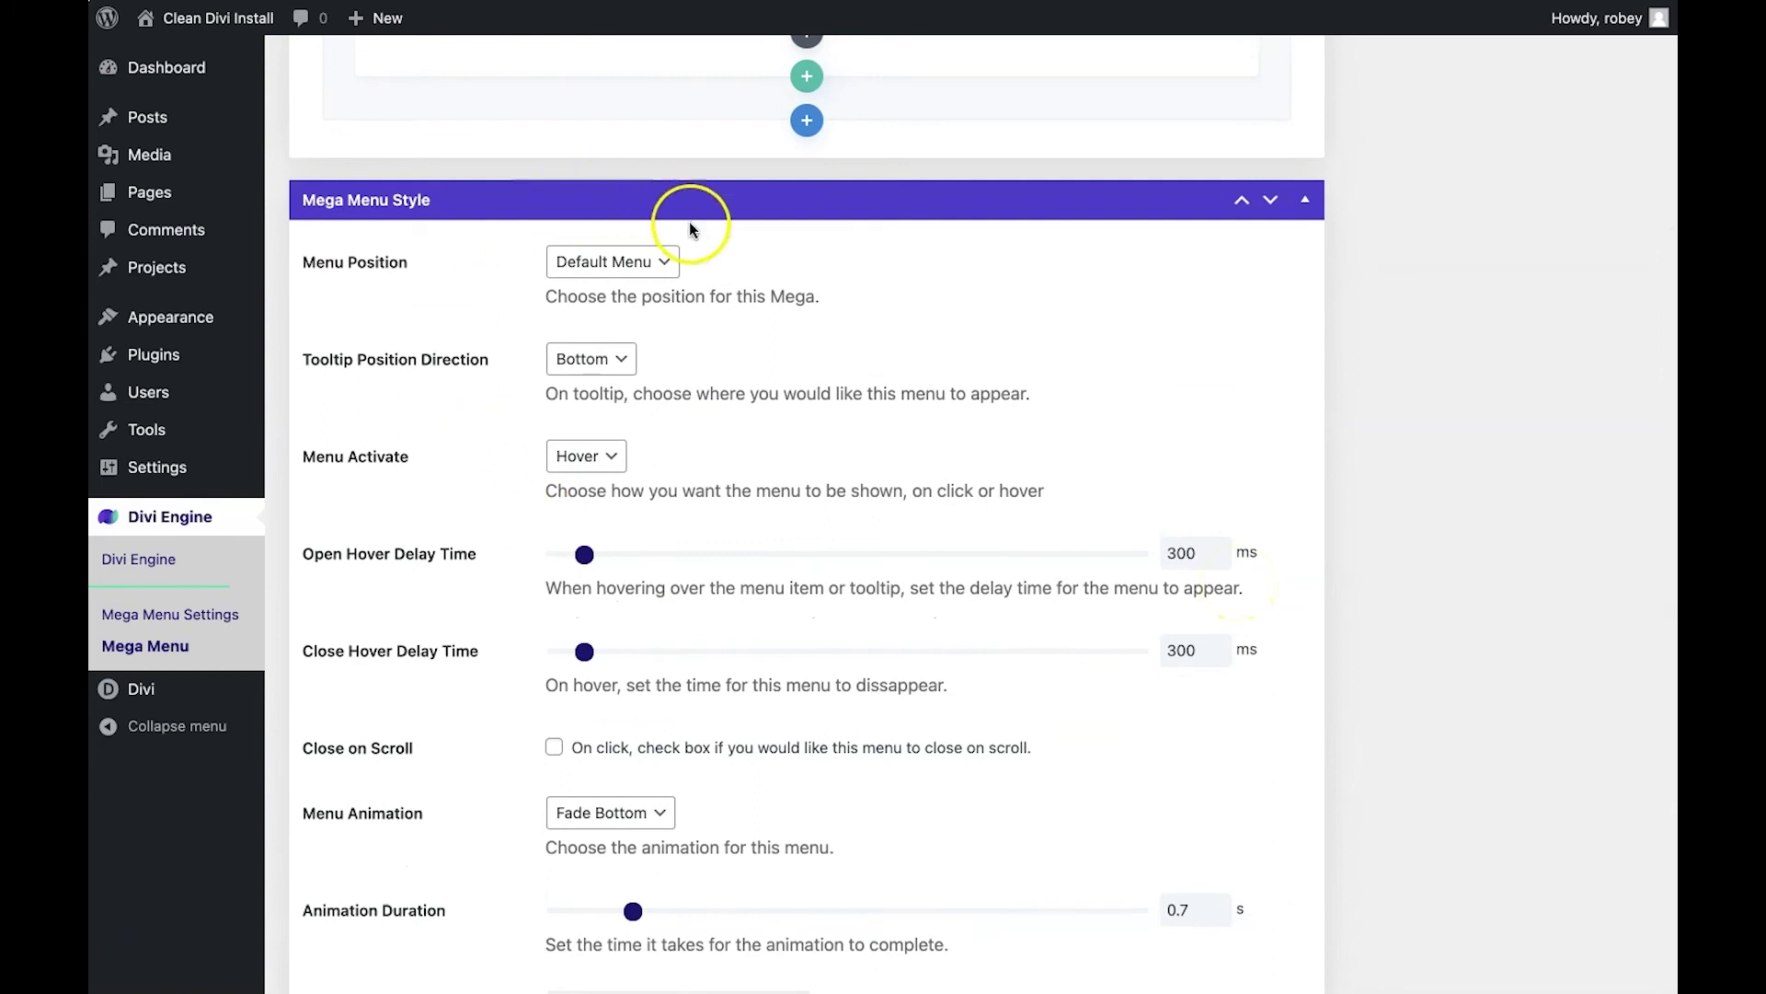
left_click(702, 263)
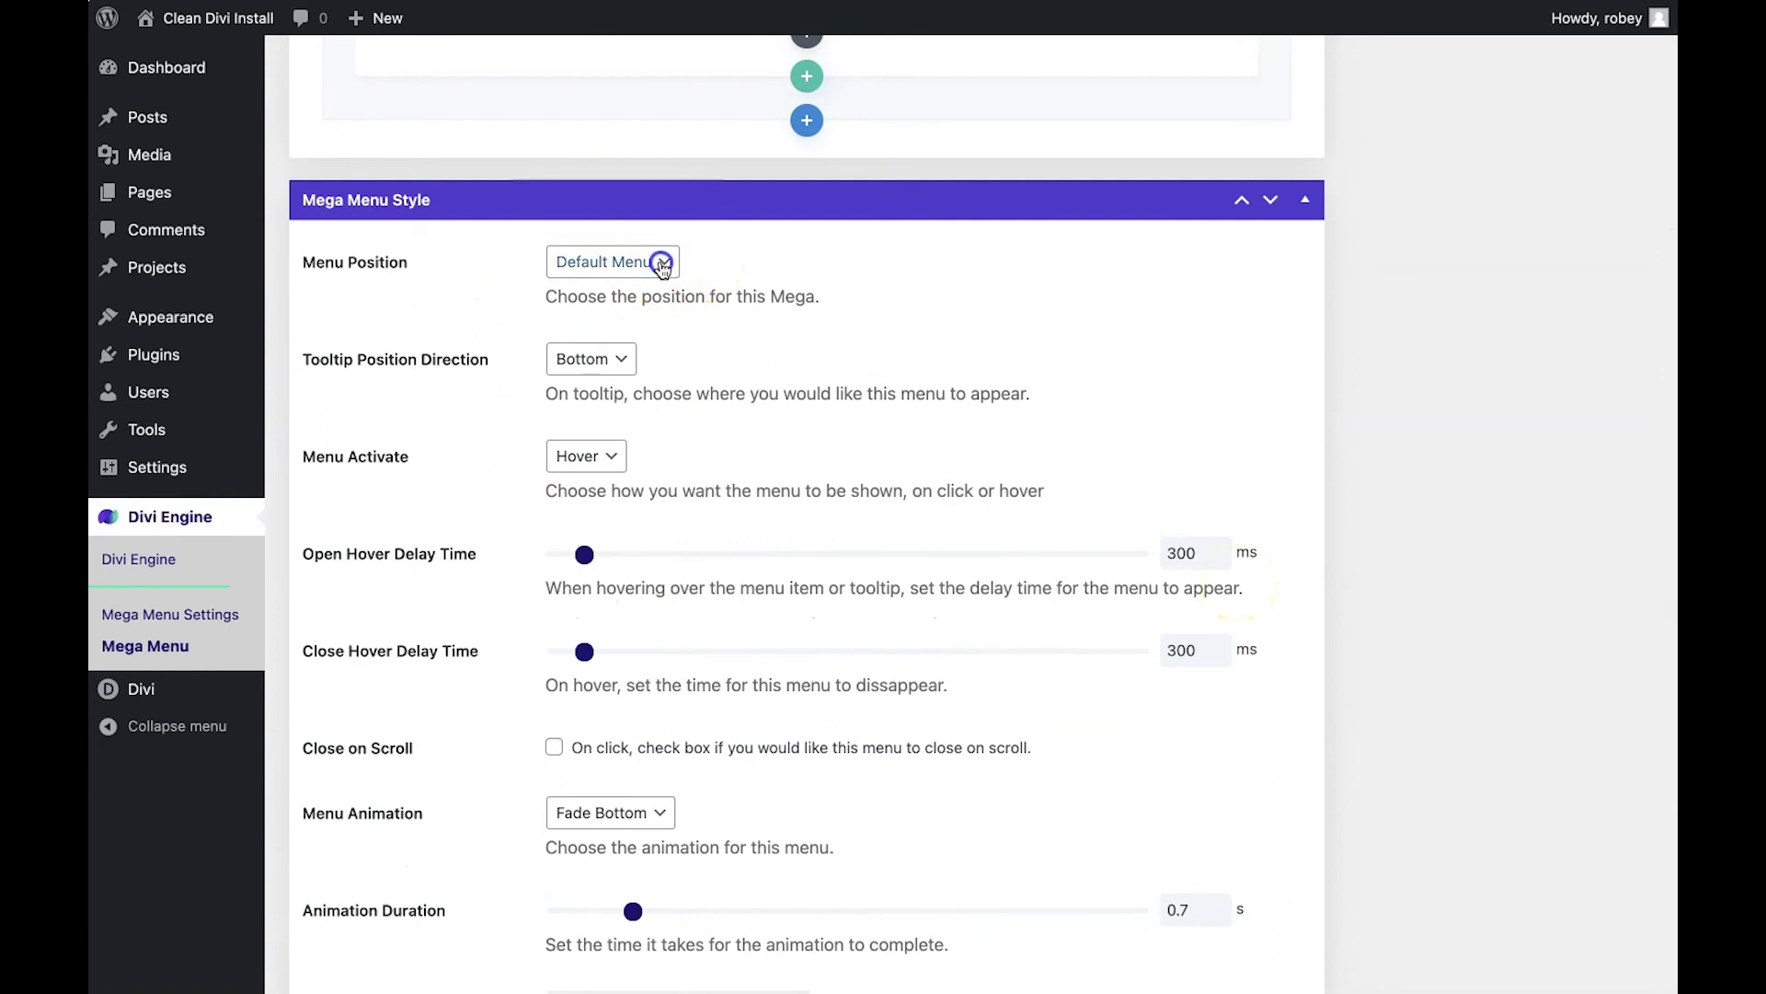
left_click(658, 263)
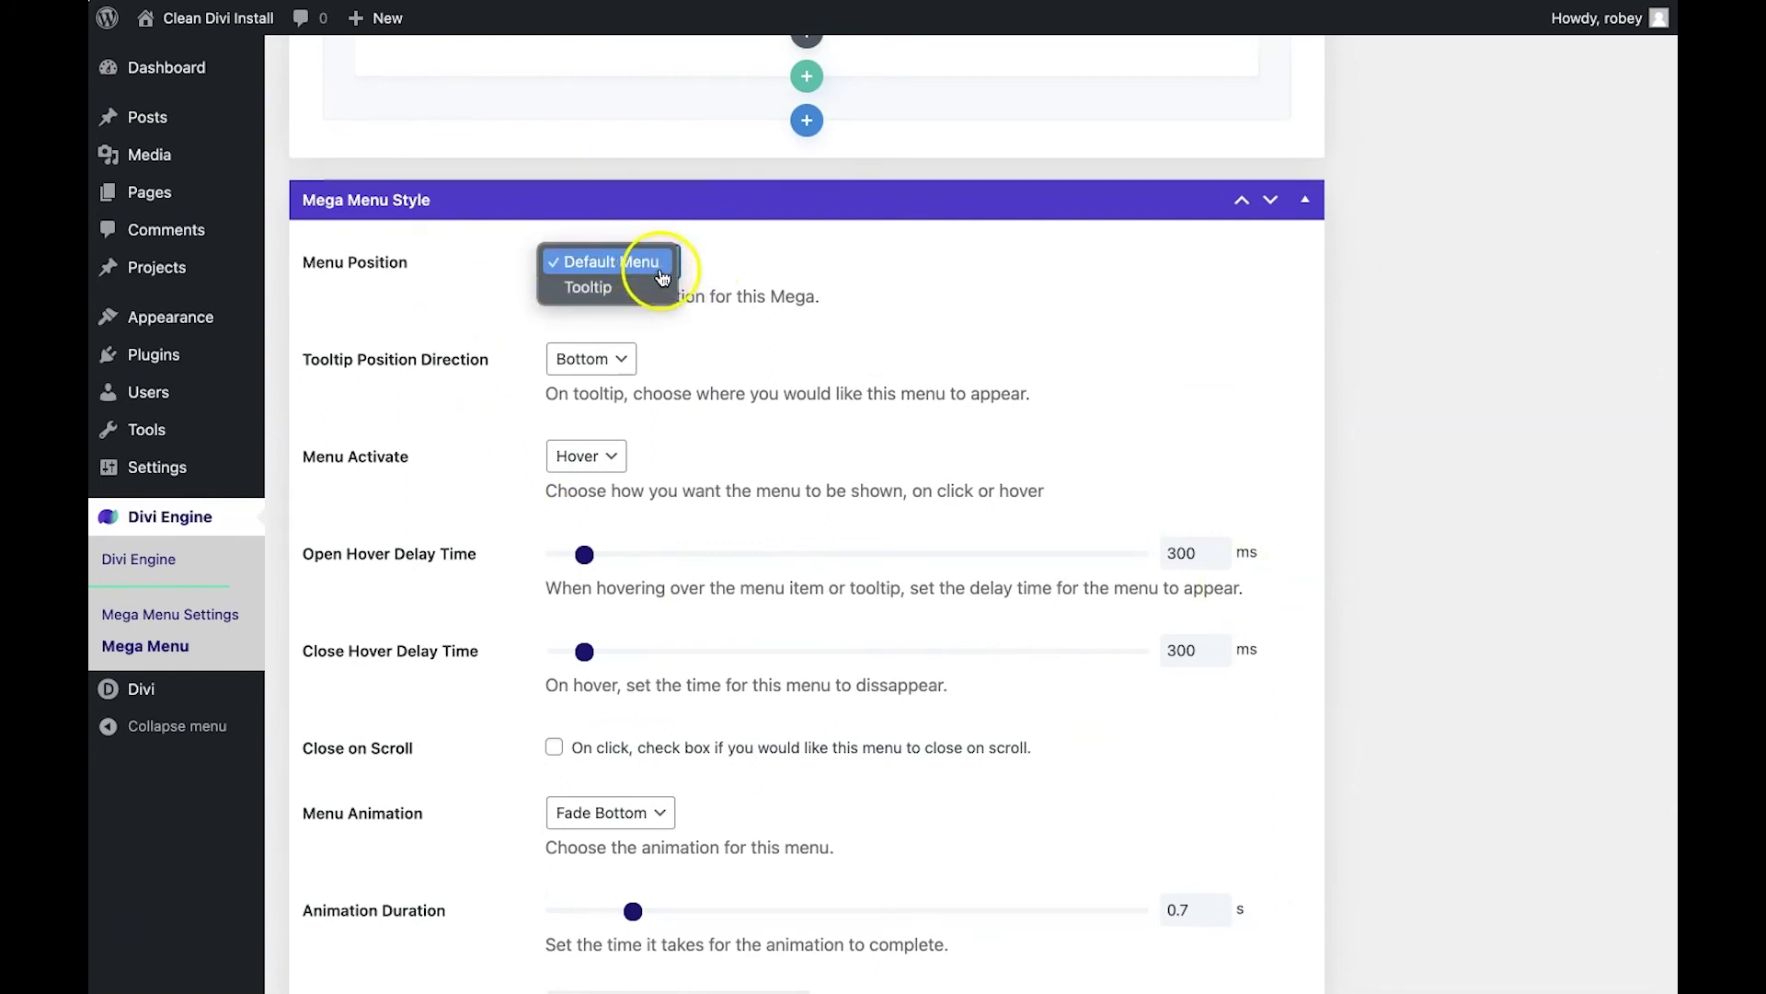
left_click(745, 255)
Copy the mega menu's custom identifier, dmm_mega_menu_demo.
scroll(747, 258, "up", 5)
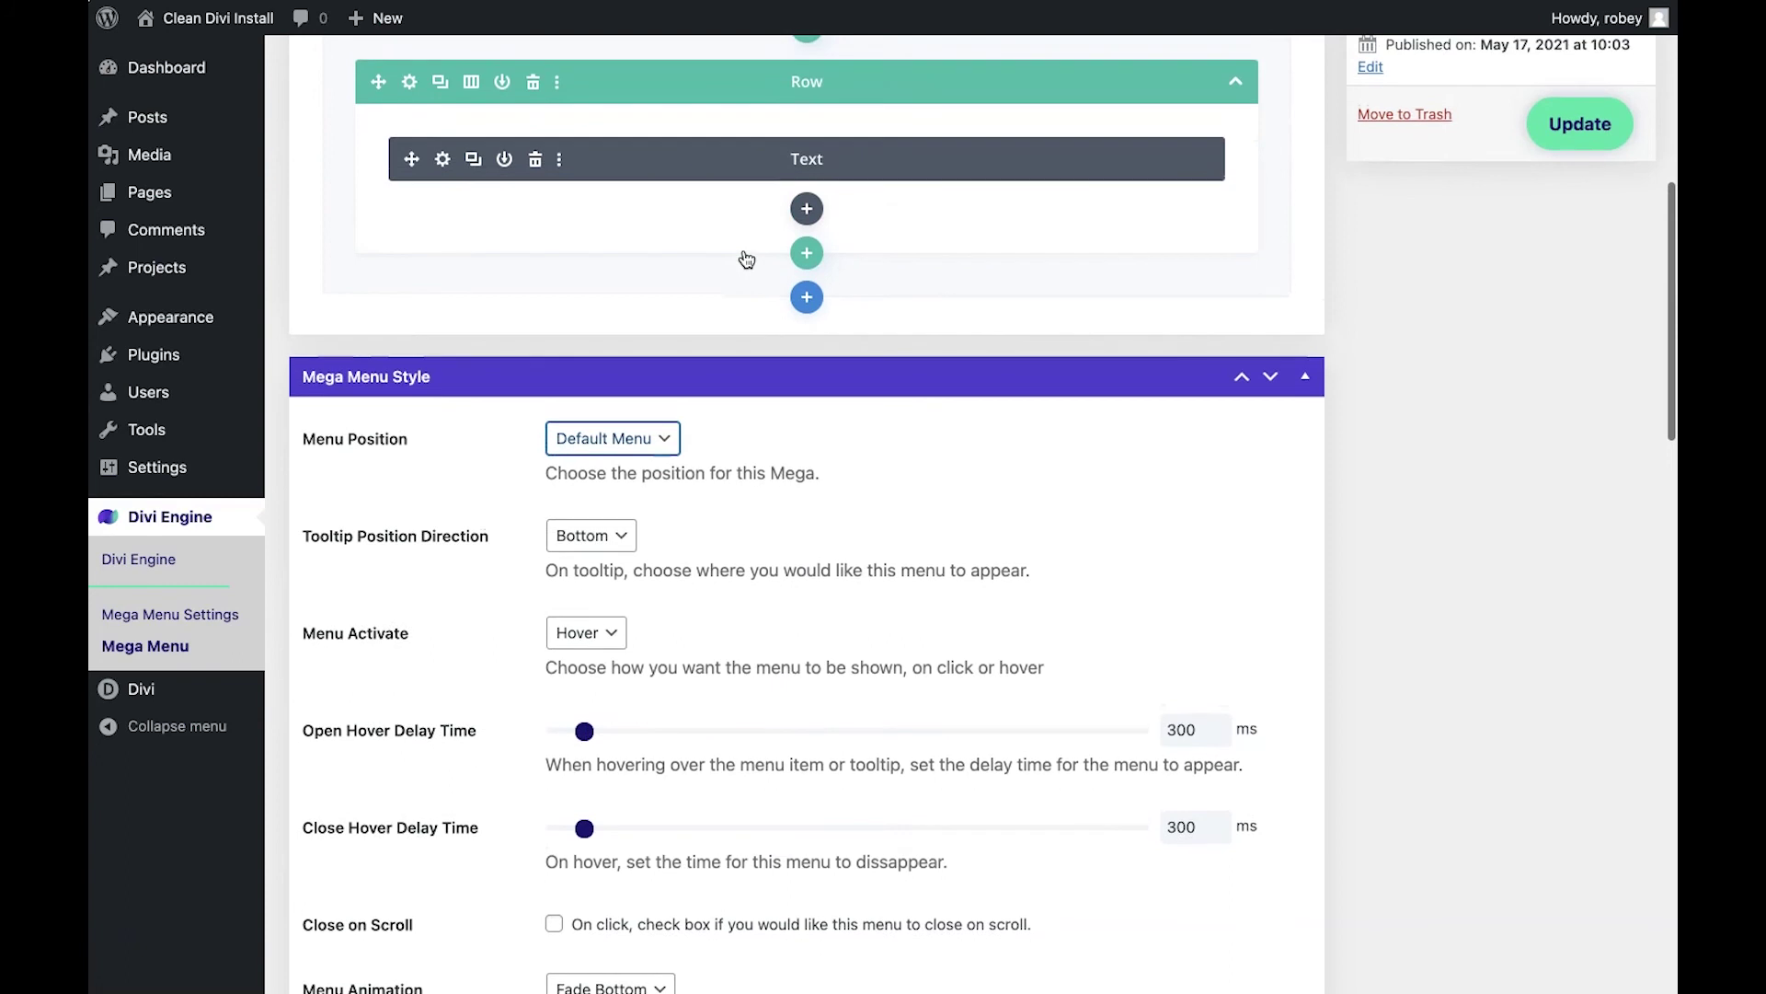
scroll(745, 258, "up", 5)
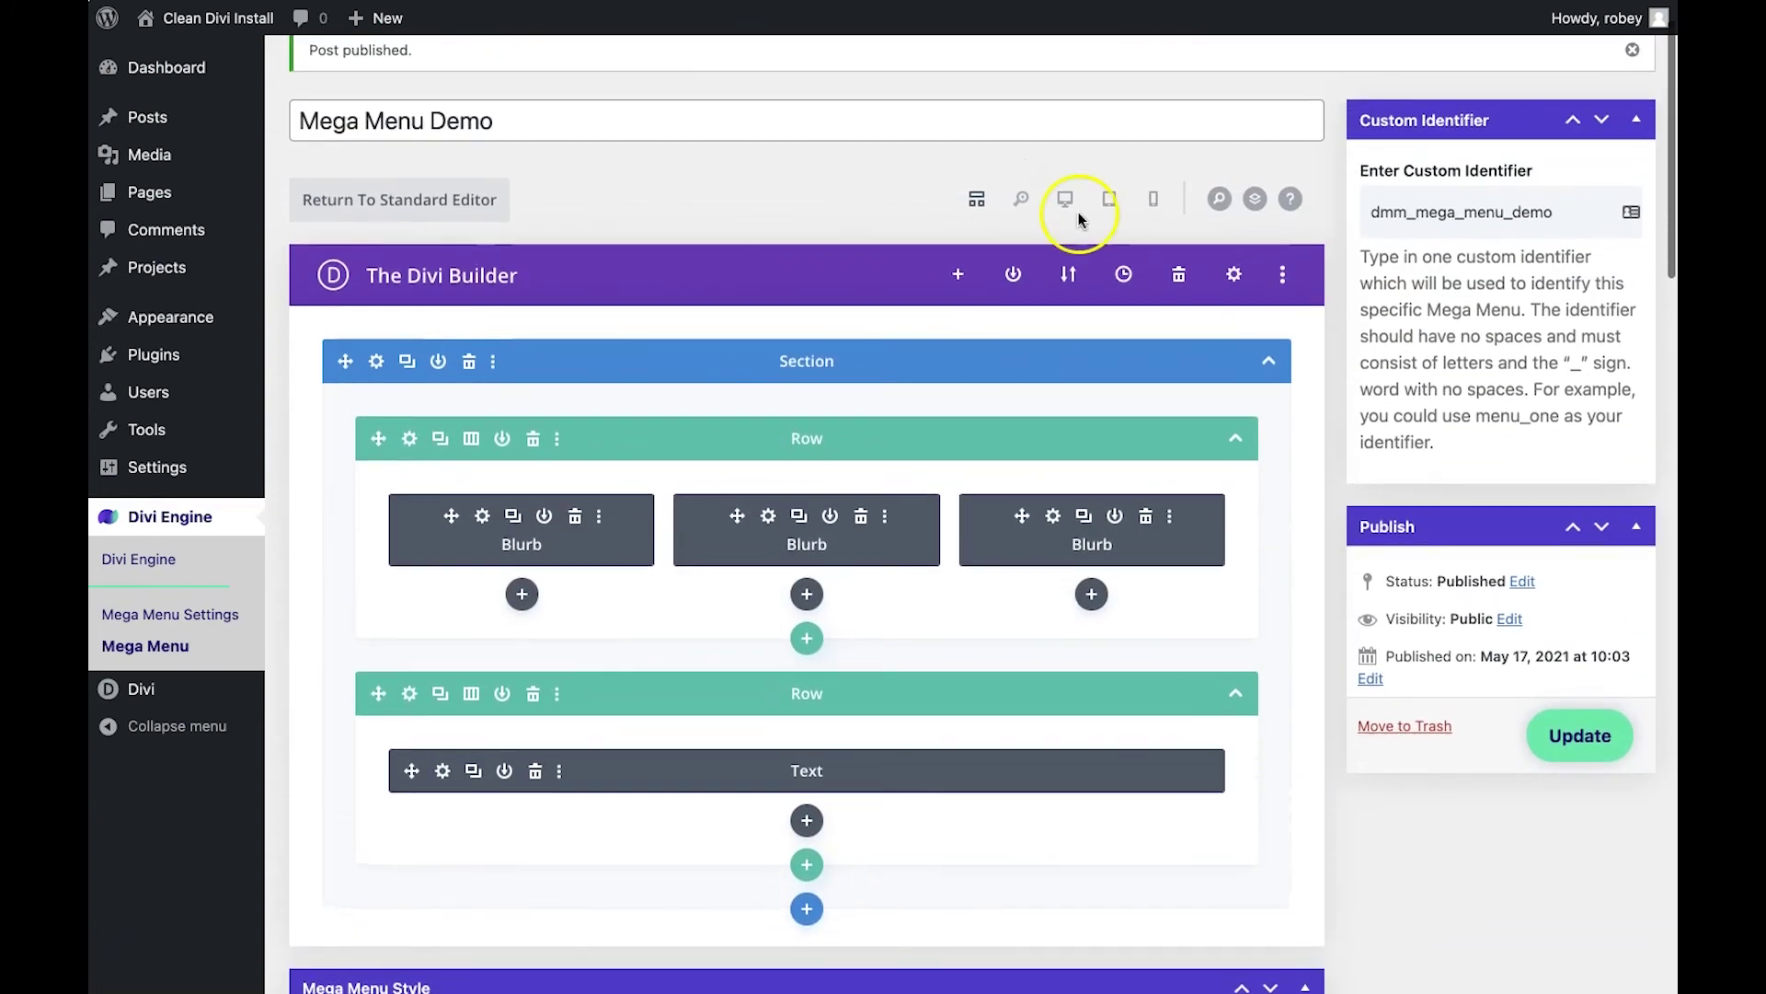
left_click(1445, 200)
double_click(1445, 200)
key("ctrl+c")
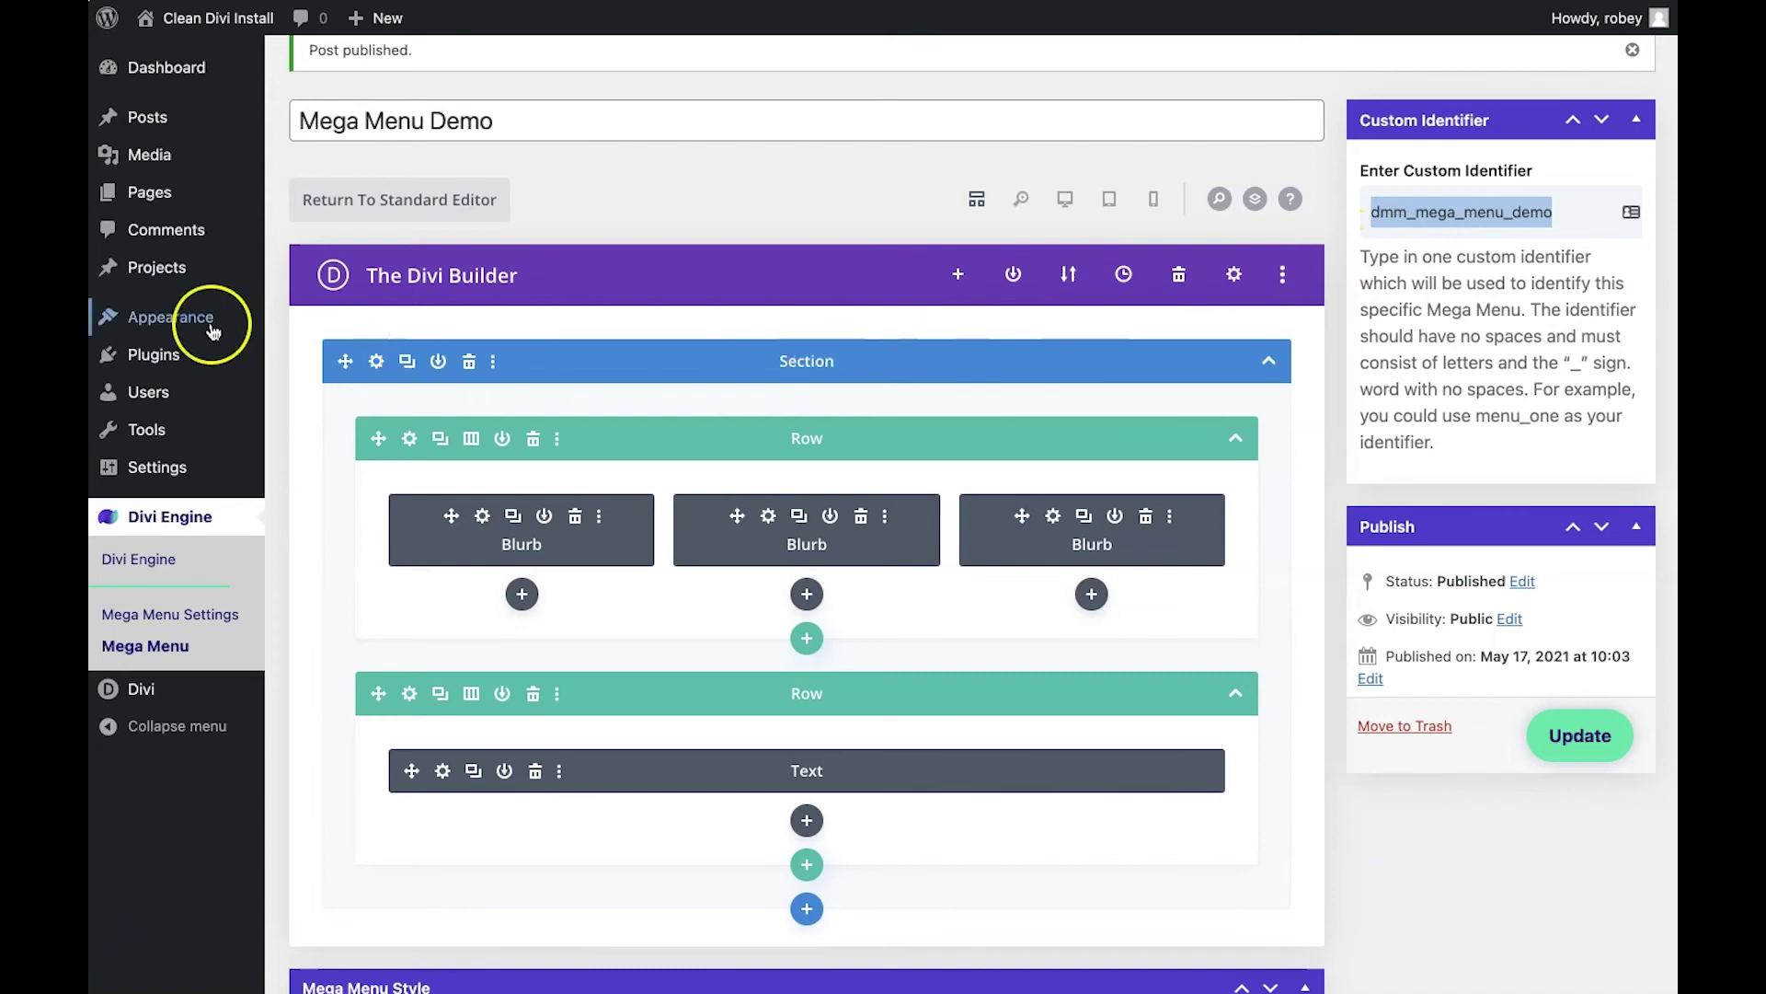
In the site's menu editor, add a custom link "Products" with URL # to Tutorial Menu, between Home and About.
mouse_move(190, 324)
left_click(331, 414)
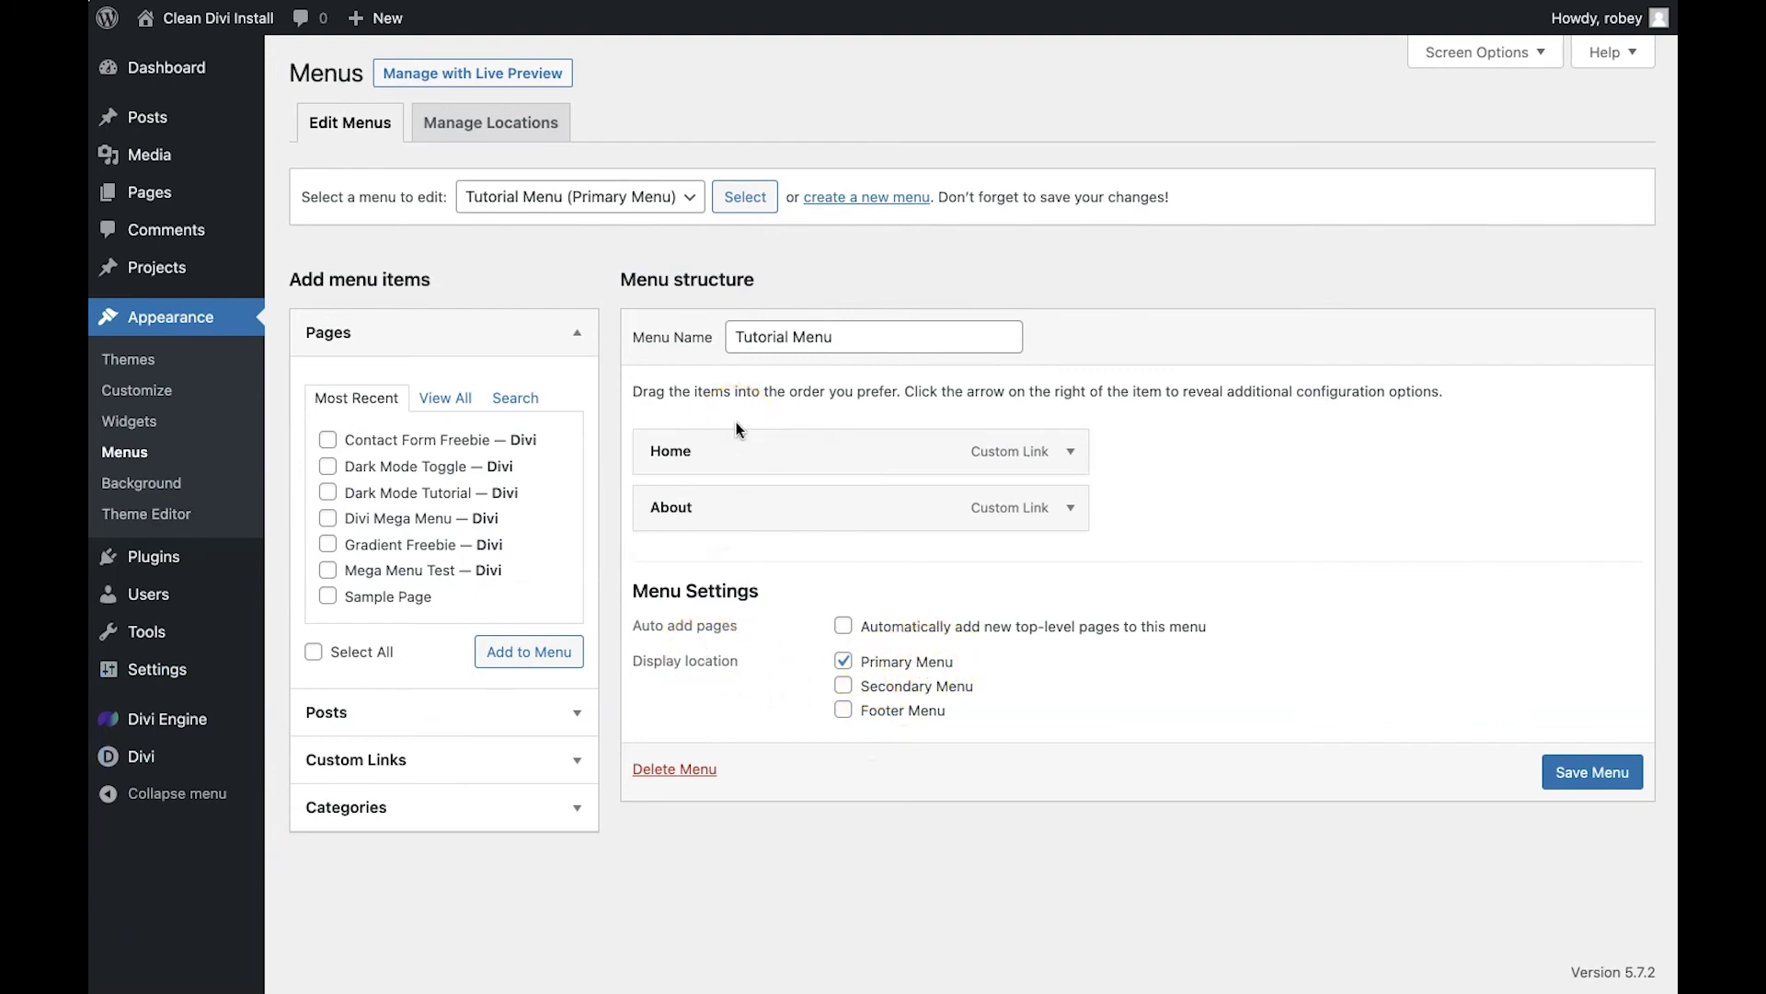
left_click(352, 764)
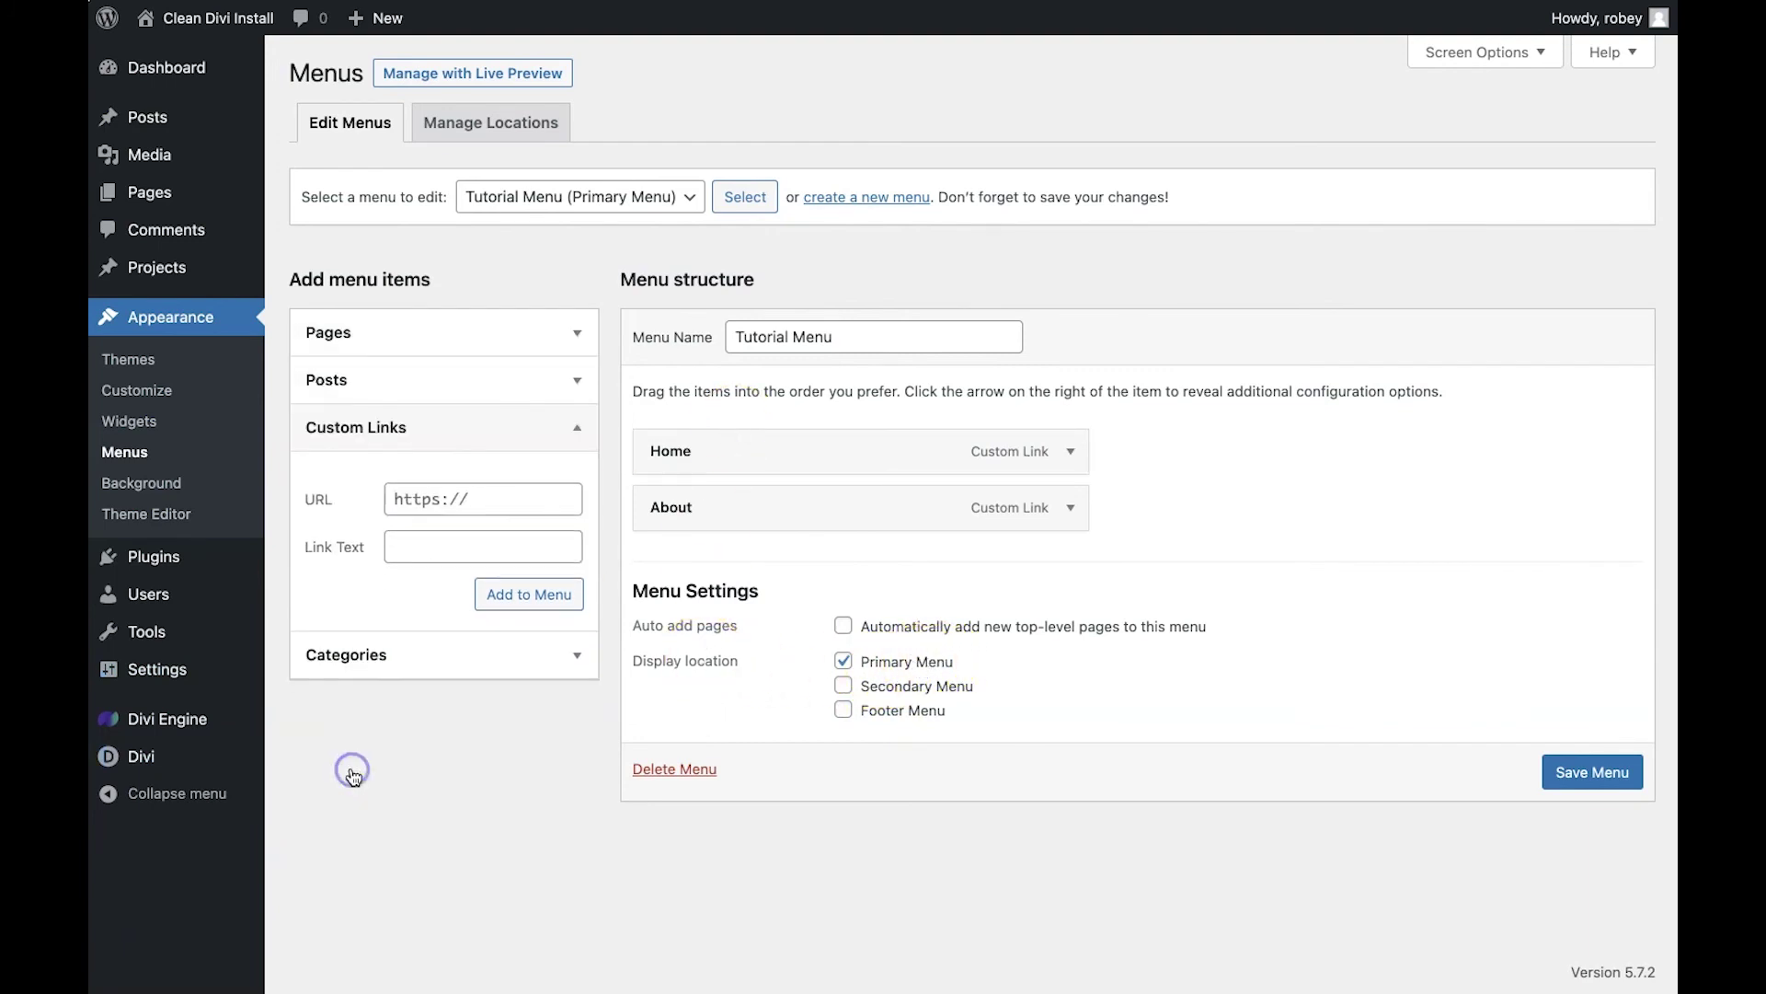
left_click(479, 501)
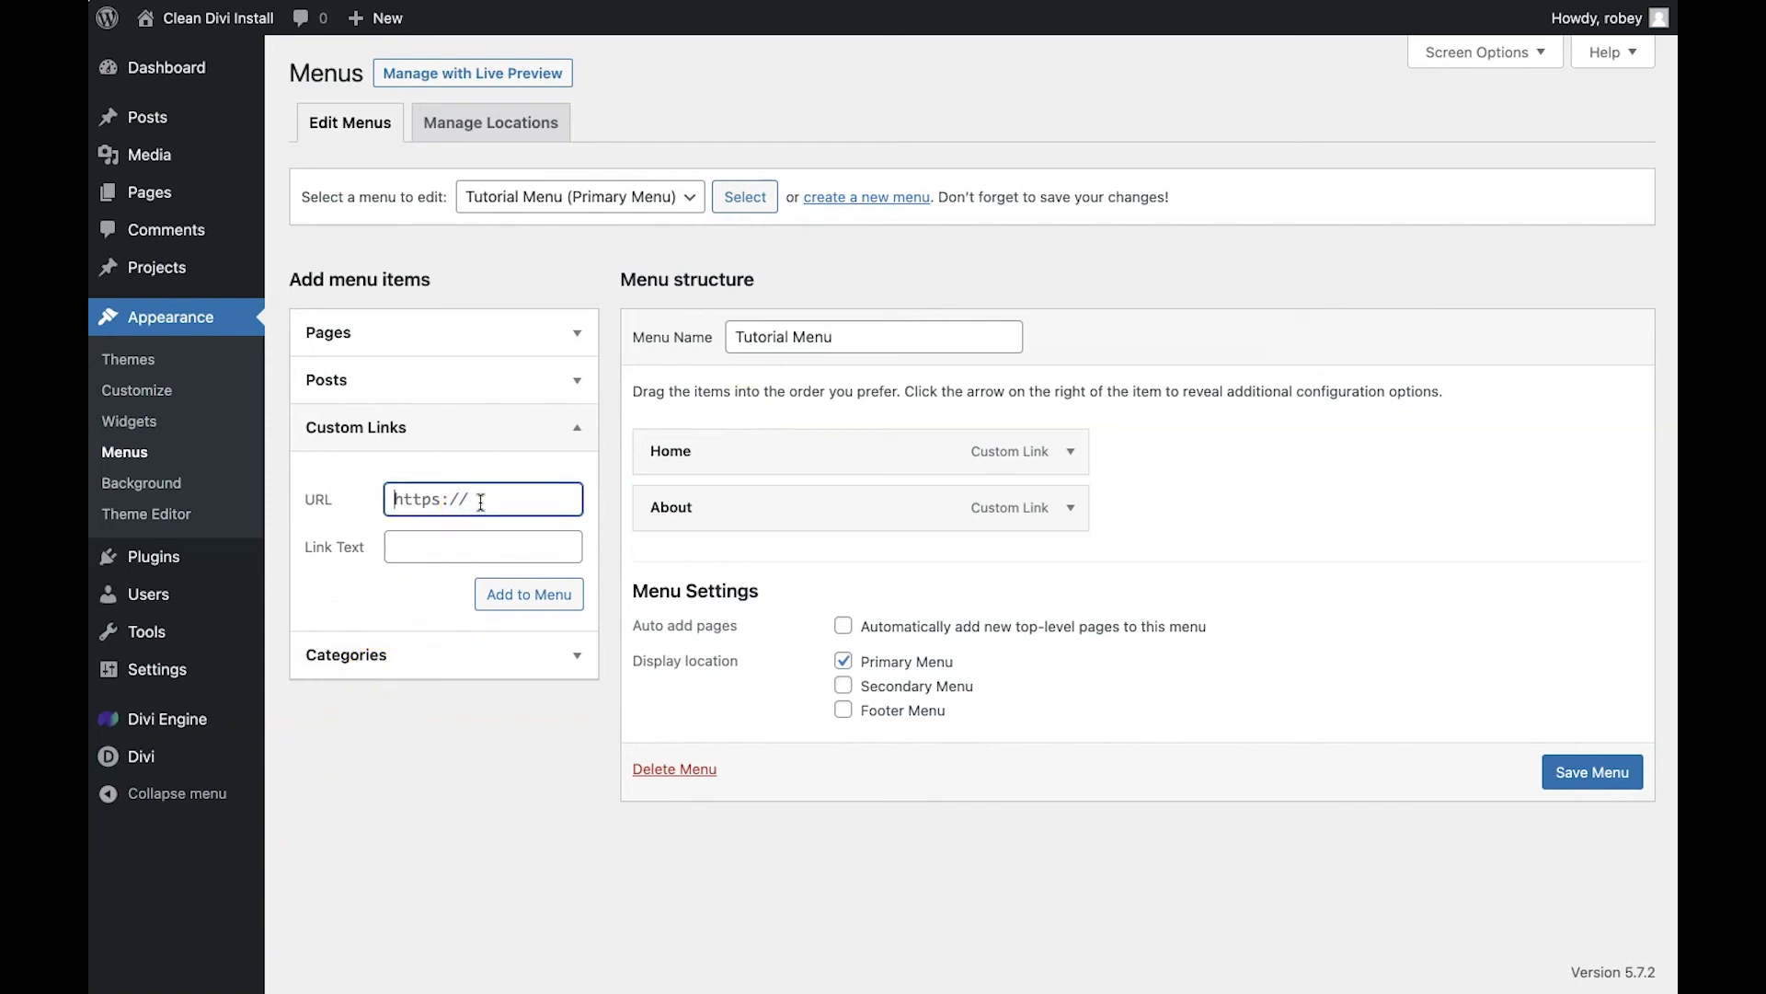
type("#")
left_click(425, 543)
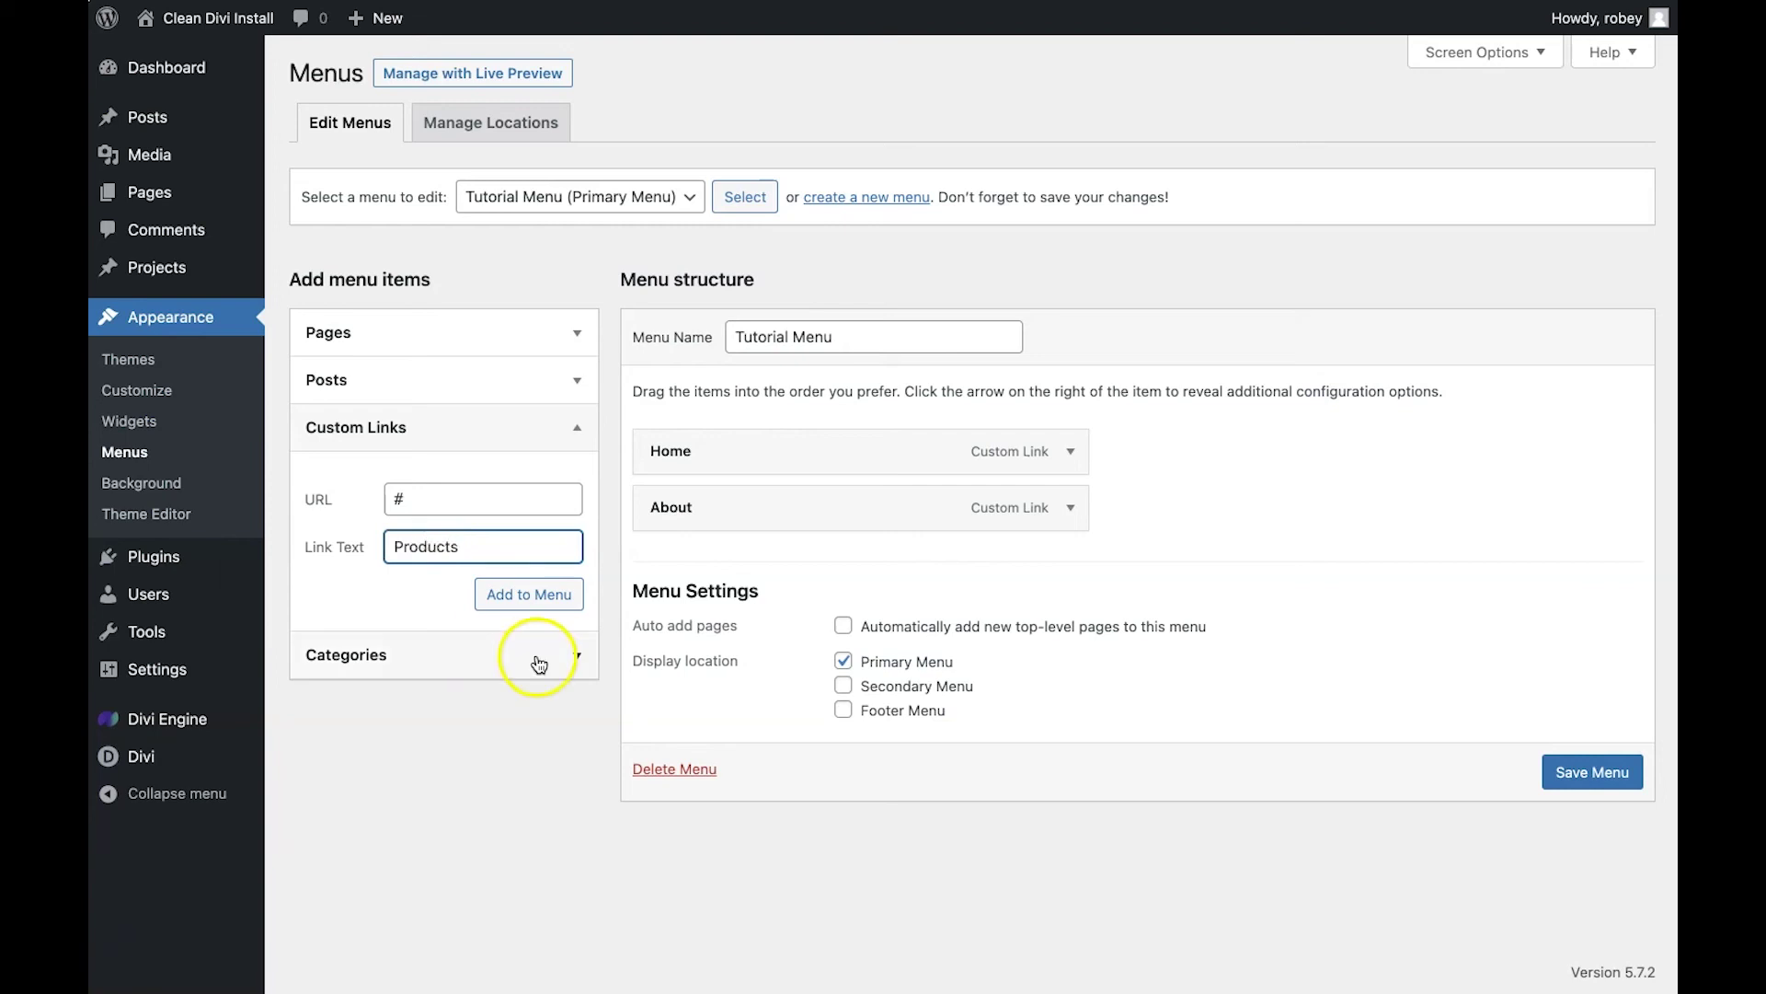
left_click(541, 598)
left_click_drag(725, 562, 724, 505)
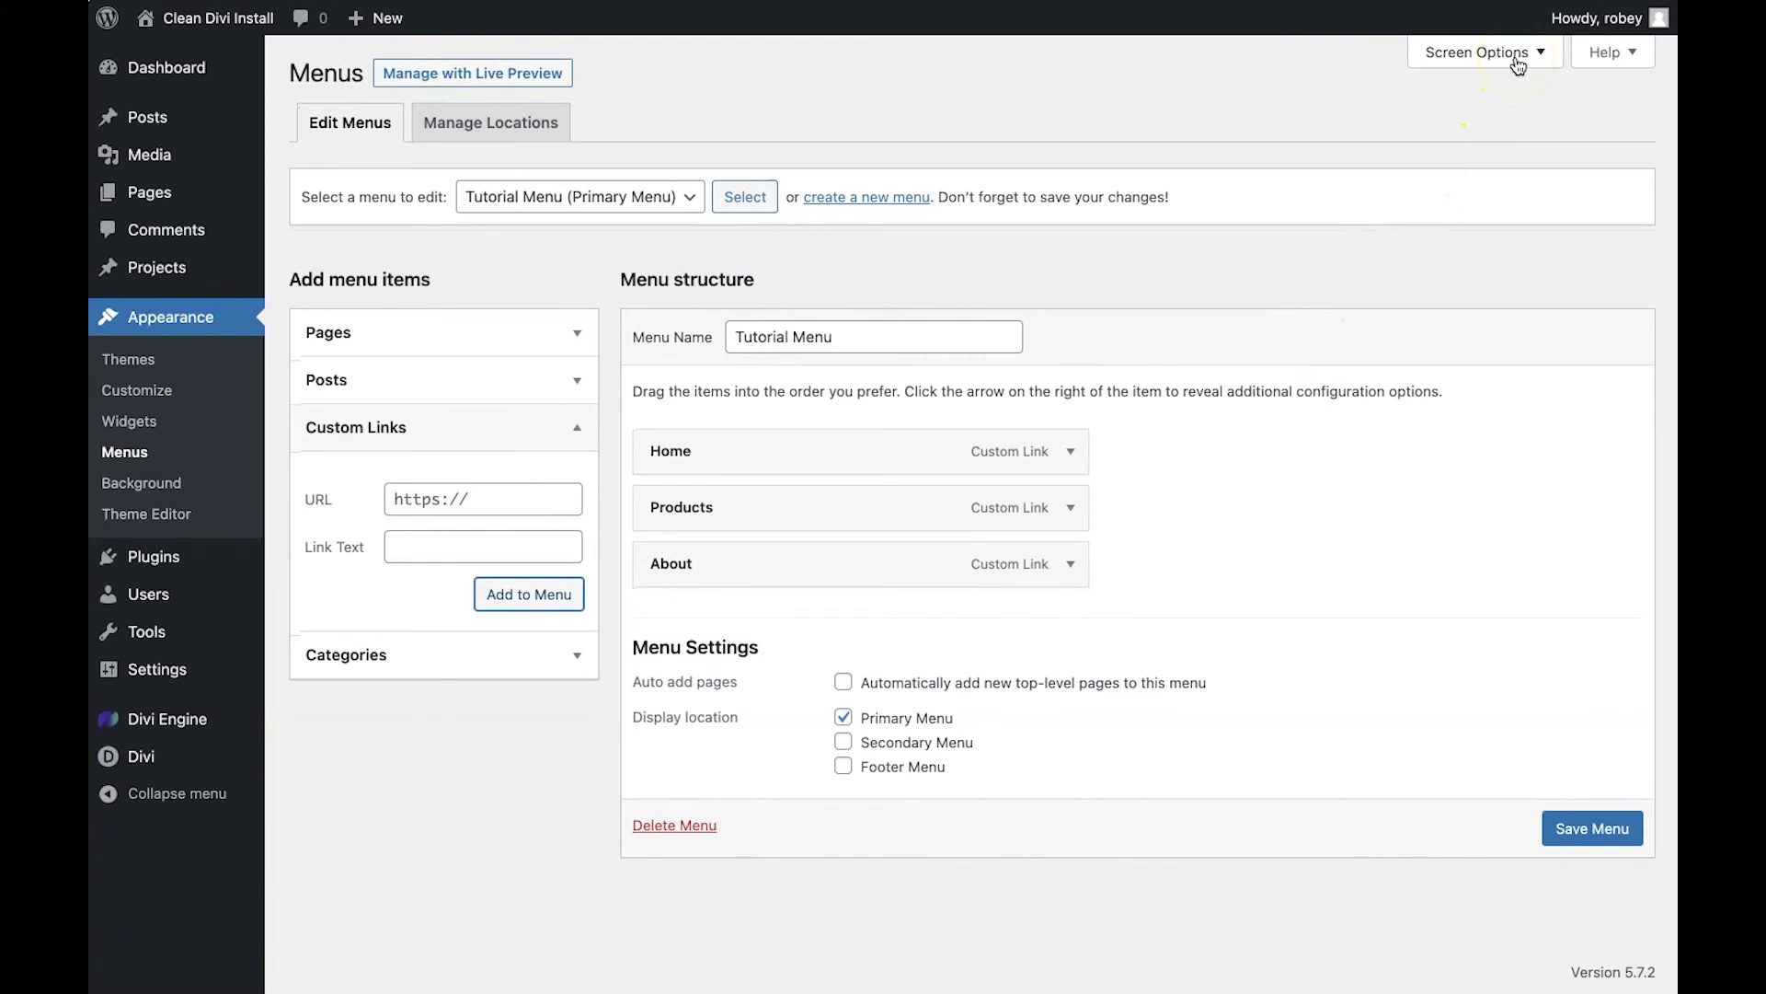
Enable the CSS Classes advanced property for menu items.
left_click(1519, 55)
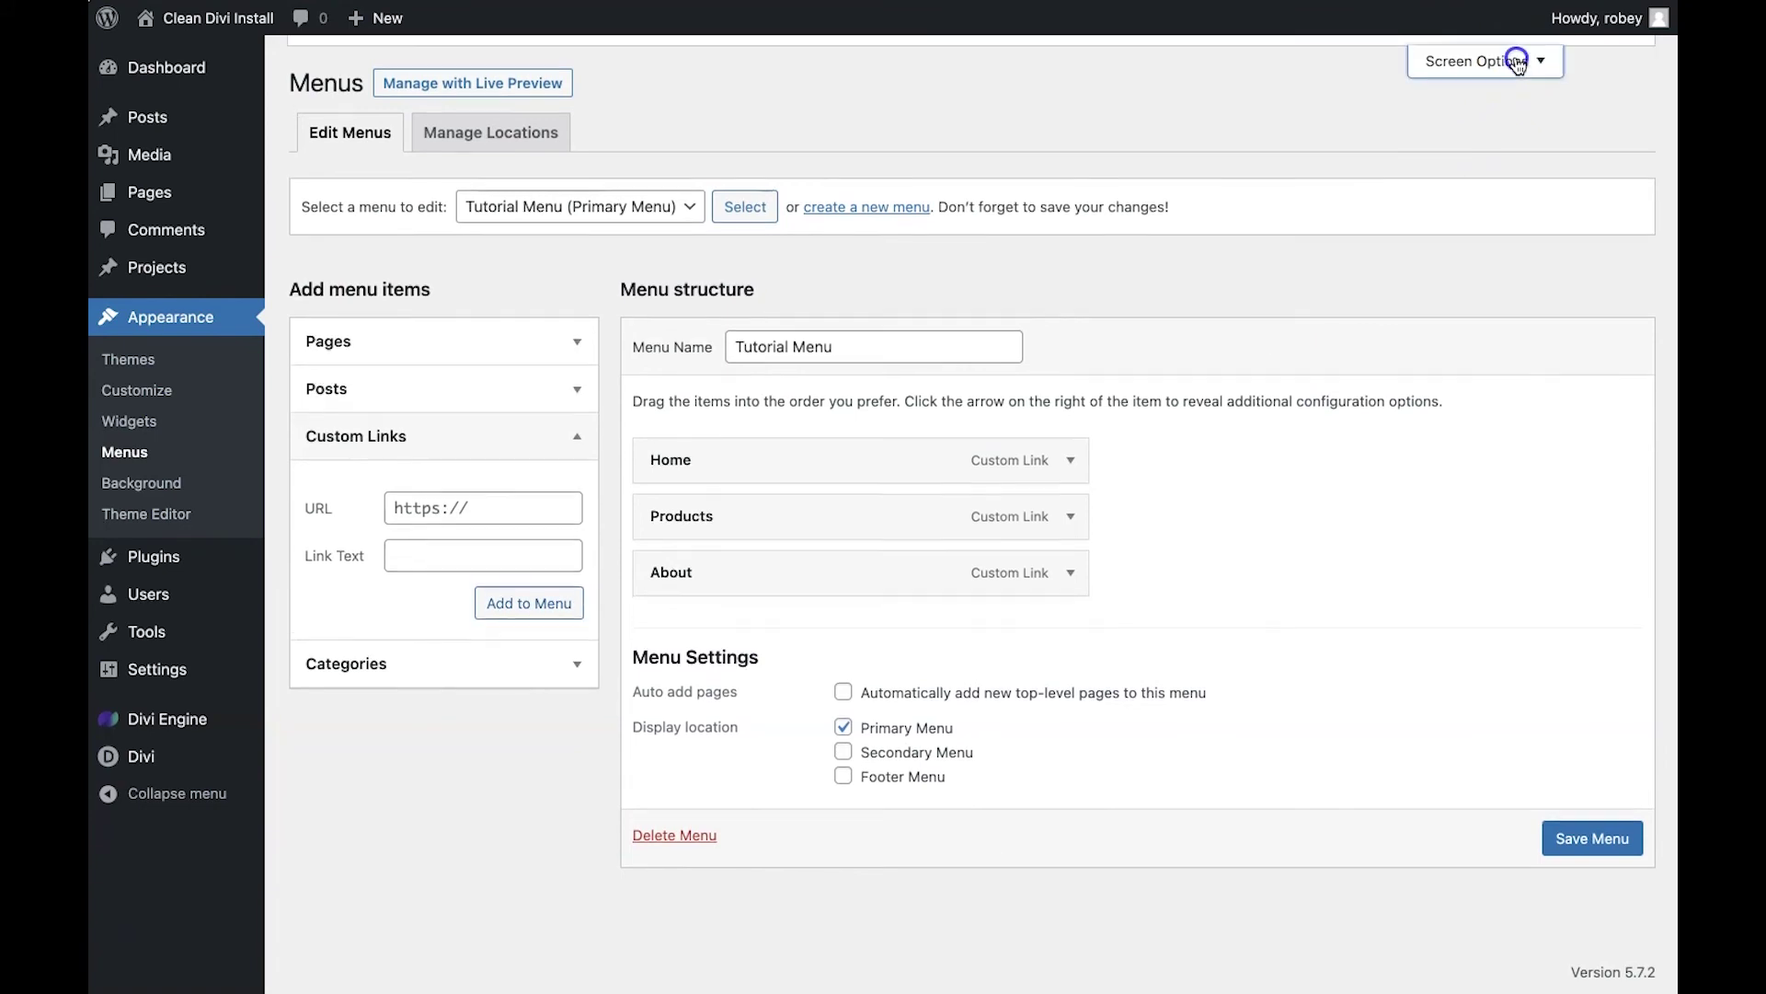
left_click(571, 240)
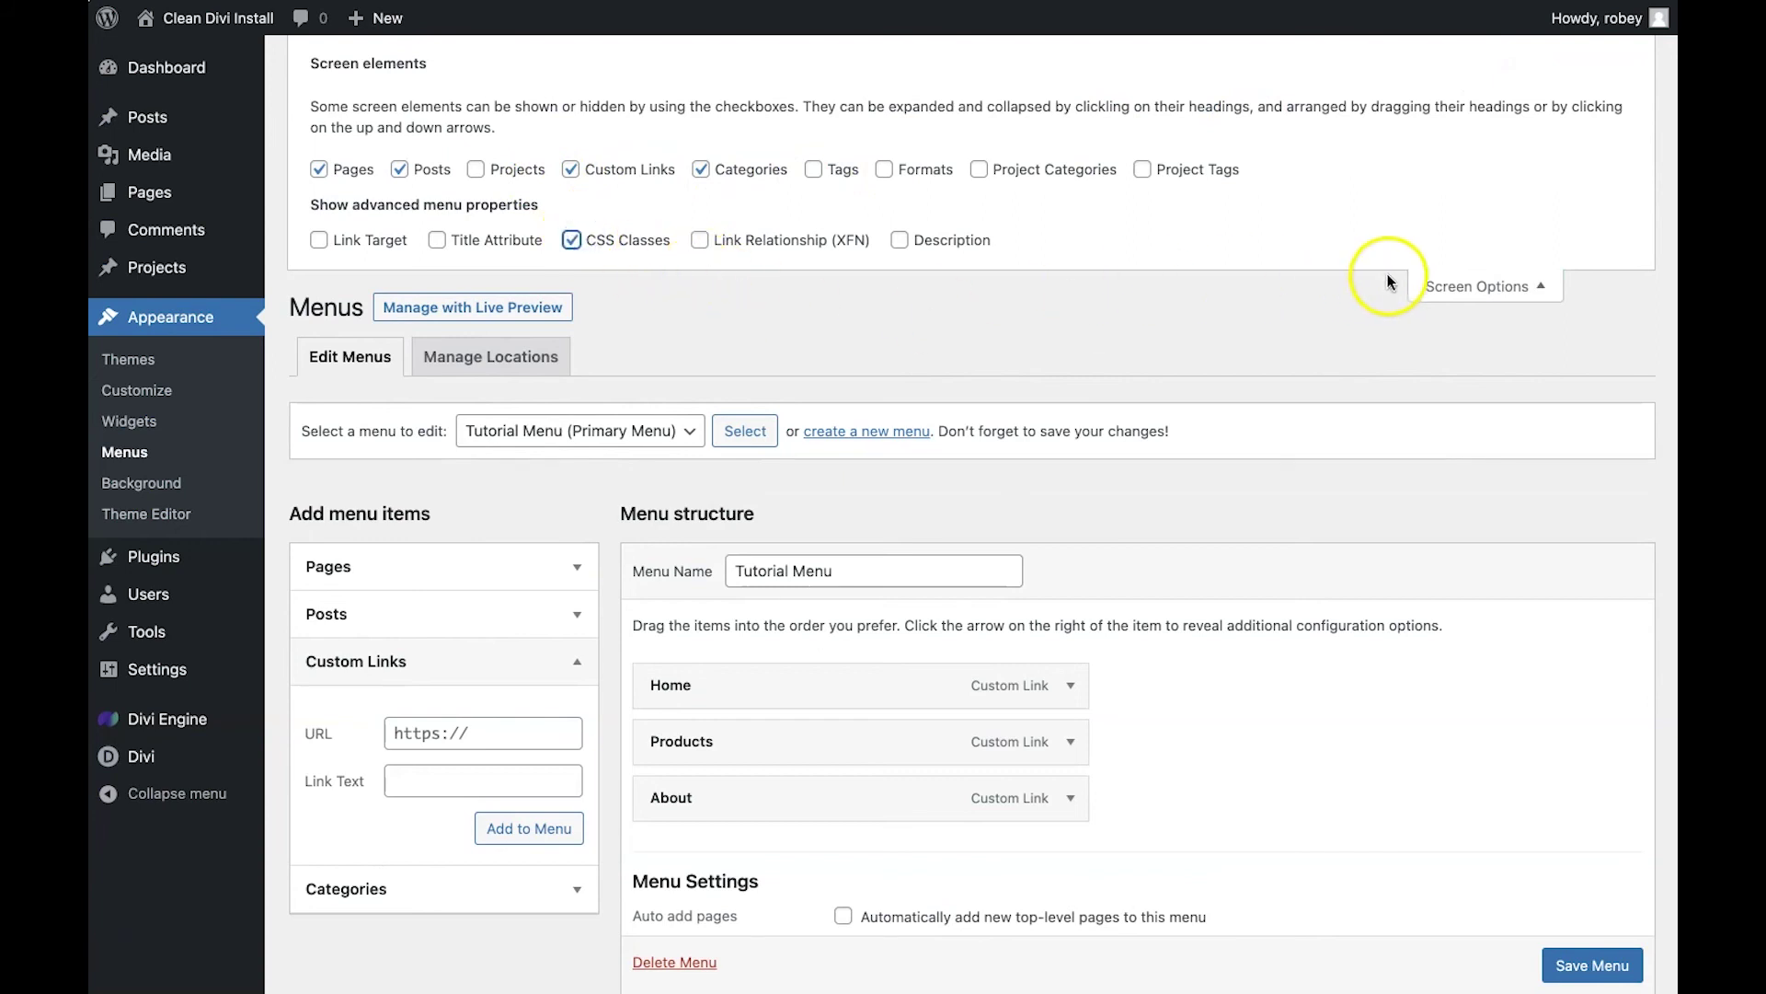
left_click(1429, 286)
Give the Products menu item the CSS class dmm_mega_menu_demo and save Tutorial Menu.
left_click(1071, 502)
scroll(1079, 514, "down", 1)
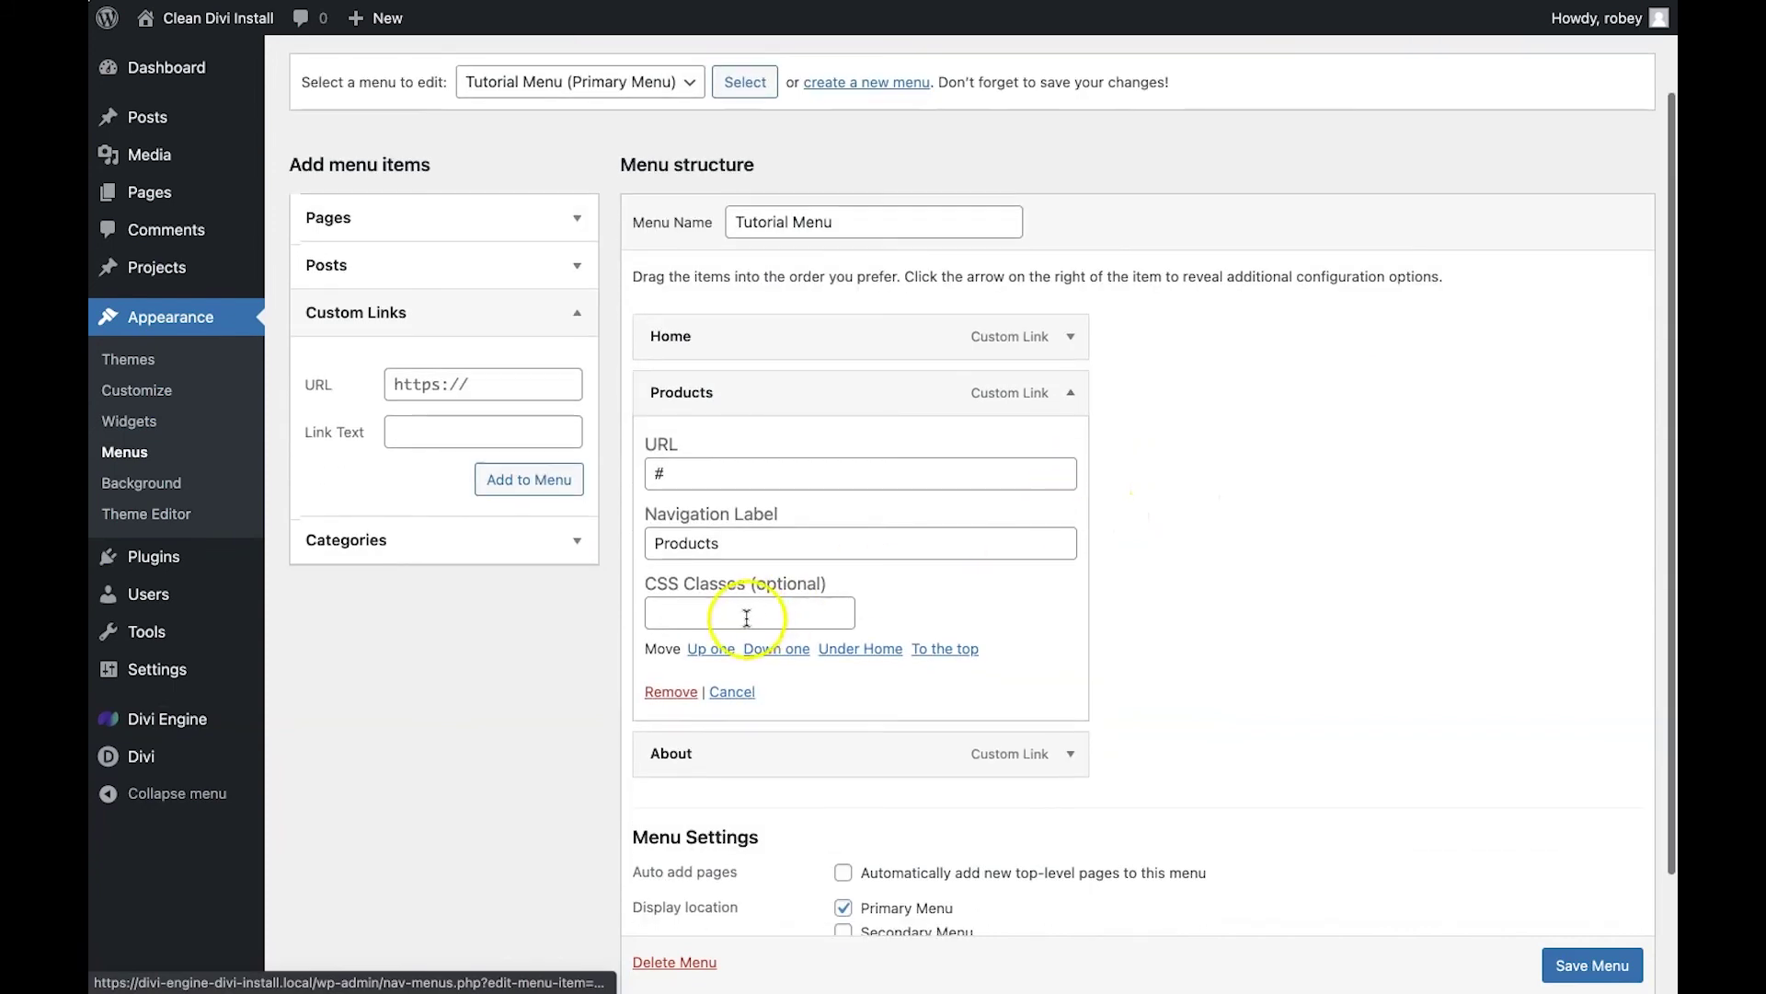
left_click(695, 613)
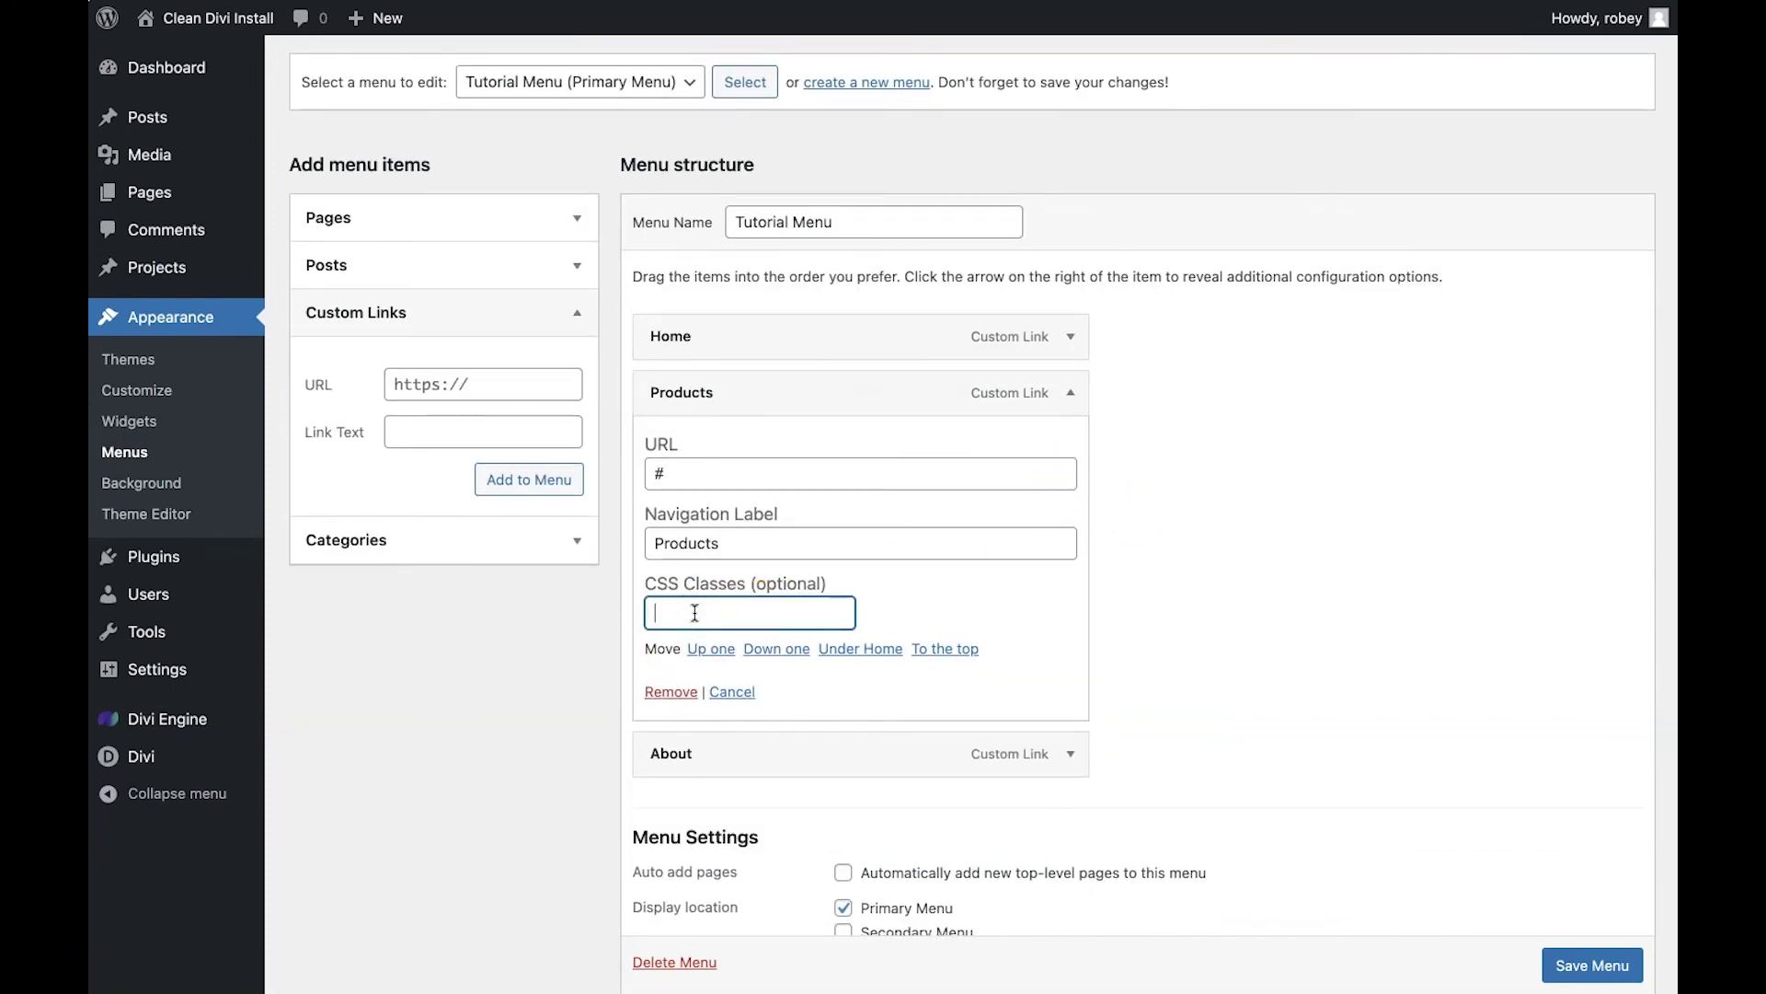
key("ctrl+v")
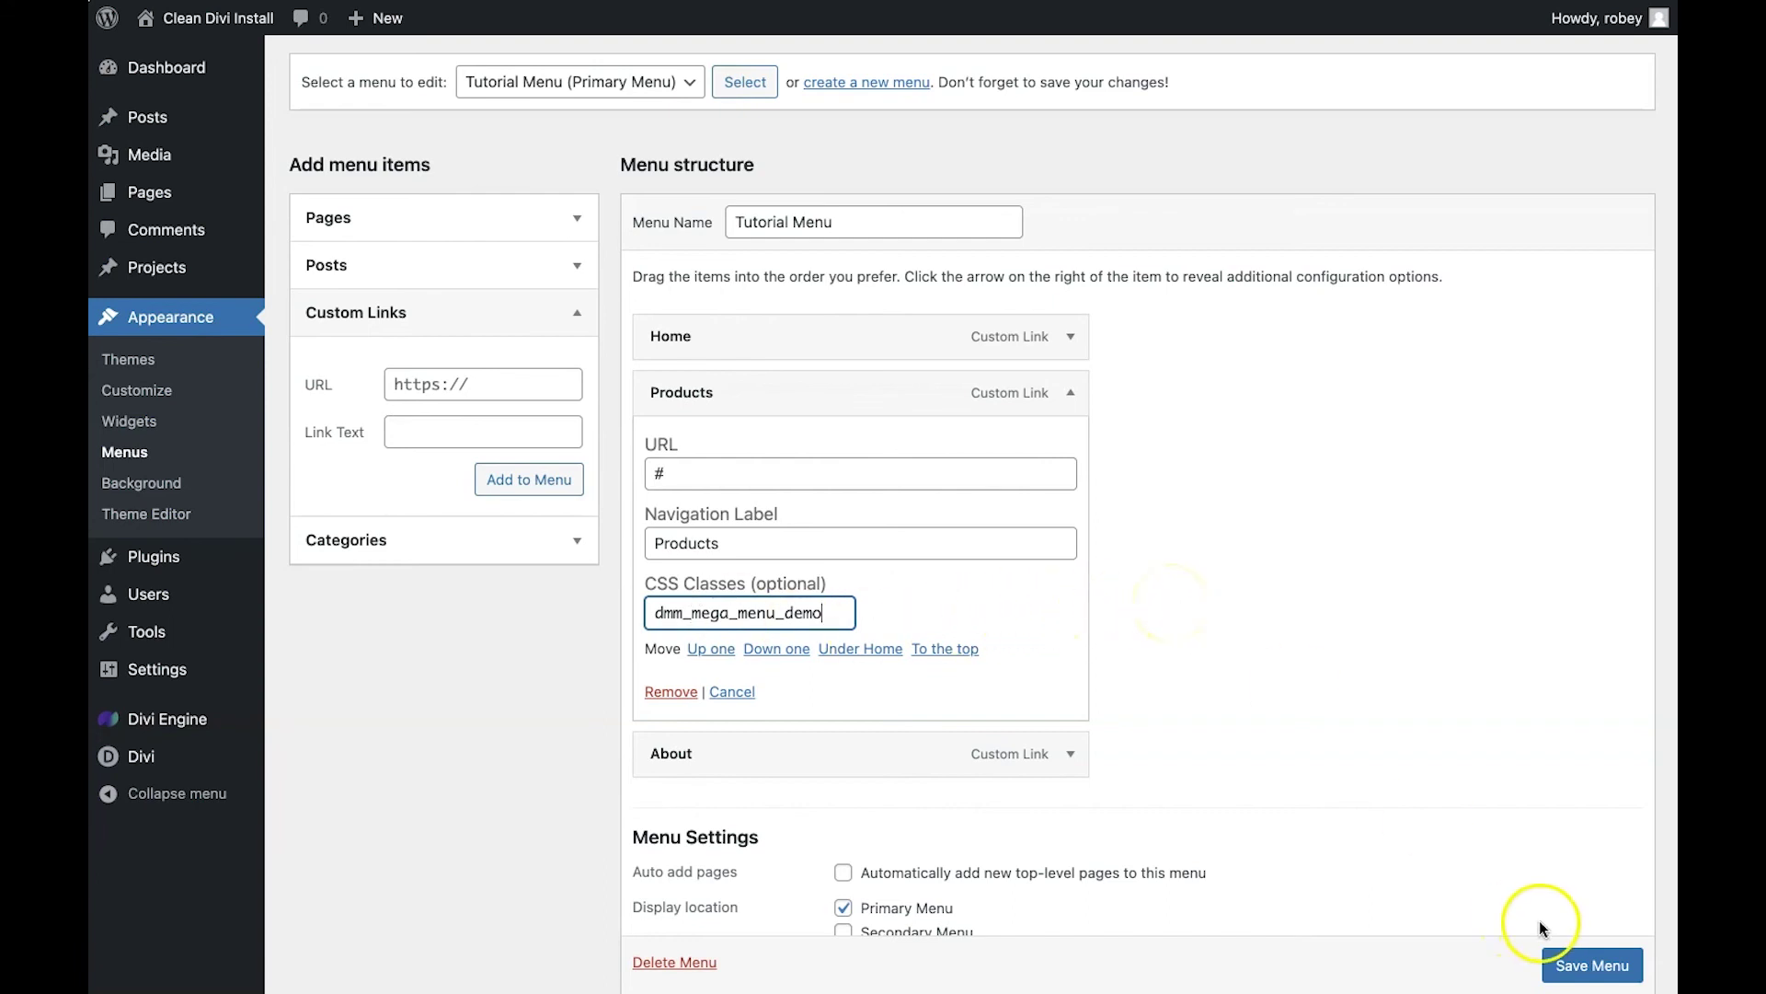
left_click(1587, 963)
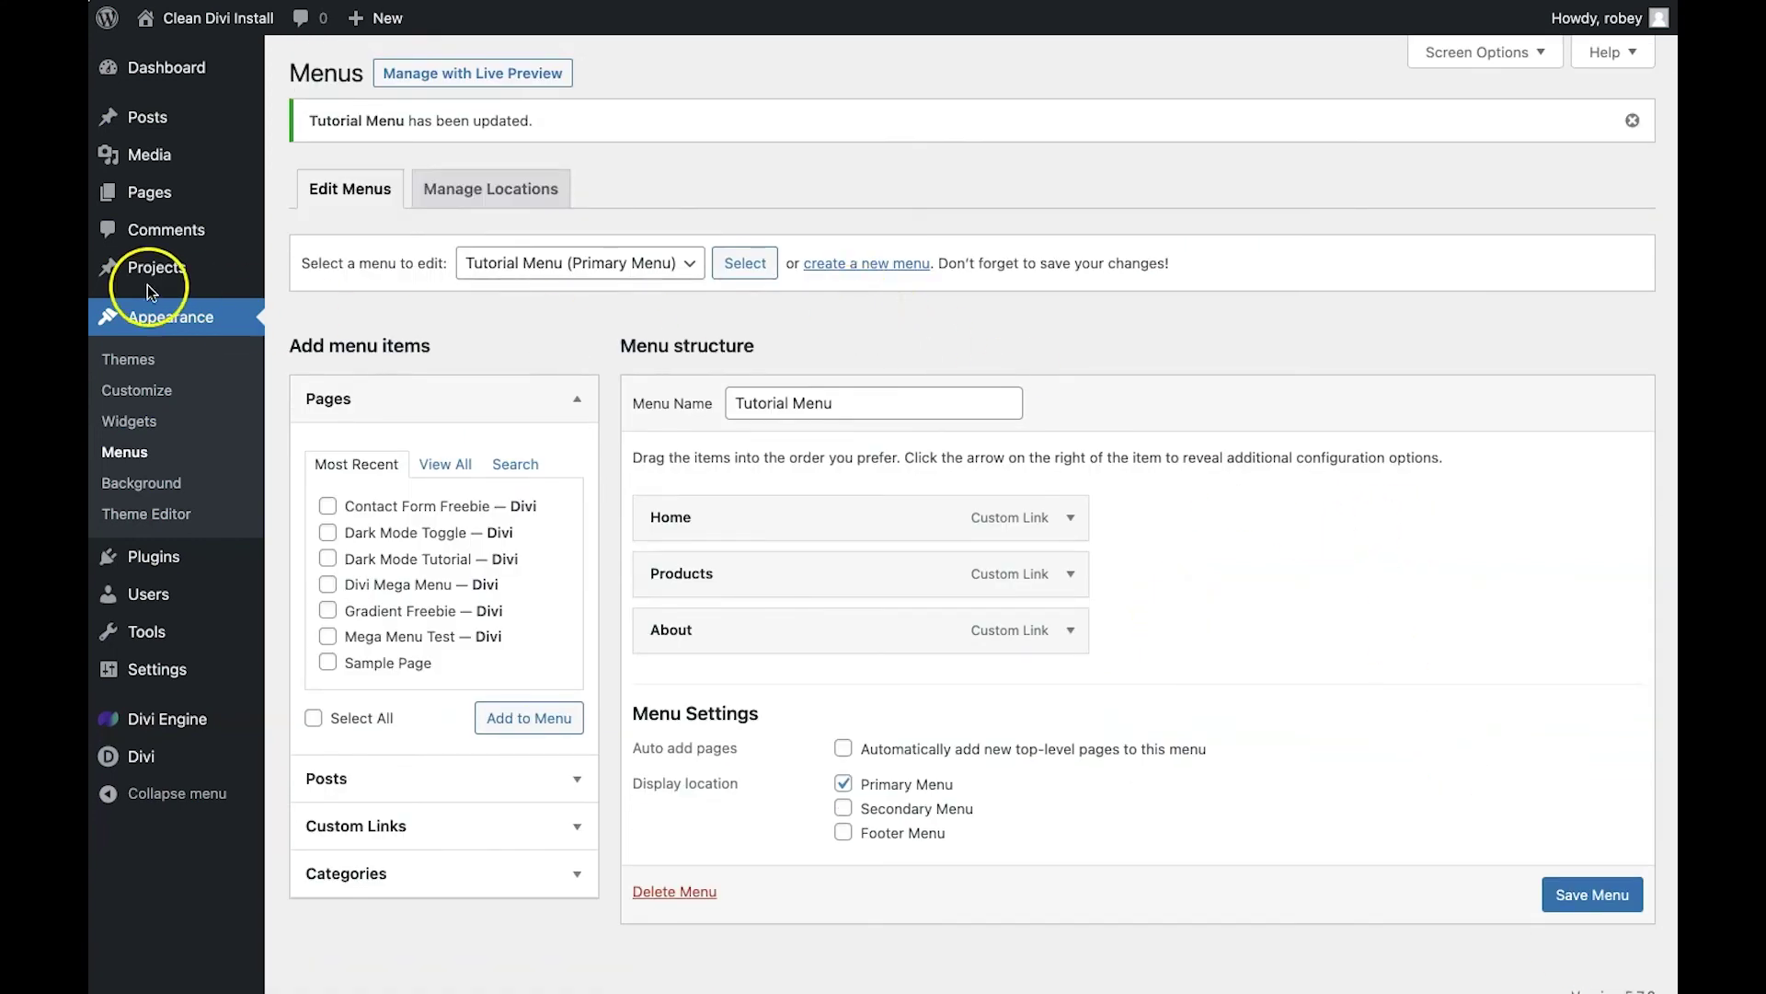
From the site's list of pages, open the published Dark Mode Tutorial page in a new tab.
mouse_move(165, 193)
left_click(280, 198)
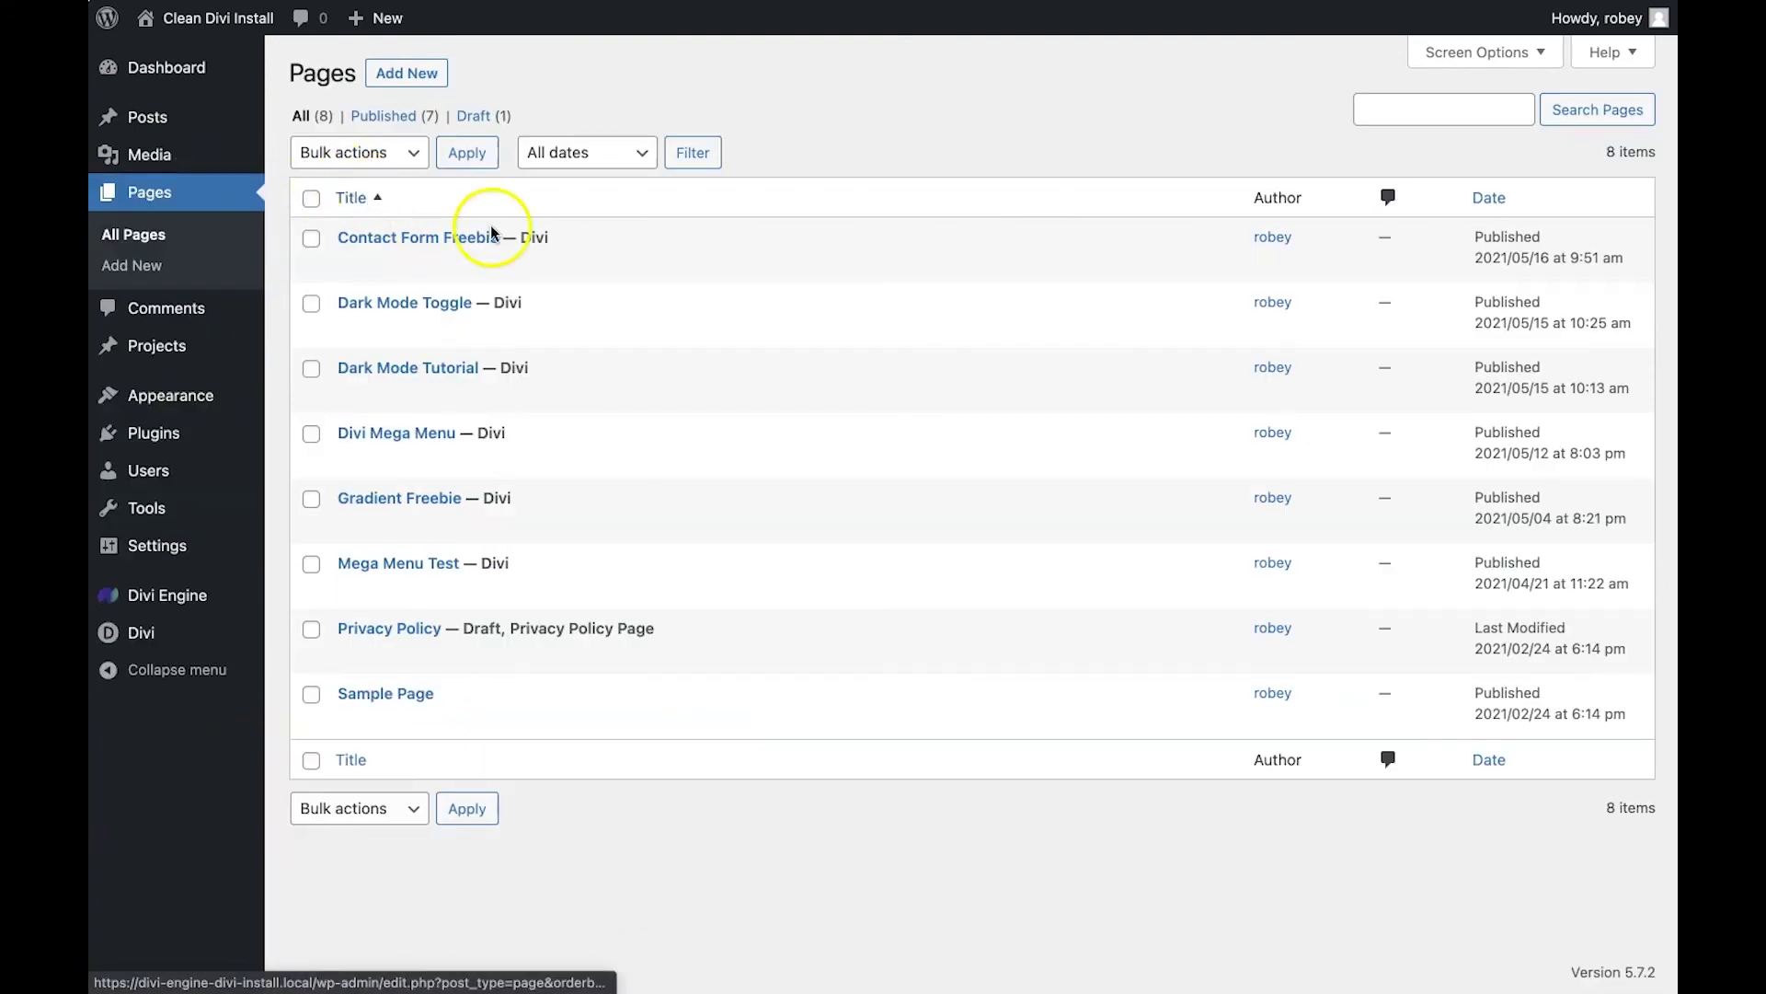
mouse_move(504, 451)
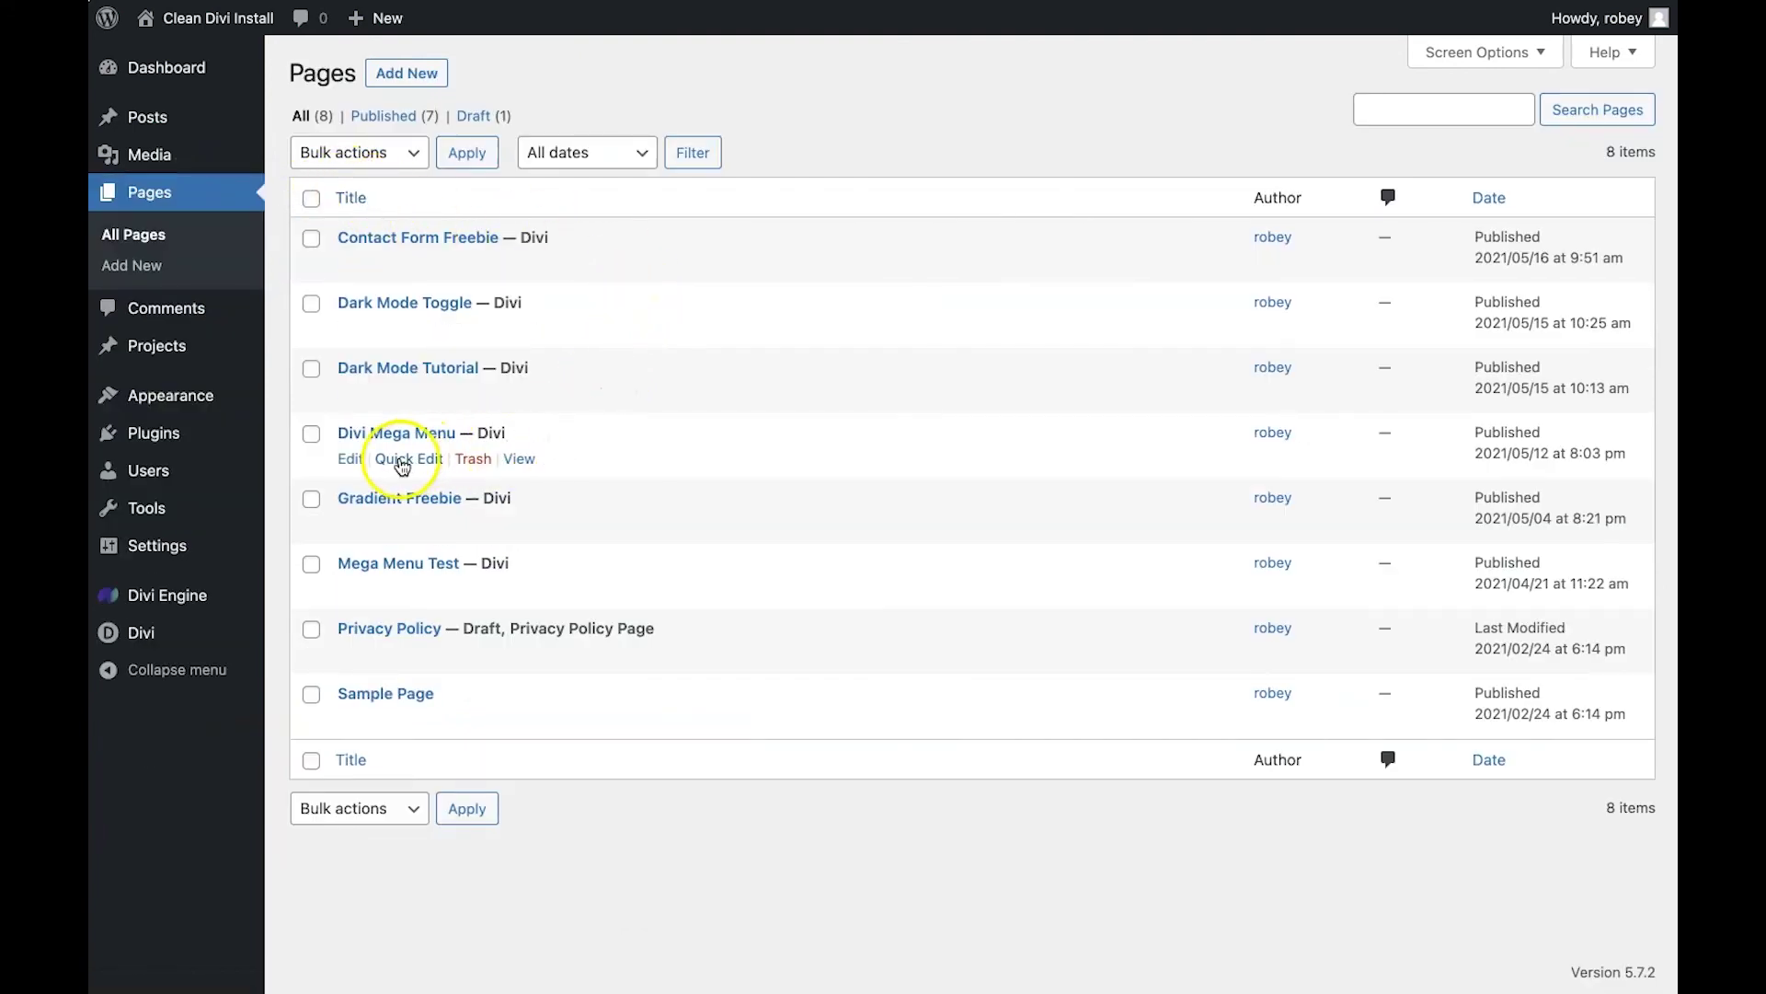
right_click(517, 459)
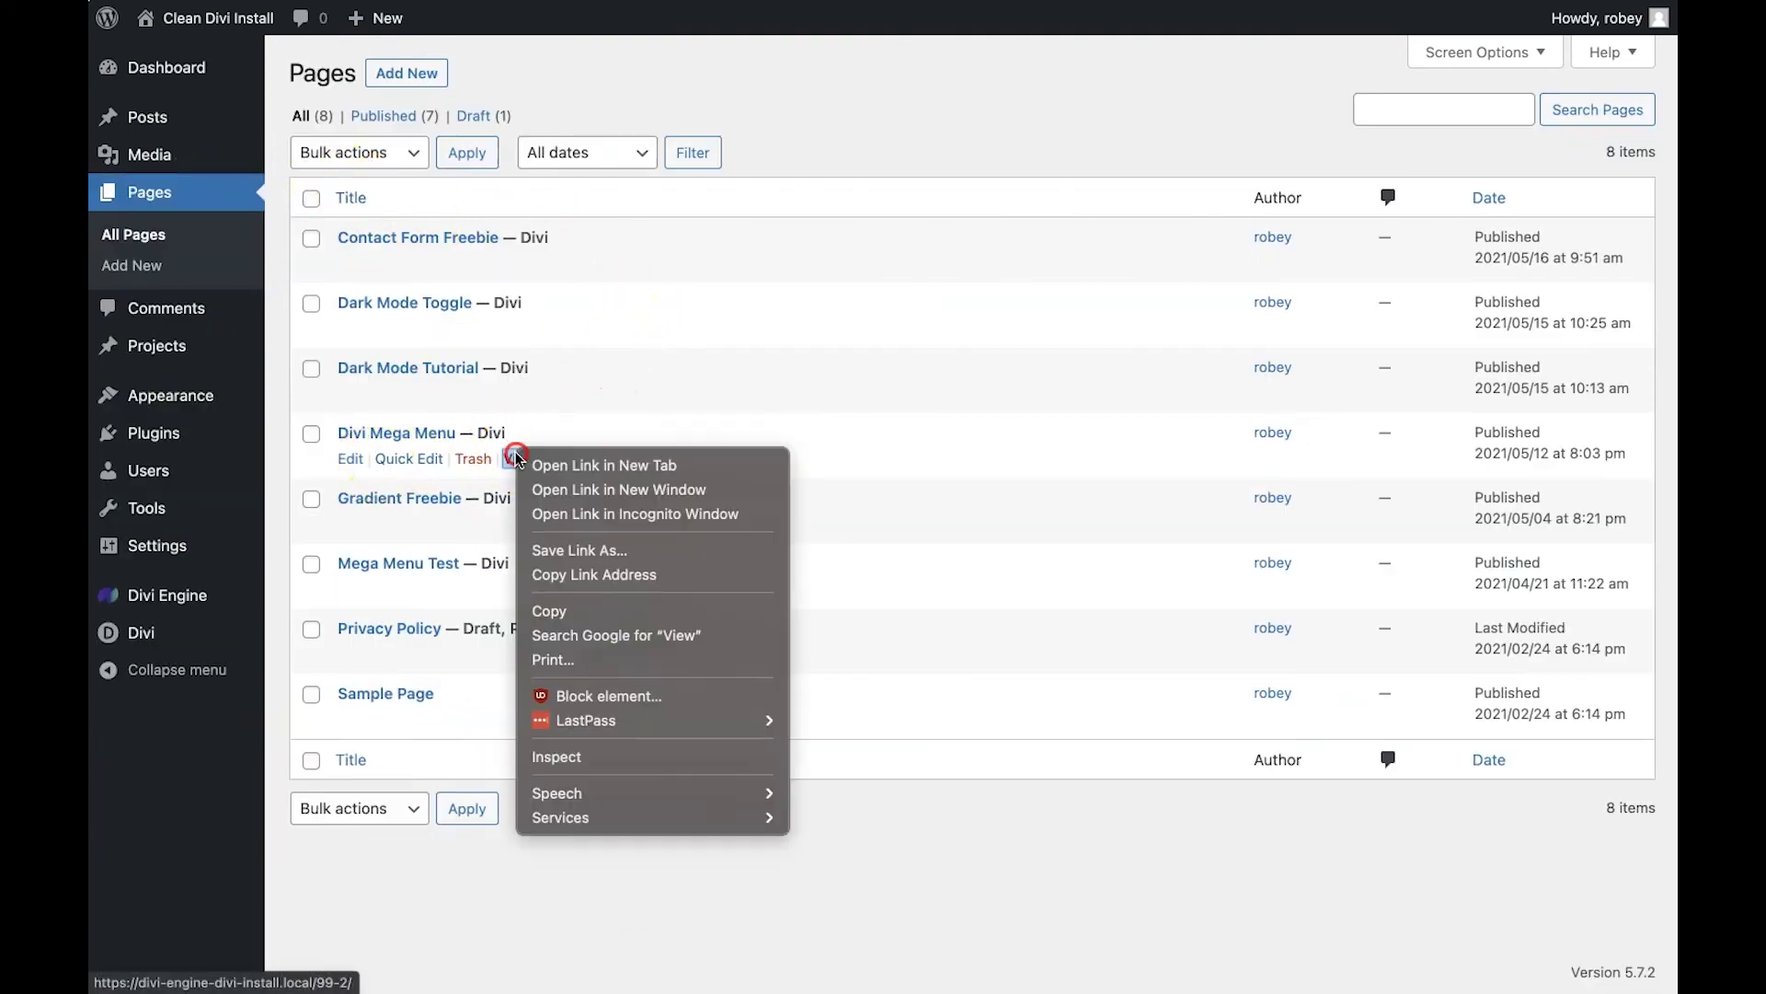
left_click(521, 394)
right_click(517, 394)
left_click(555, 404)
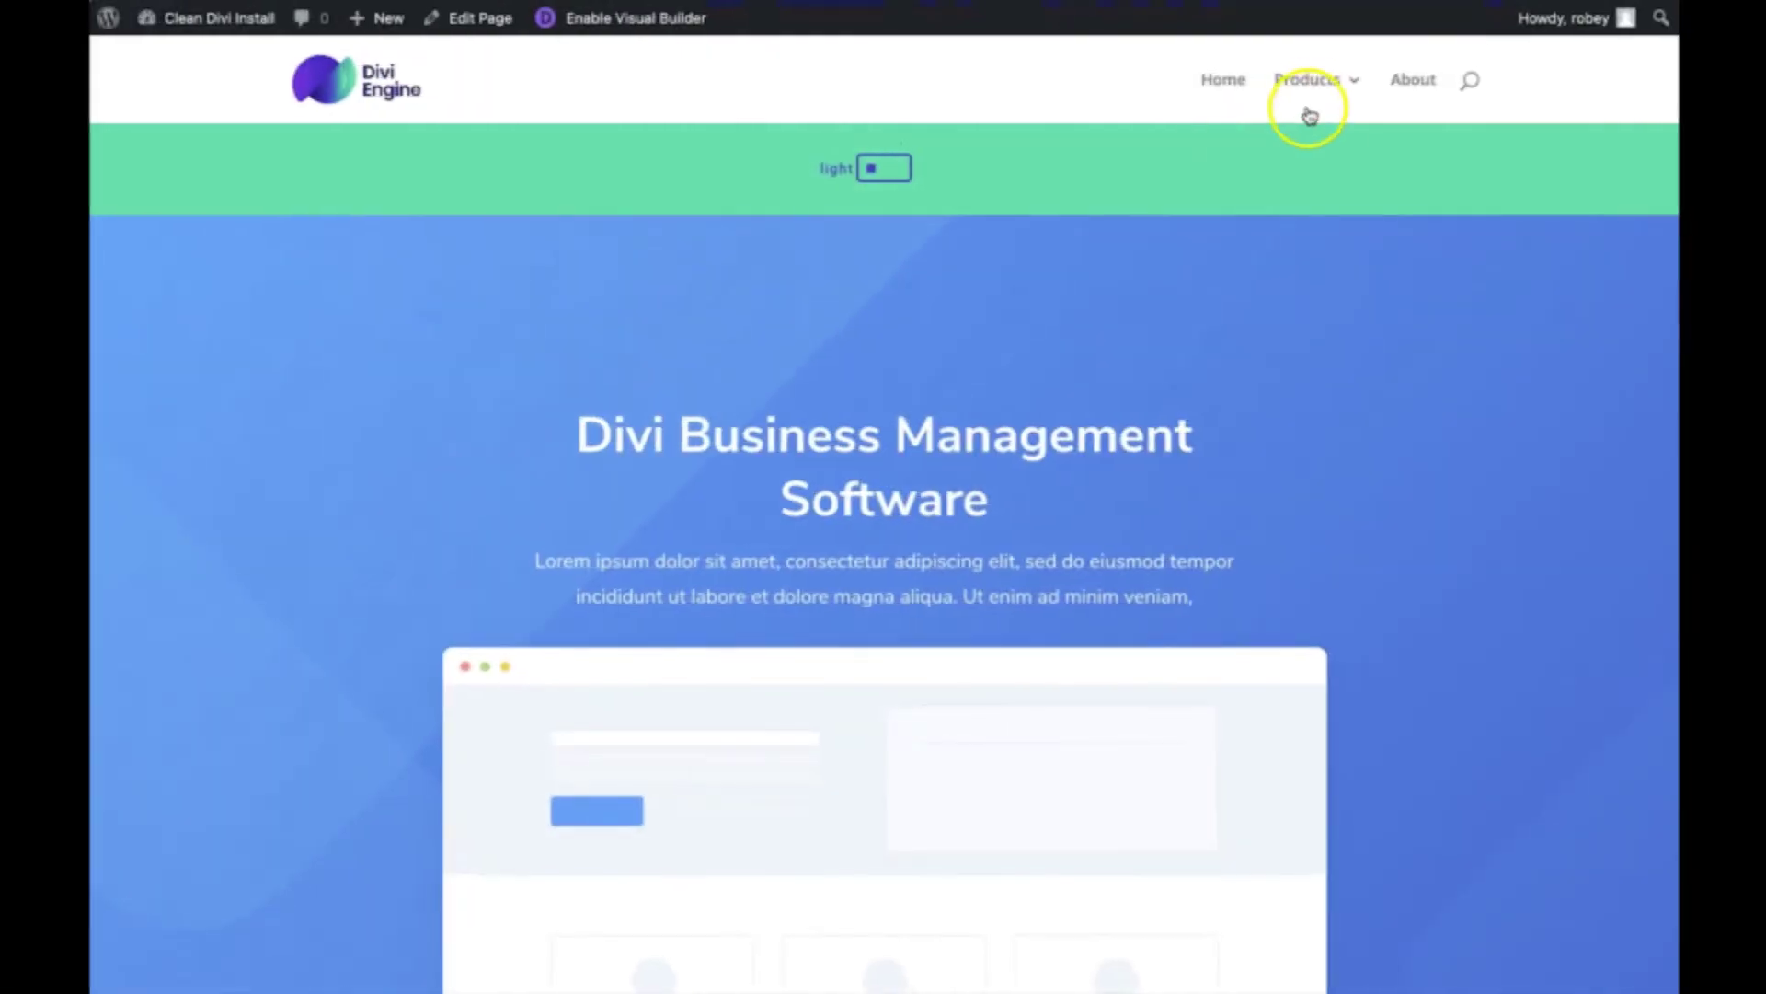
Preview the mega menu under Products in the live page's header, including while the page scrolls.
mouse_move(1306, 102)
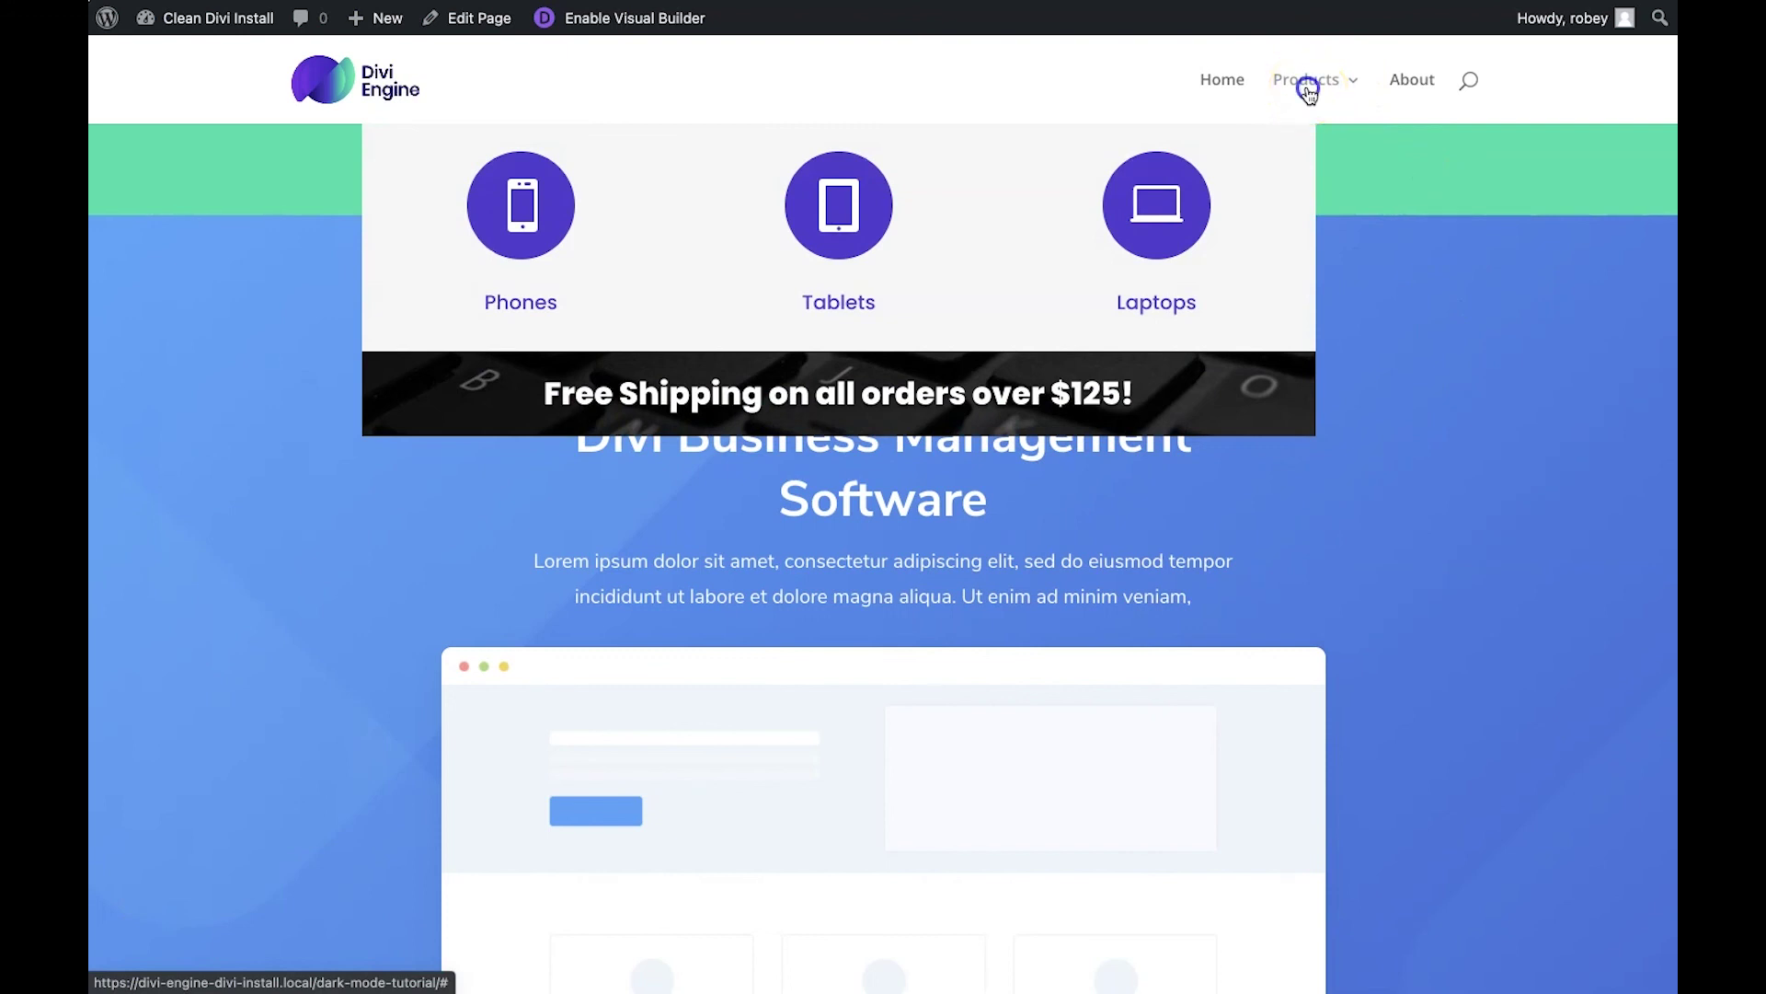
scroll(1309, 88, "down", 1)
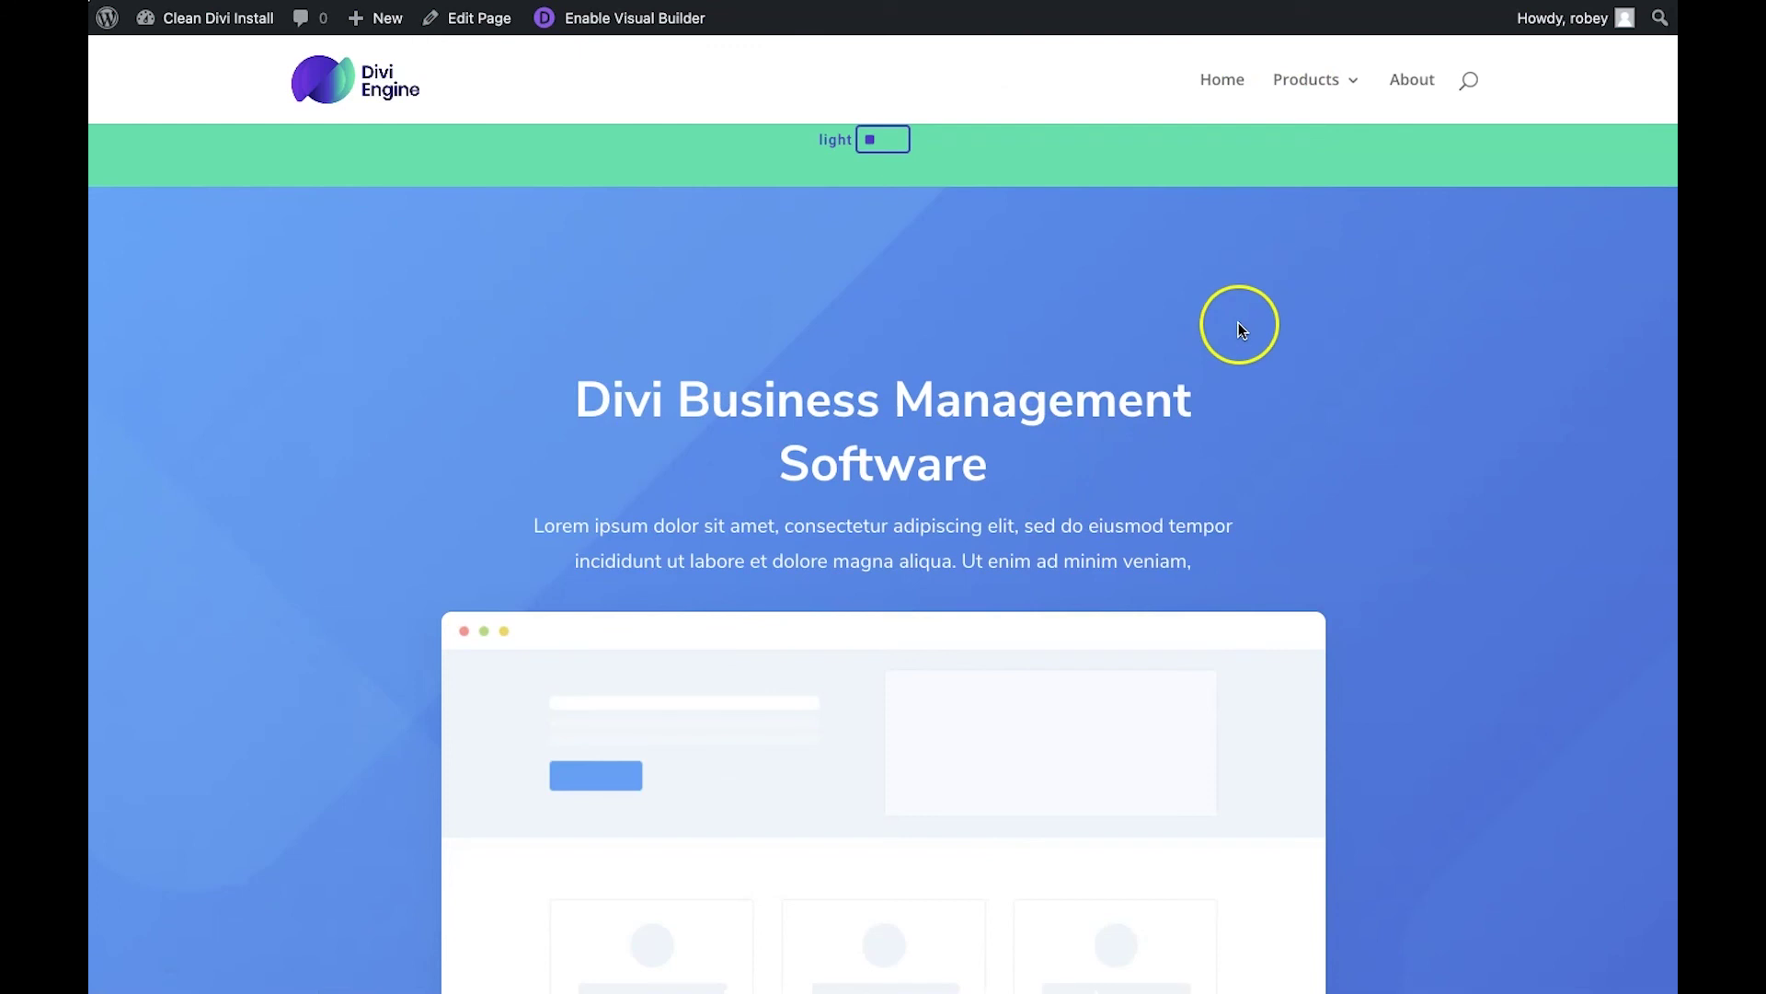
scroll(1238, 329, "up", 1)
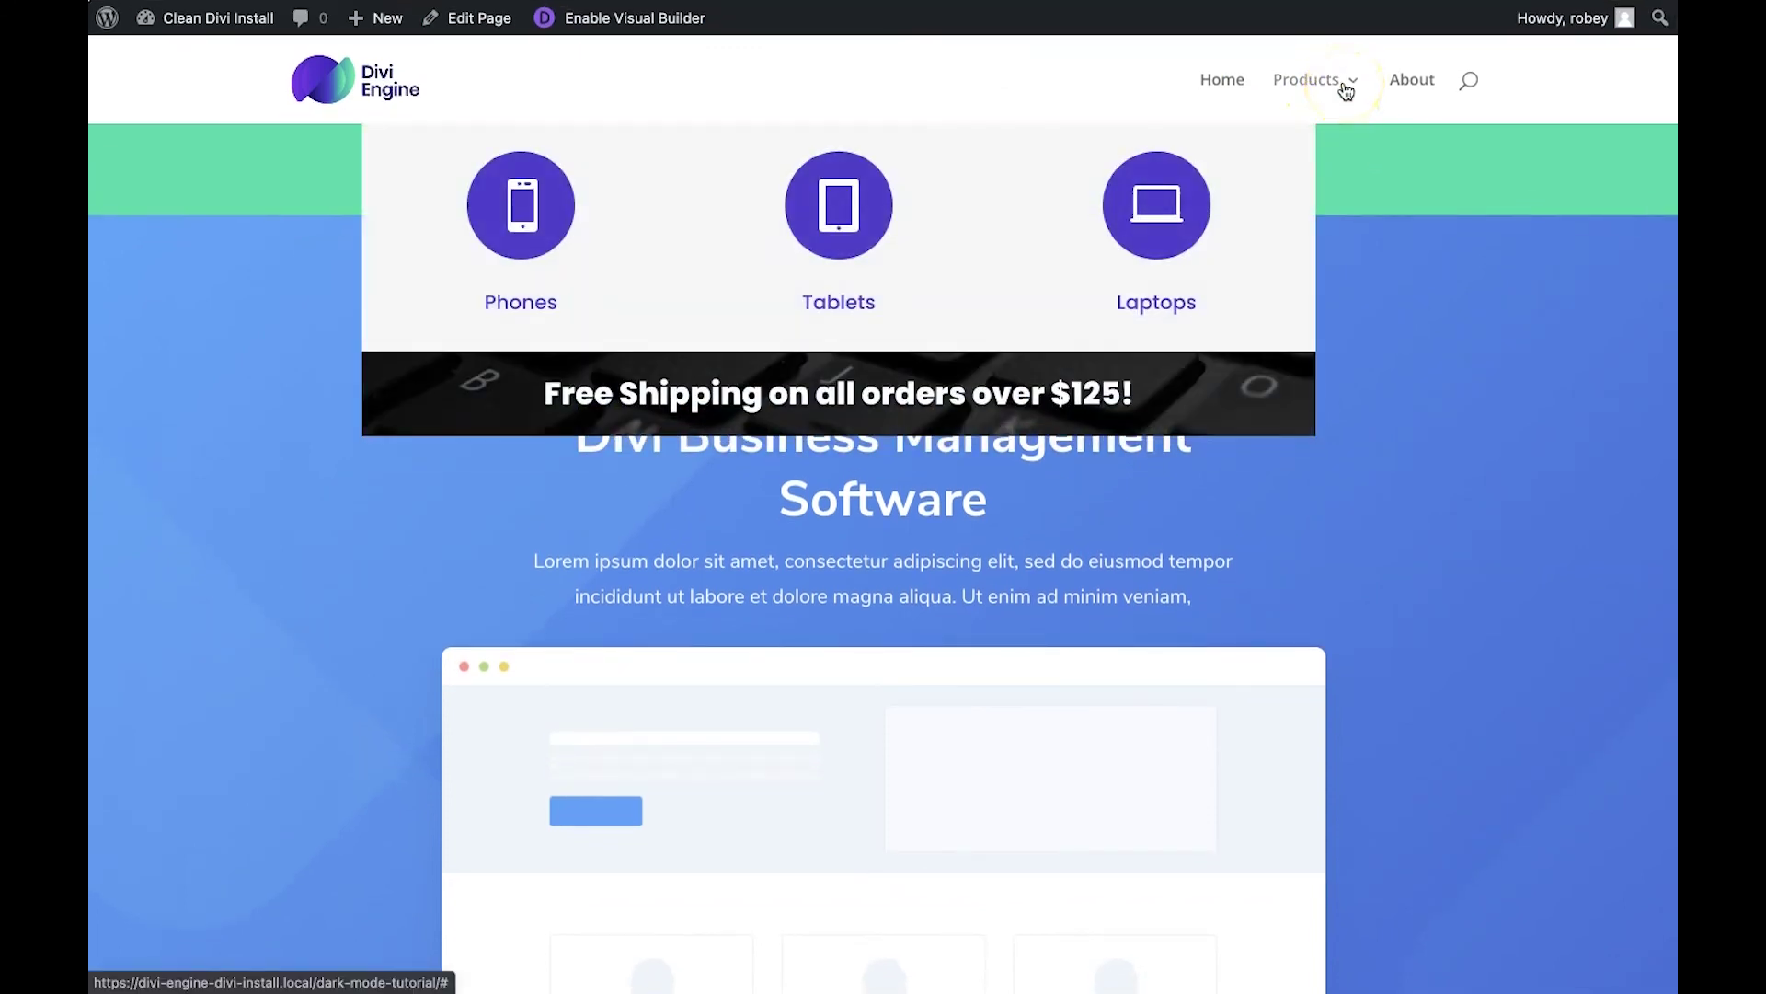
Back in the site admin, enable Stop Click Through and Enable Background Overlay in Divi Engine's Mega Menu Settings.
mouse_move(228, 10)
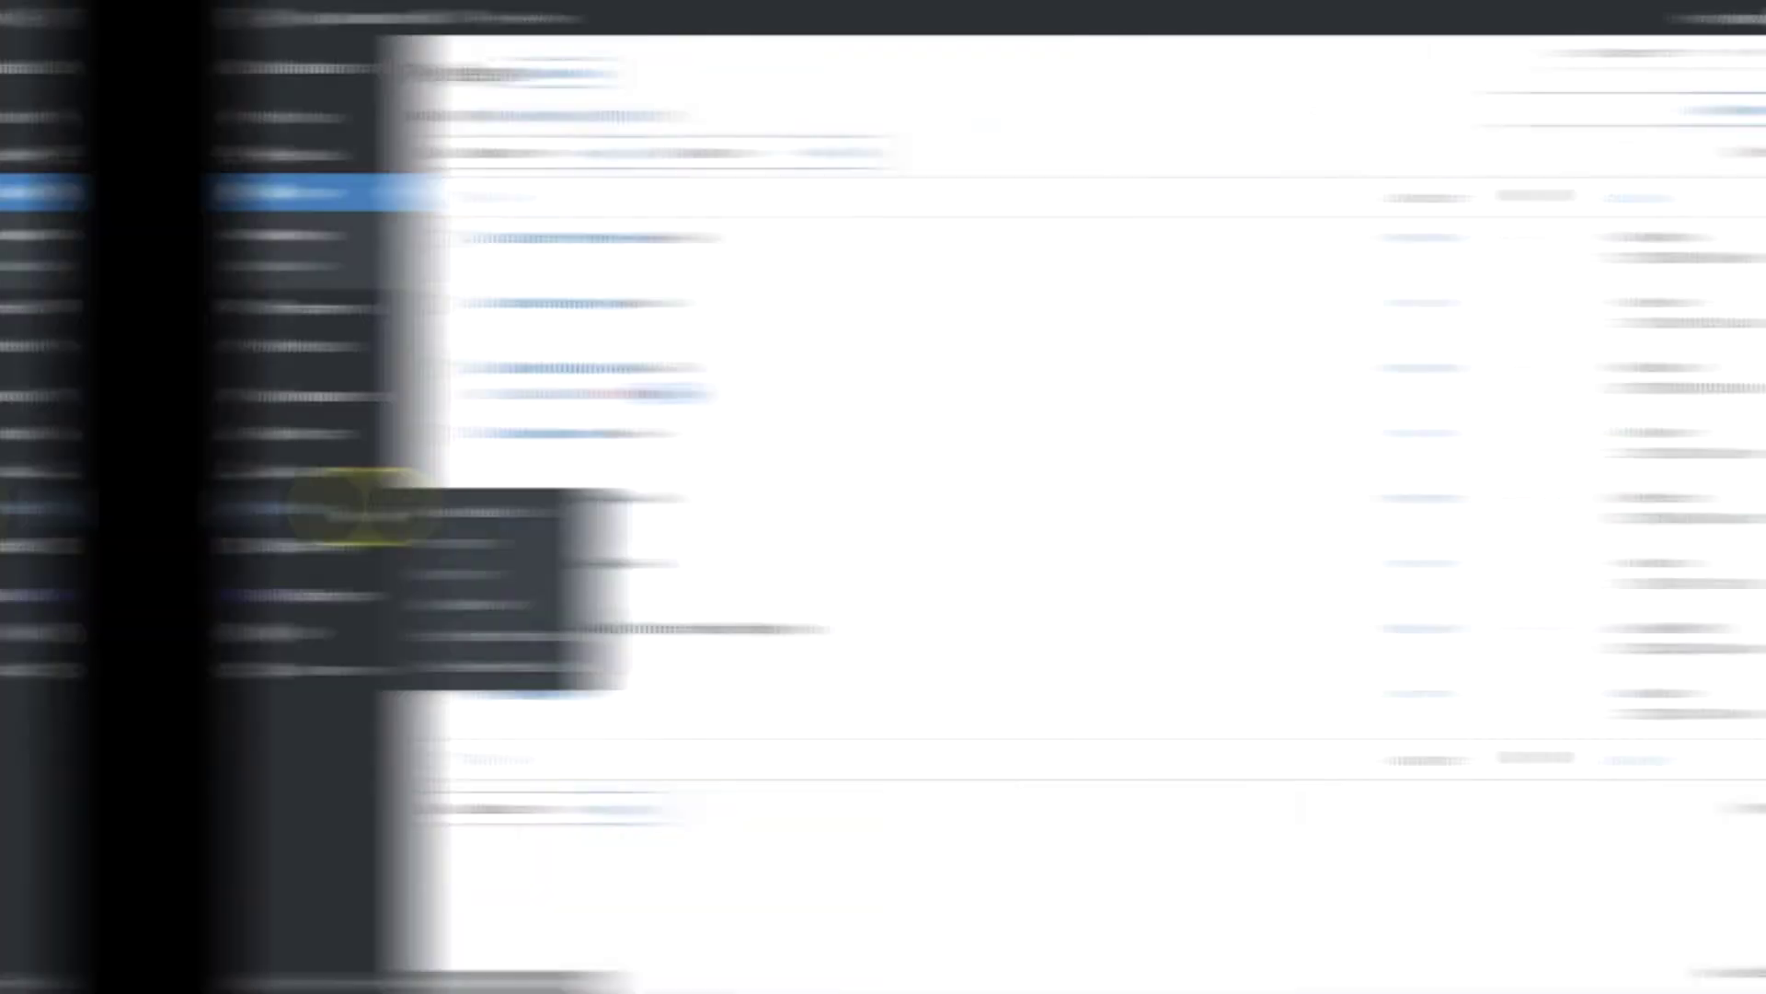
mouse_move(208, 599)
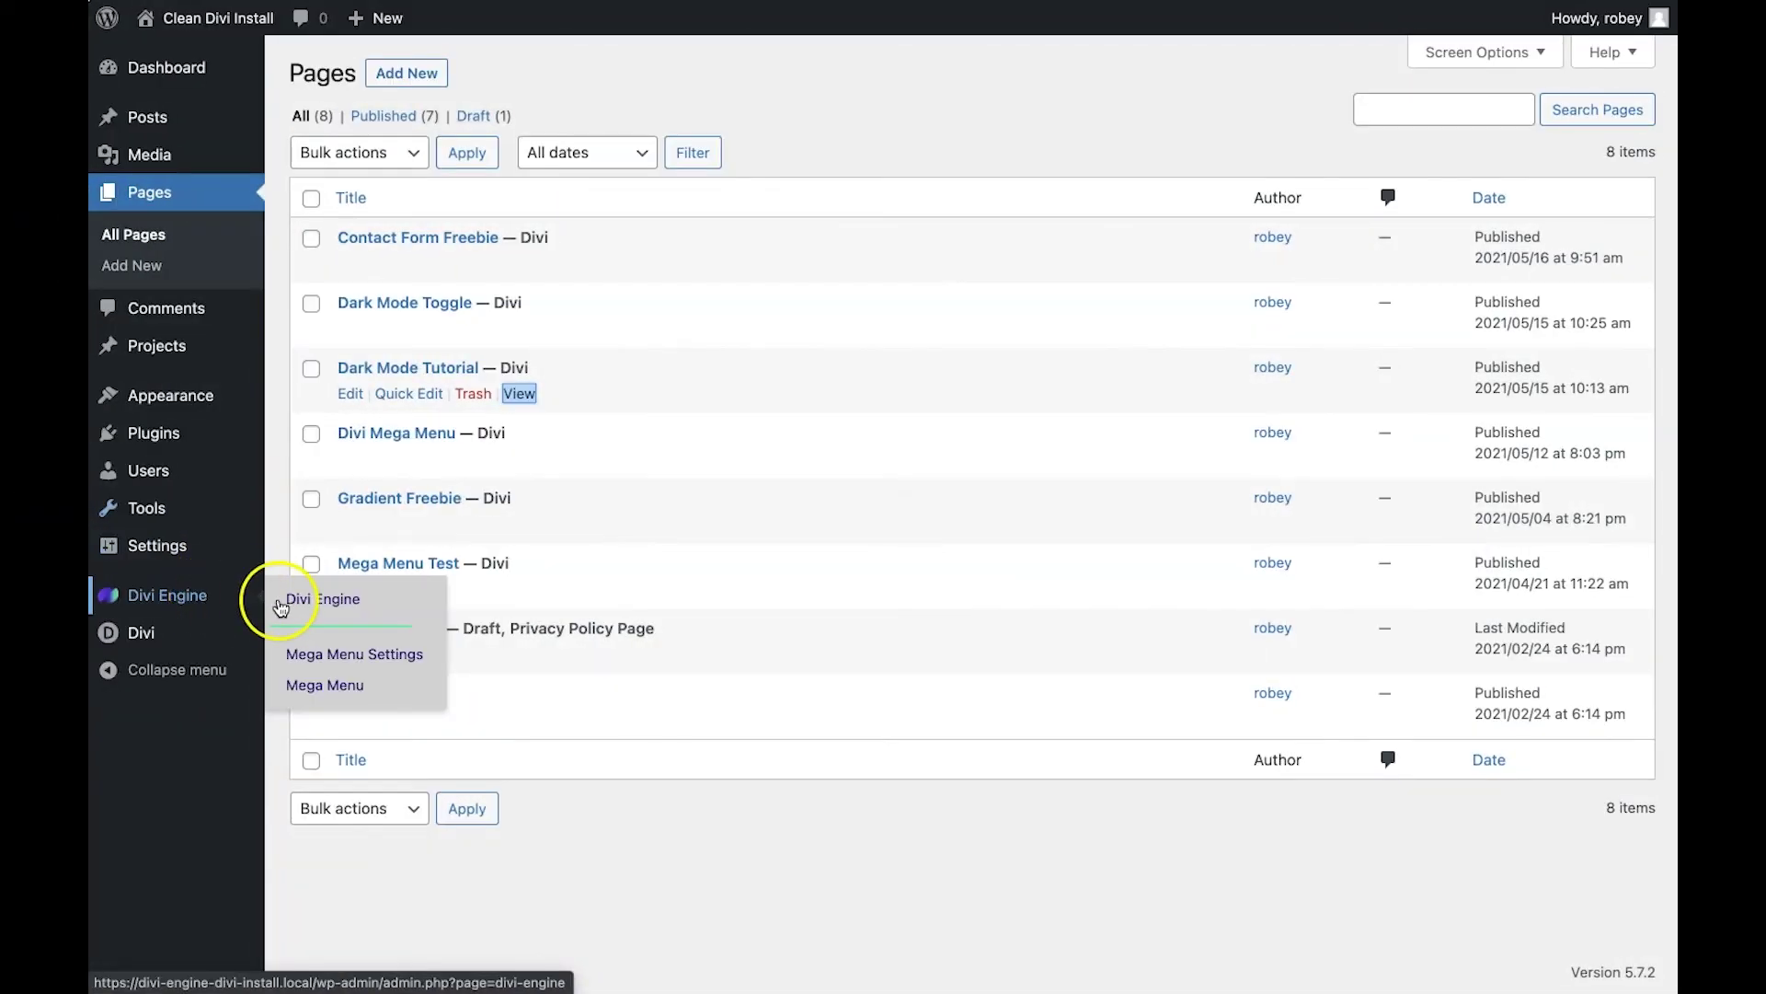
left_click(393, 659)
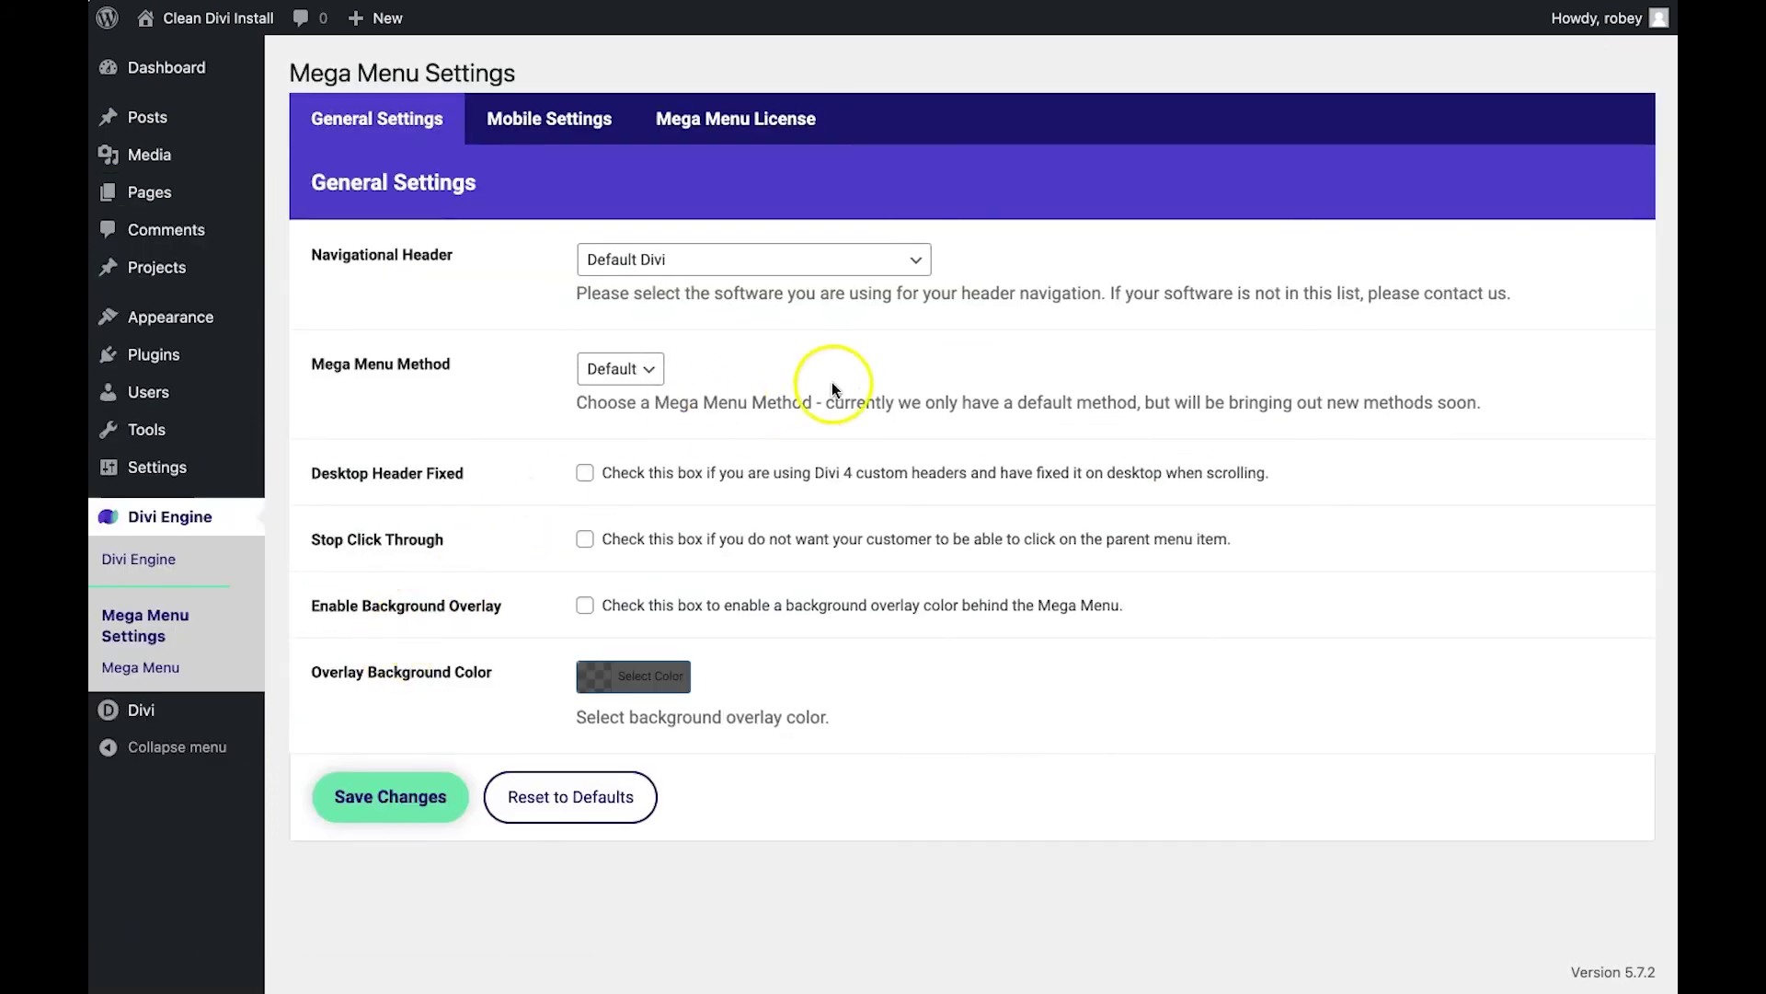
left_click(634, 532)
left_click(627, 607)
Inspect the overlay background color, keep it at rgba(0,0,0,0.65), and save the Mega Menu Settings.
left_click(586, 679)
left_click(796, 690)
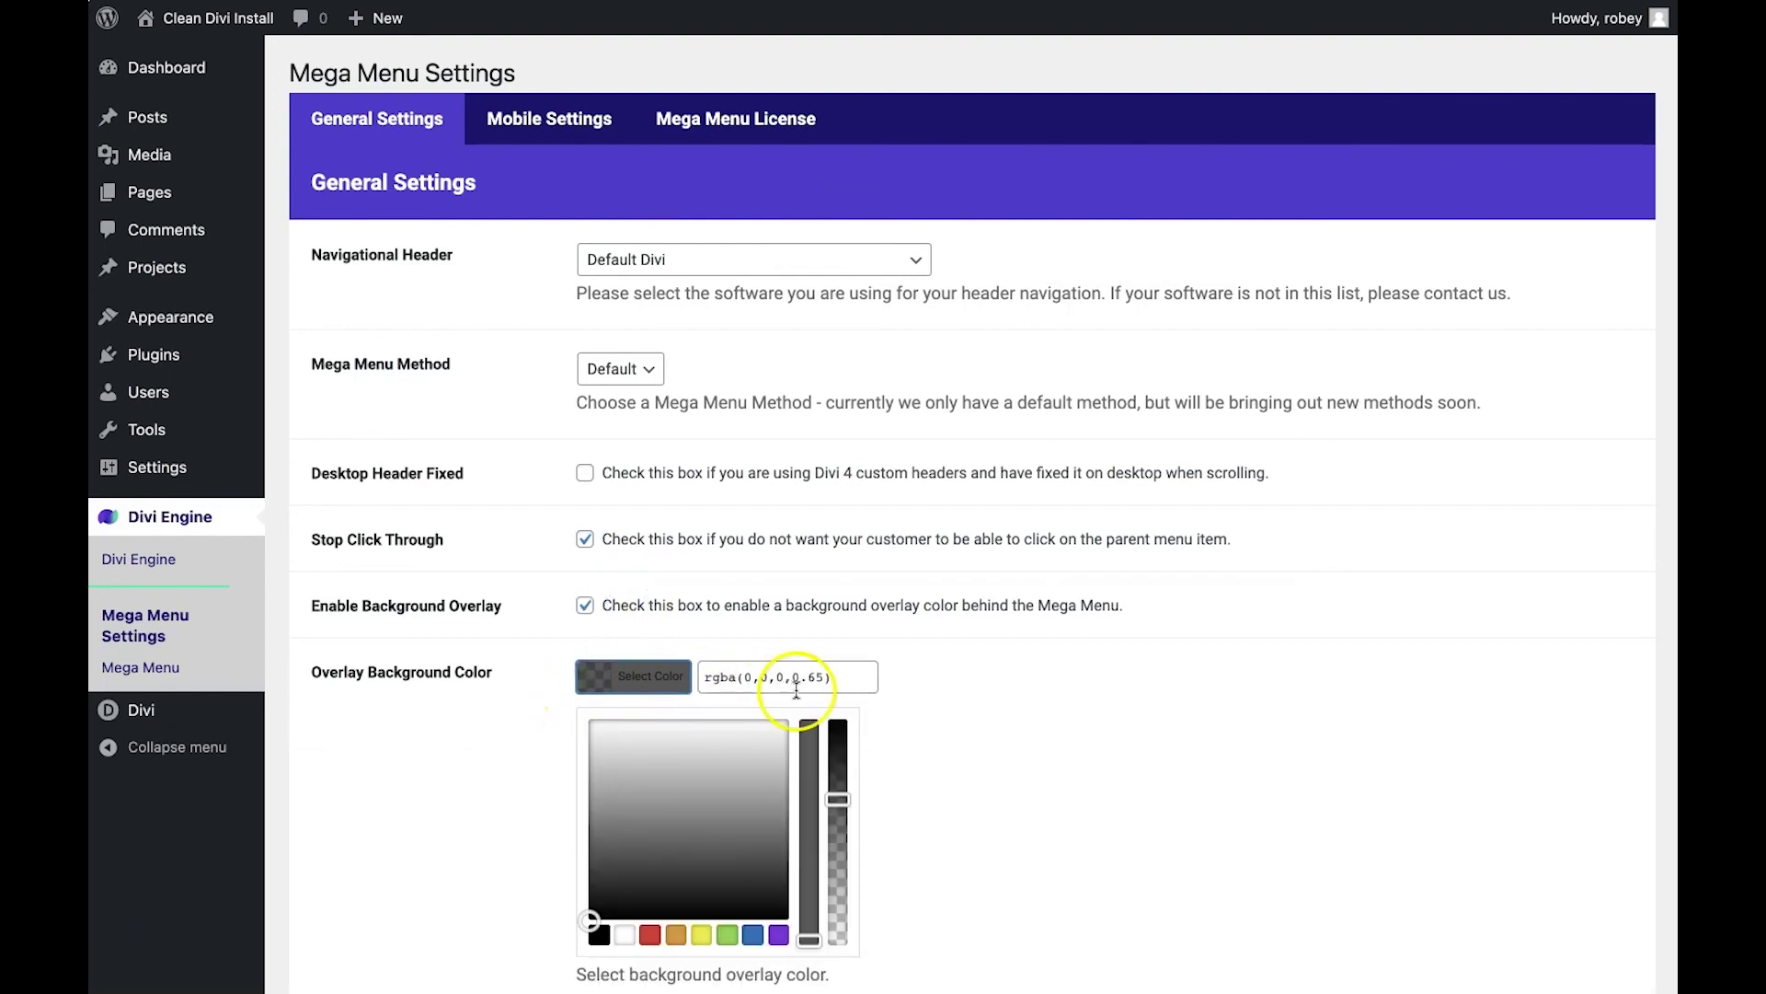
scroll(1034, 692, "down", 2)
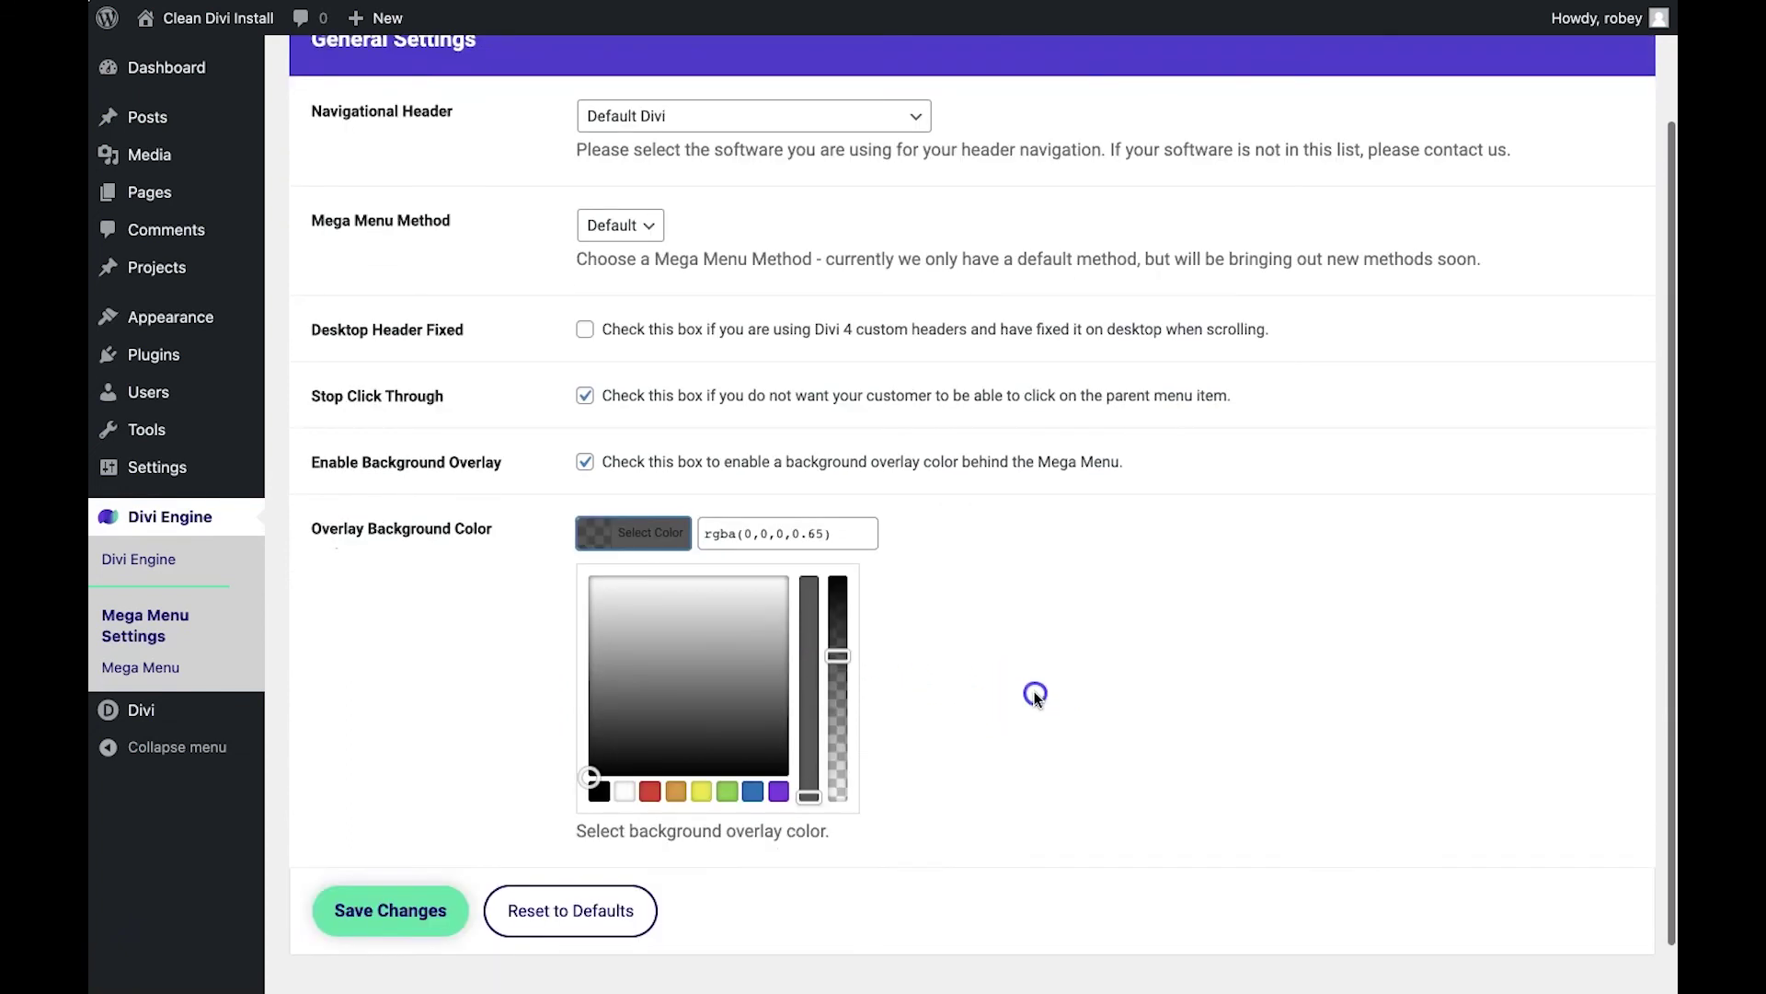
left_click(1034, 692)
left_click(368, 797)
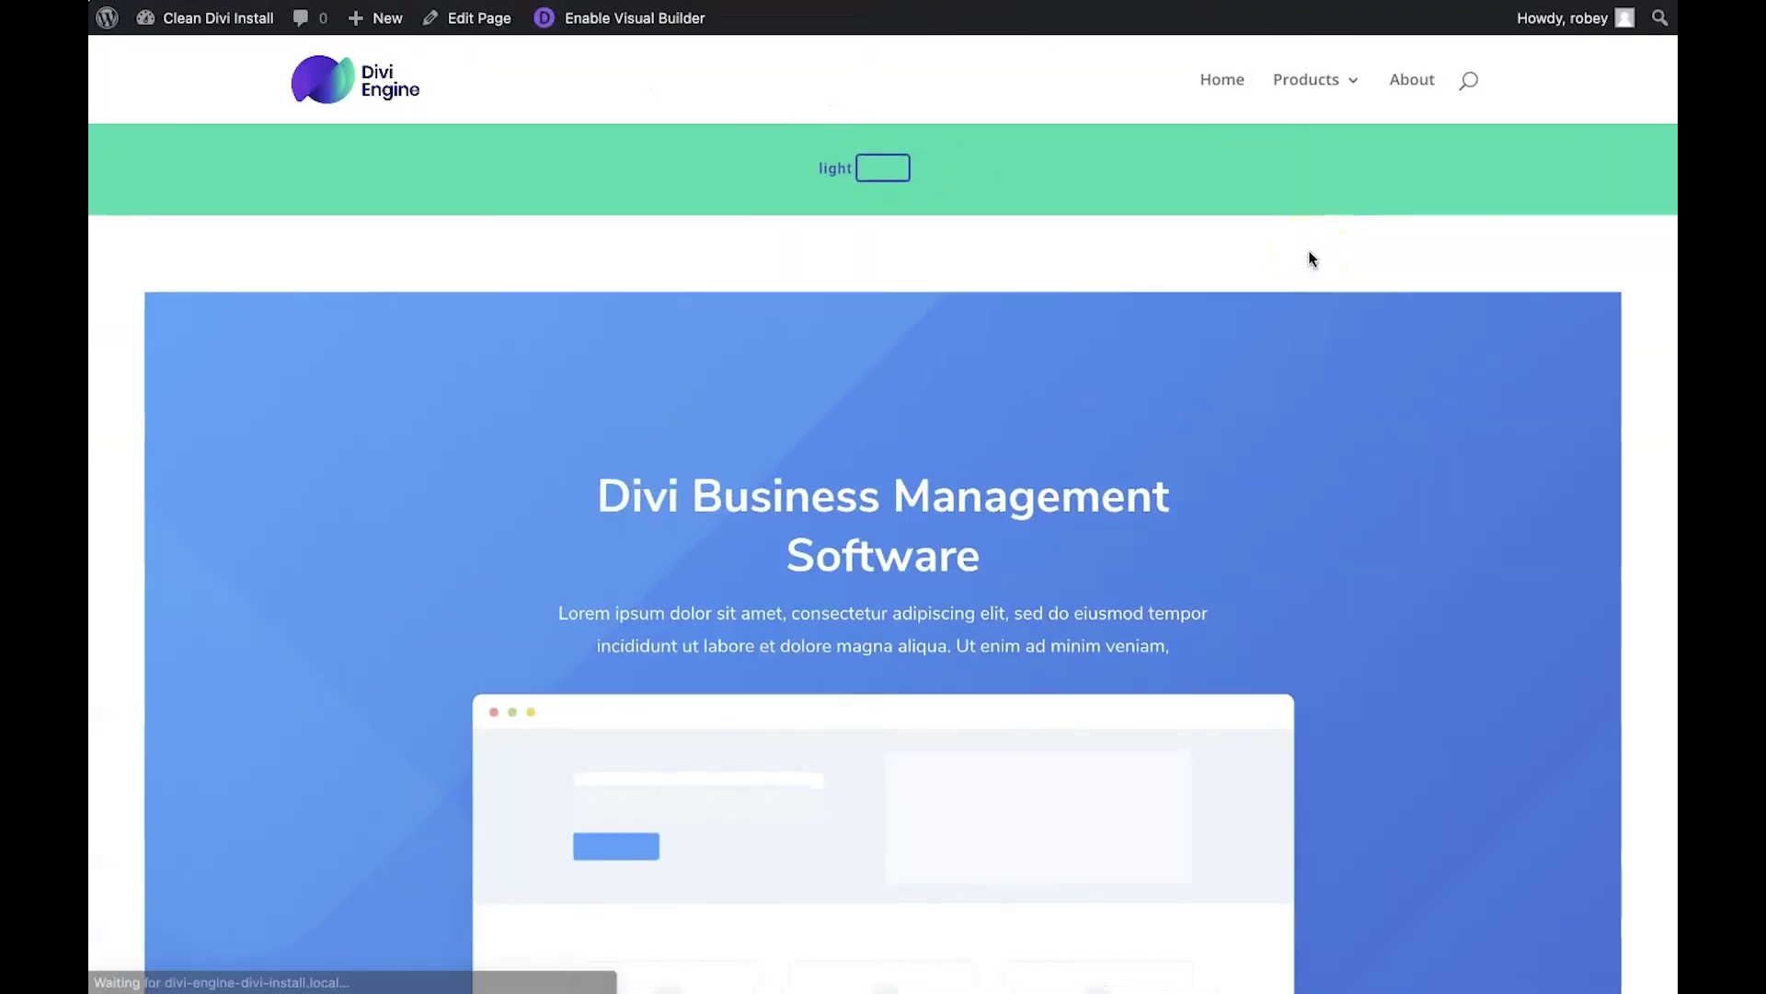
Check the Products mega menu and its background overlay on the reloaded Dark Mode Tutorial page.
mouse_move(1349, 80)
scroll(1350, 75, "down", 1)
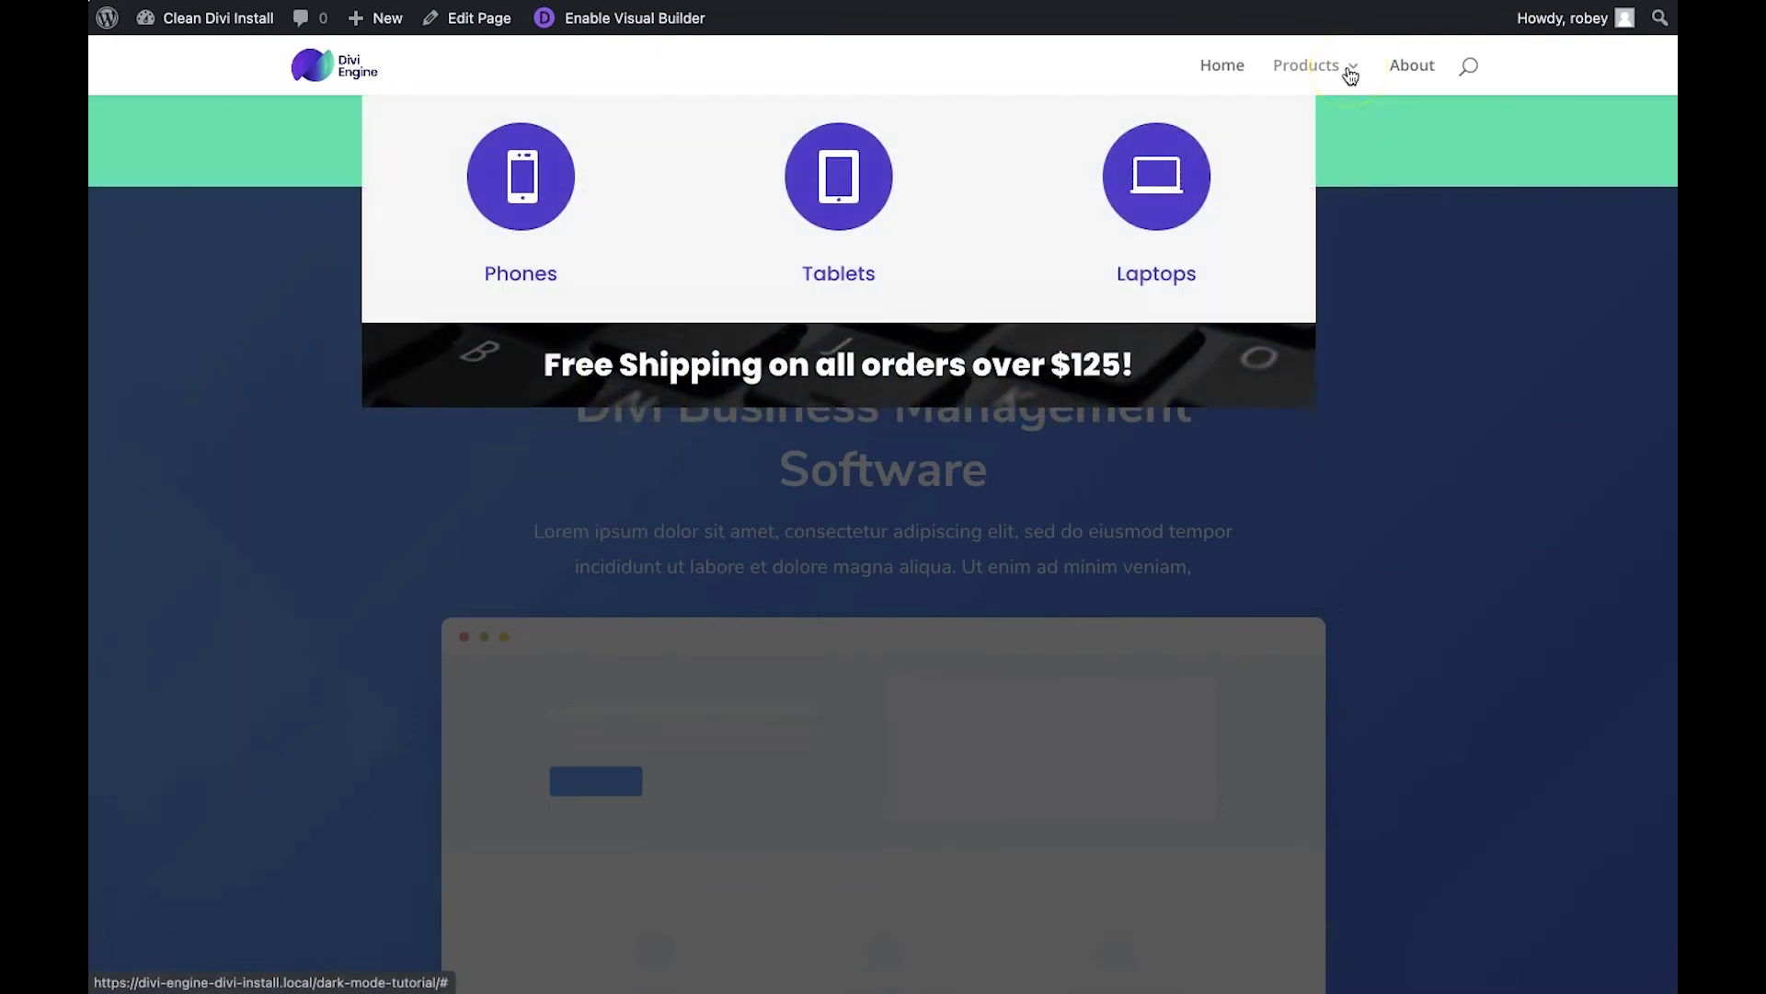